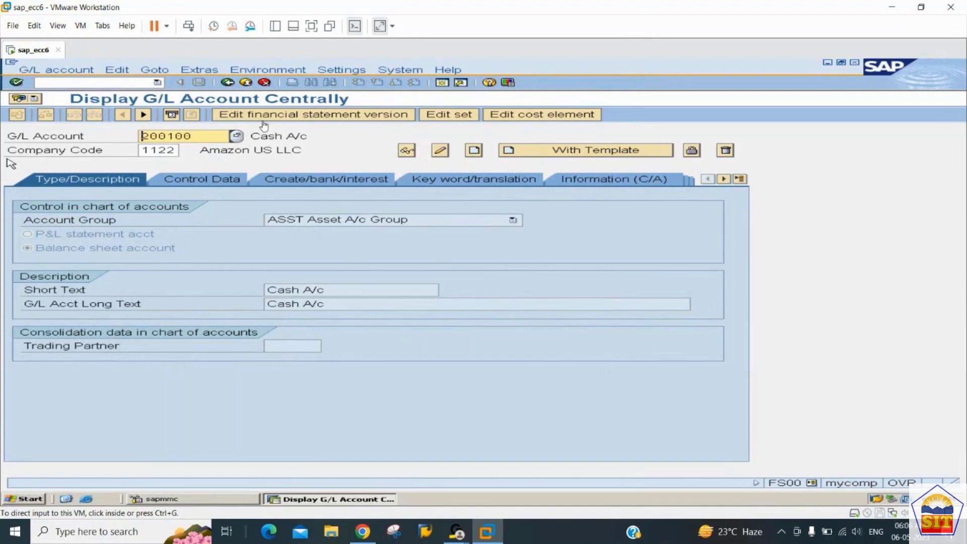
# - Open an additional SAP session alongside the G/L account display
pyautogui.click(51, 71)
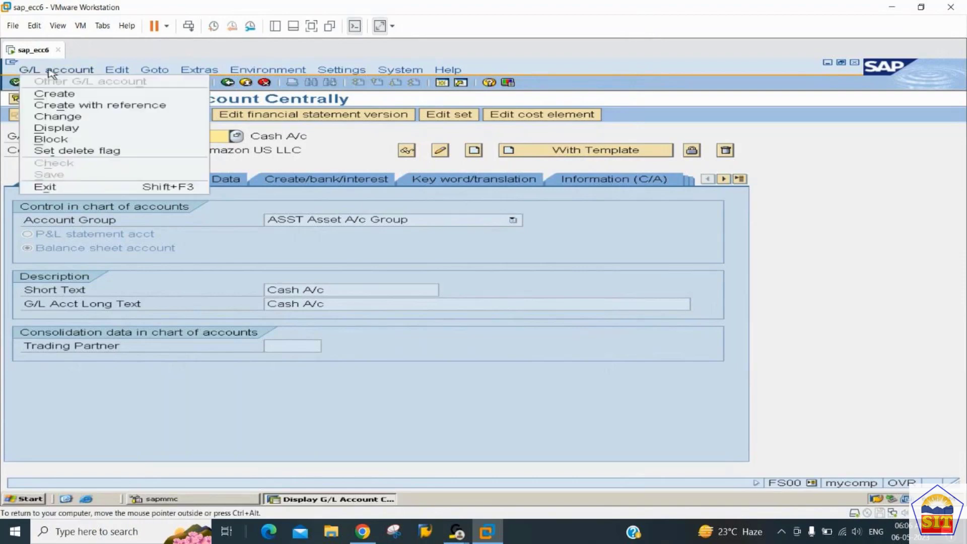
pyautogui.click(429, 327)
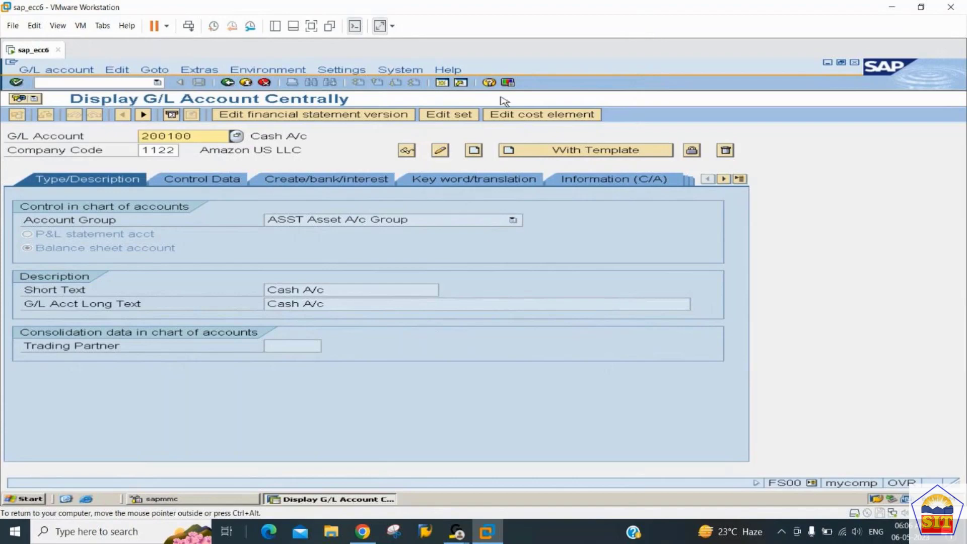
pyautogui.click(443, 83)
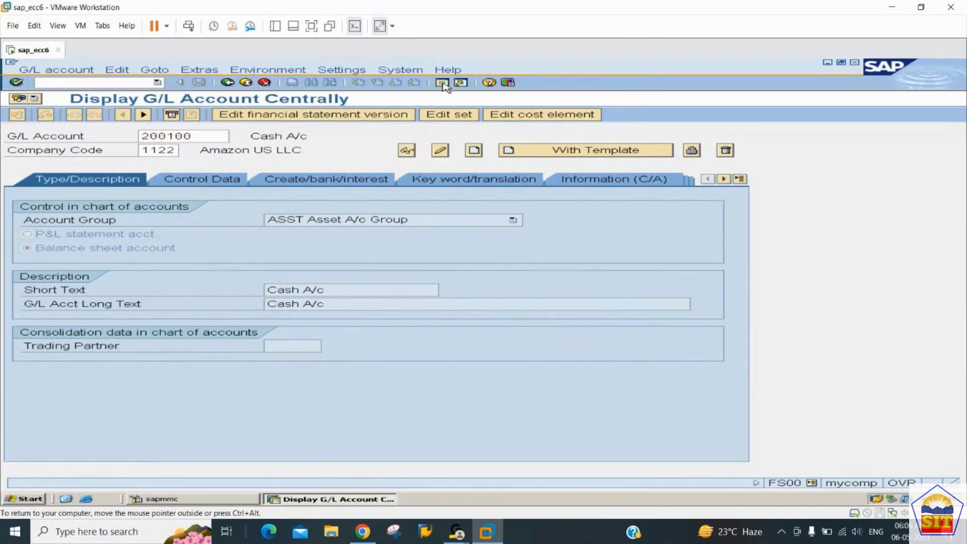
# - Switch to Word with the GENERAL_LEDGER document and review its instructions for creating the equity share capital GL master
pyautogui.click(331, 531)
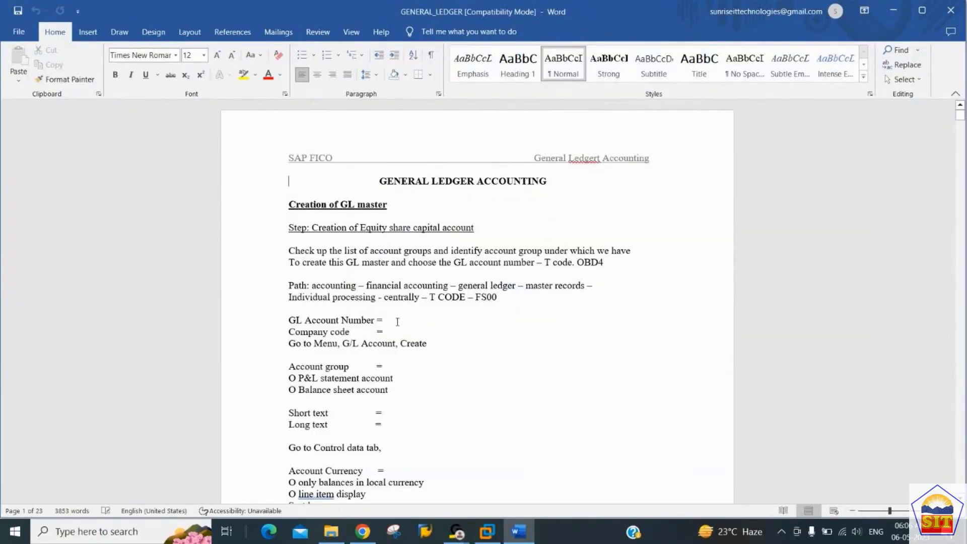
pyautogui.press('Down')
pyautogui.press('Down')
pyautogui.press('Down')
pyautogui.press('Down')
pyautogui.press('Down')
pyautogui.press('Down')
pyautogui.press('Down')
pyautogui.press('Down')
pyautogui.press('Down')
pyautogui.press('Down')
pyautogui.press('Down')
pyautogui.press('Down')
pyautogui.press('Down')
pyautogui.press('Down')
pyautogui.press('Down')
pyautogui.press('Down')
pyautogui.press('Down')
pyautogui.press('Down')
pyautogui.press('Down')
pyautogui.press('Down')
pyautogui.press('Down')
pyautogui.press('Down')
pyautogui.press('Down')
pyautogui.press('Down')
pyautogui.press('Down')
pyautogui.press('Down')
pyautogui.press('Down')
pyautogui.press('Down')
pyautogui.press('Down')
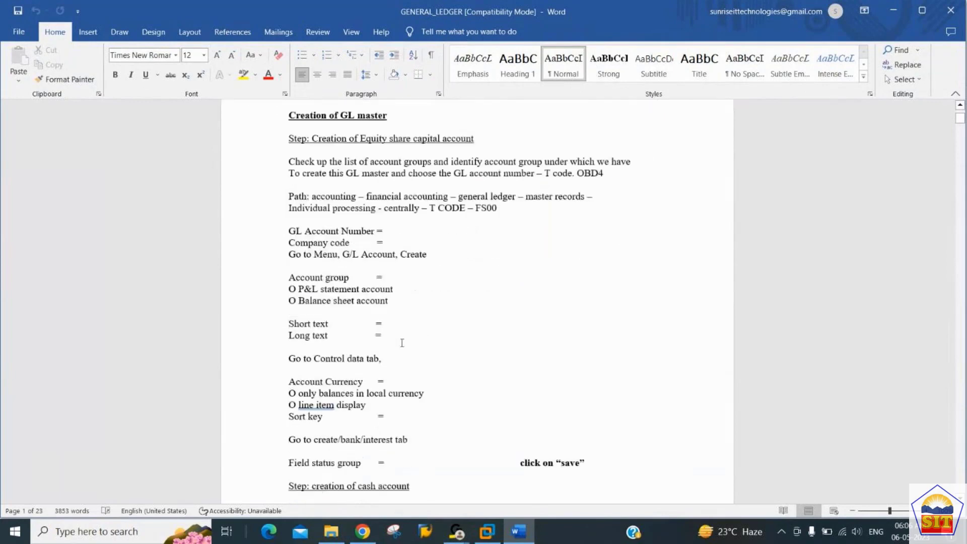
pyautogui.press('Up')
pyautogui.press('Up')
pyautogui.press('Up')
pyautogui.press('Up')
pyautogui.press('Up')
pyautogui.press('Up')
pyautogui.press('Up')
pyautogui.press('Up')
pyautogui.press('Up')
pyautogui.press('Up')
pyautogui.press('Up')
pyautogui.press('Up')
pyautogui.press('Up')
pyautogui.press('Up')
pyautogui.press('Up')
pyautogui.press('Up')
pyautogui.press('Up')
pyautogui.press('Up')
pyautogui.press('Up')
pyautogui.press('Up')
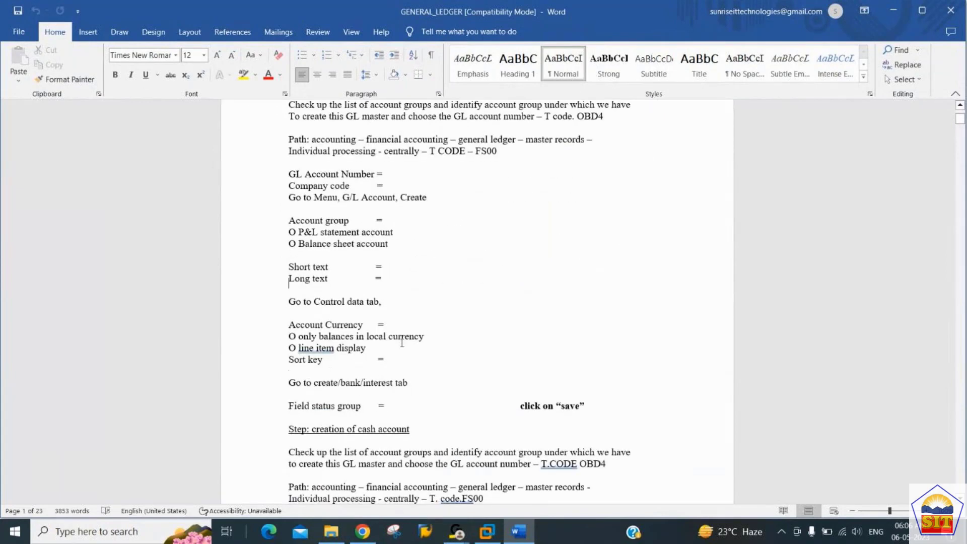
pyautogui.press('Up')
pyautogui.press('Up')
pyautogui.press('Up')
pyautogui.press('Up')
pyautogui.press('Up')
pyautogui.press('Up')
pyautogui.press('Up')
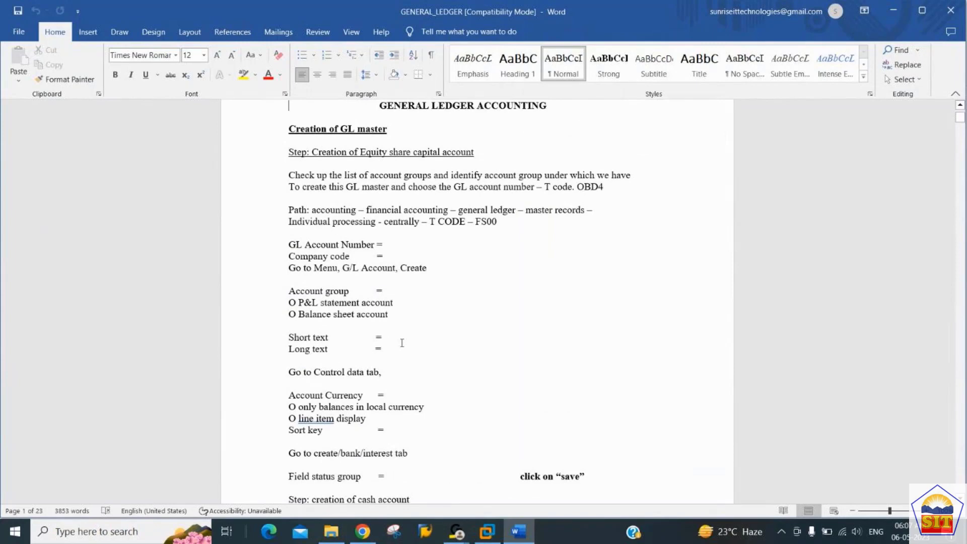
# - Switch back to the SAP session in VMware Workstation and run transaction OBD4 to show the G/L account groups
pyautogui.hotkey('alt', 'Tab')
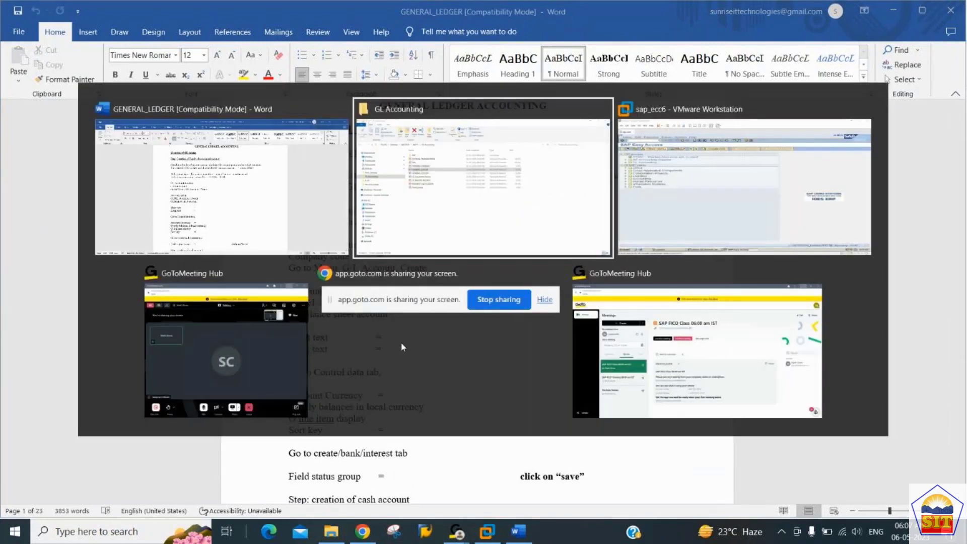
pyautogui.hotkey('alt', 'Tab')
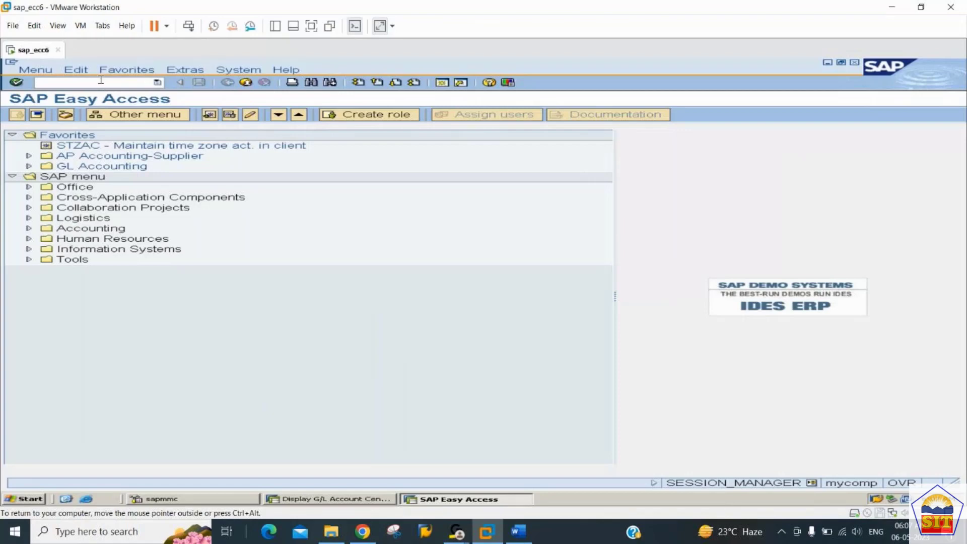
pyautogui.write('obd4')
pyautogui.press('Return')
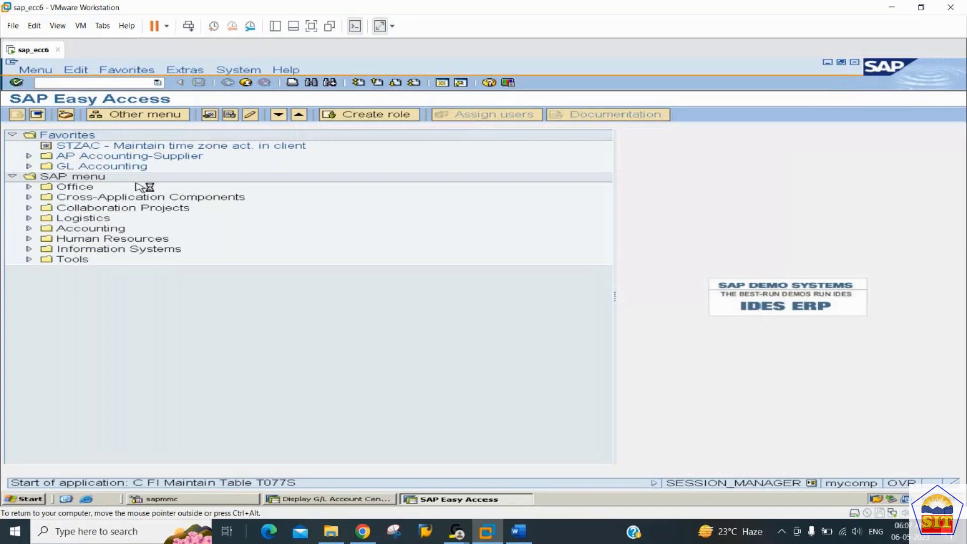
pyautogui.moveTo(457, 528)
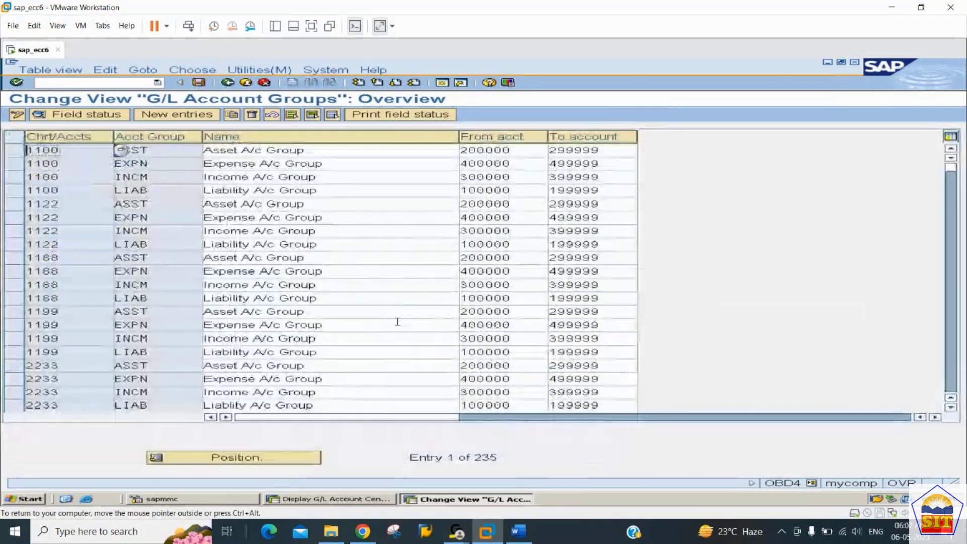
# - Position the account groups list at chart of accounts 2244
pyautogui.click(263, 458)
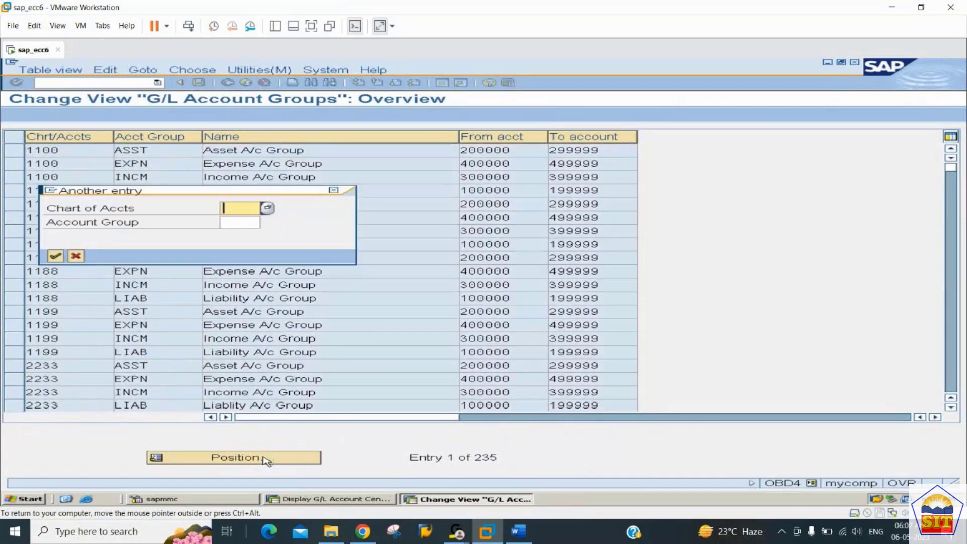
pyautogui.write('2244')
pyautogui.press('Return')
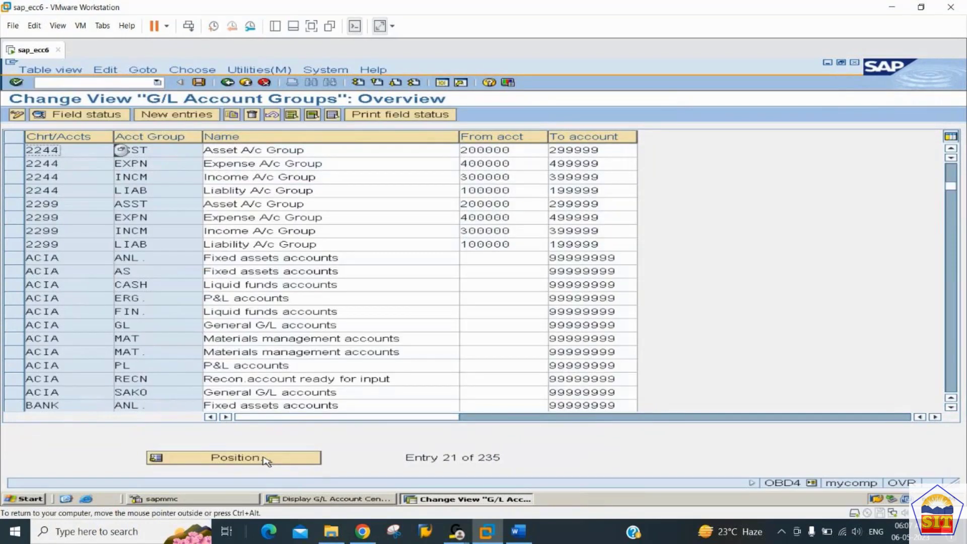
# - Examine the four account groups of chart of accounts 2244 and their account number ranges
pyautogui.click(16, 152)
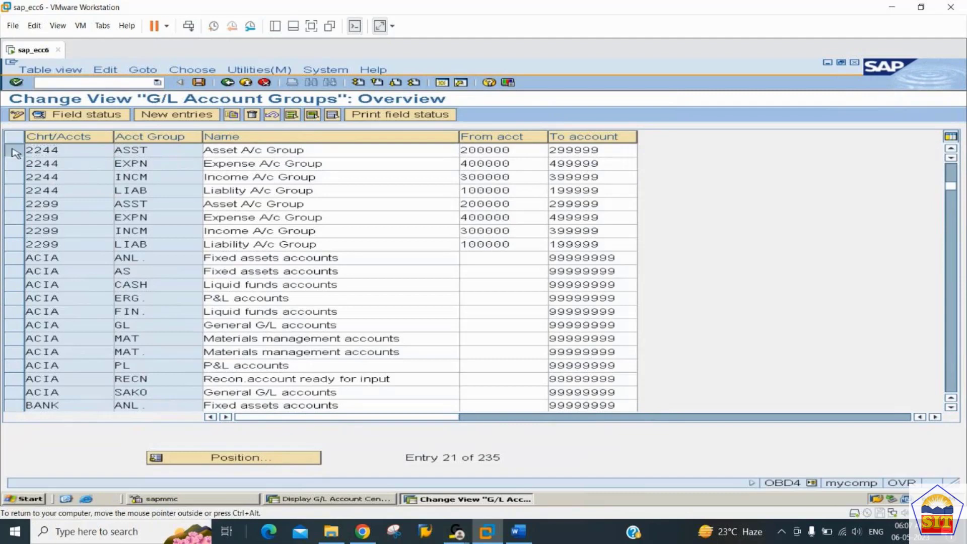
pyautogui.click(12, 173)
pyautogui.click(11, 168)
pyautogui.click(14, 191)
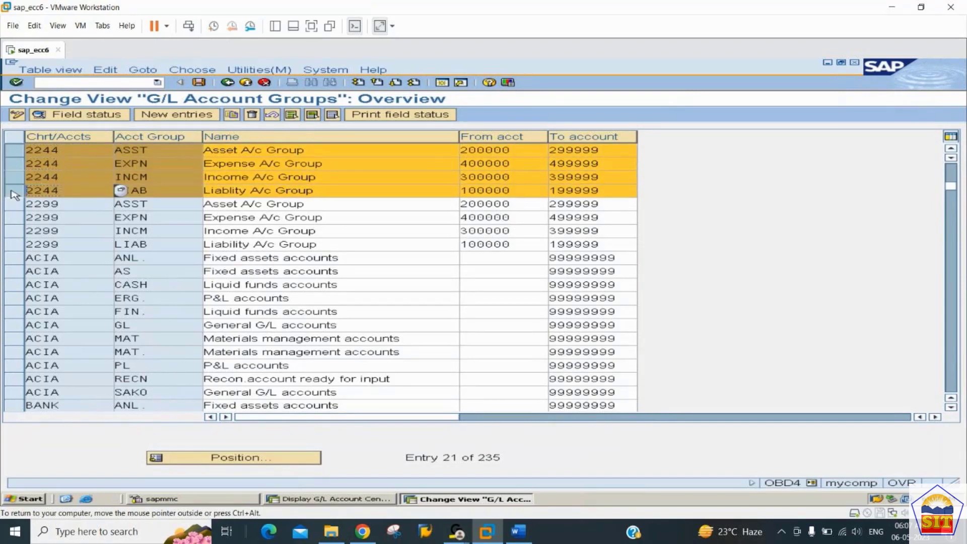
pyautogui.click(15, 203)
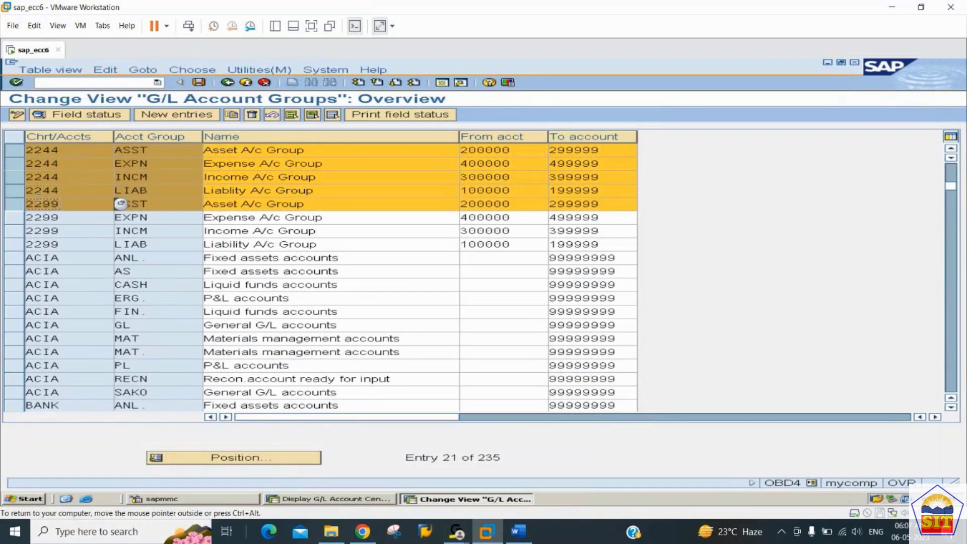
pyautogui.click(18, 202)
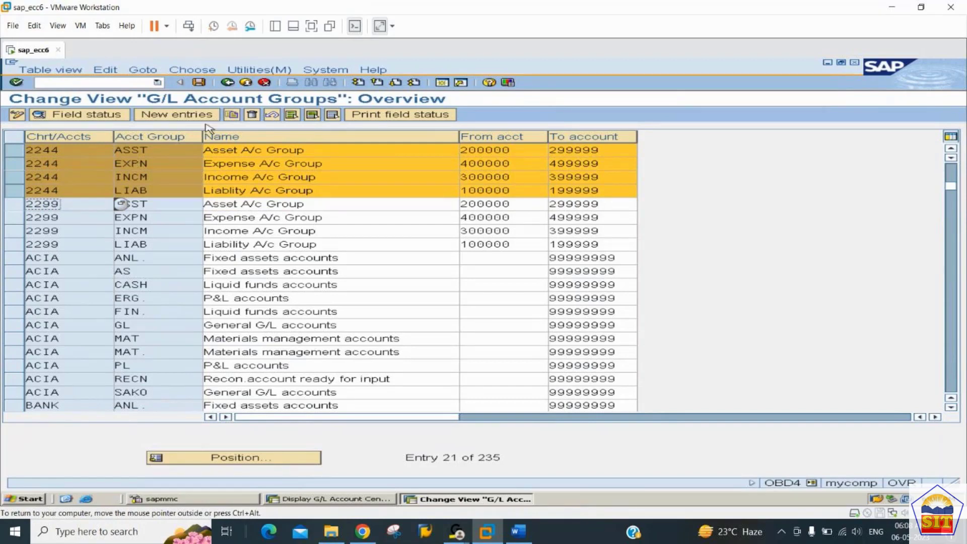
pyautogui.click(16, 154)
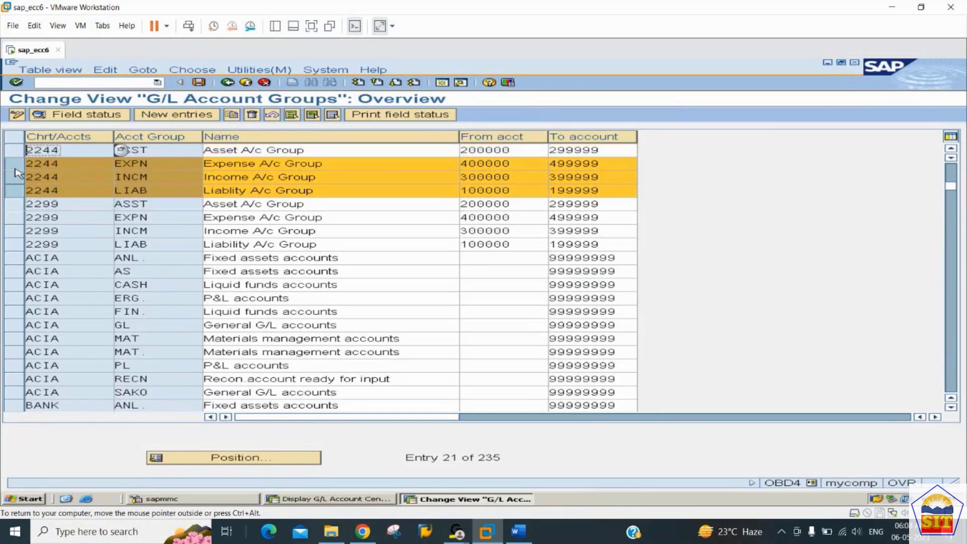
pyautogui.click(16, 168)
pyautogui.click(16, 177)
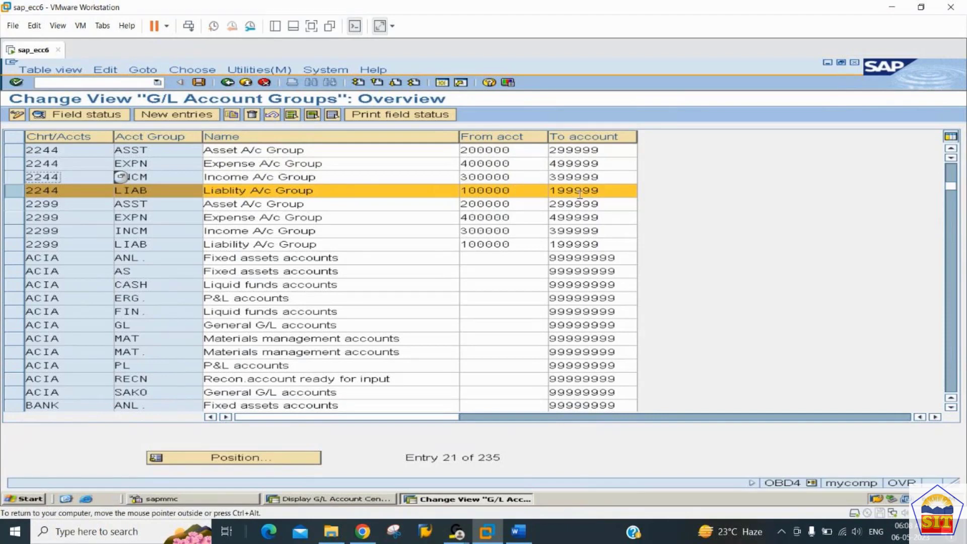
# - Return to the G/L account session and start creating account 100000 in company code 2244
pyautogui.click(336, 500)
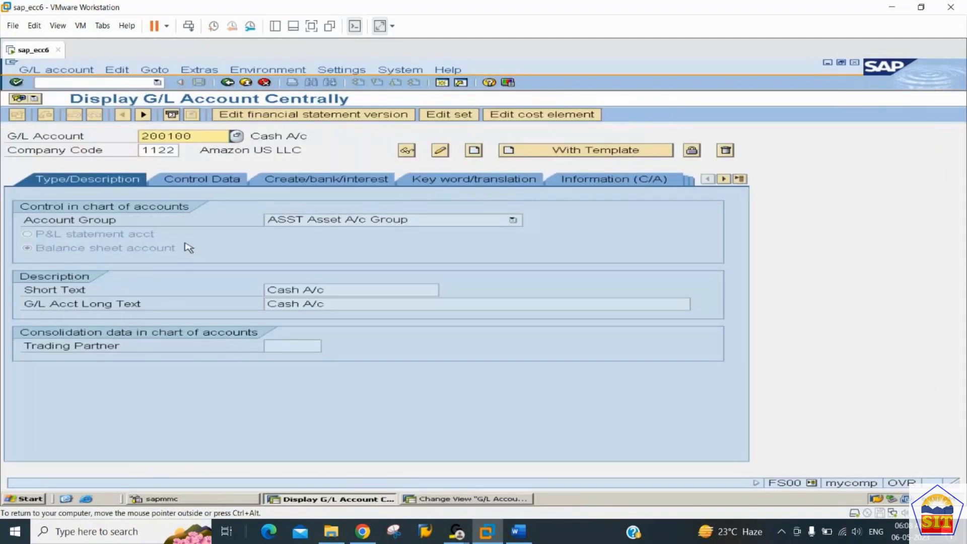
pyautogui.write('000')
pyautogui.press('Tab')
pyautogui.write('2244')
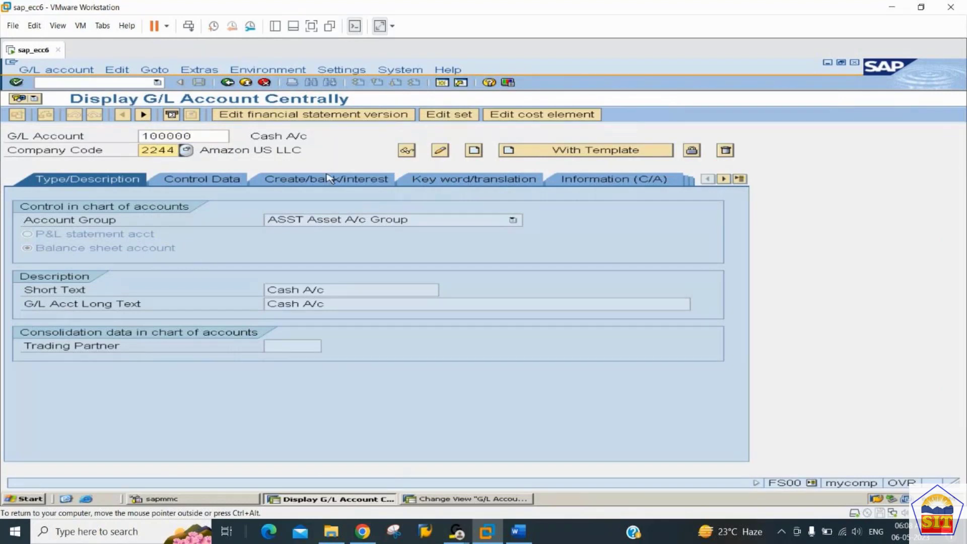
pyautogui.click(474, 150)
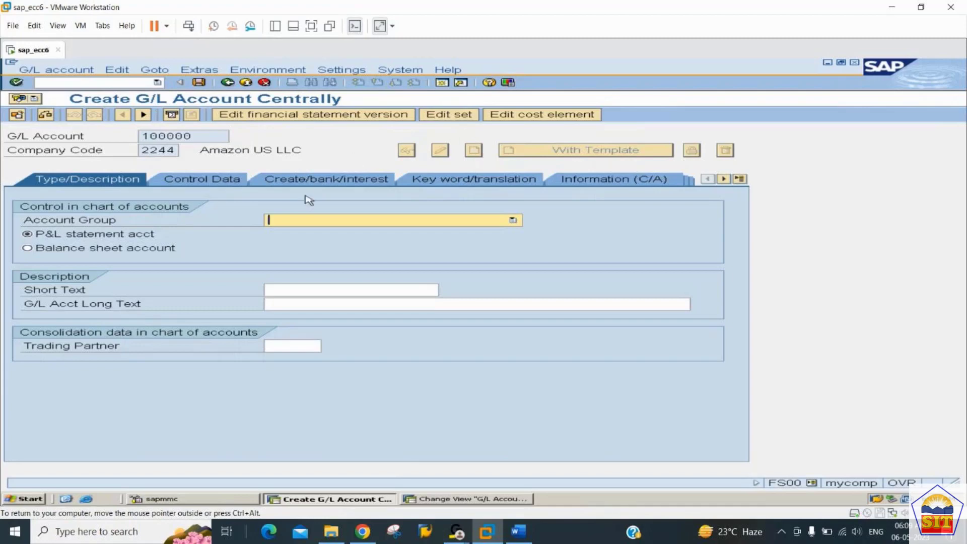
# - Try to assign the ASST Asset A/c Group to the new G/L account
pyautogui.click(367, 222)
pyautogui.click(368, 223)
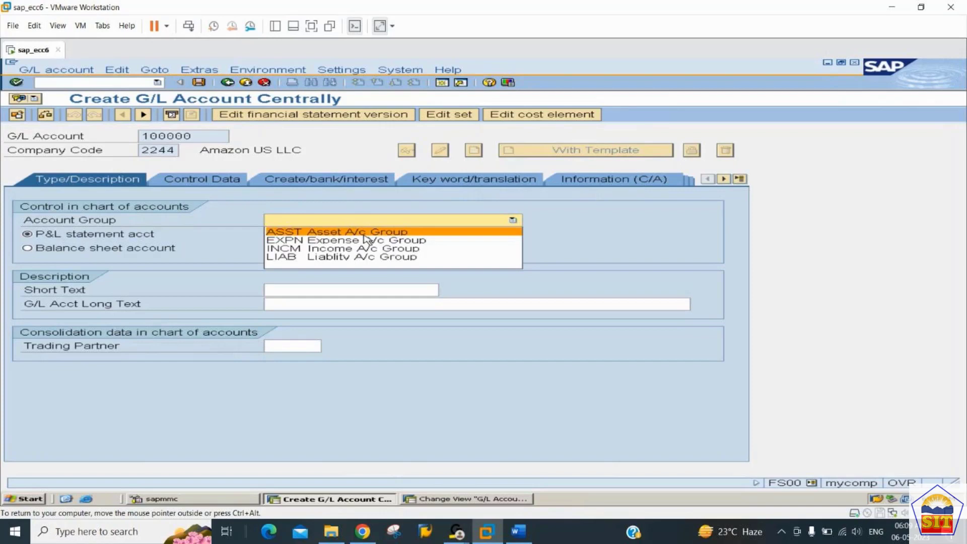
pyautogui.click(298, 232)
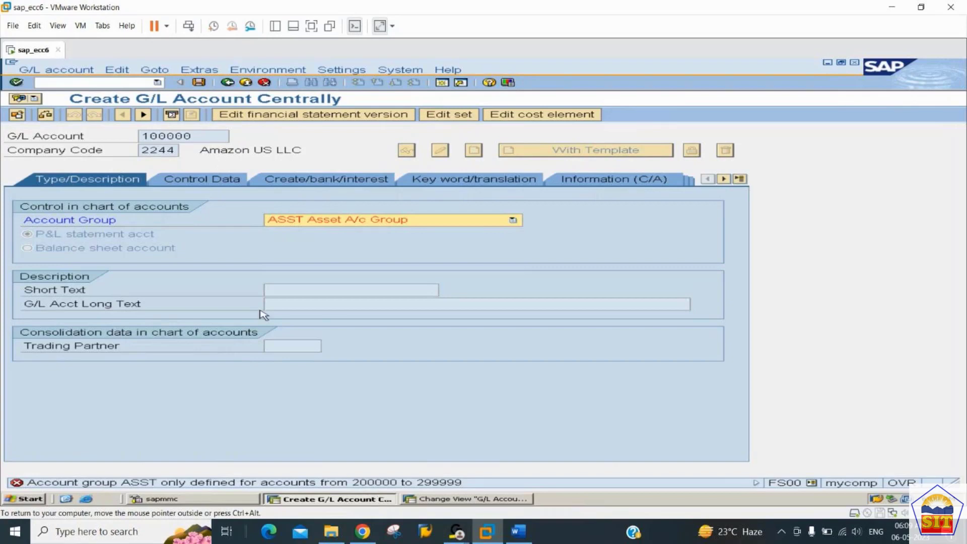
# - Assign the LIAB Liablity A/c Group to the new account and classify it as a balance sheet account
pyautogui.click(312, 219)
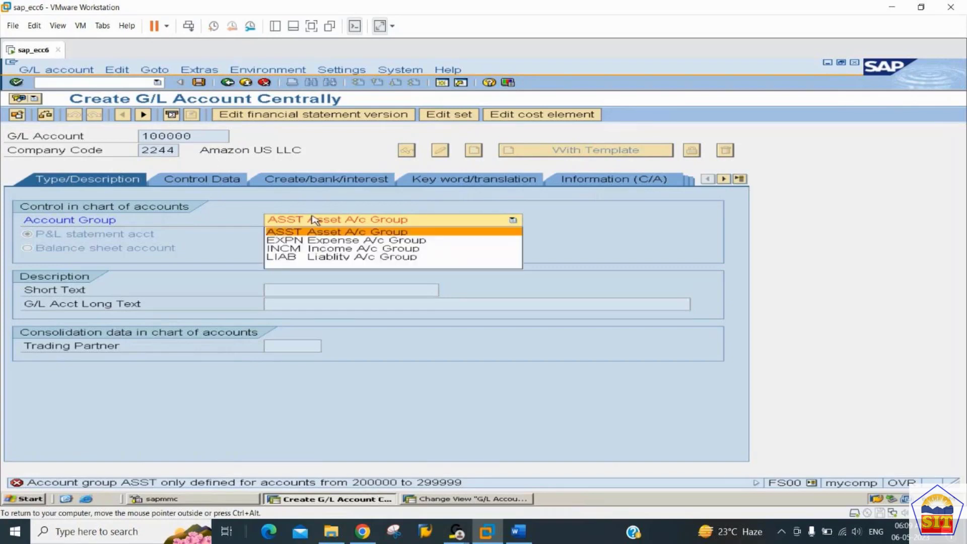
pyautogui.click(321, 257)
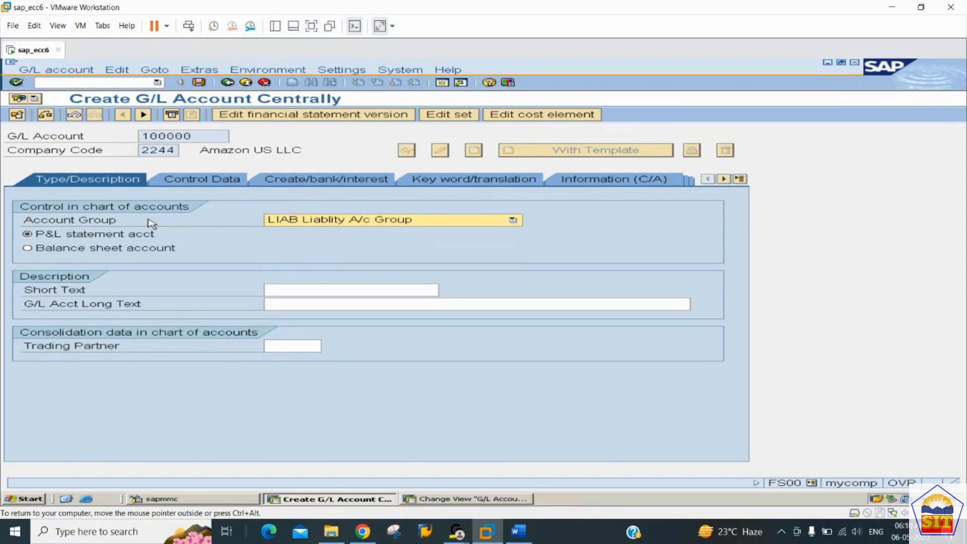
pyautogui.click(272, 223)
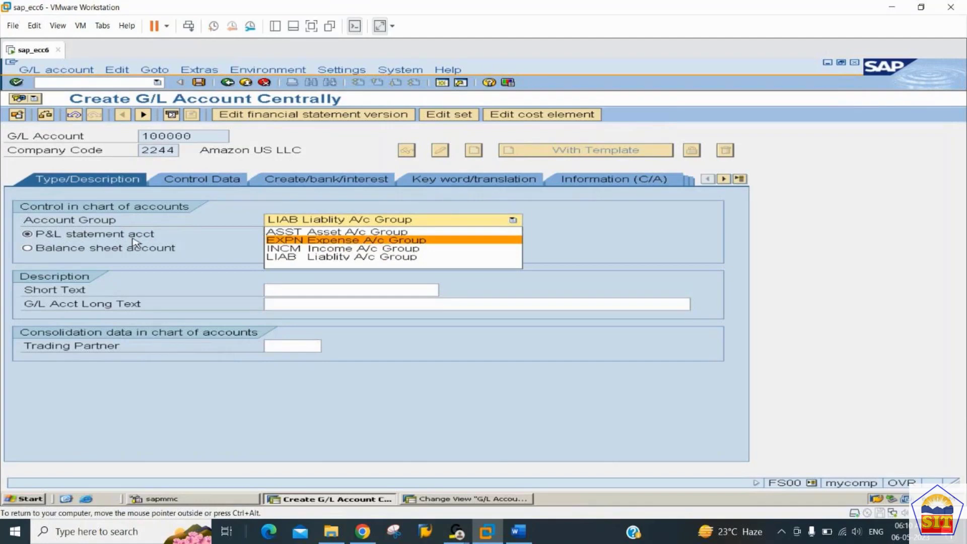
pyautogui.click(304, 180)
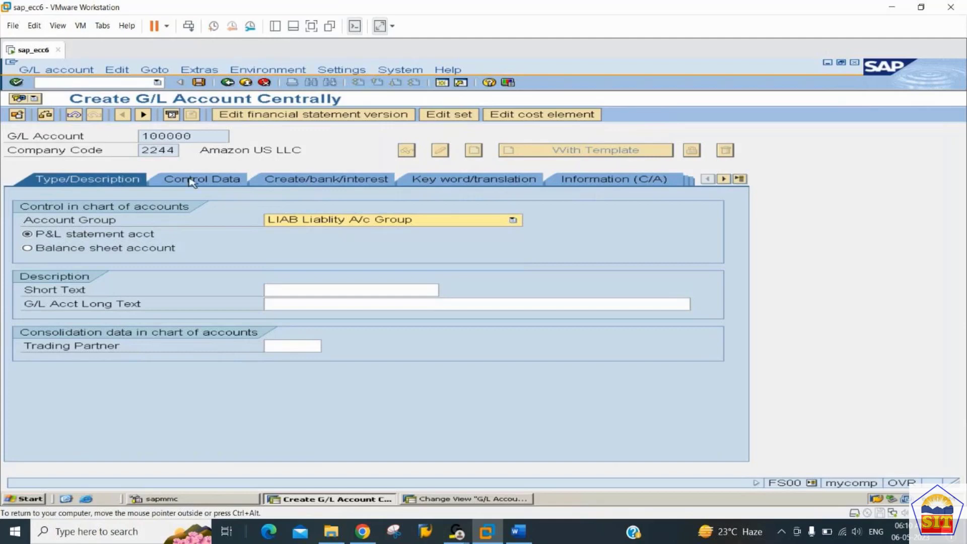
pyautogui.click(326, 220)
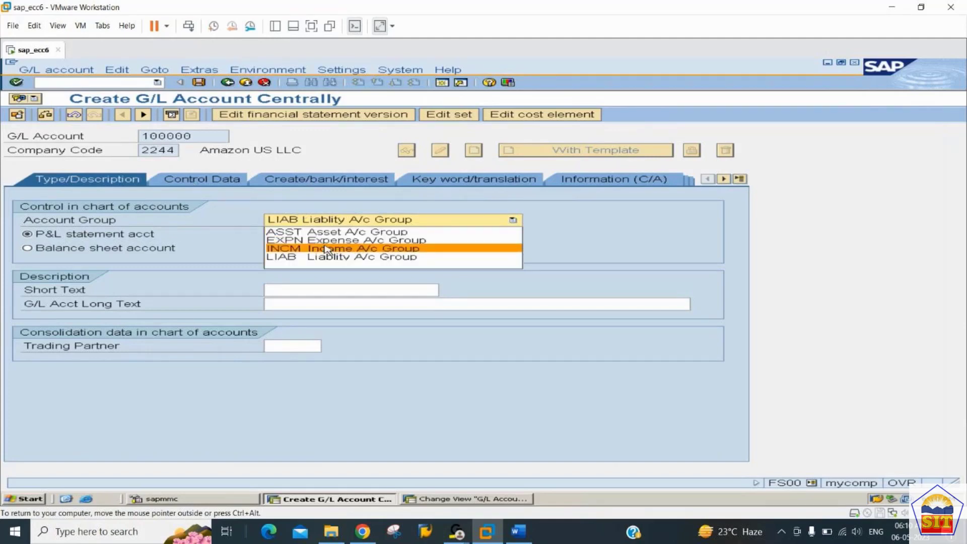
pyautogui.click(165, 262)
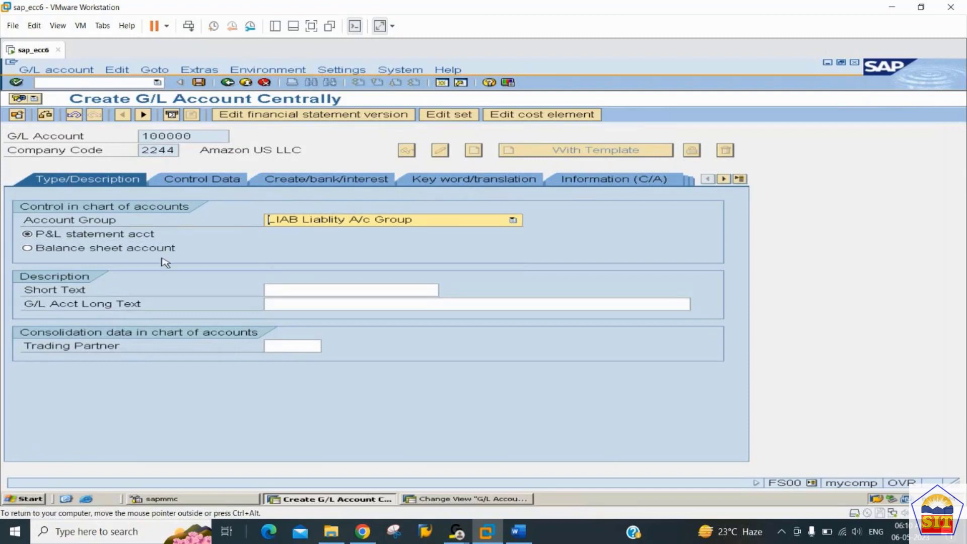
pyautogui.click(131, 251)
# - Enter "Share Capital A/c" as both the short text and the long text of the G/L account
pyautogui.click(377, 289)
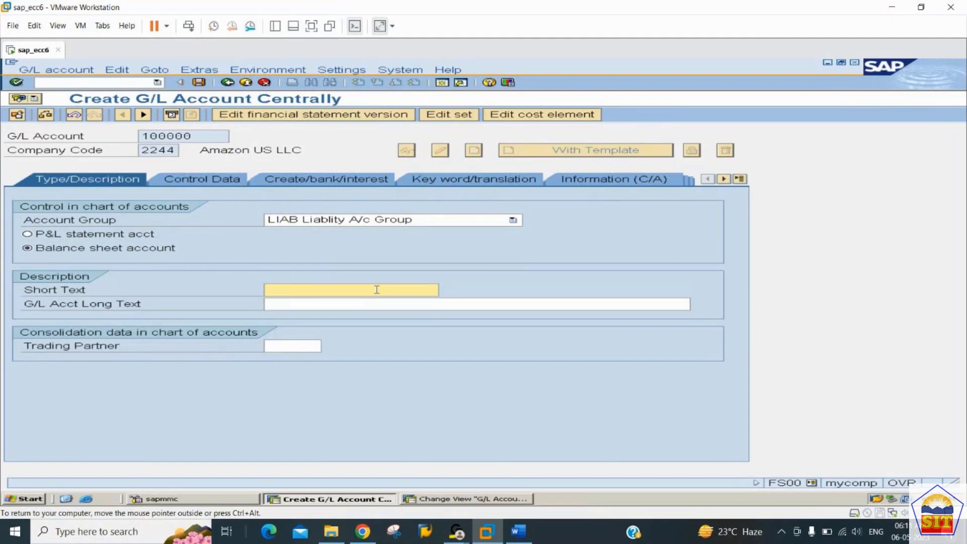
pyautogui.write('Share Capital A/c')
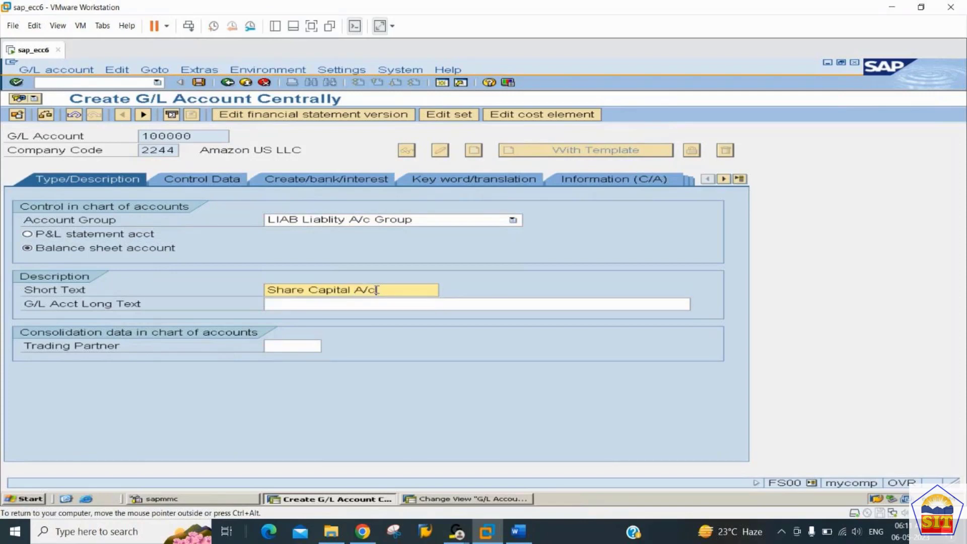
pyautogui.hotkey('ctrl', 'a')
pyautogui.hotkey('ctrl', 'c')
pyautogui.press('Tab')
pyautogui.hotkey('ctrl', 'v')
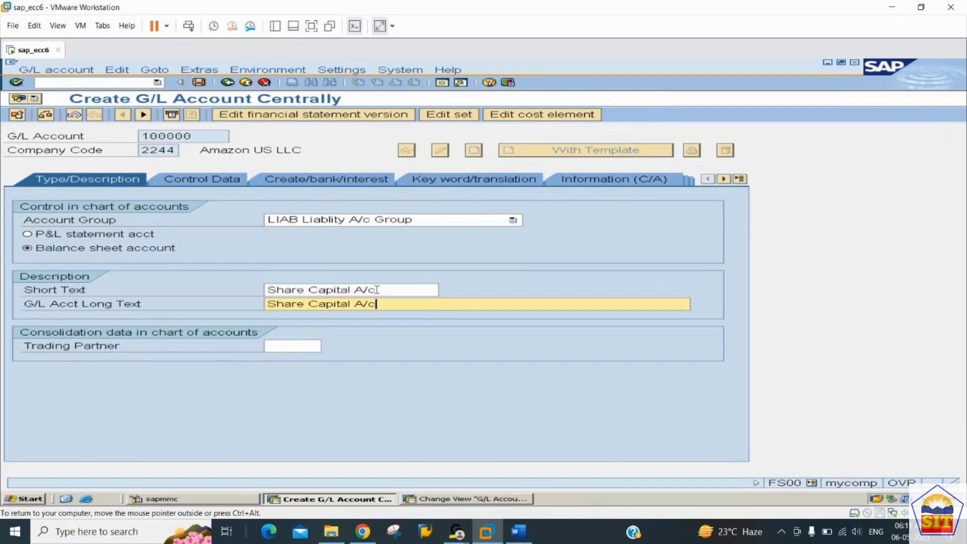
# - Open the control data of the new G/L account and check its account currency
pyautogui.click(222, 182)
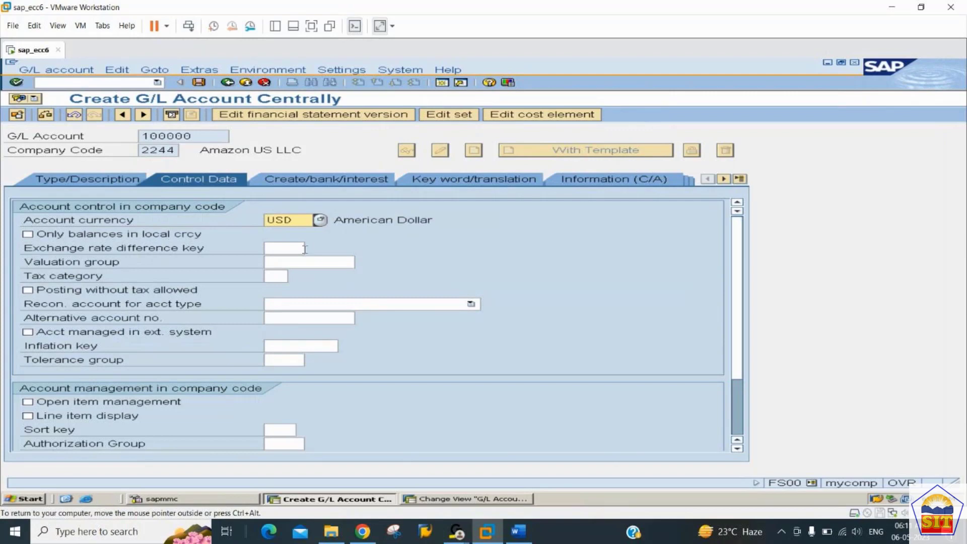
pyautogui.moveTo(287, 224); pyautogui.dragTo(265, 220)
pyautogui.click(242, 222)
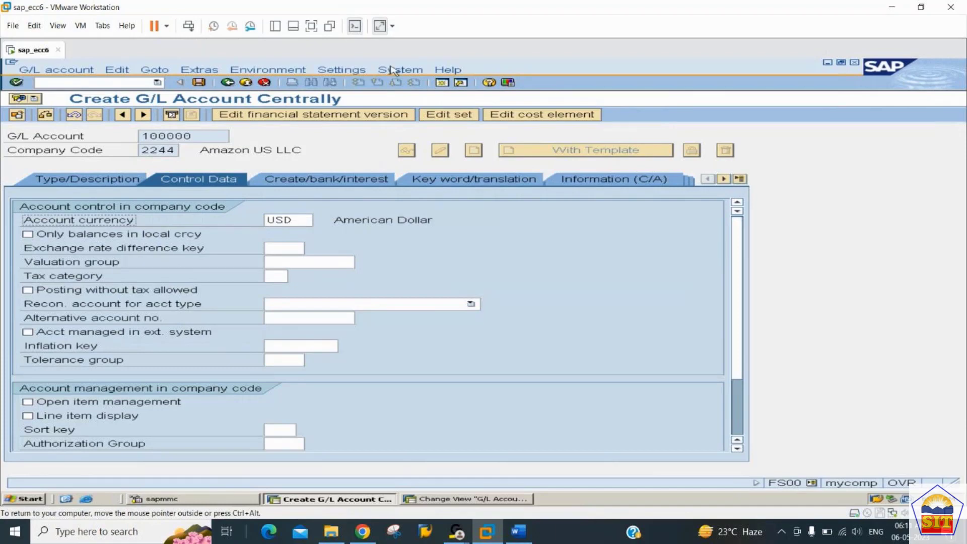
# - Open the company code global data with transaction OBY6 in a new session
pyautogui.click(443, 84)
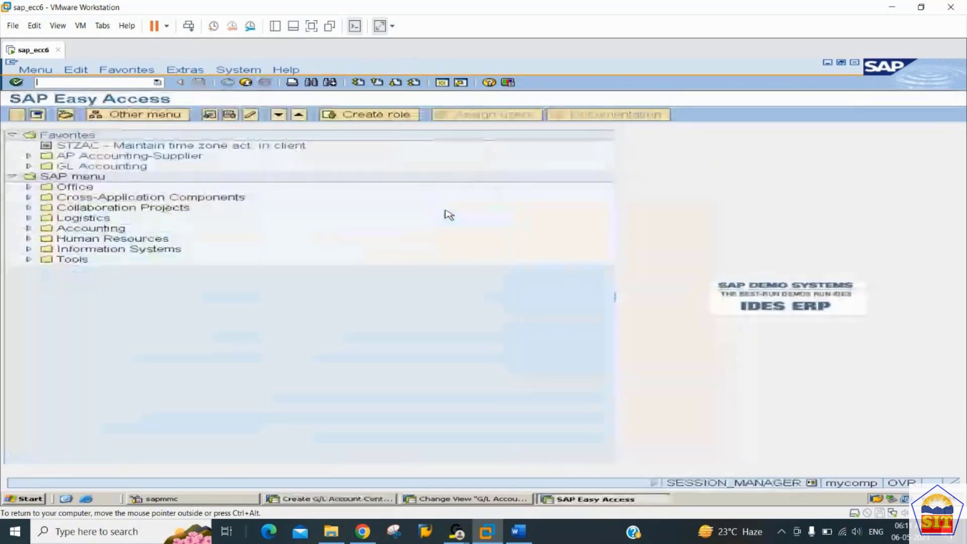
pyautogui.write('oby6')
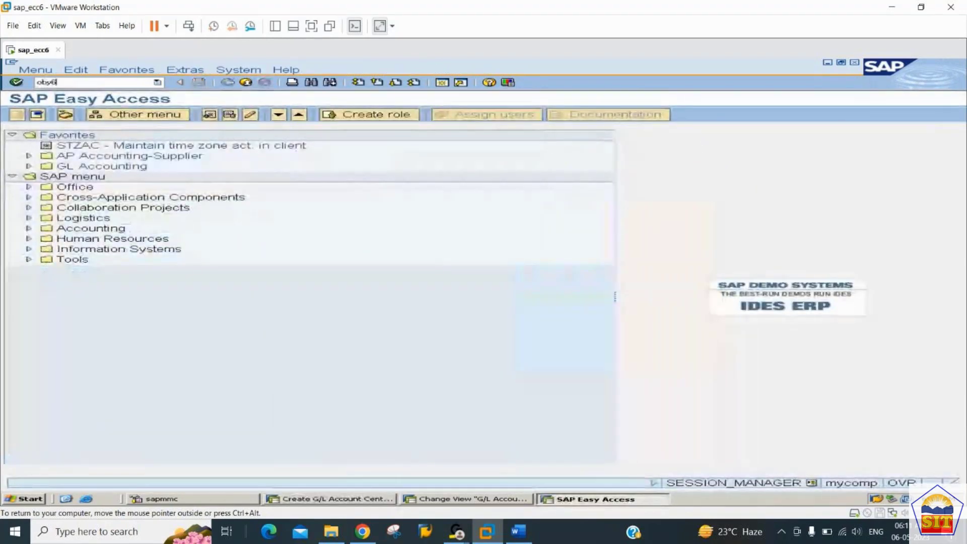
pyautogui.press('Return')
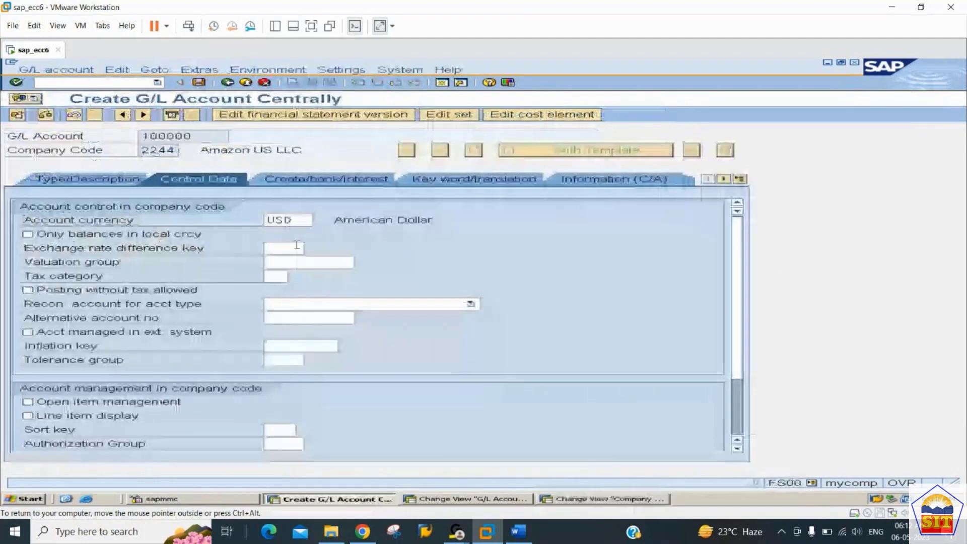
# - Examine the account currency against the G/L account number in the new account's control data
pyautogui.click(299, 220)
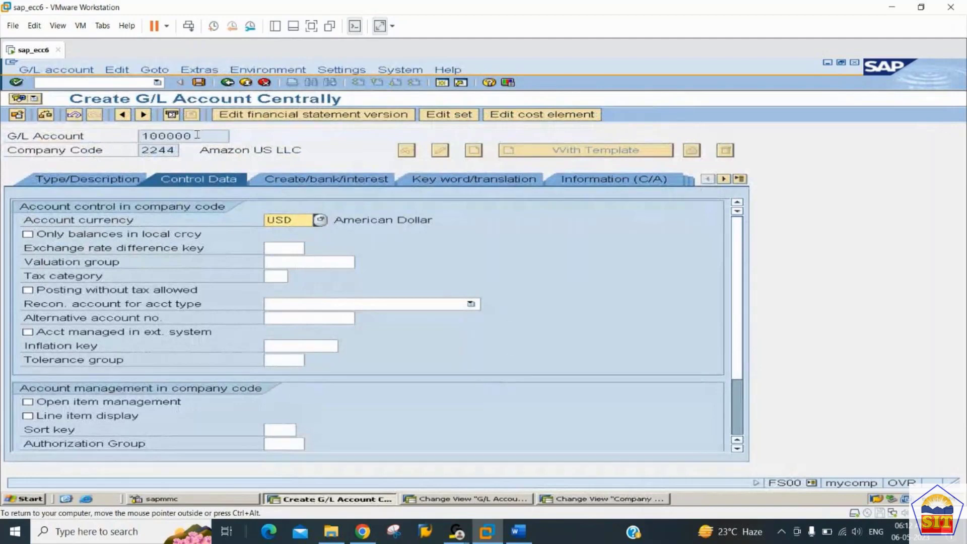
pyautogui.moveTo(197, 135); pyautogui.dragTo(94, 154)
pyautogui.click(299, 218)
pyautogui.moveTo(299, 218); pyautogui.dragTo(258, 223)
pyautogui.click(297, 220)
pyautogui.moveTo(296, 220); pyautogui.dragTo(271, 226)
pyautogui.moveTo(191, 136); pyautogui.dragTo(140, 139)
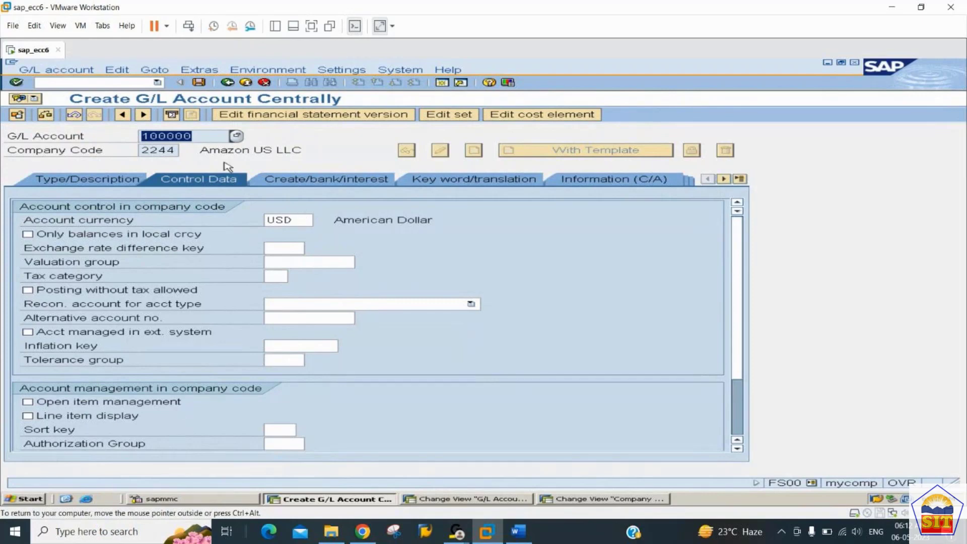
pyautogui.moveTo(194, 136); pyautogui.dragTo(152, 136)
# - Set the G/L account's account currency to GBP
pyautogui.moveTo(299, 221); pyautogui.dragTo(271, 221)
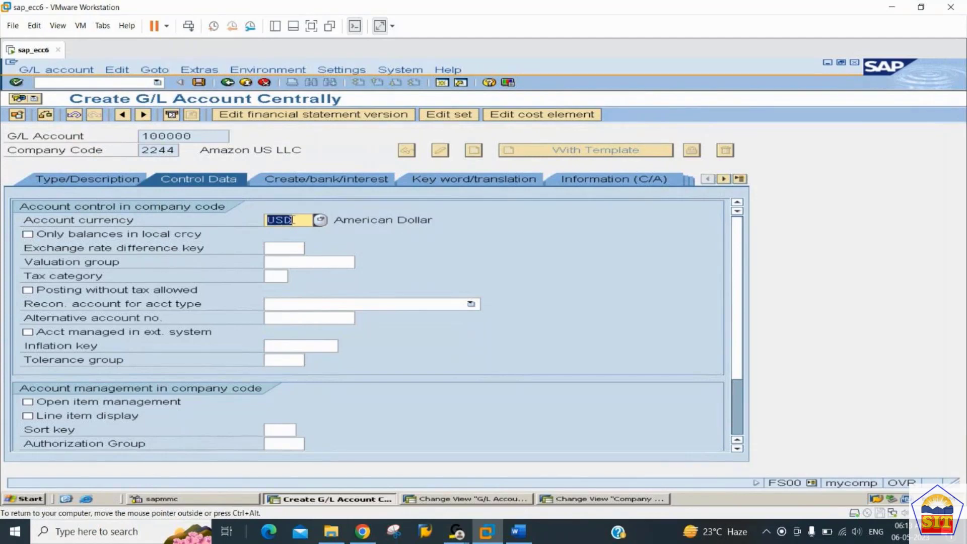
pyautogui.write('GBP')
pyautogui.press('Return')
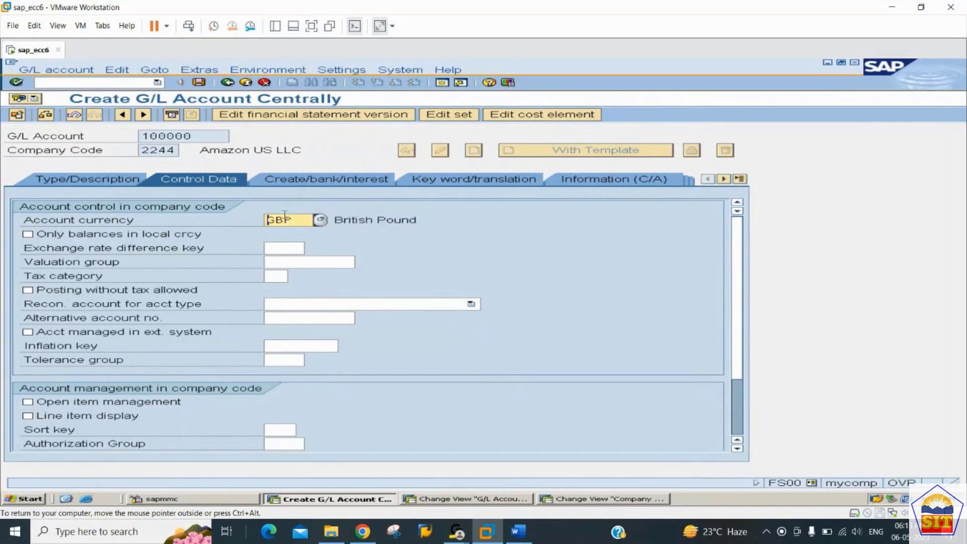
pyautogui.moveTo(213, 137); pyautogui.dragTo(148, 135)
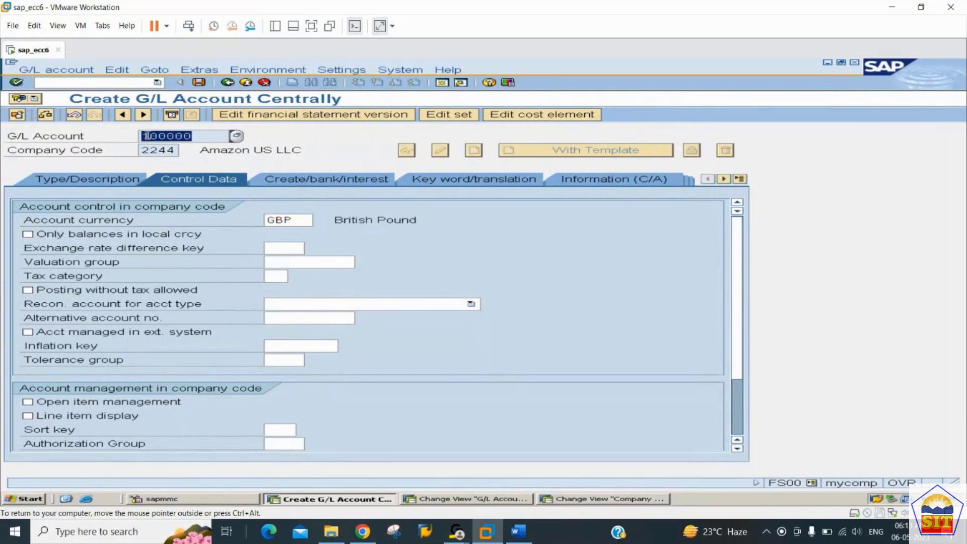
# - Set the G/L account's account currency back to USD
pyautogui.moveTo(285, 220); pyautogui.dragTo(267, 220)
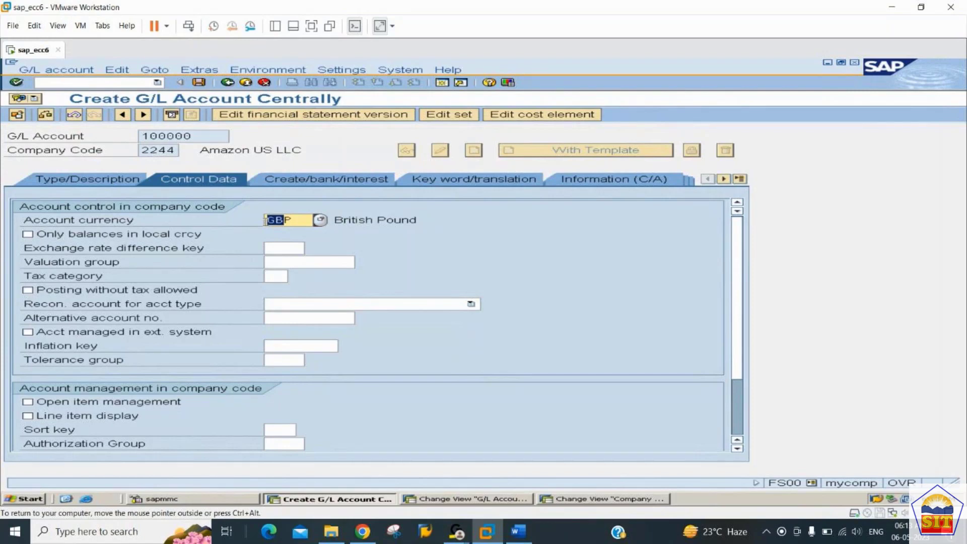
pyautogui.press('Right')
pyautogui.press('Right')
pyautogui.press('Right')
pyautogui.press('BackSpace')
pyautogui.press('BackSpace')
pyautogui.press('BackSpace')
pyautogui.write('usd')
pyautogui.press('Return')
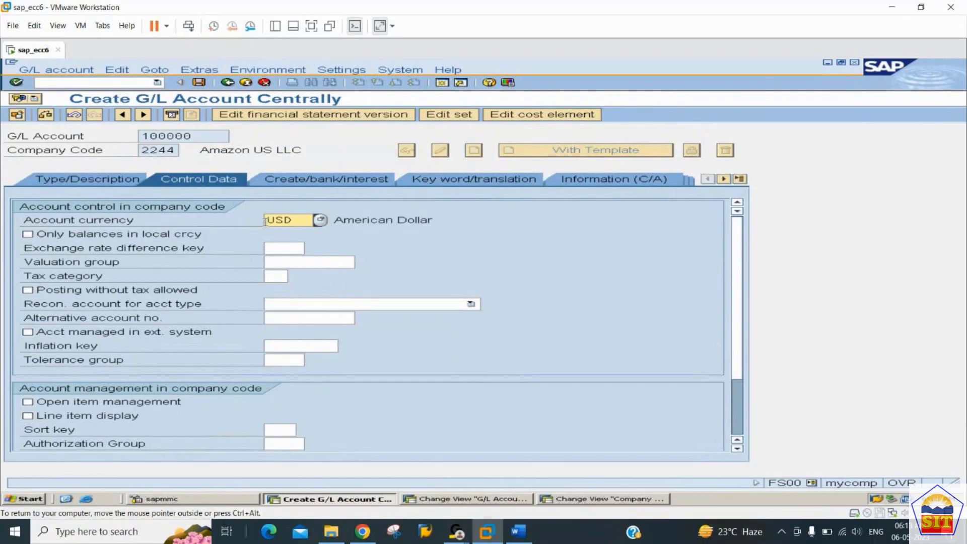
# - Switch to the company code global data, locate company code 2244 and check its currency
pyautogui.hotkey('alt', 'Tab')
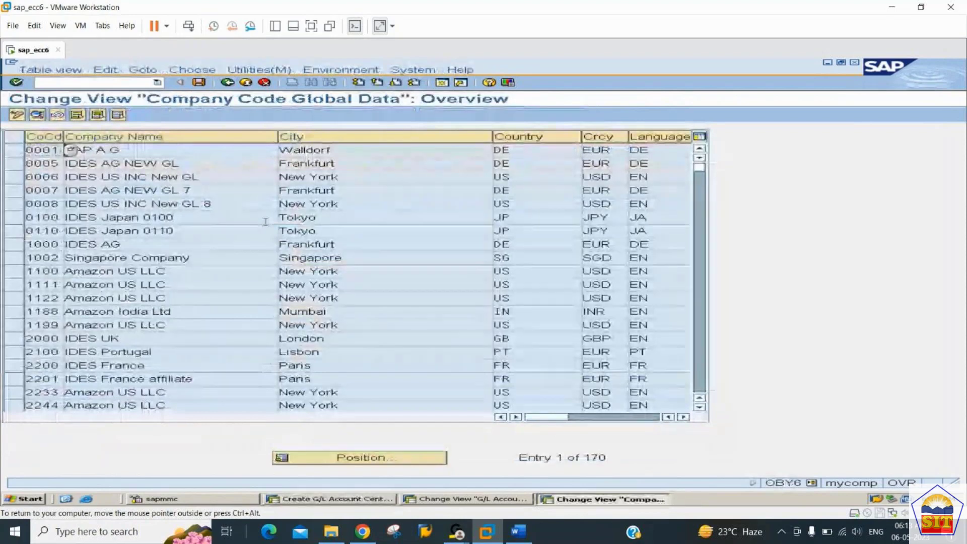
pyautogui.click(368, 458)
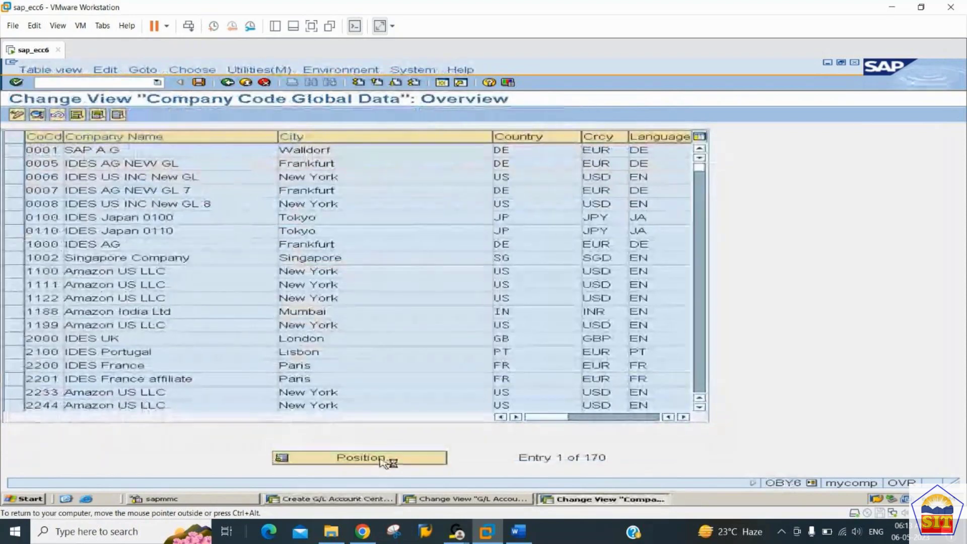
pyautogui.click(245, 207)
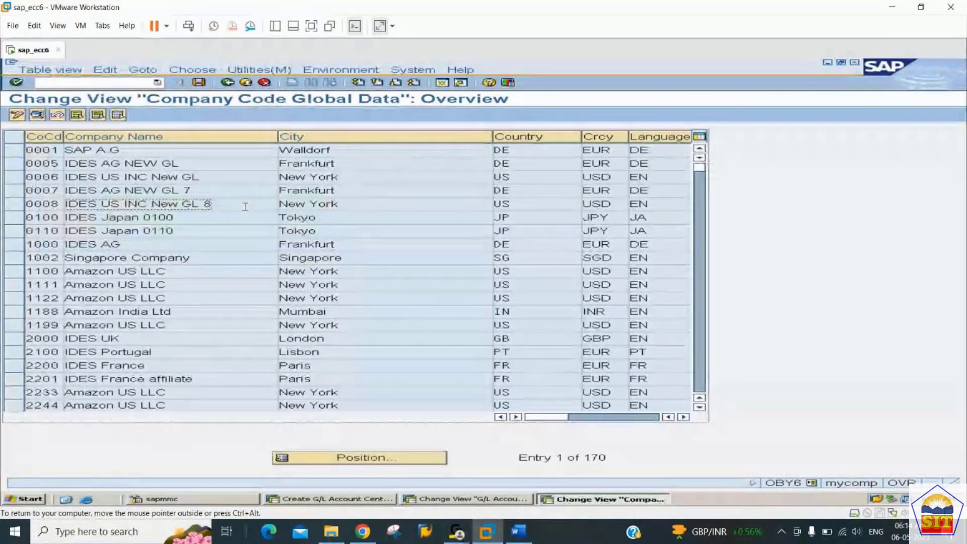
pyautogui.click(369, 463)
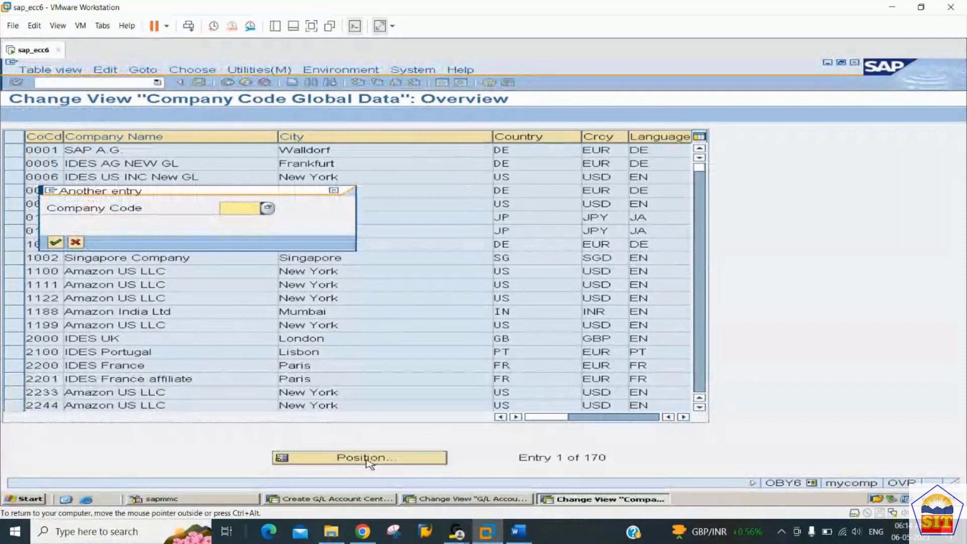
pyautogui.write('2244')
pyautogui.press('Return')
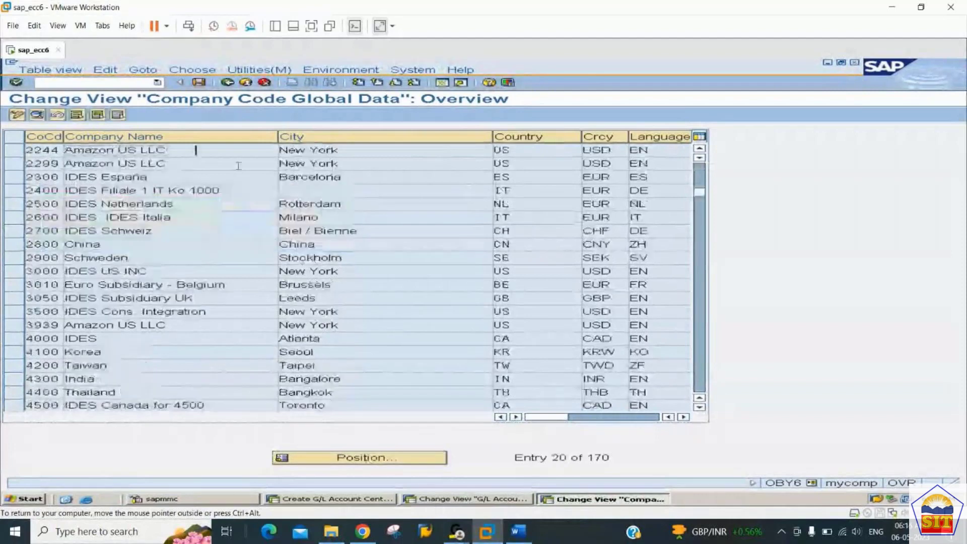
pyautogui.doubleClick(607, 150)
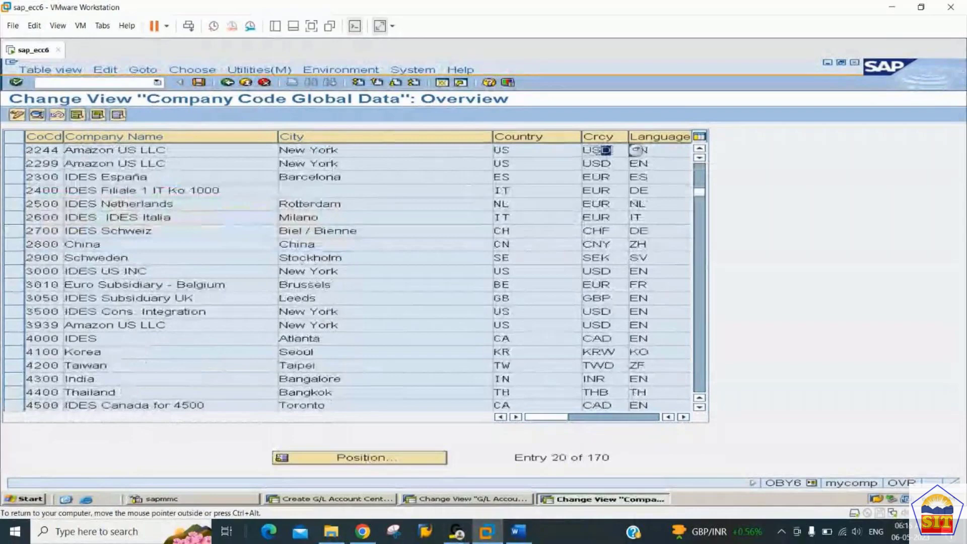
# - Return to the new G/L account's control data, check its account currency and enable Only balances in local crcy
pyautogui.hotkey('alt', 'Tab')
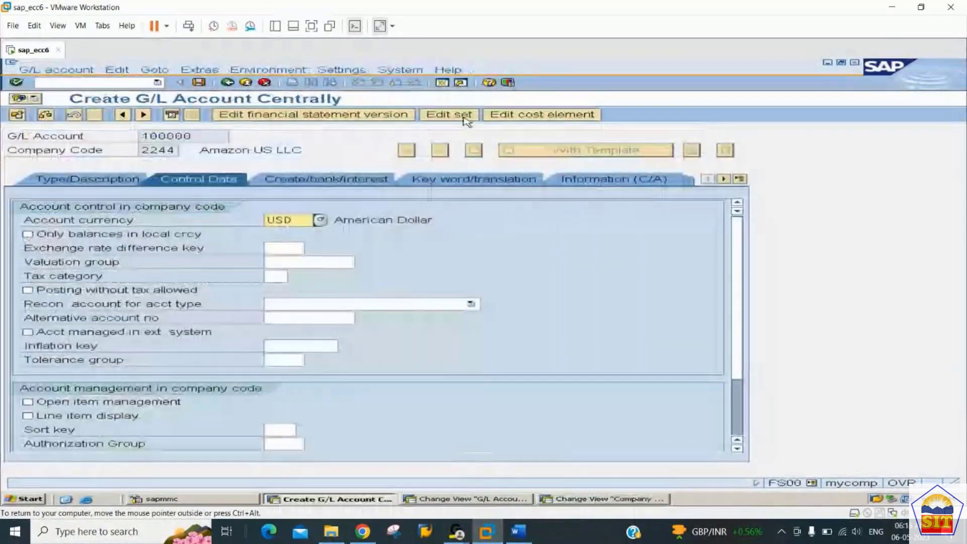
pyautogui.click(305, 227)
pyautogui.doubleClick(301, 224)
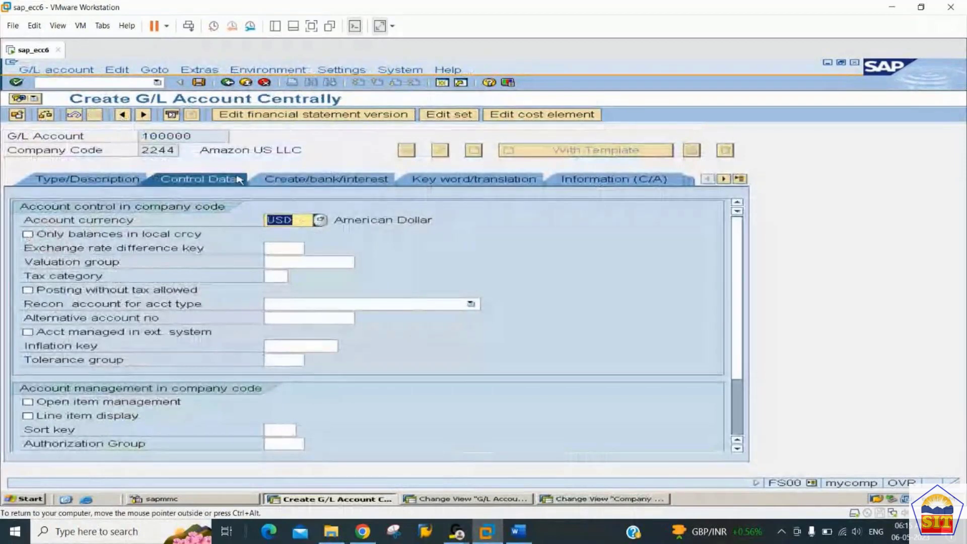
pyautogui.doubleClick(204, 137)
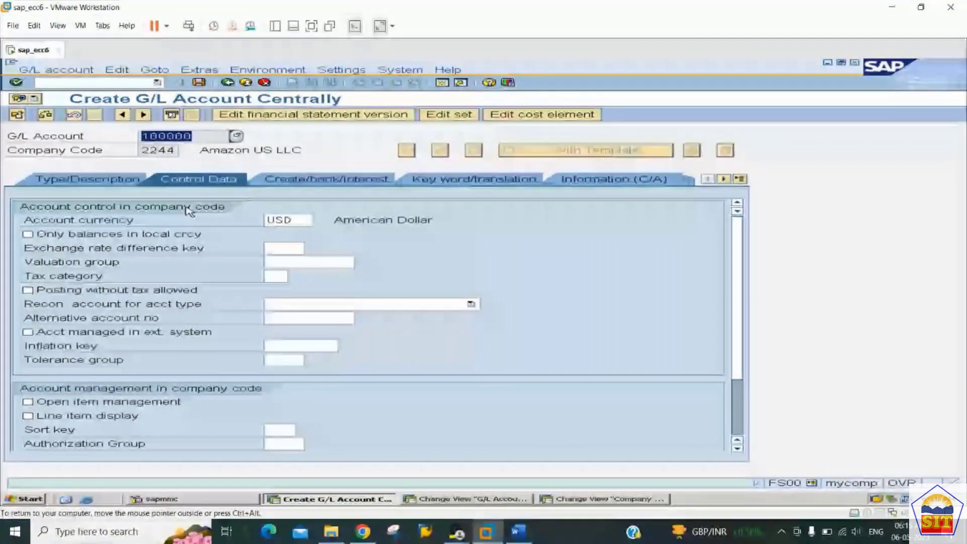
pyautogui.click(28, 235)
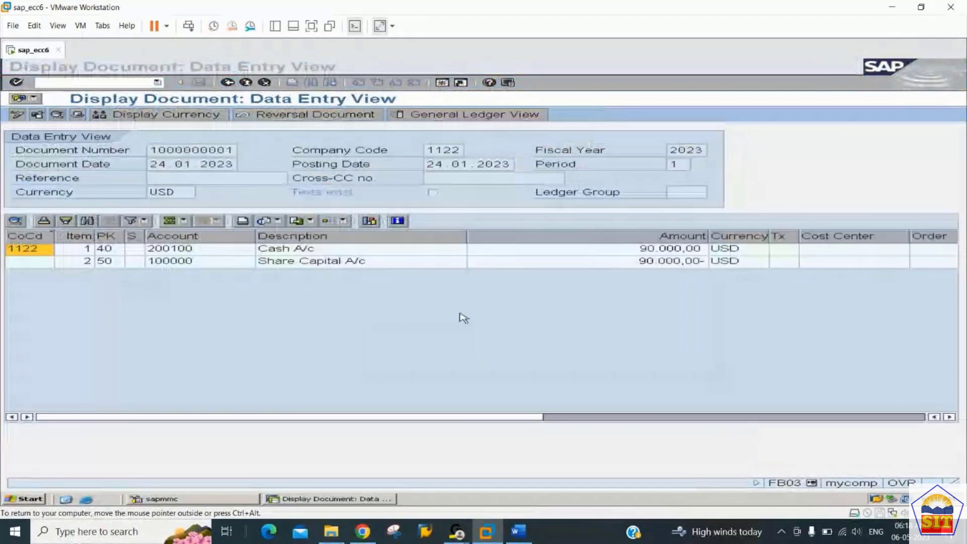
# - Examine the Cash A/c and Share Capital A/c line items and their additional columns in the displayed company code 1122 document
pyautogui.click(460, 314)
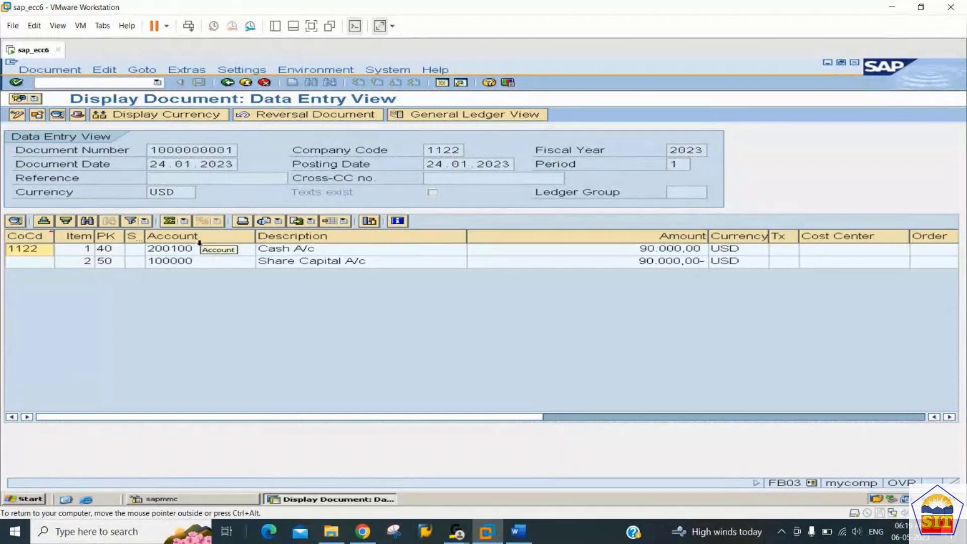
pyautogui.click(93, 254)
pyautogui.click(95, 262)
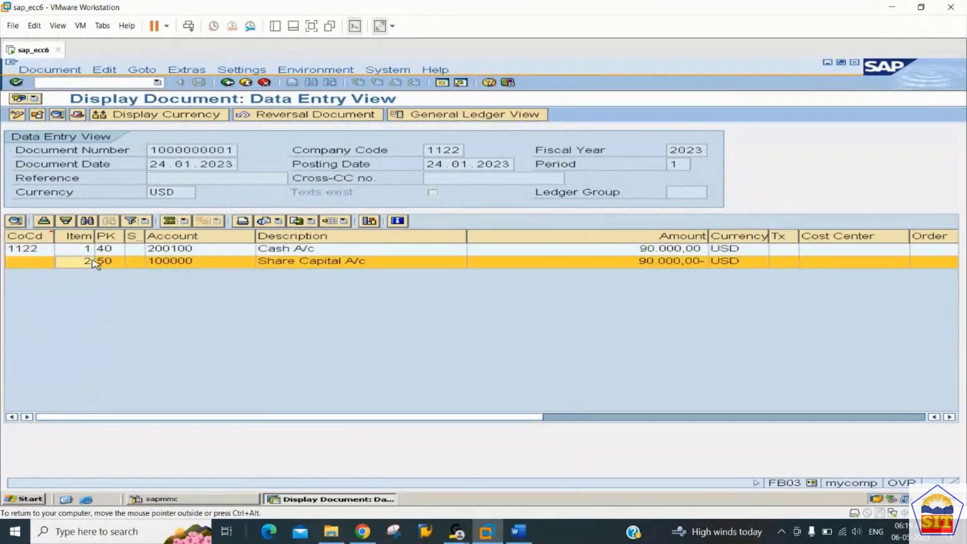
pyautogui.click(80, 251)
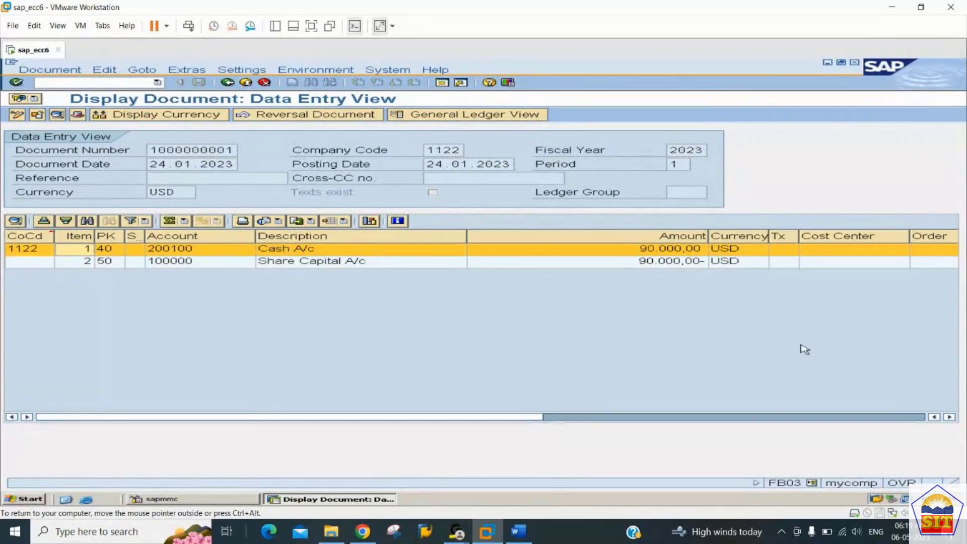
pyautogui.click(806, 417)
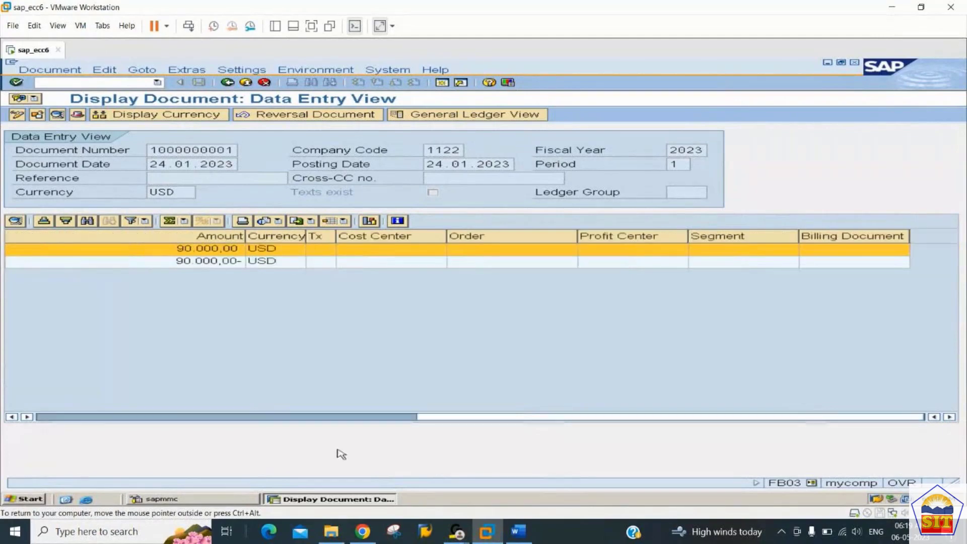
pyautogui.click(307, 417)
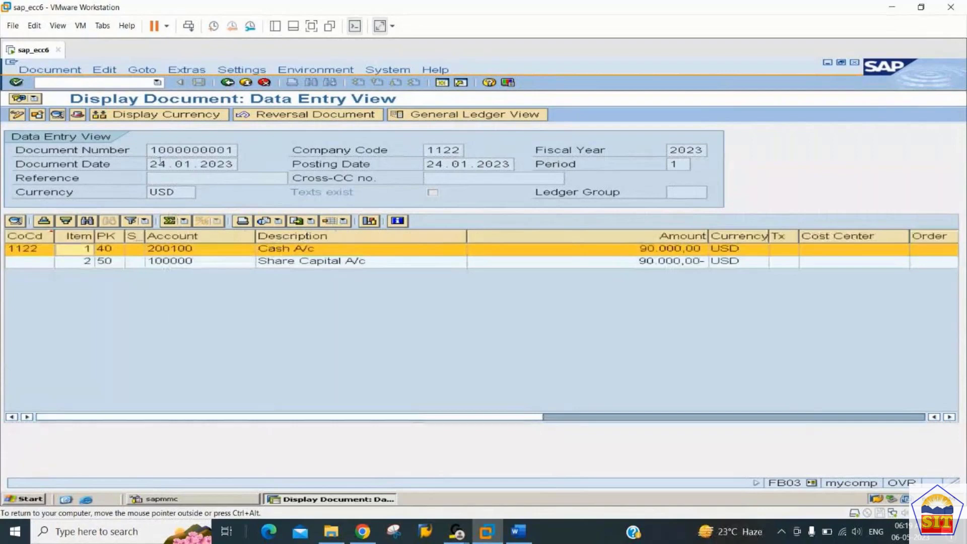
# - Open the document header, review its entry date, time of entry, entering user and reversal reason, and close it
pyautogui.click(81, 116)
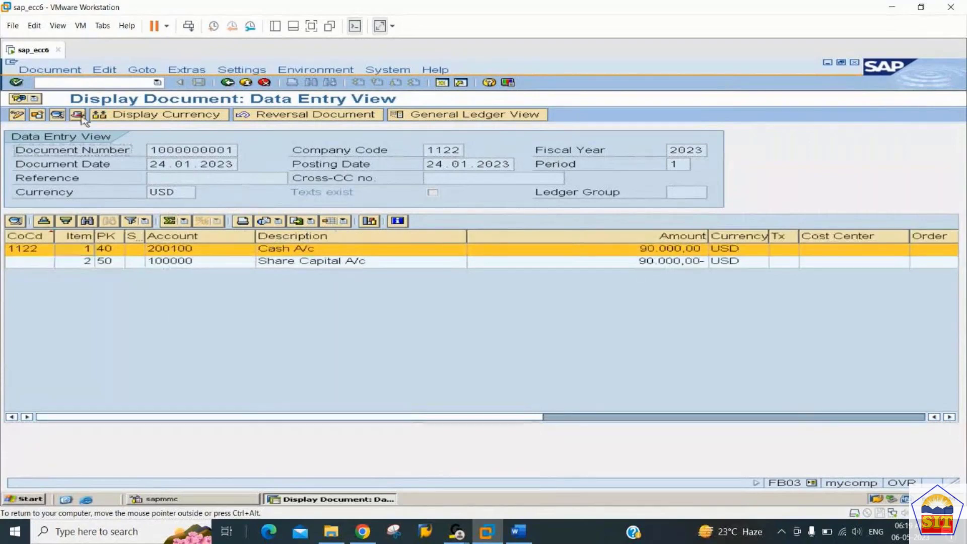
pyautogui.click(81, 117)
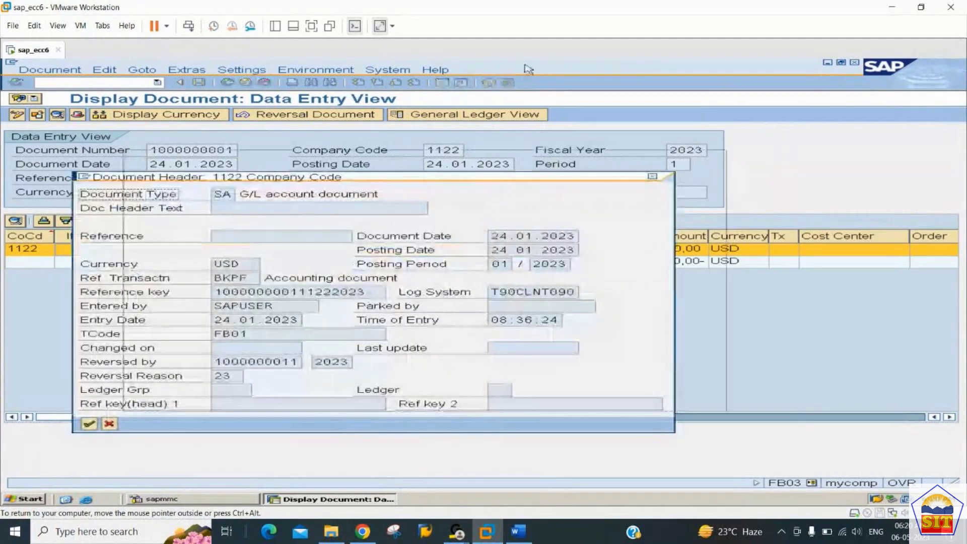
pyautogui.moveTo(347, 178); pyautogui.dragTo(527, 63)
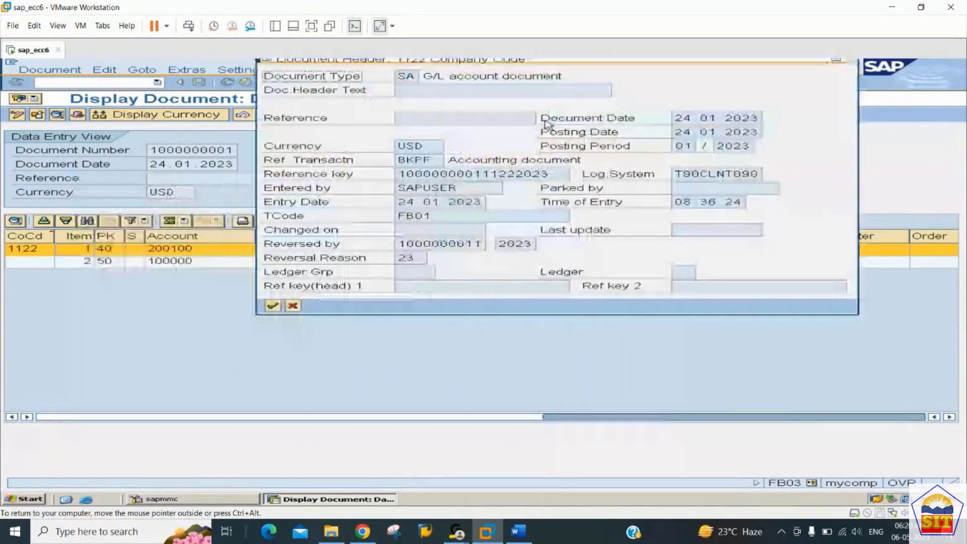
pyautogui.click(487, 201)
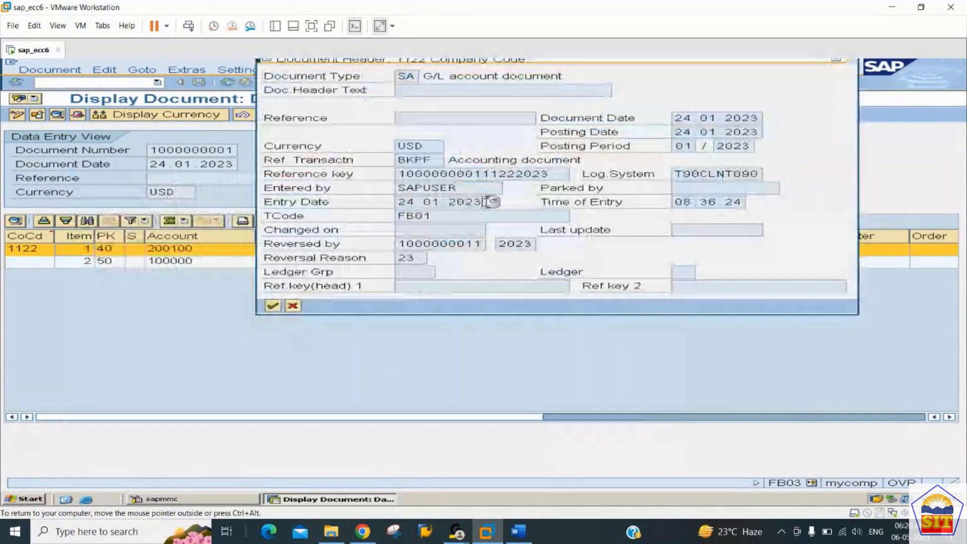
pyautogui.doubleClick(486, 201)
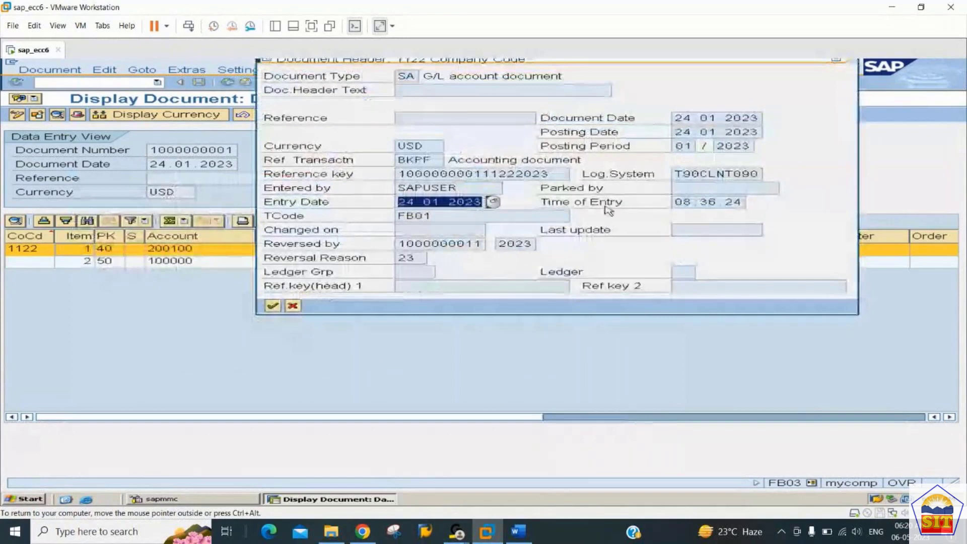
pyautogui.doubleClick(680, 202)
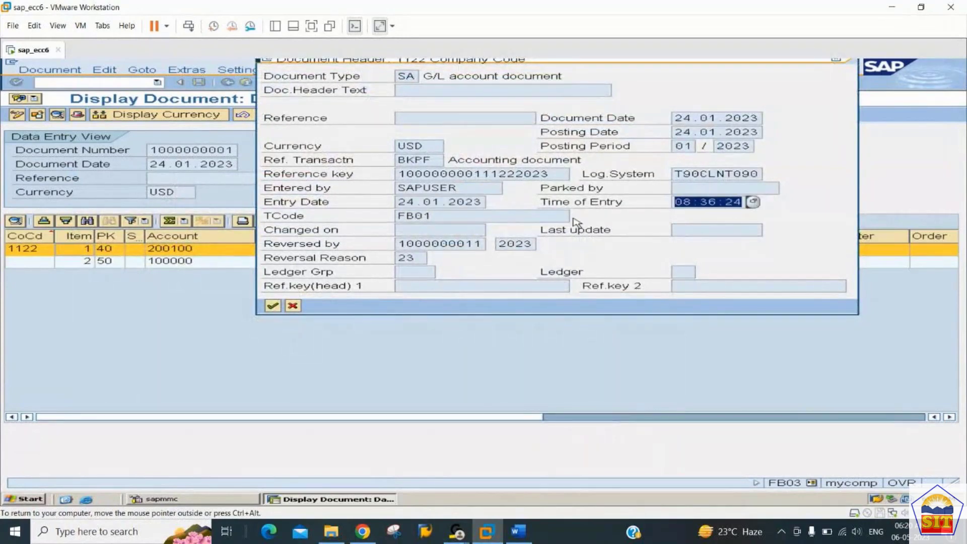
pyautogui.doubleClick(427, 188)
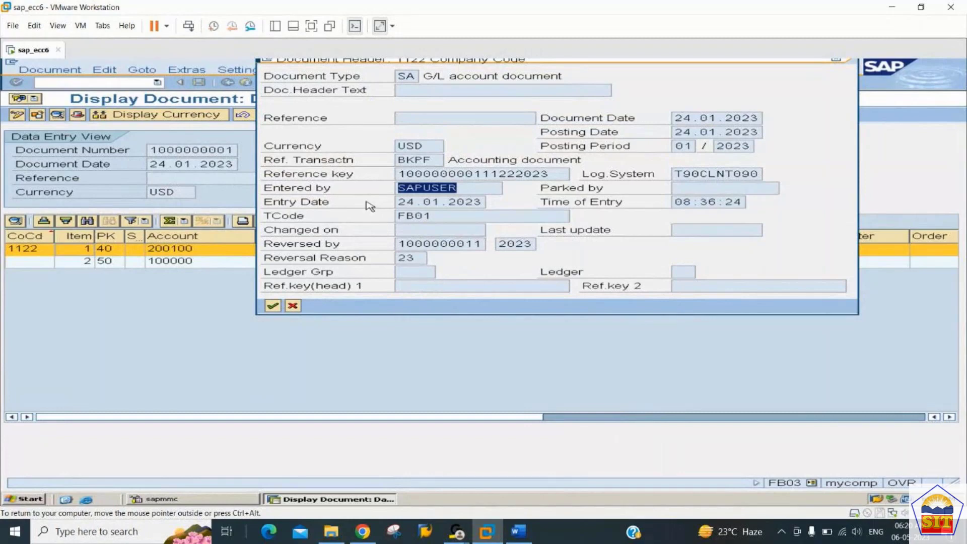
pyautogui.click(370, 258)
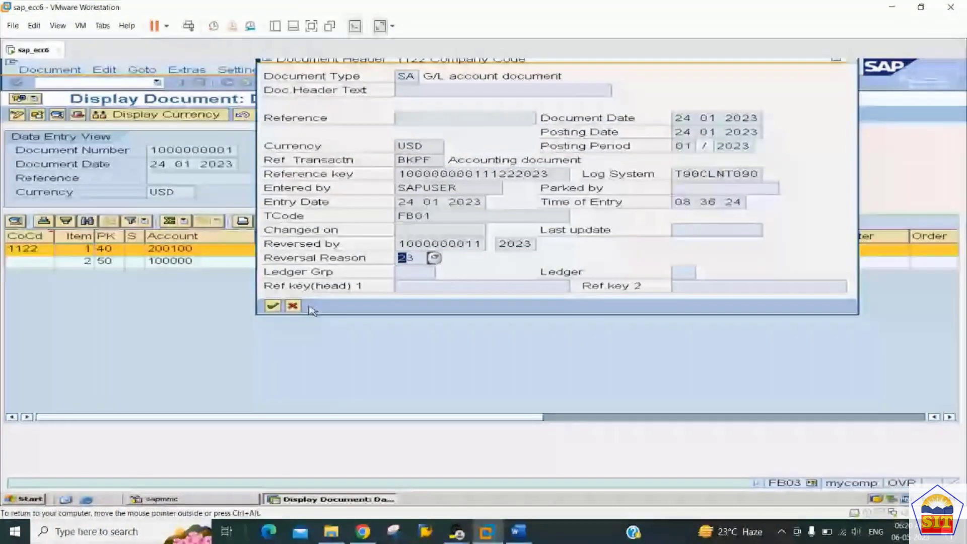
pyautogui.click(292, 306)
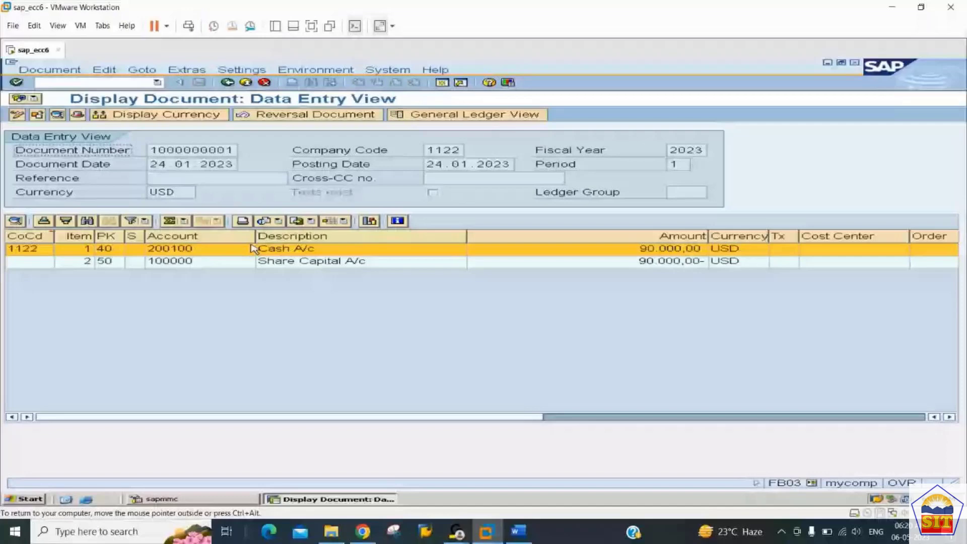
# - Open the line item details of the Cash A/c debit entry
pyautogui.click(252, 247)
pyautogui.doubleClick(283, 251)
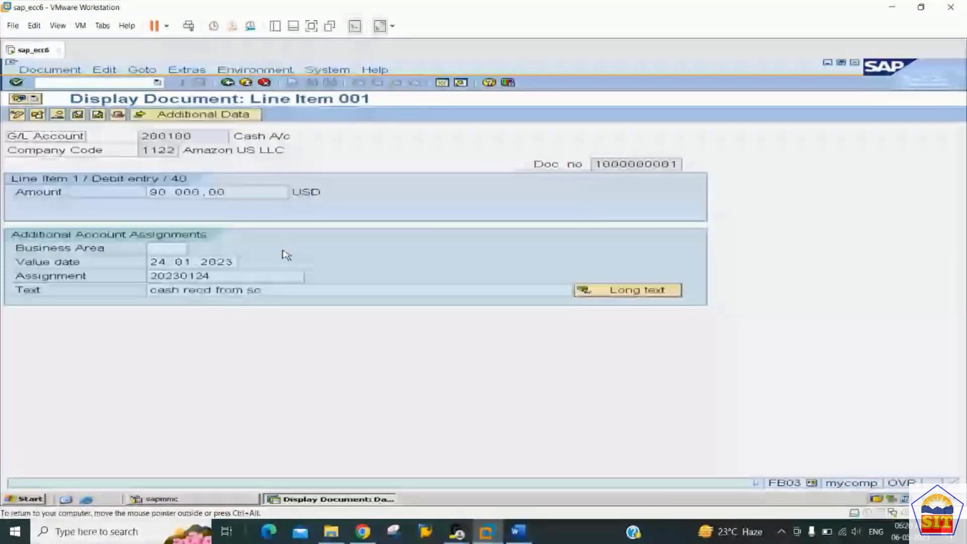
# - Check the Cash A/c line item's value date and assignment, and return to the document's data entry view
pyautogui.moveTo(158, 262); pyautogui.dragTo(232, 276)
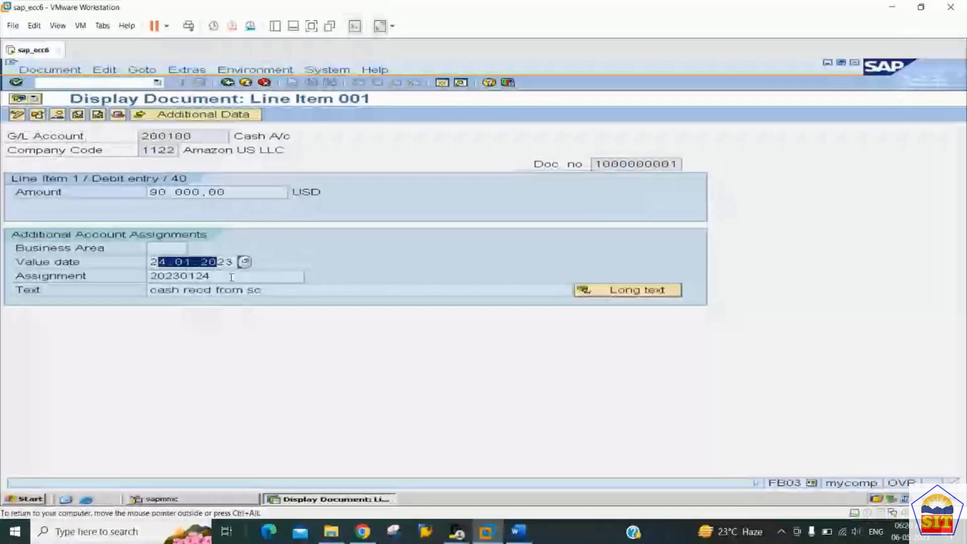
pyautogui.doubleClick(232, 277)
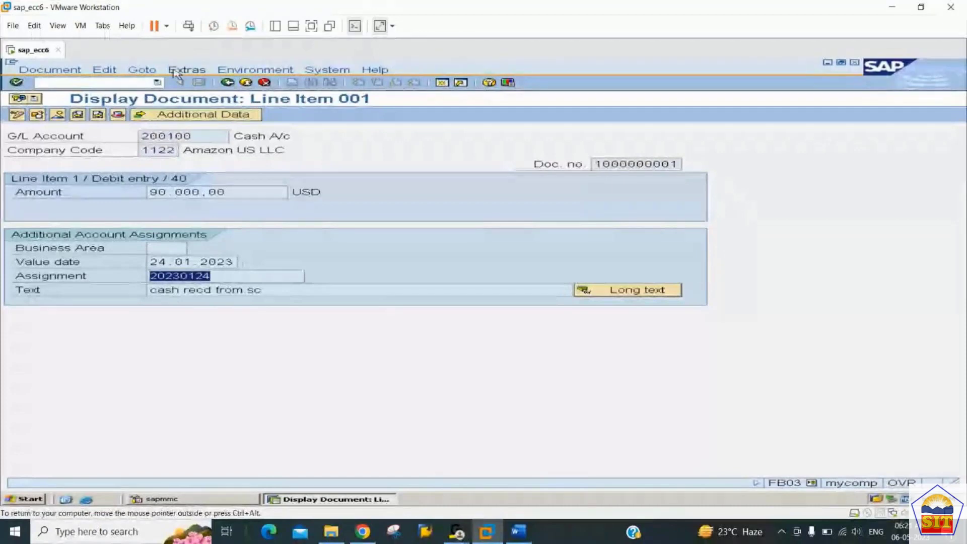
pyautogui.press('F3')
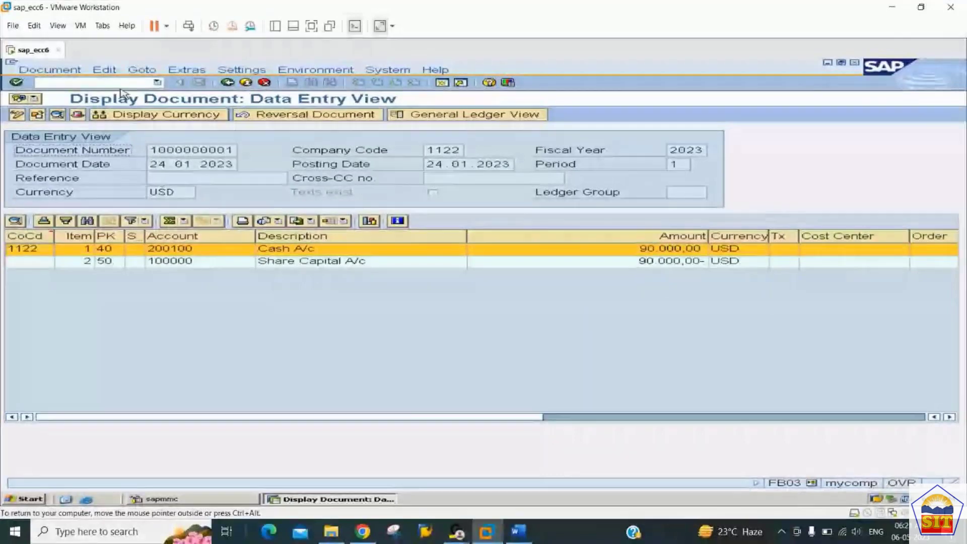
# - Run transaction FS00 and display the control data of G/L account 100000 in company code 1122
pyautogui.write('/n')
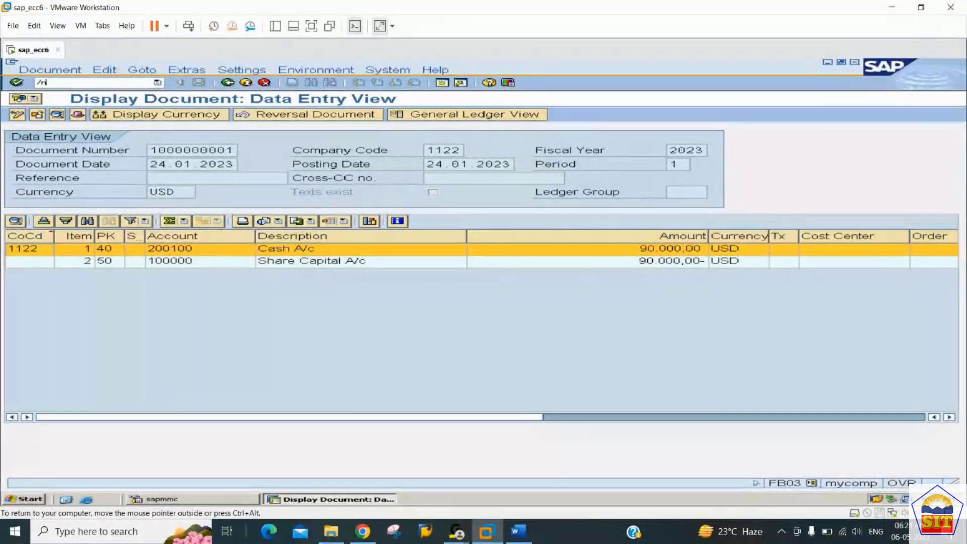
pyautogui.write('fs0')
pyautogui.press('Return')
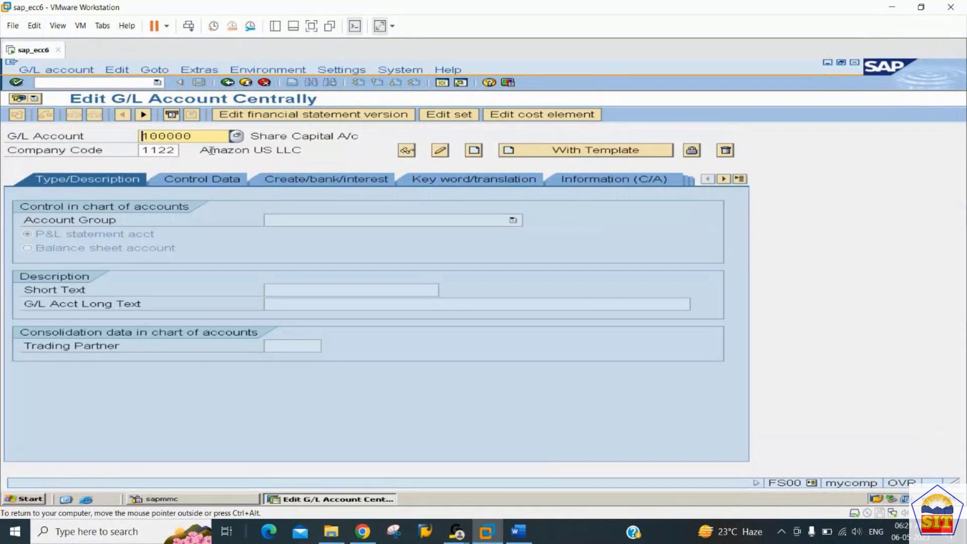
pyautogui.press('Return')
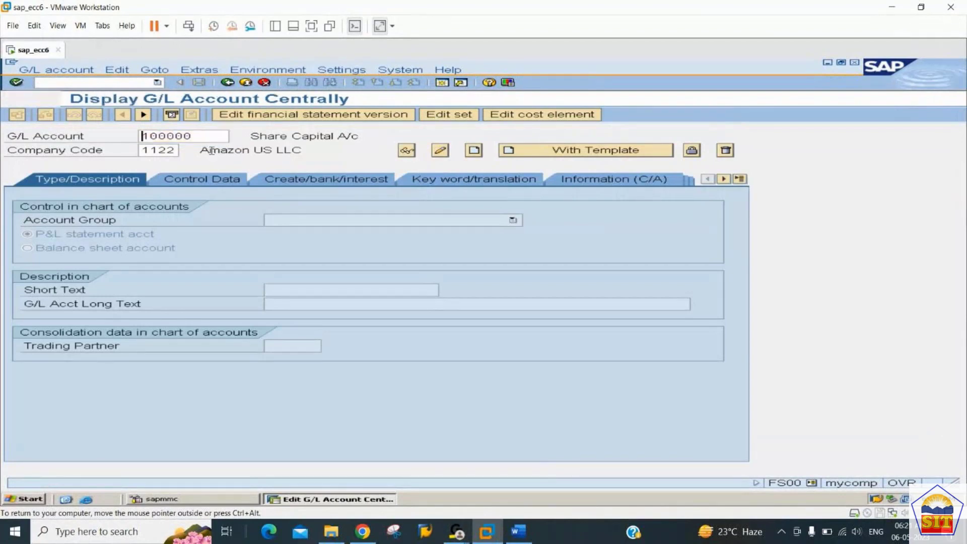
pyautogui.click(225, 183)
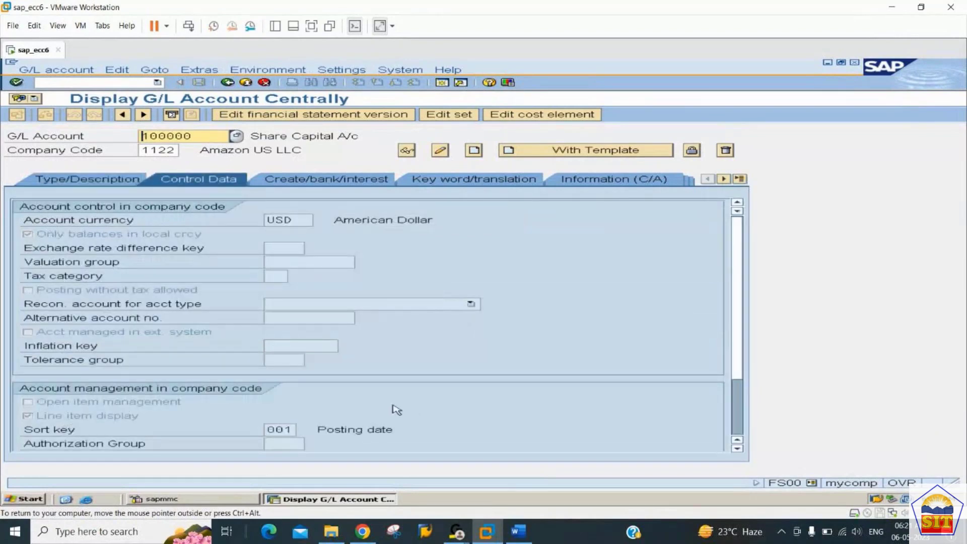
pyautogui.click(441, 84)
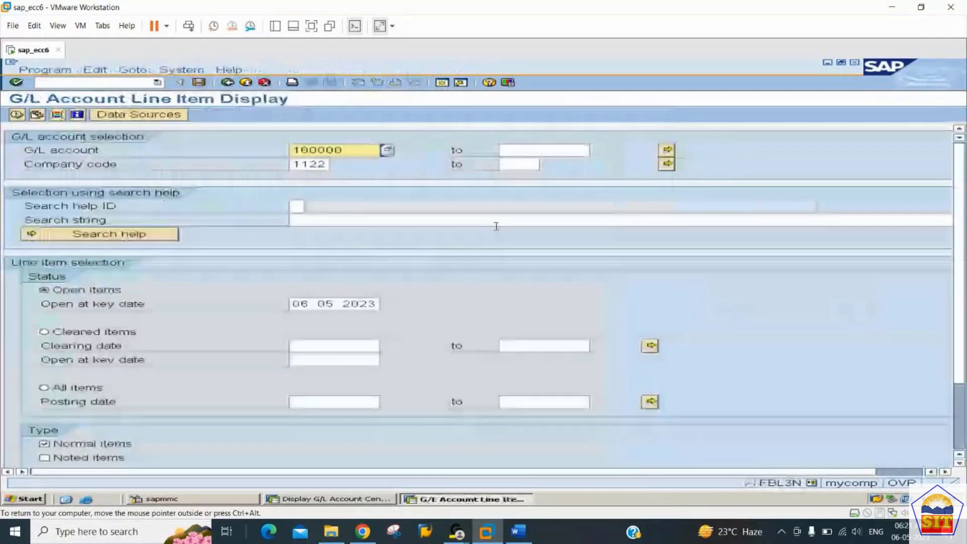
pyautogui.moveTo(334, 150); pyautogui.dragTo(293, 165)
pyautogui.doubleClick(293, 164)
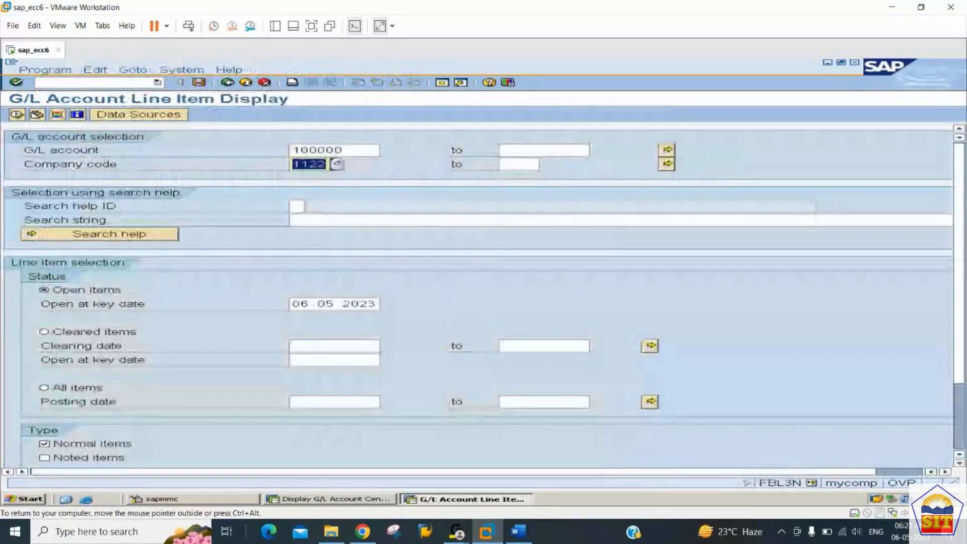
pyautogui.click(17, 115)
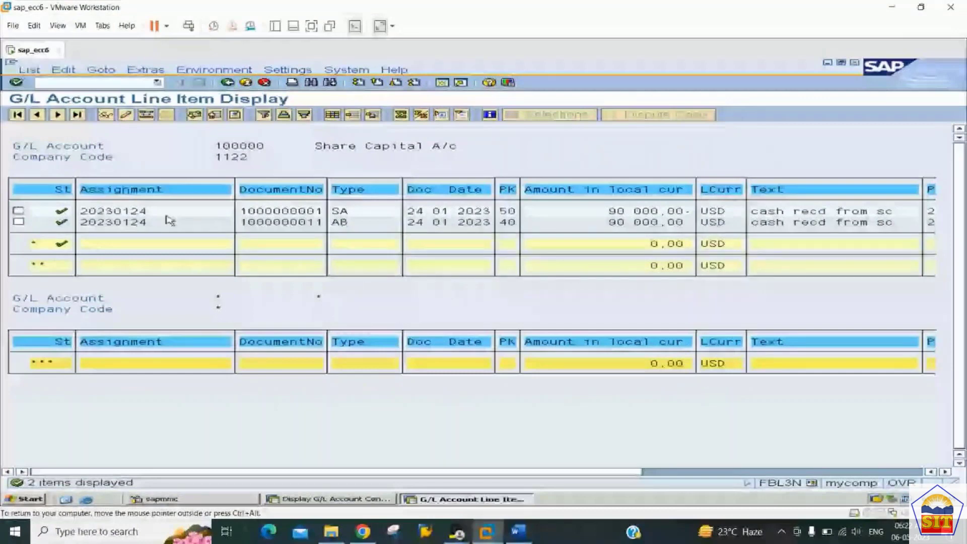
pyautogui.click(18, 210)
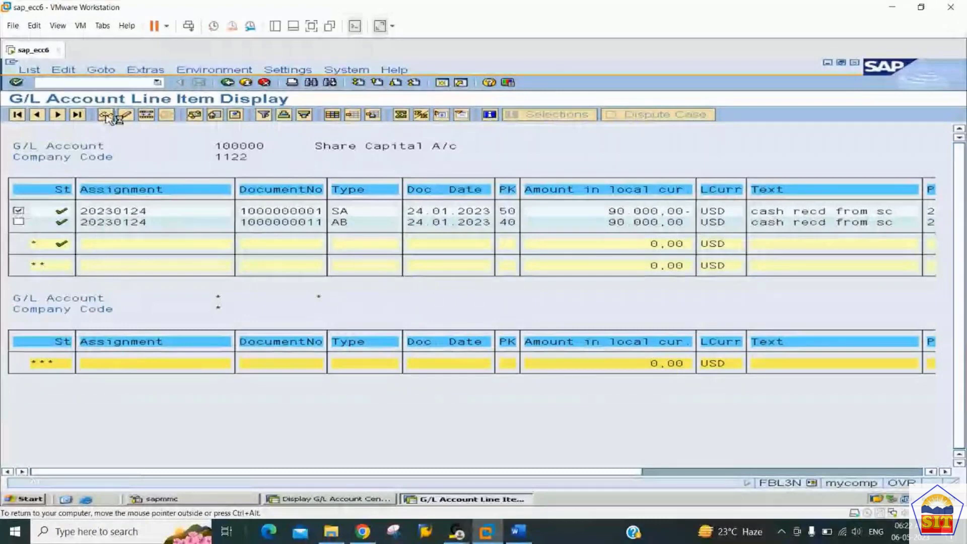
pyautogui.click(106, 116)
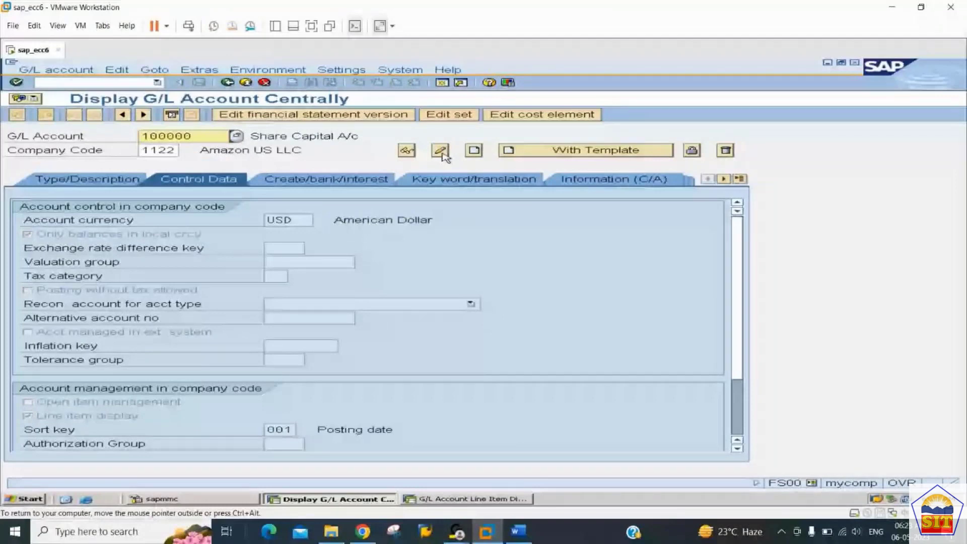
# - Disable Line item display in the control data of G/L account 100000 for company code 1122 and save the account
pyautogui.click(439, 151)
pyautogui.click(101, 417)
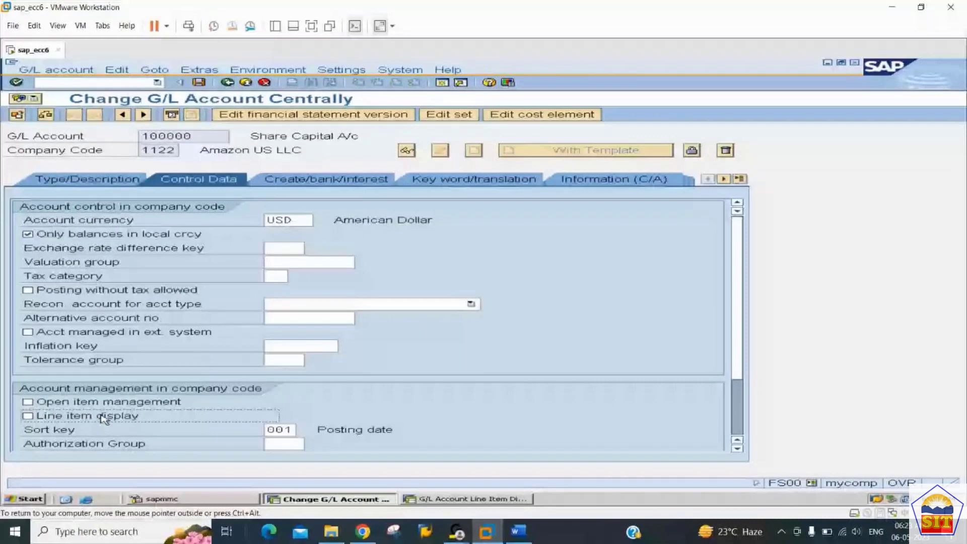
pyautogui.hotkey('ctrl', 's')
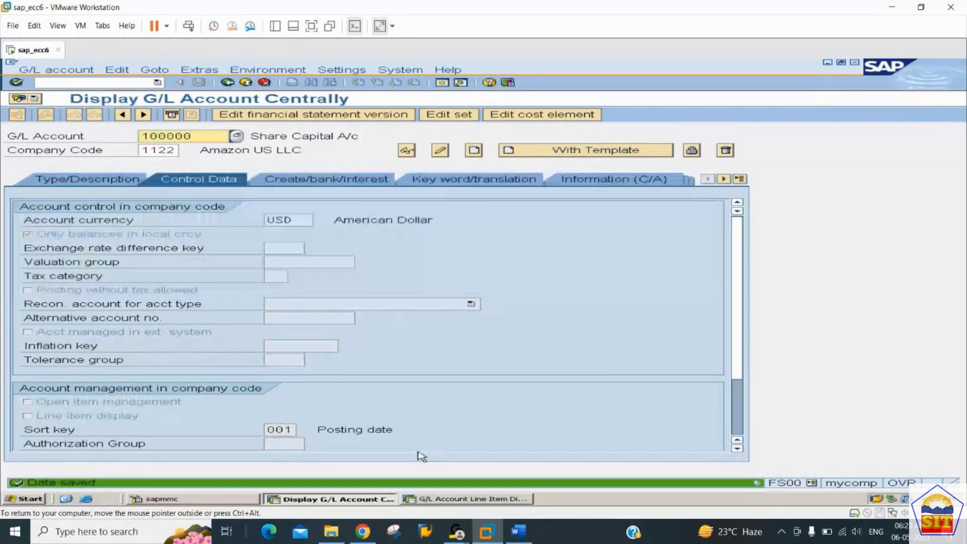
# - Try to list the open line items of G/L account 100000 in company code 1122 with Line item display disabled
pyautogui.click(454, 499)
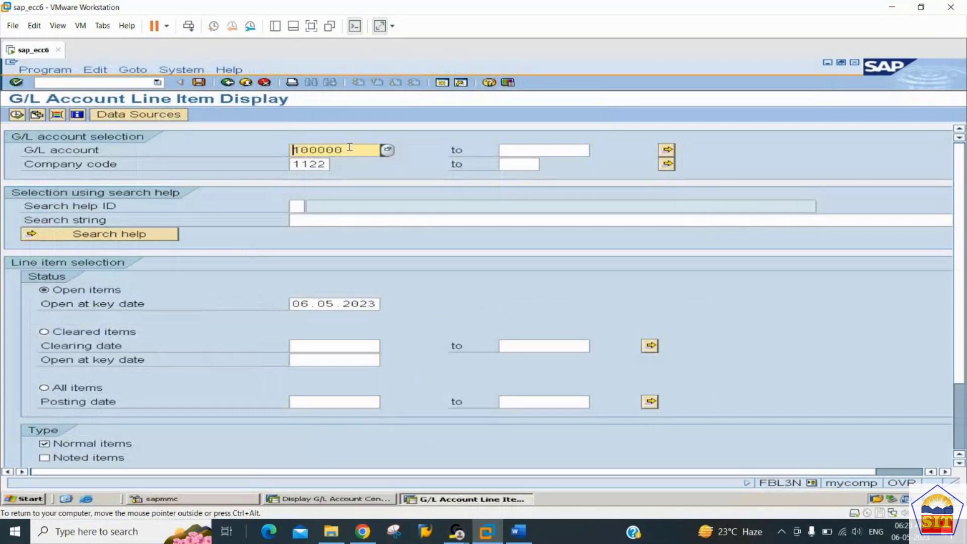
pyautogui.moveTo(350, 147); pyautogui.dragTo(326, 164)
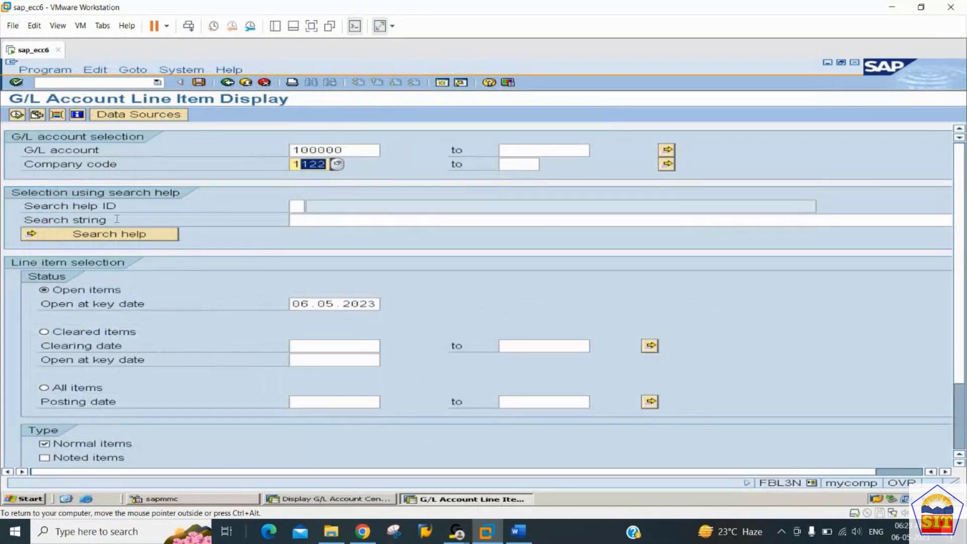
pyautogui.click(17, 114)
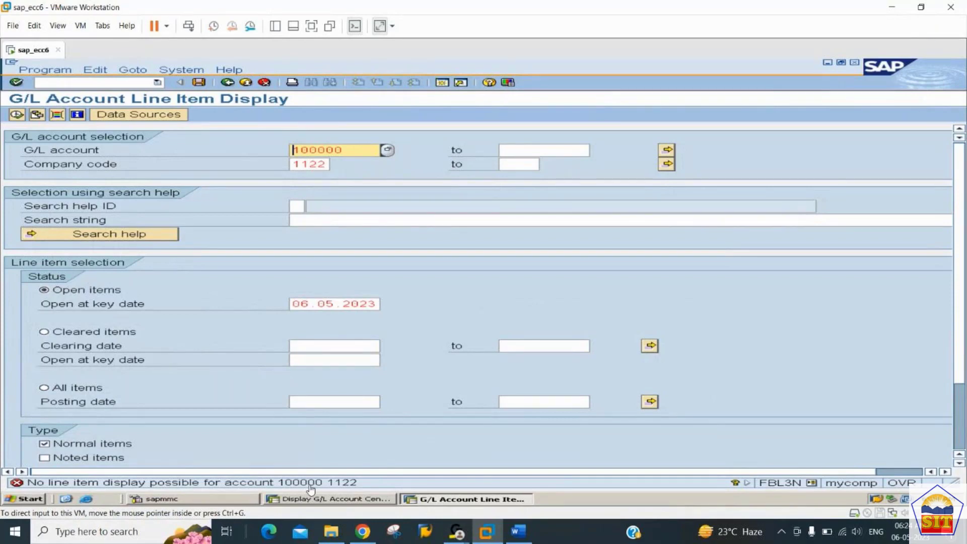
pyautogui.hotkey('alt', 'Tab')
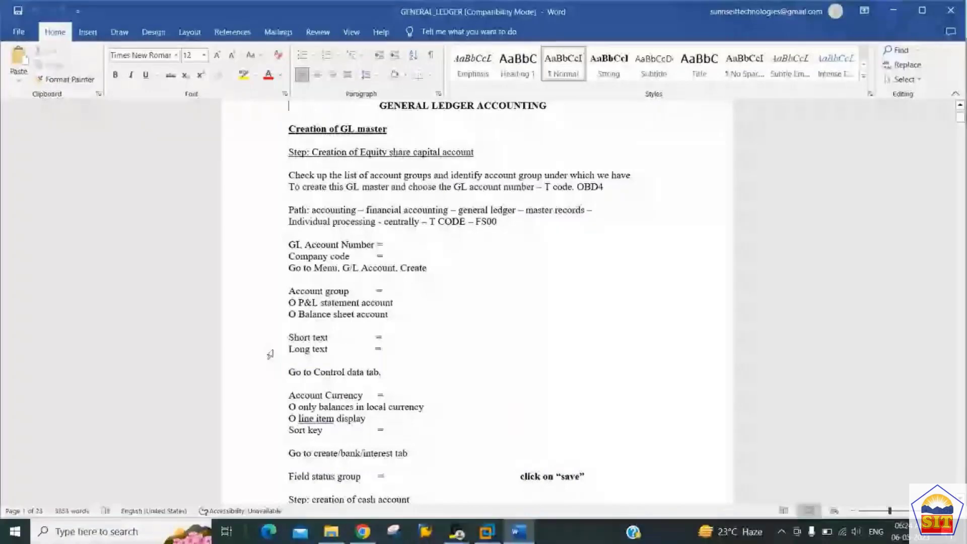
pyautogui.hotkey('alt', 'Tab')
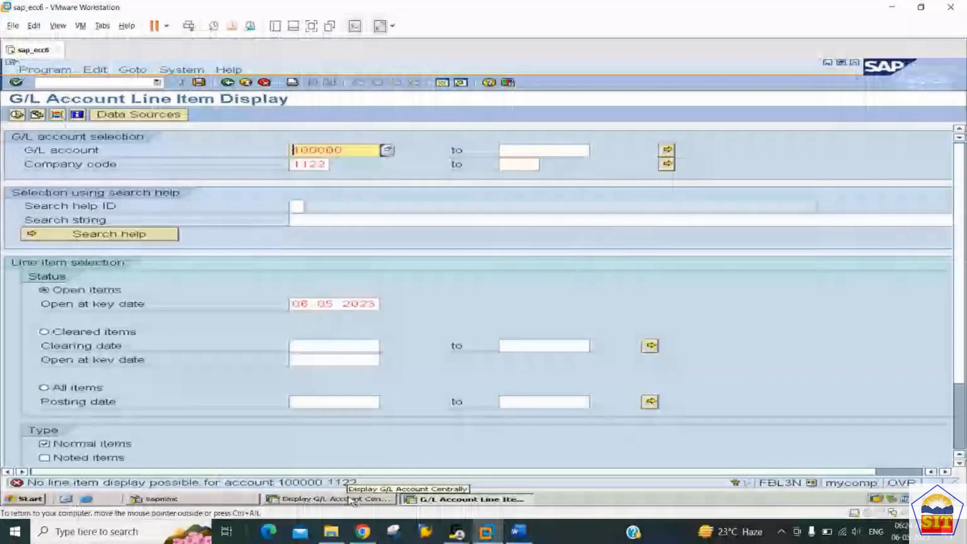
# - Re-enable Line item display for G/L account 100000 in company code 1122 and save the account
pyautogui.click(352, 500)
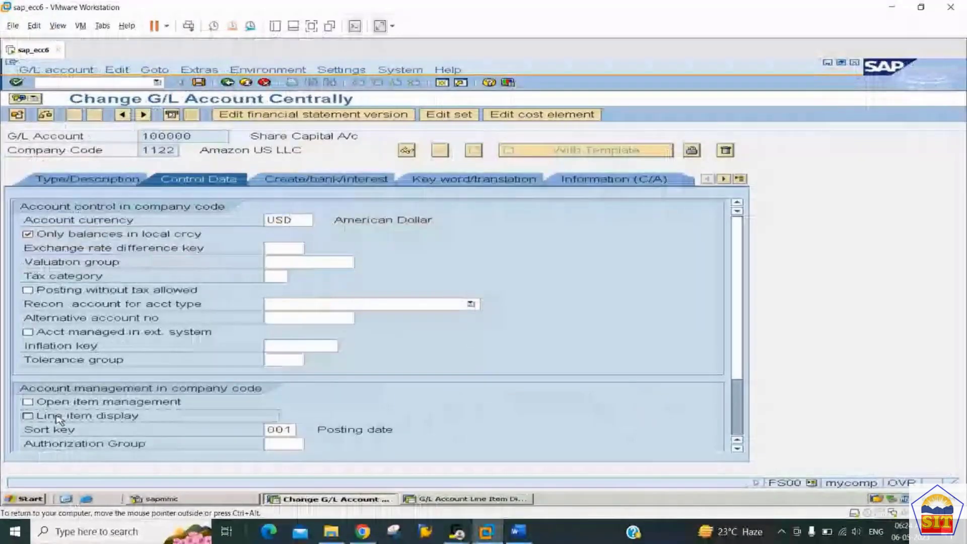
pyautogui.click(57, 417)
pyautogui.press('Return')
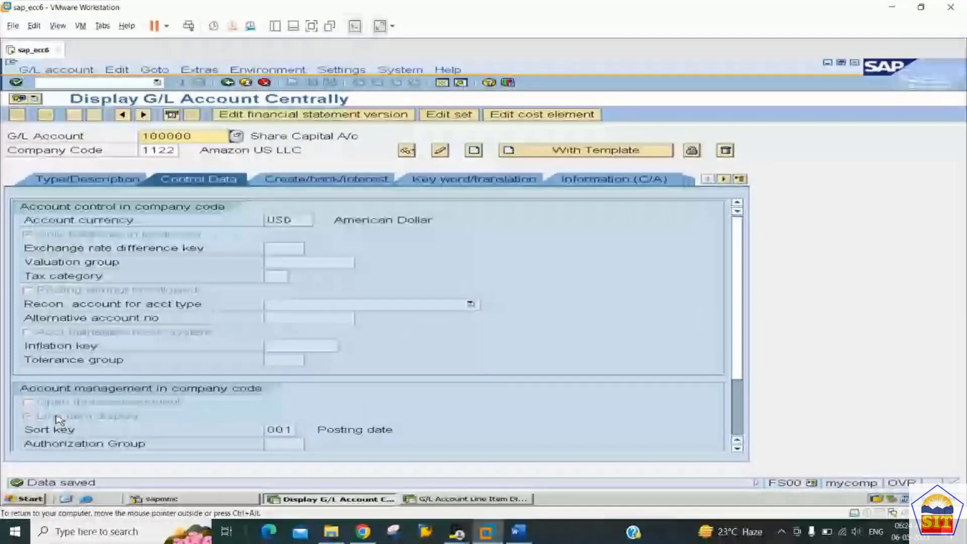
# - Rerun the open line item list for G/L account 100000 and compare it with the account's control data
pyautogui.hotkey('alt', 'Tab')
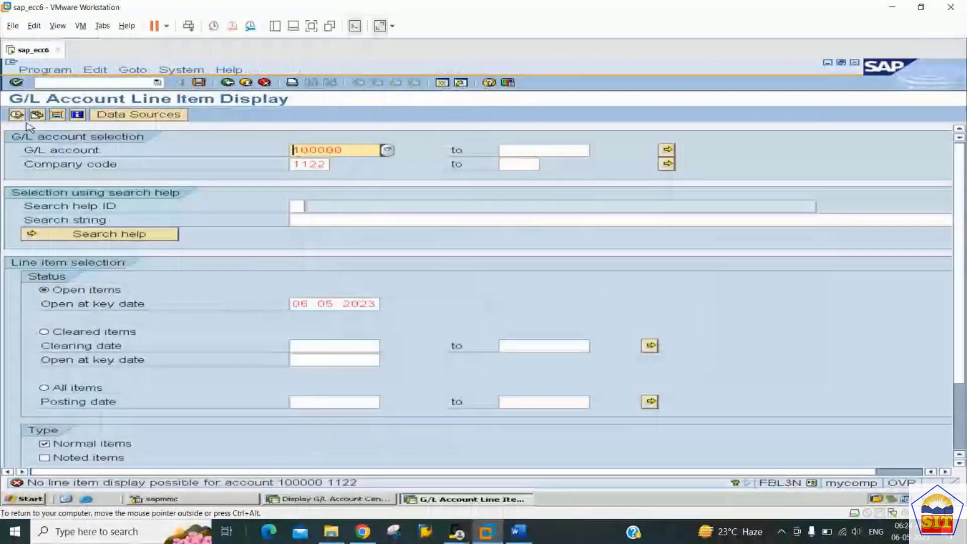
pyautogui.click(16, 114)
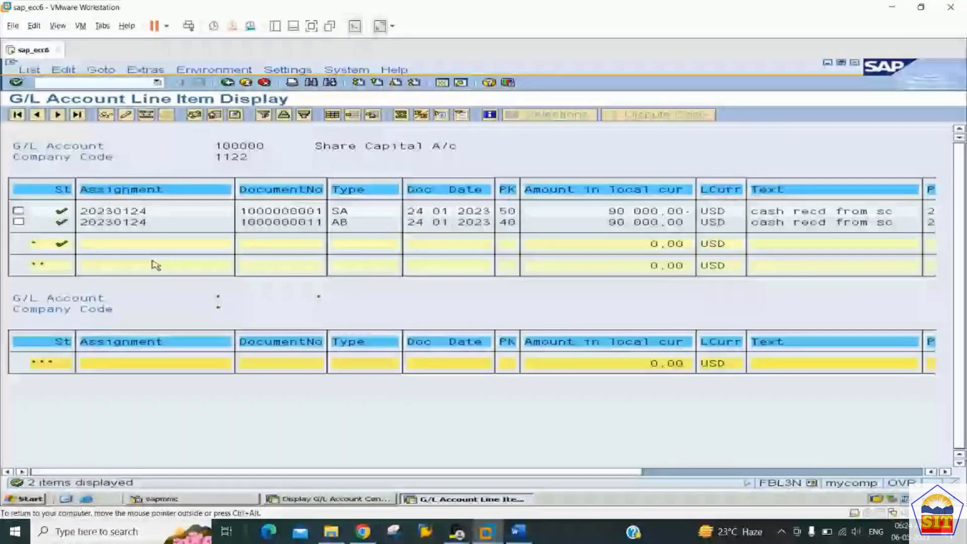
pyautogui.hotkey('alt', 'Tab')
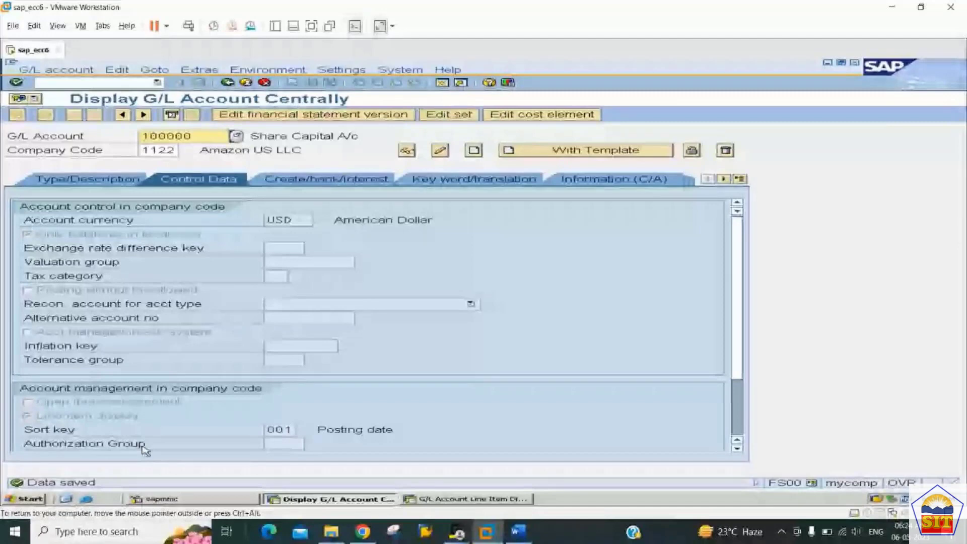
pyautogui.click(468, 499)
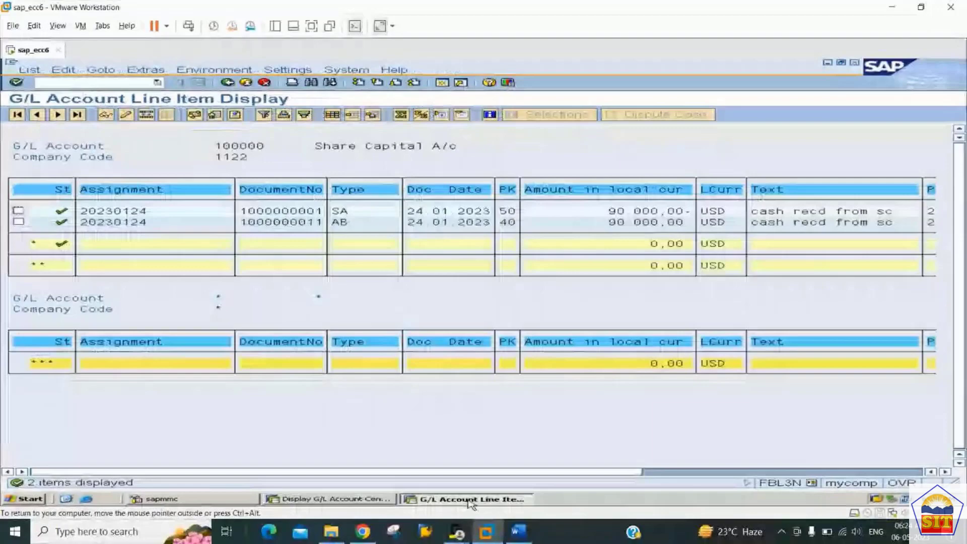
# - Review the available sort keys for G/L account 100000's control data and close the list without choosing one
pyautogui.click(361, 499)
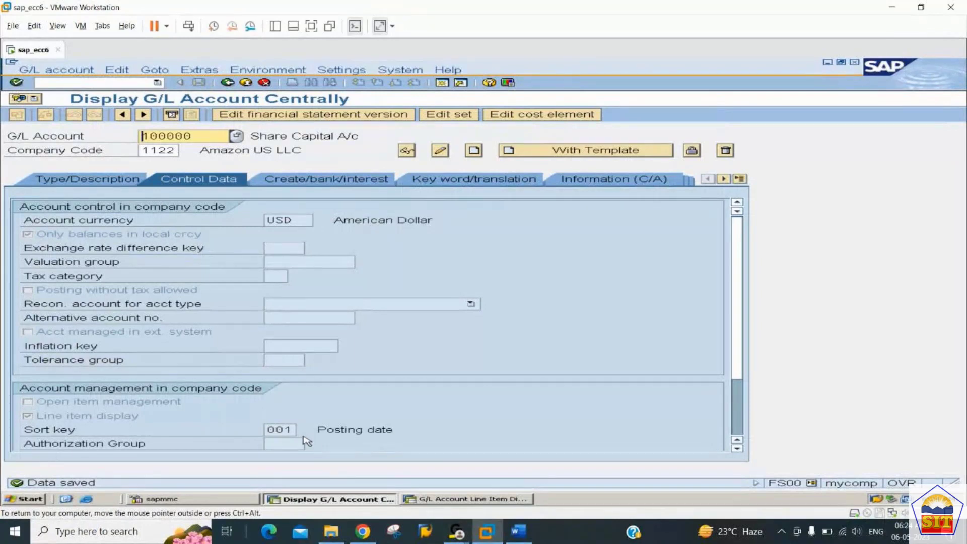
pyautogui.scroll(-3, 302, 429)
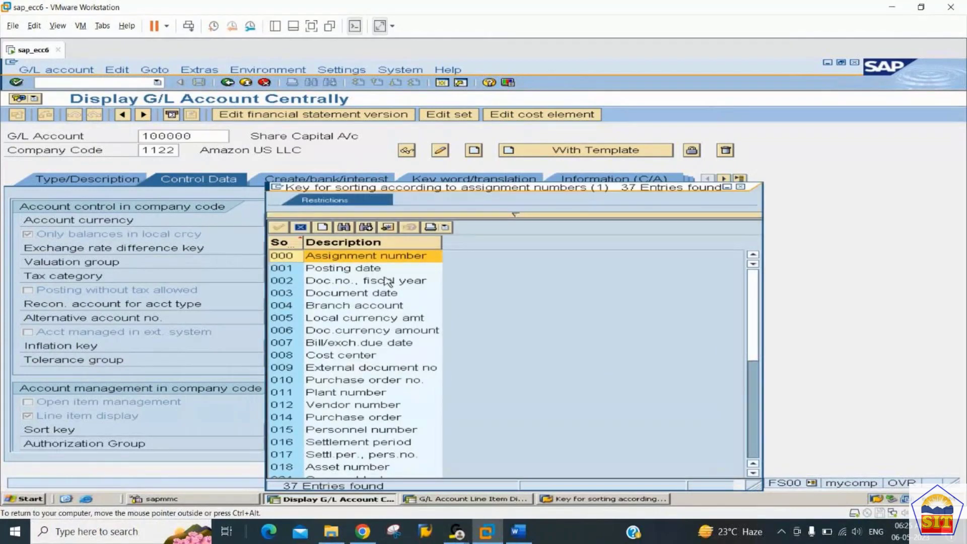
pyautogui.click(495, 315)
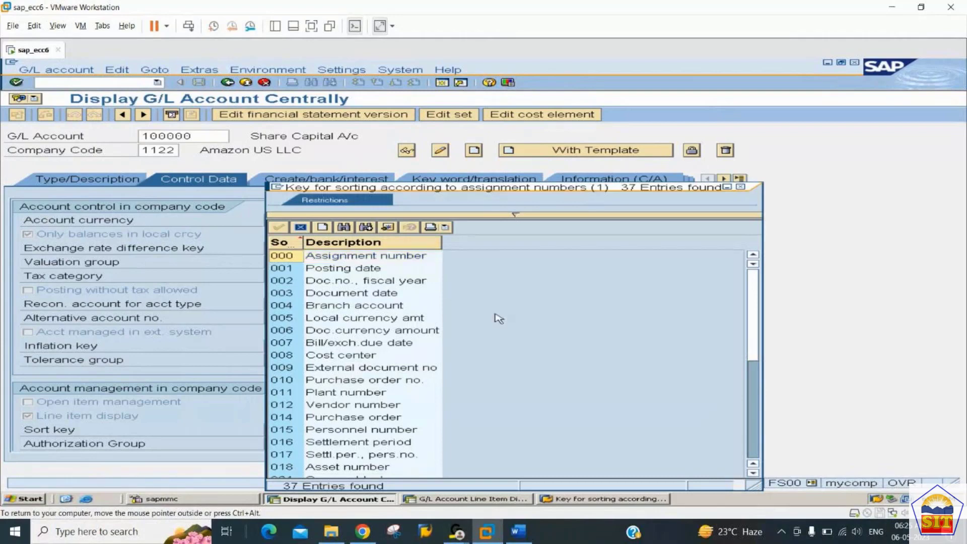
pyautogui.click(740, 186)
# - Search the line item layout's hidden fields for "posting", close the layout unchanged, and examine the Posting Date column in the list
pyautogui.click(473, 498)
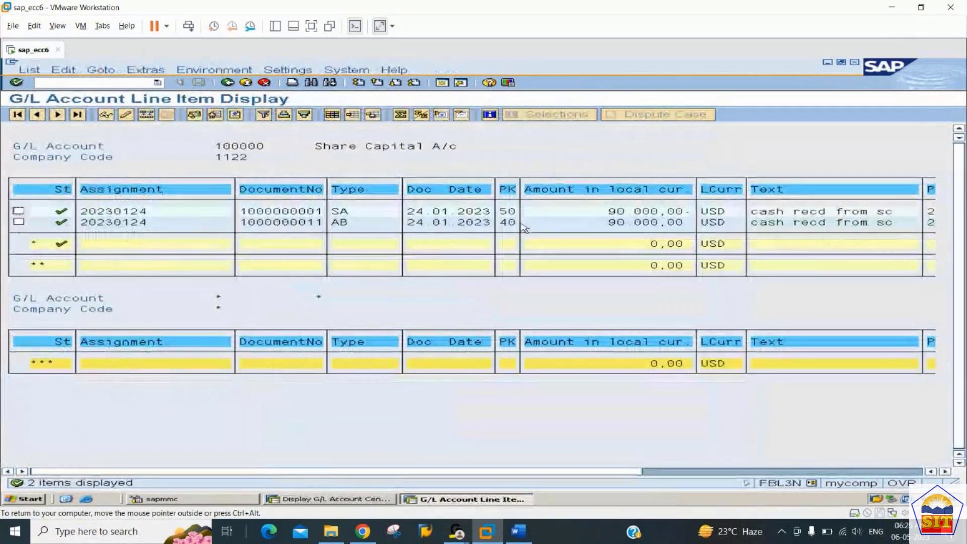
pyautogui.click(336, 116)
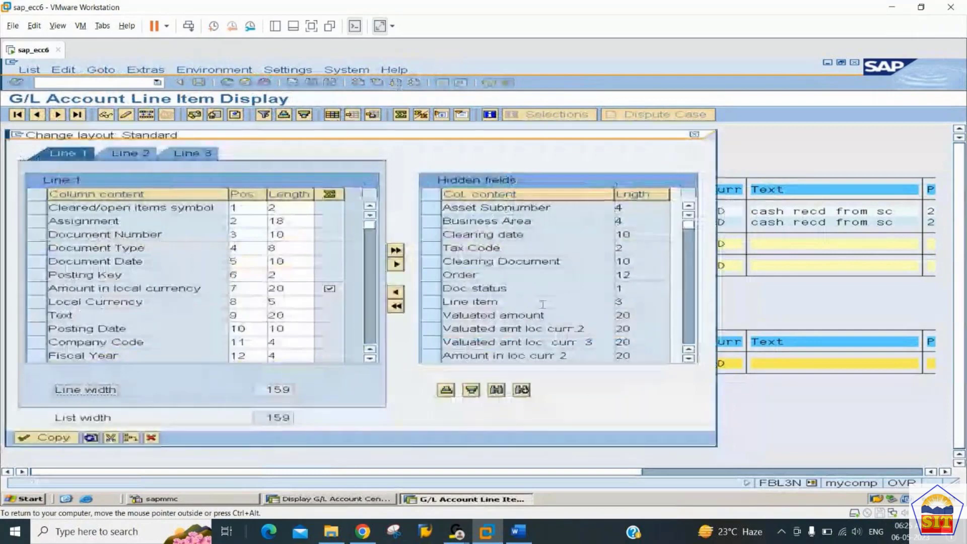
pyautogui.click(497, 391)
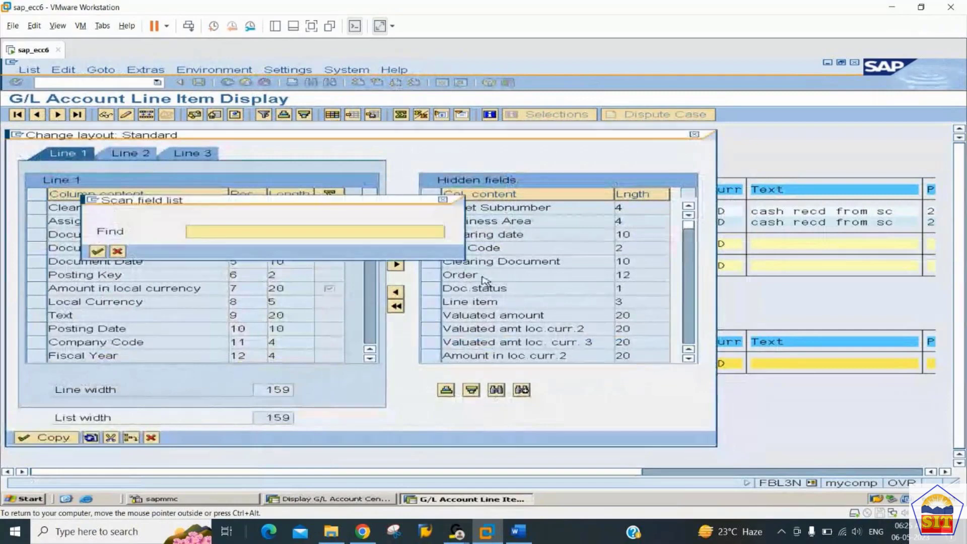
pyautogui.write('posting')
pyautogui.press('Return')
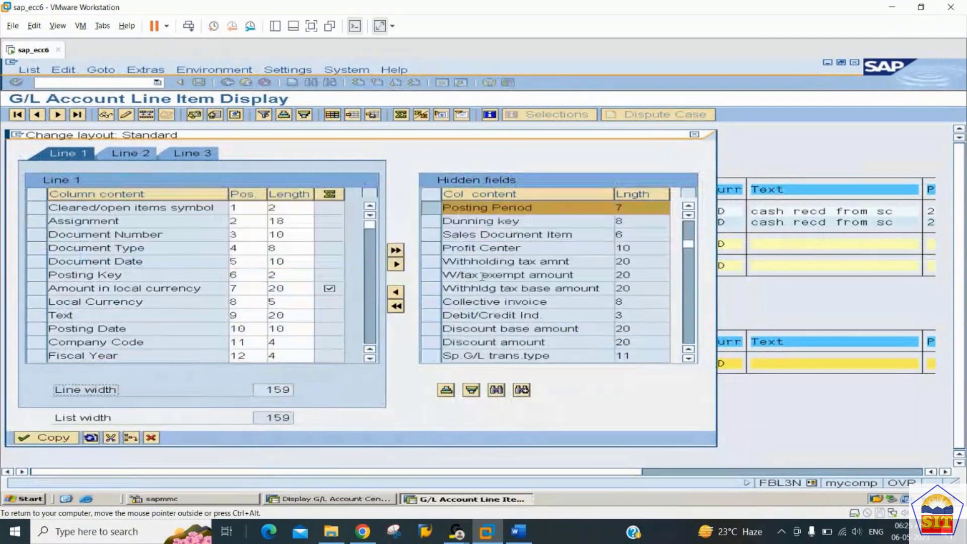
pyautogui.click(522, 390)
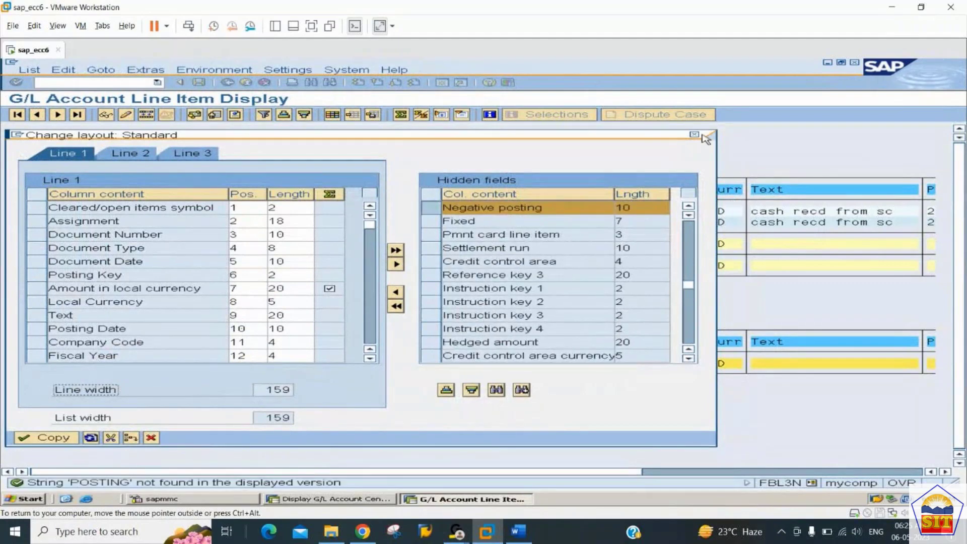
pyautogui.click(698, 136)
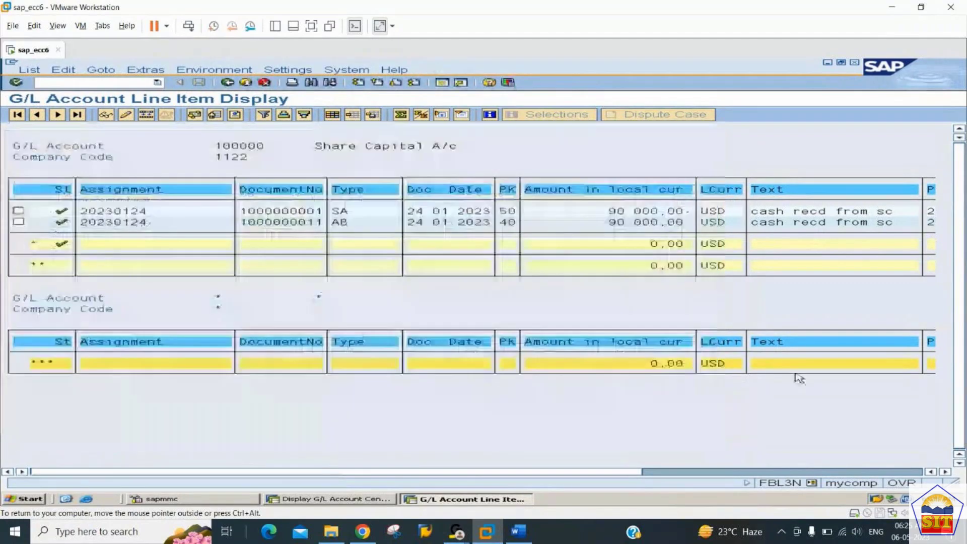
pyautogui.click(836, 471)
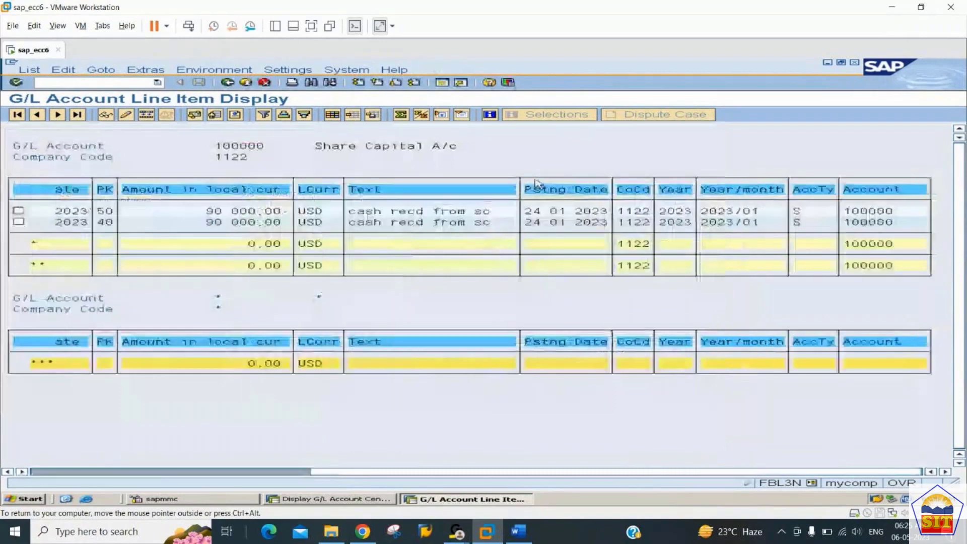
# - Compare the line items' Assignment values with the sort key options in G/L account 100000's control data
pyautogui.click(205, 476)
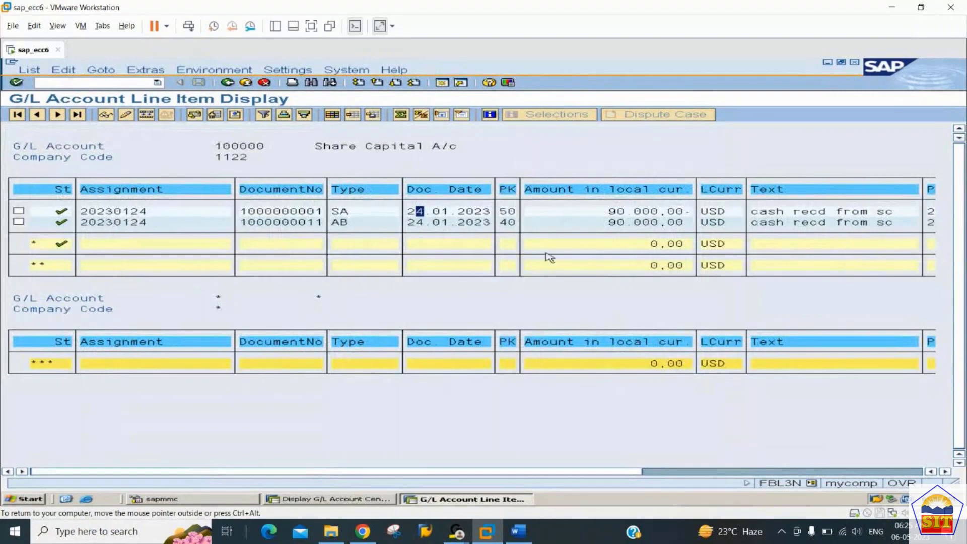
pyautogui.hotkey('alt', 'Tab')
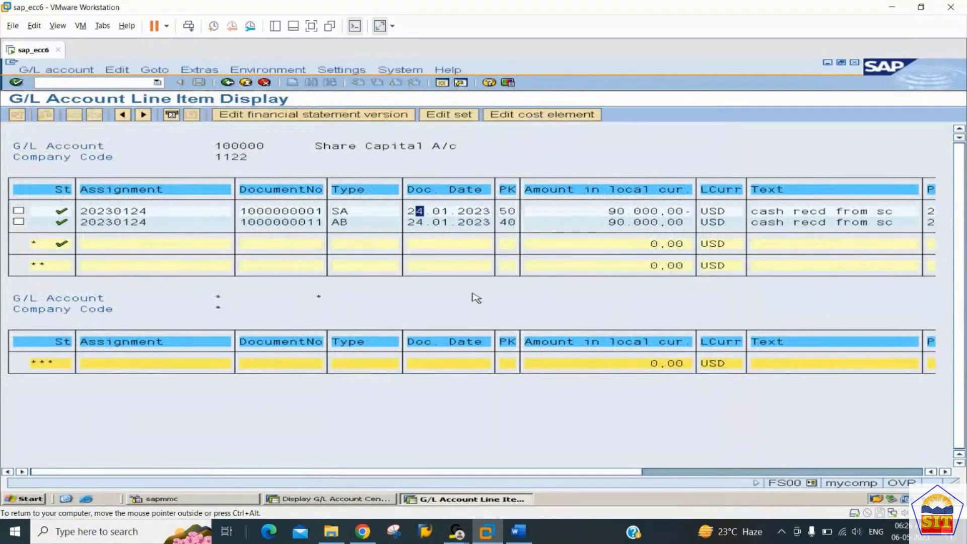
pyautogui.hotkey('alt', 'Tab')
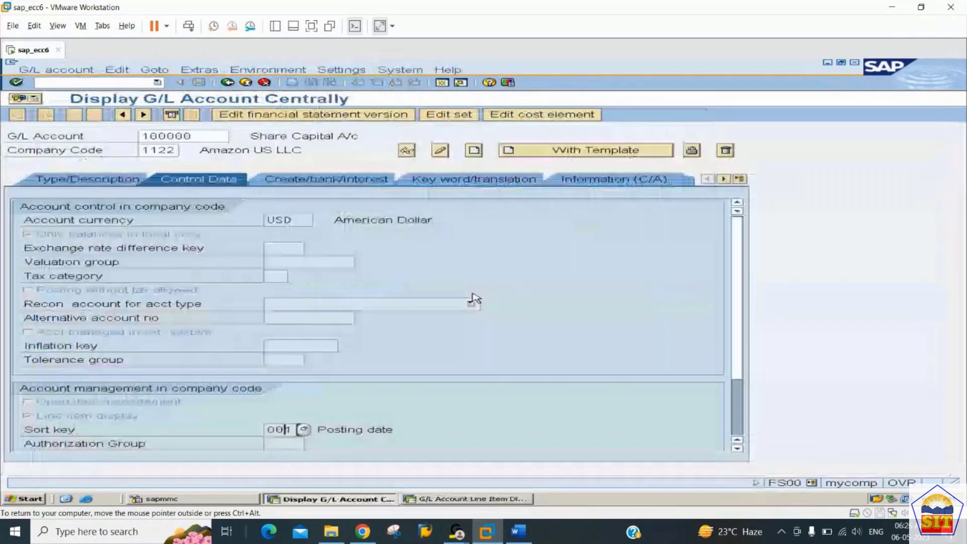
pyautogui.click(303, 432)
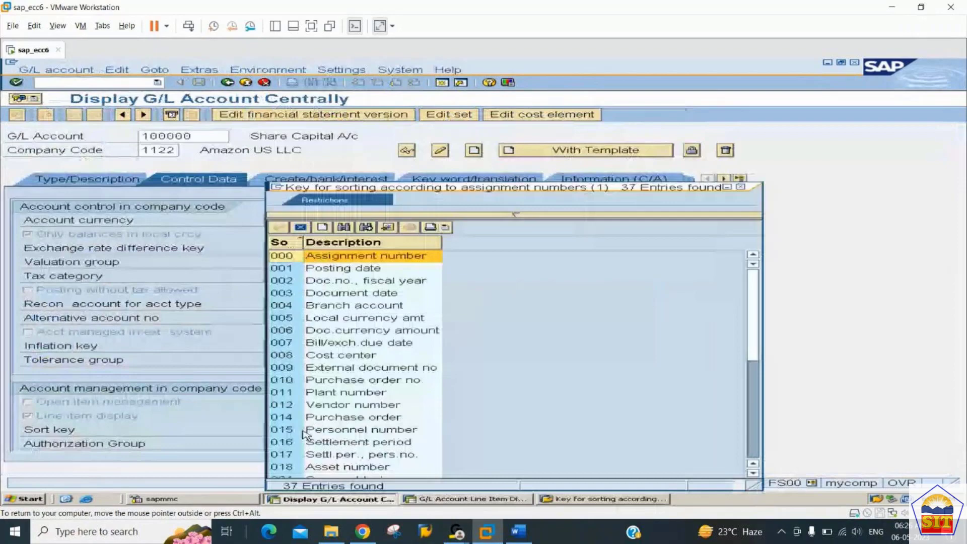
pyautogui.doubleClick(343, 267)
pyautogui.hotkey('alt', 'Tab')
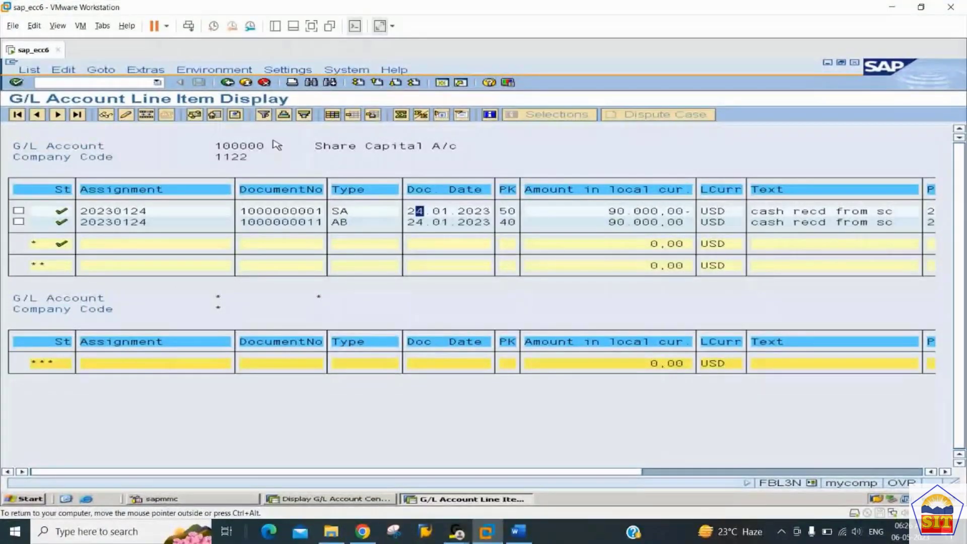
pyautogui.hotkey('alt', 'Tab')
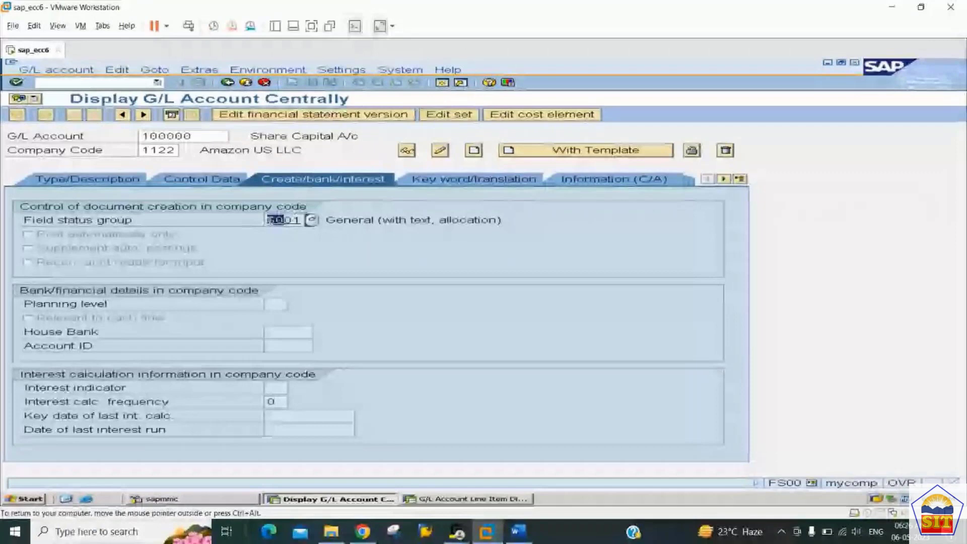
# - Review the available field status groups for G/L account 100000 in company code 1122 and close the list without choosing one
pyautogui.click(287, 221)
pyautogui.moveTo(292, 220); pyautogui.dragTo(258, 224)
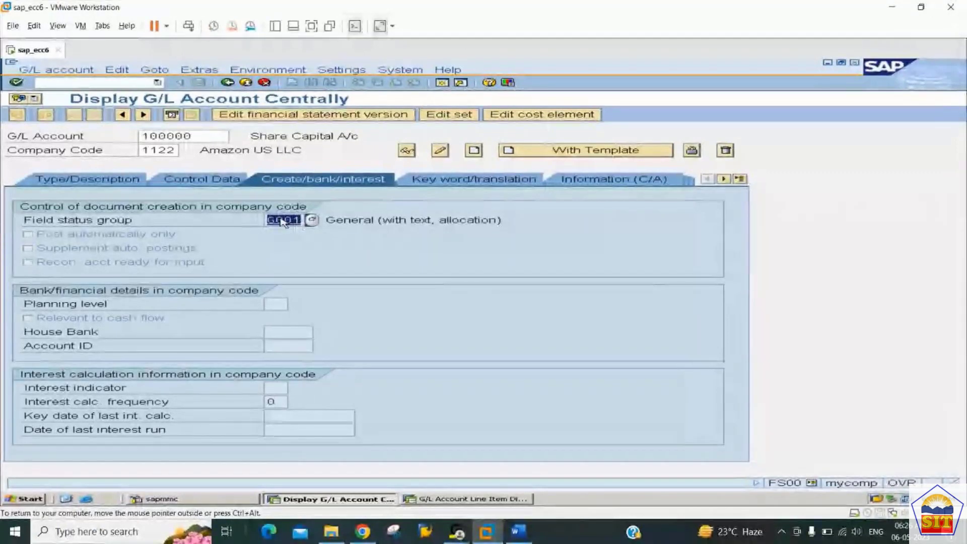
pyautogui.click(314, 221)
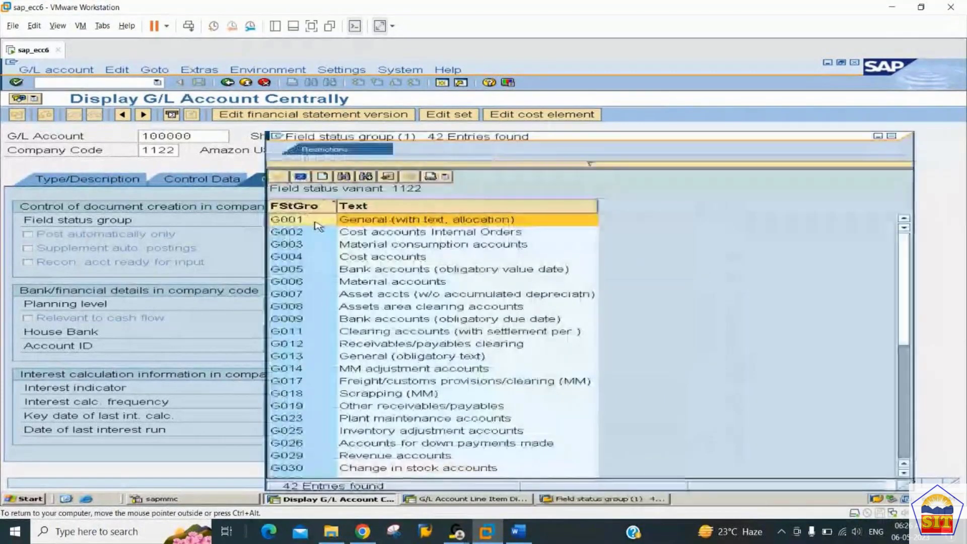
pyautogui.press('Down')
pyautogui.press('Down')
pyautogui.press('Down')
pyautogui.press('Down')
pyautogui.press('Down')
pyautogui.press('Down')
pyautogui.press('Down')
pyautogui.press('Down')
pyautogui.press('Down')
pyautogui.press('Down')
pyautogui.press('Down')
pyautogui.press('Down')
pyautogui.press('Down')
pyautogui.press('Down')
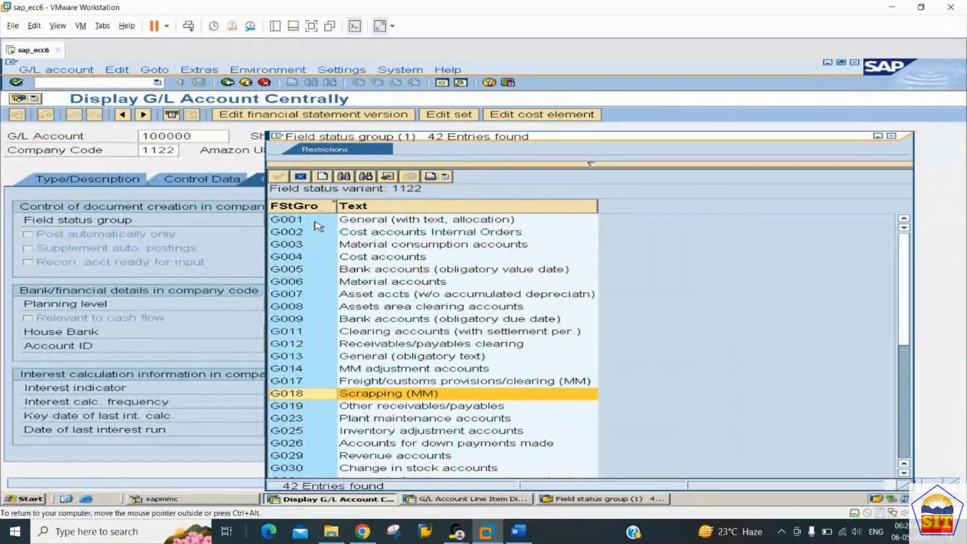
pyautogui.press('Down')
pyautogui.press('Down')
pyautogui.click(313, 220)
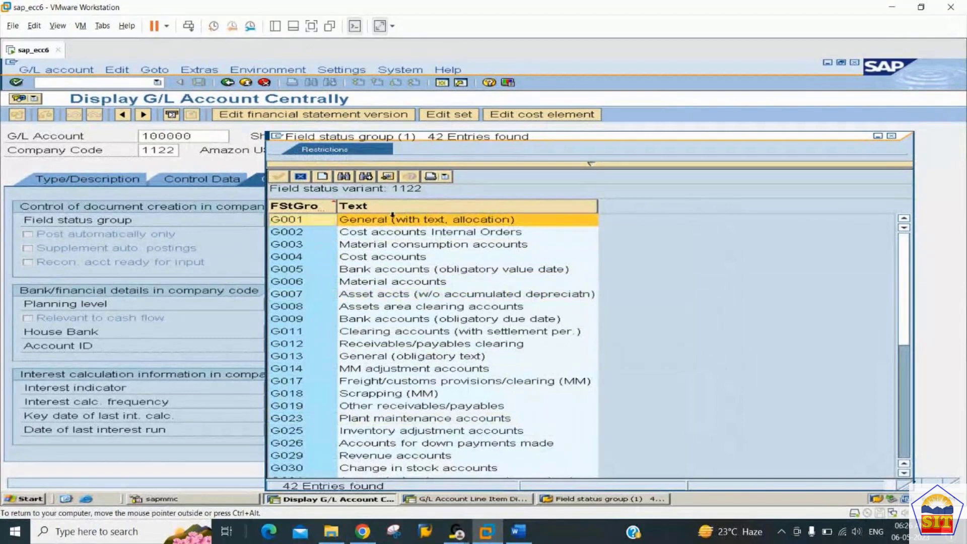
pyautogui.click(896, 140)
pyautogui.hotkey('alt', 'Tab')
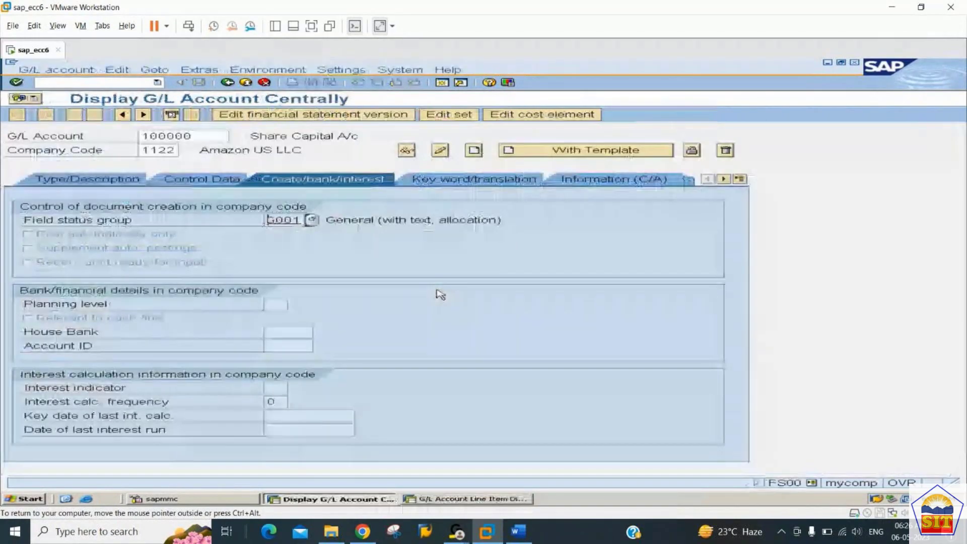
# - Restart transaction FS00 and begin creating G/L account 100000 in company code 2244
pyautogui.click(86, 82)
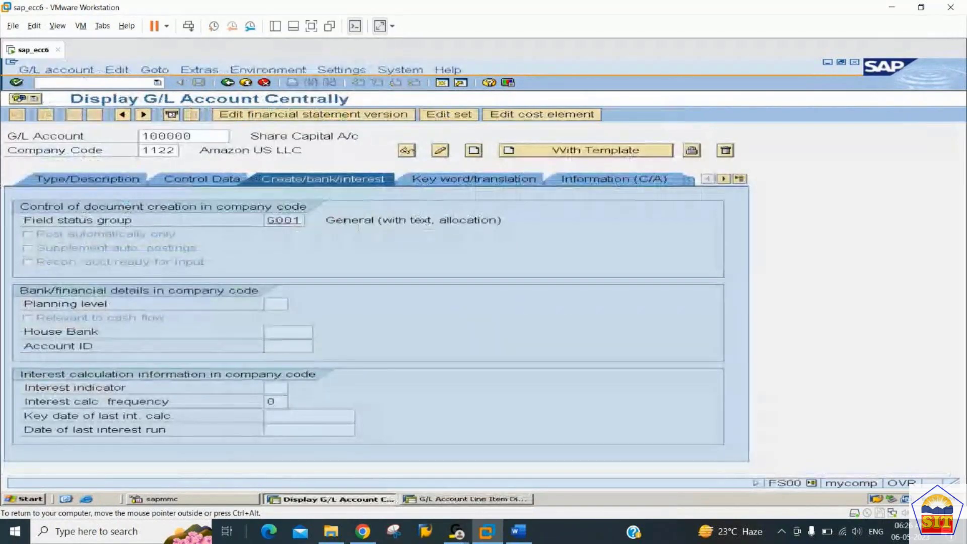
pyautogui.write('/nfs00')
pyautogui.press('Return')
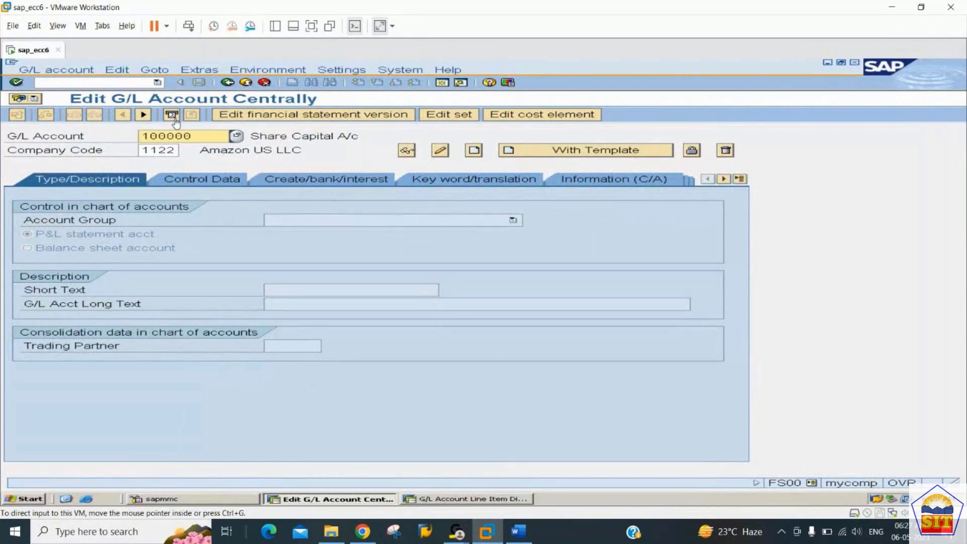
pyautogui.click(143, 149)
pyautogui.write('2244')
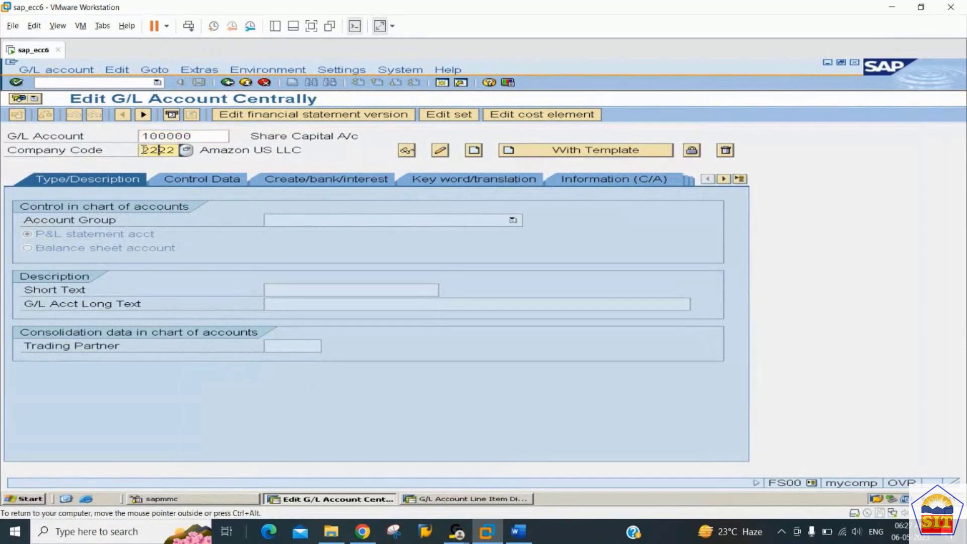
pyautogui.click(474, 151)
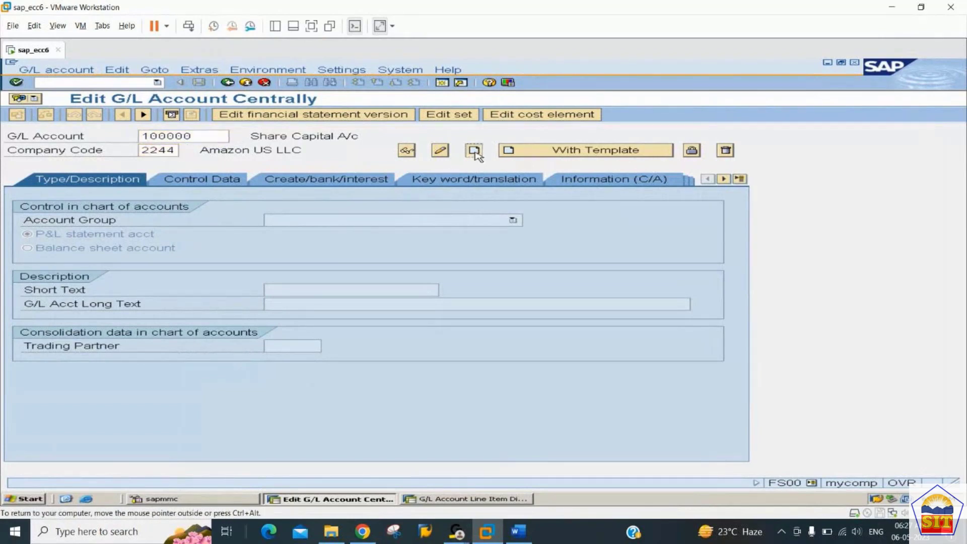
# - Assign the new account to account group LIAB Liablity A/c Group and classify it as a balance sheet account
pyautogui.click(403, 220)
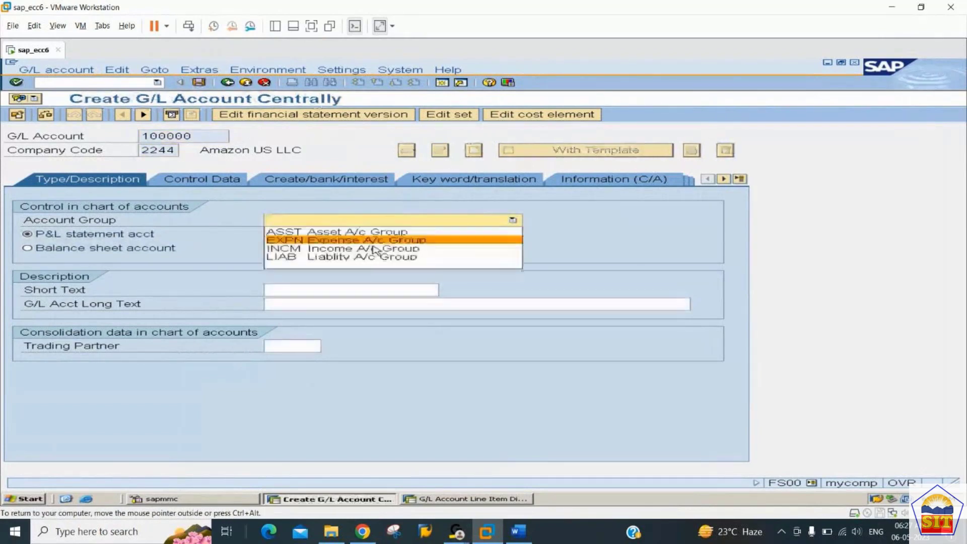
pyautogui.click(374, 250)
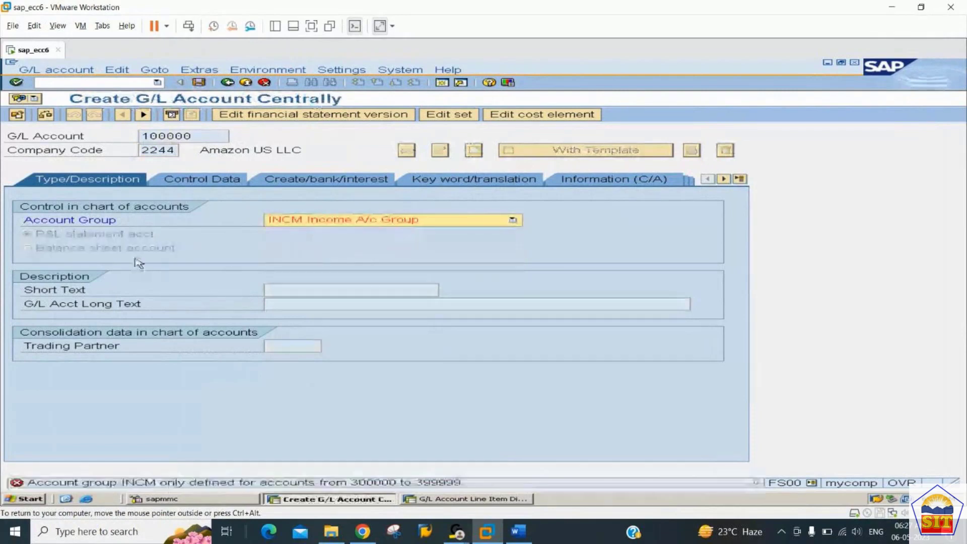
pyautogui.click(351, 221)
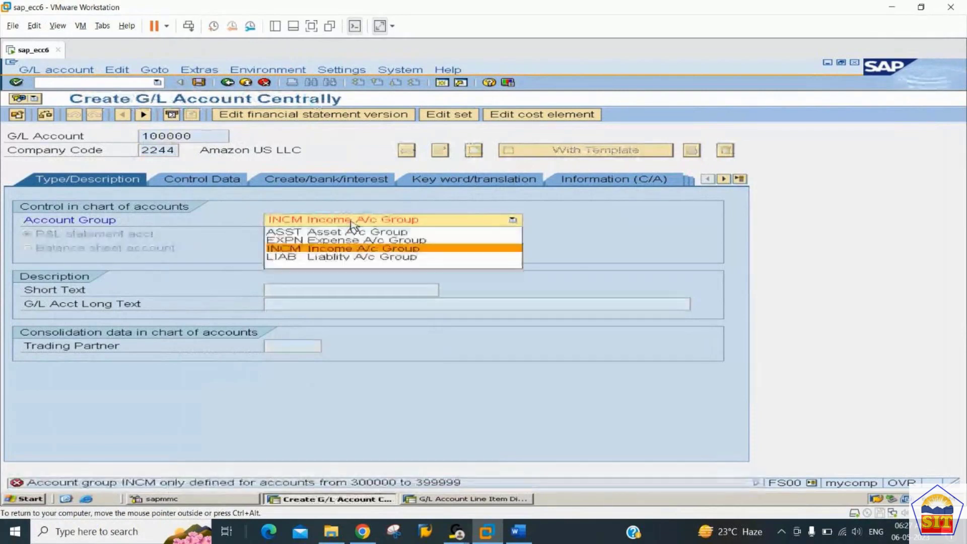
pyautogui.click(339, 257)
pyautogui.click(167, 249)
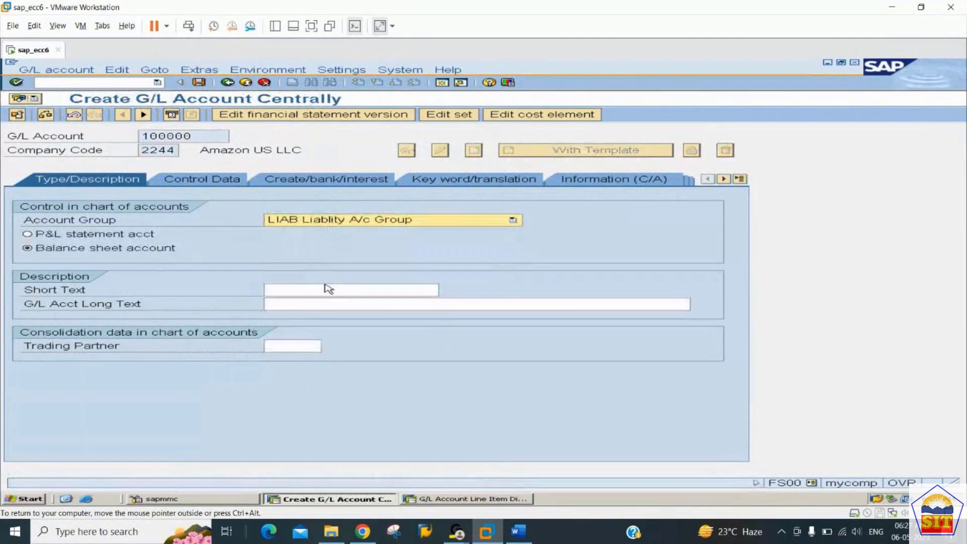
# - Fill in "Share Capital A/c" as both the short text and the G/L account long text
pyautogui.click(325, 290)
pyautogui.press('Down')
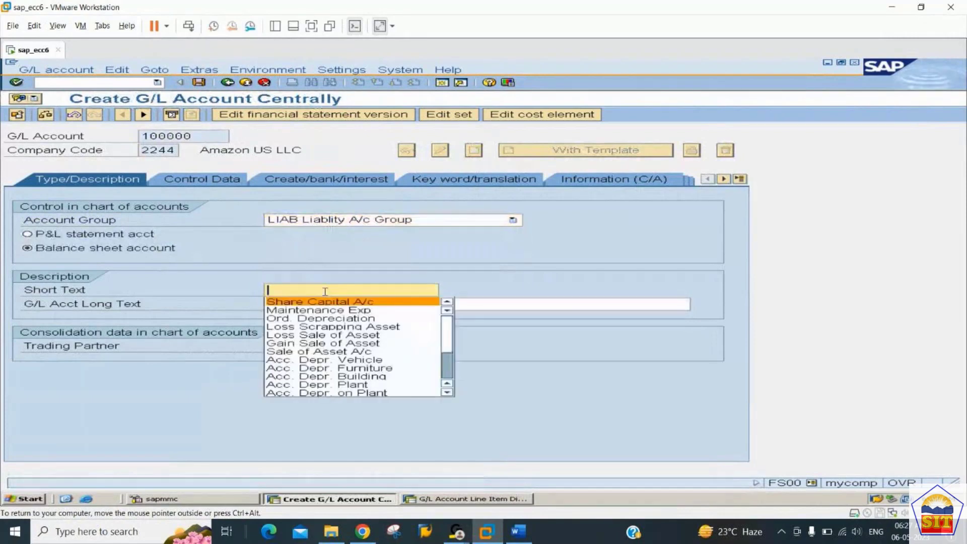
pyautogui.press('Tab')
pyautogui.press('Down')
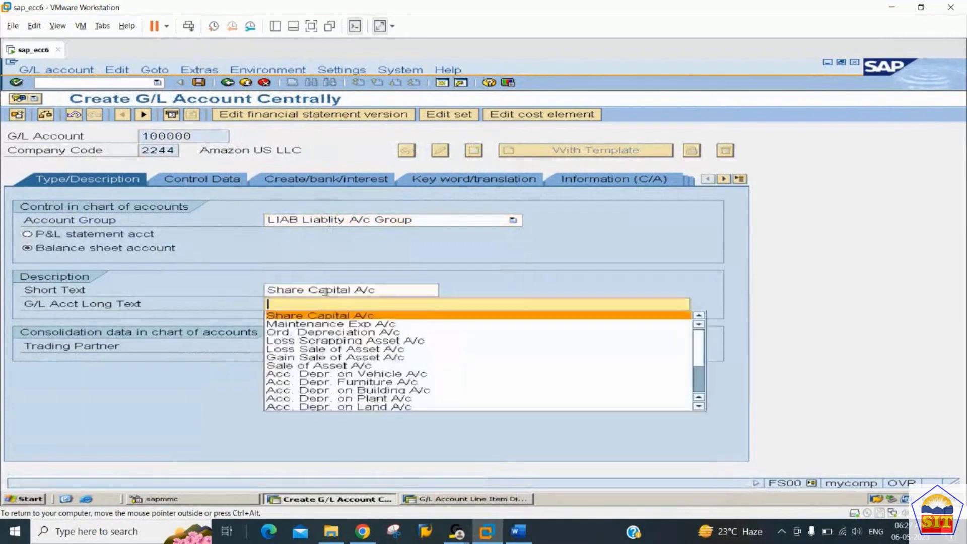
pyautogui.press('Tab')
pyautogui.click(326, 291)
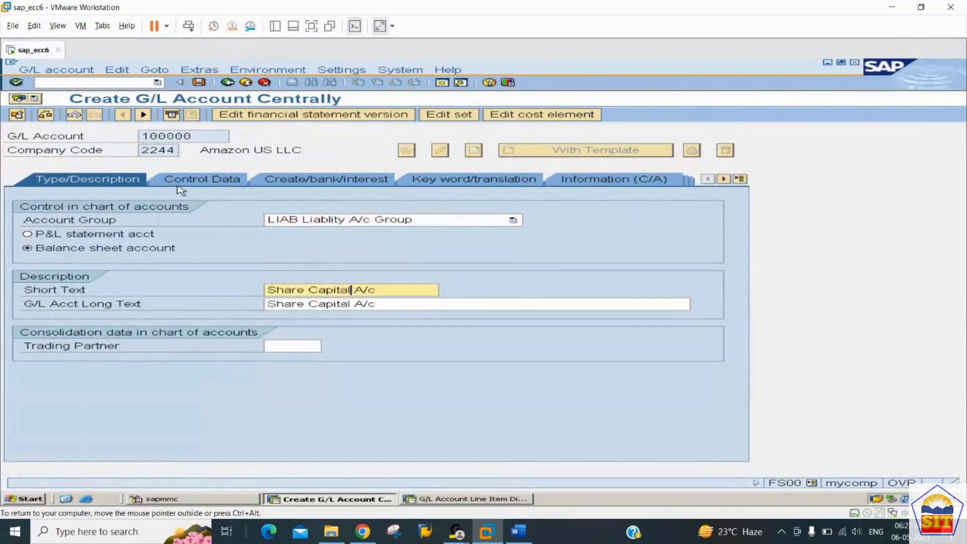
# - Enable Only balances in local crcy and Line item display in the new account's control data
pyautogui.click(192, 182)
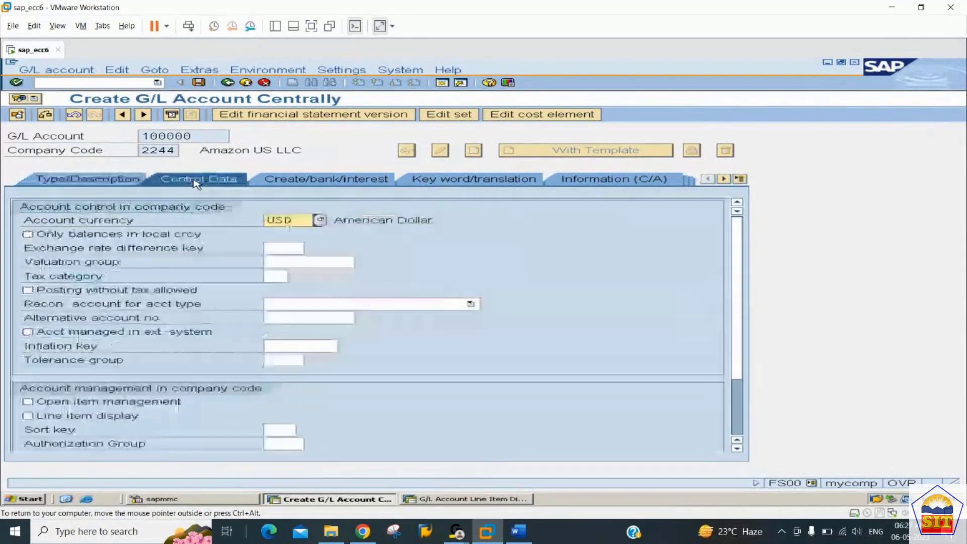
pyautogui.click(117, 237)
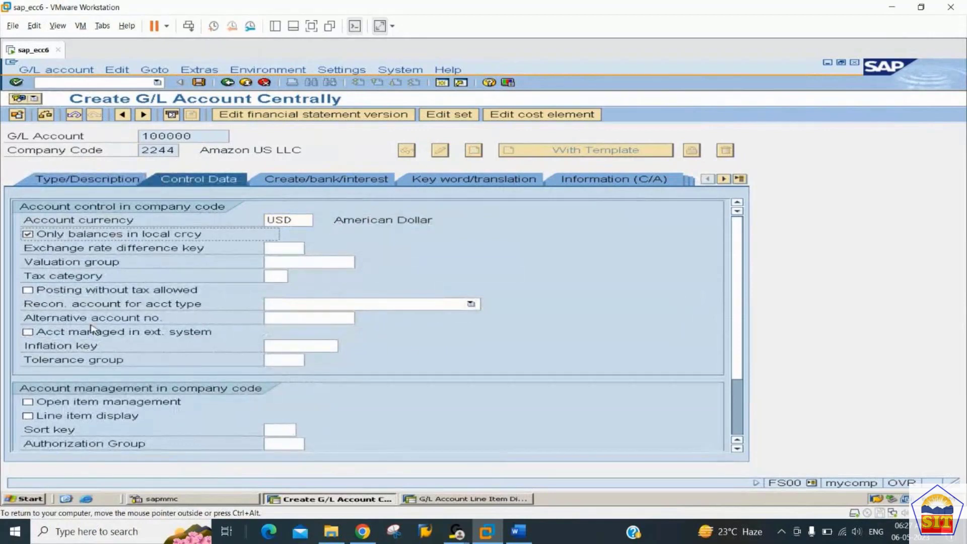
pyautogui.doubleClick(276, 222)
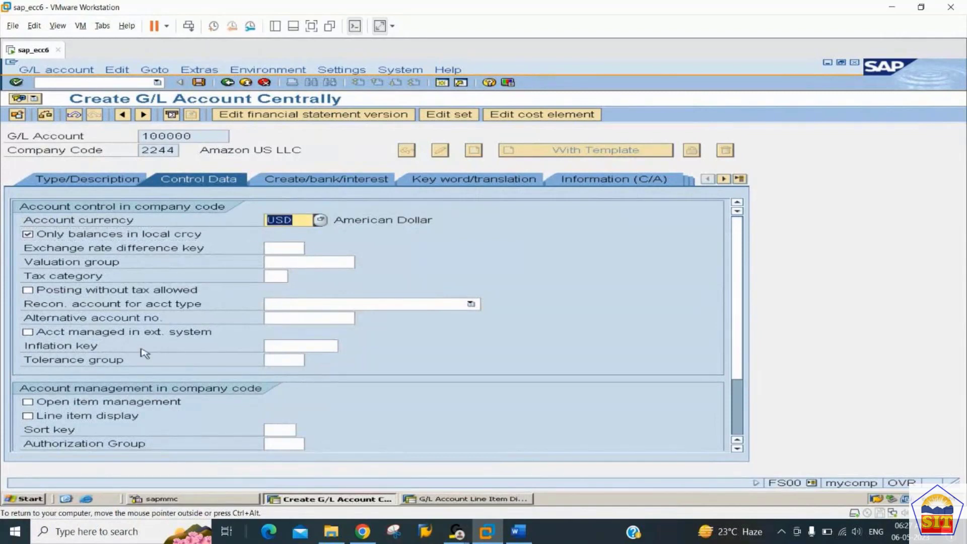
pyautogui.click(85, 415)
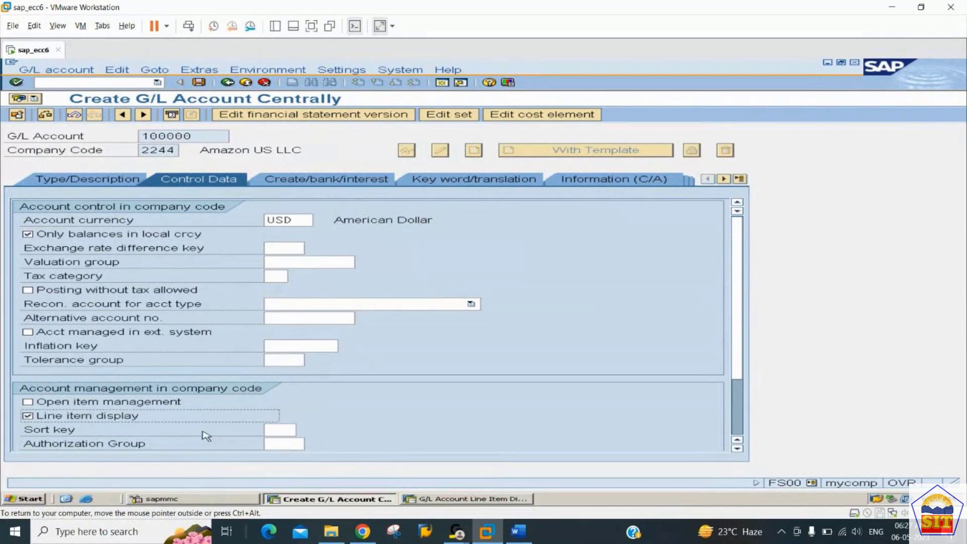
# - Set the new account's sort key to 001 Posting date
pyautogui.click(276, 434)
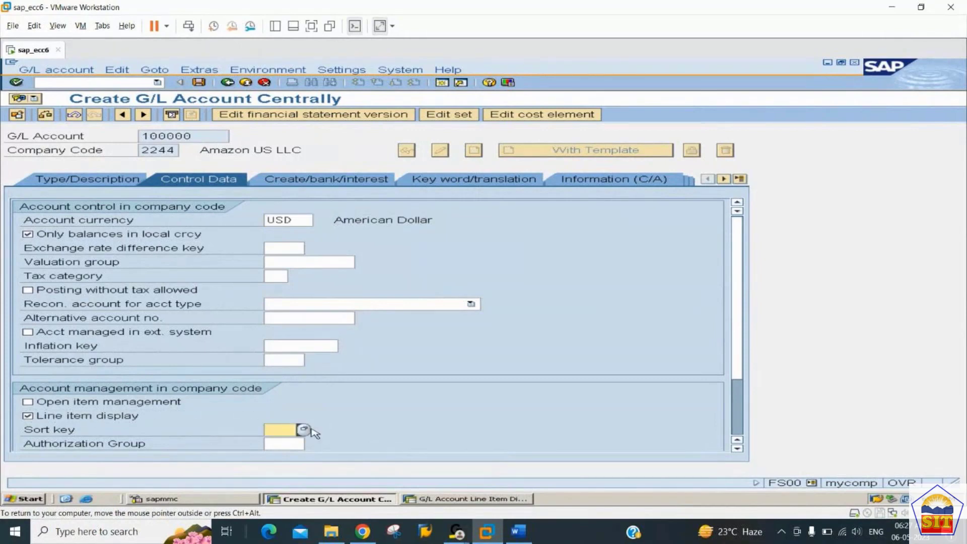
pyautogui.click(304, 430)
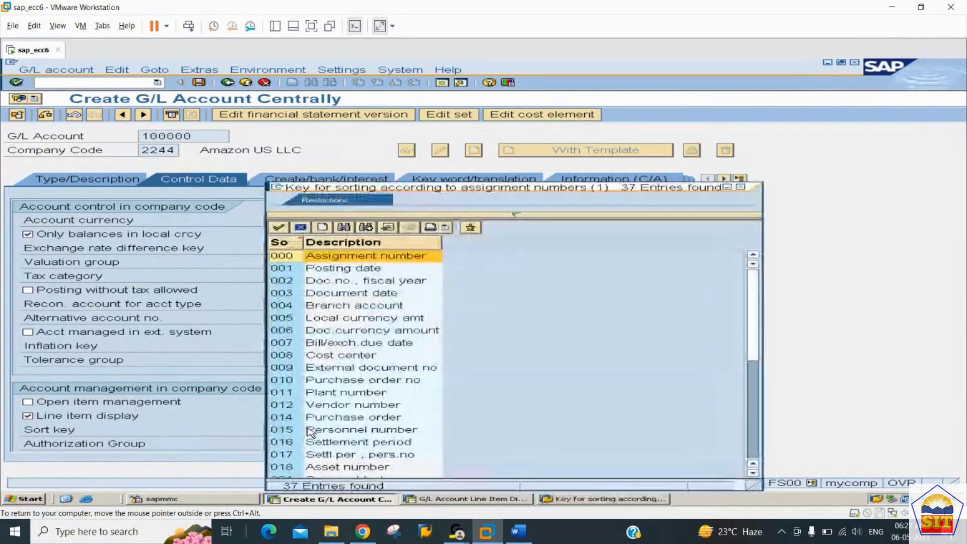
pyautogui.press('Down')
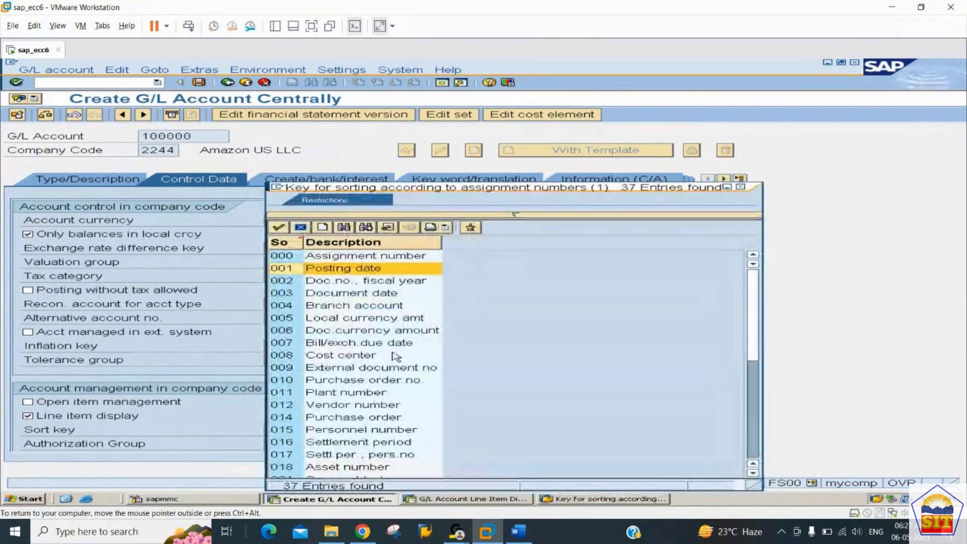
pyautogui.doubleClick(327, 271)
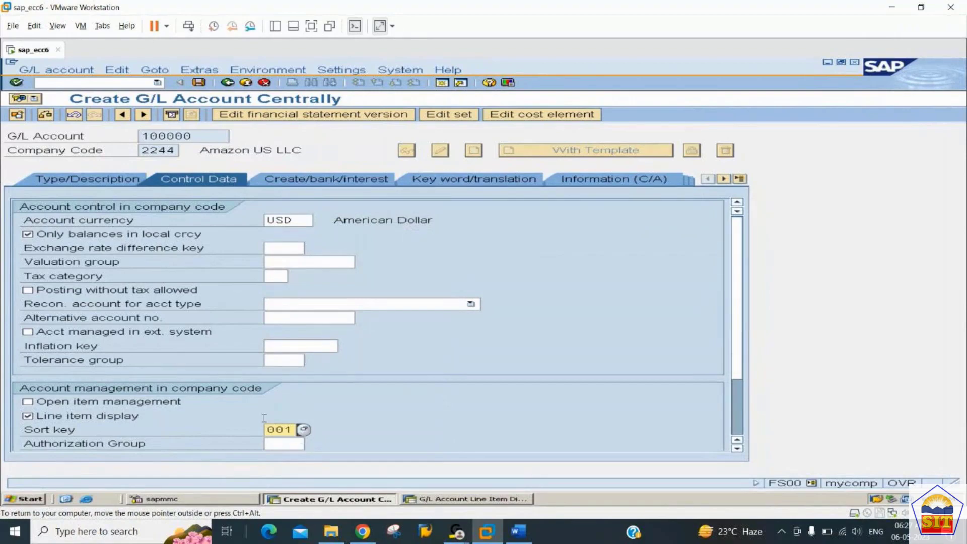
pyautogui.press('Return')
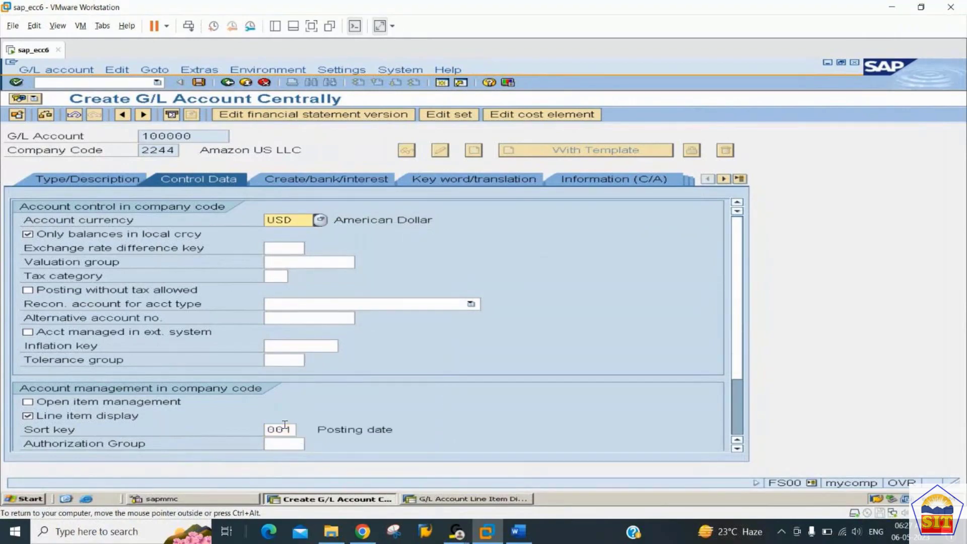
# - Set the new account's field status group to G001 in its document creation settings
pyautogui.click(326, 180)
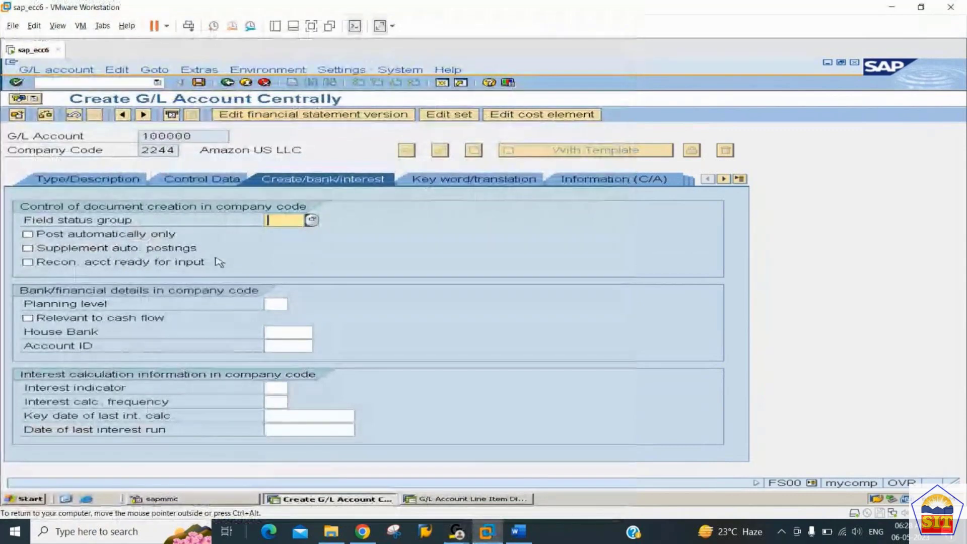
pyautogui.write('g')
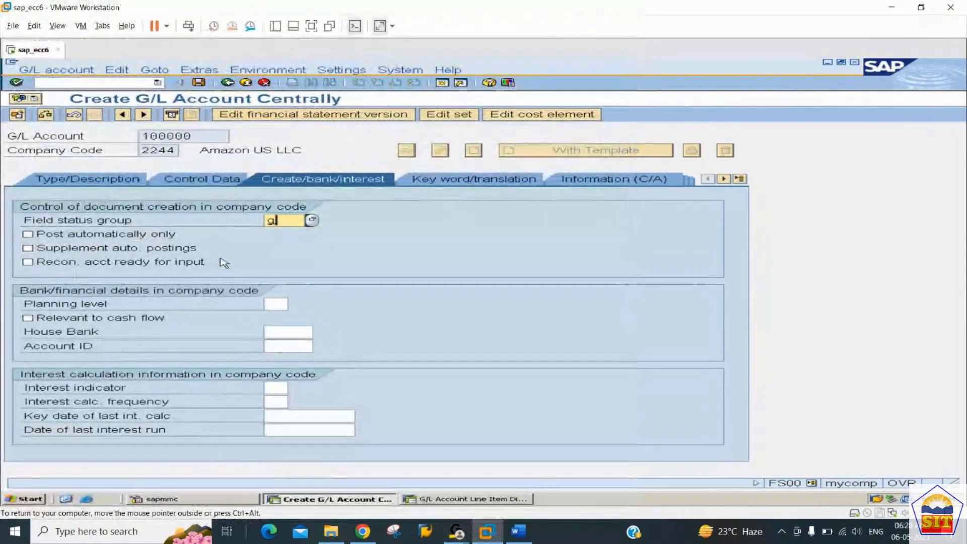
pyautogui.write('00')
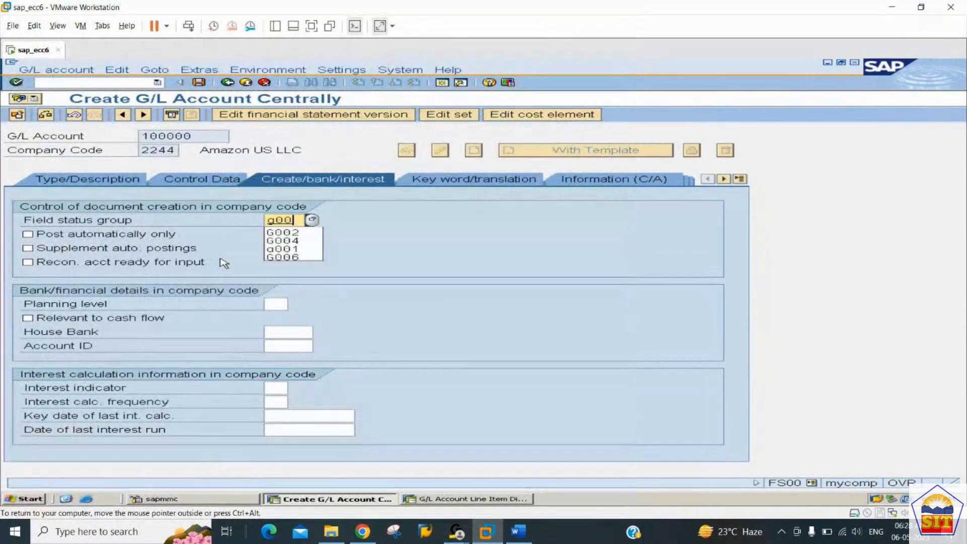
pyautogui.write('1')
pyautogui.press('Return')
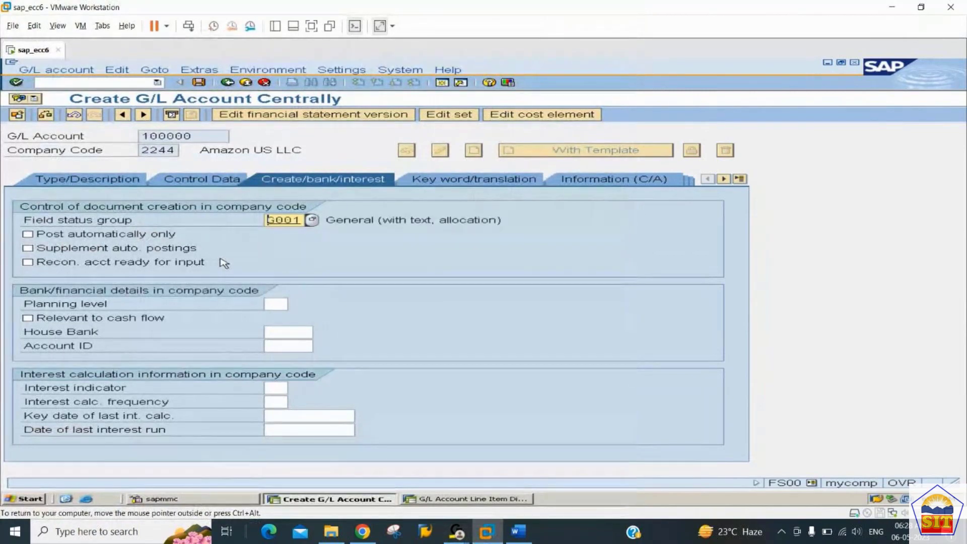
# - Save the new G/L account 100000 and display its type and description data
pyautogui.hotkey('ctrl', 's')
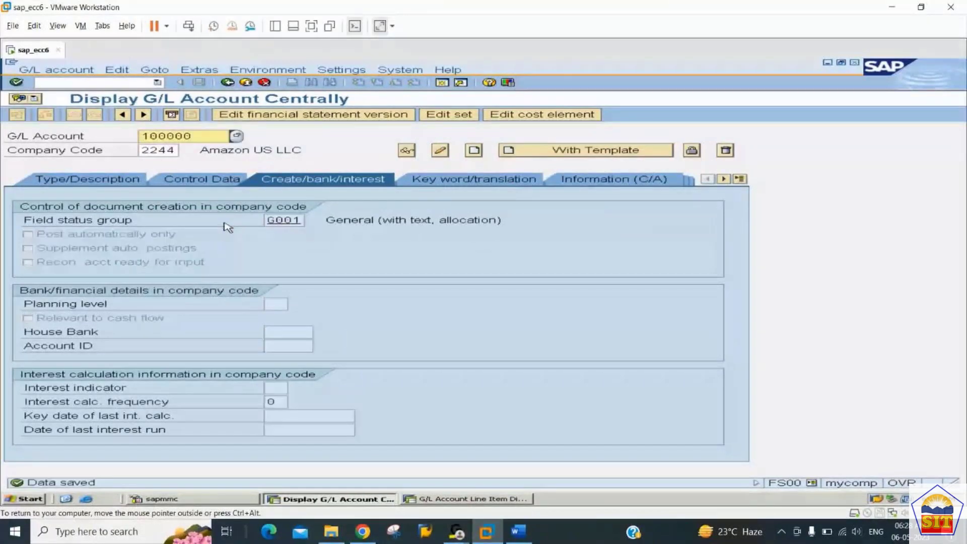
pyautogui.click(66, 180)
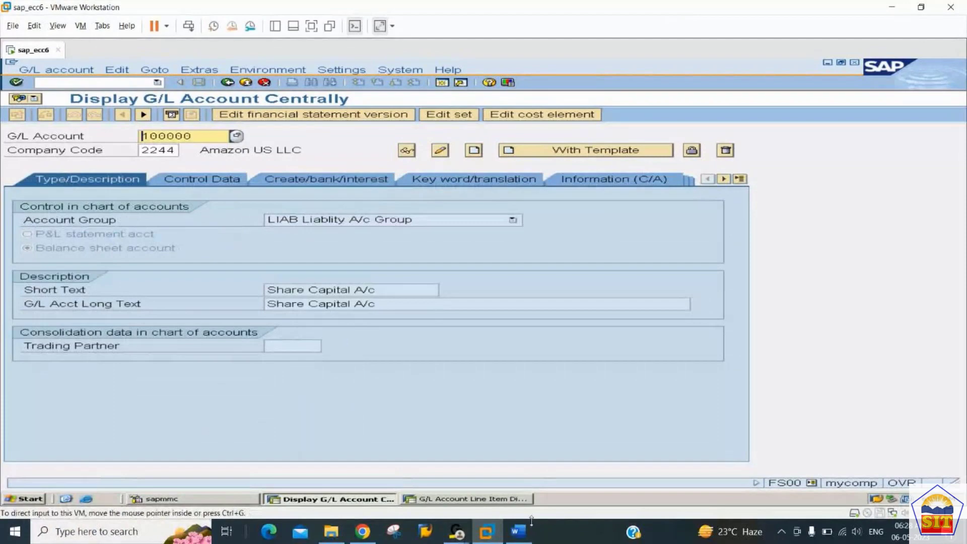
# - Switch to the GENERAL_LEDGER Word document and read the section on creating the cash account
pyautogui.click(519, 531)
pyautogui.press('Down')
pyautogui.press('Down')
pyautogui.press('Down')
pyautogui.press('Down')
pyautogui.press('Down')
pyautogui.press('Down')
pyautogui.press('Down')
pyautogui.press('Down')
pyautogui.press('Down')
pyautogui.press('Down')
pyautogui.press('Down')
pyautogui.press('Down')
pyautogui.press('Down')
pyautogui.press('Down')
pyautogui.press('Down')
pyautogui.press('Down')
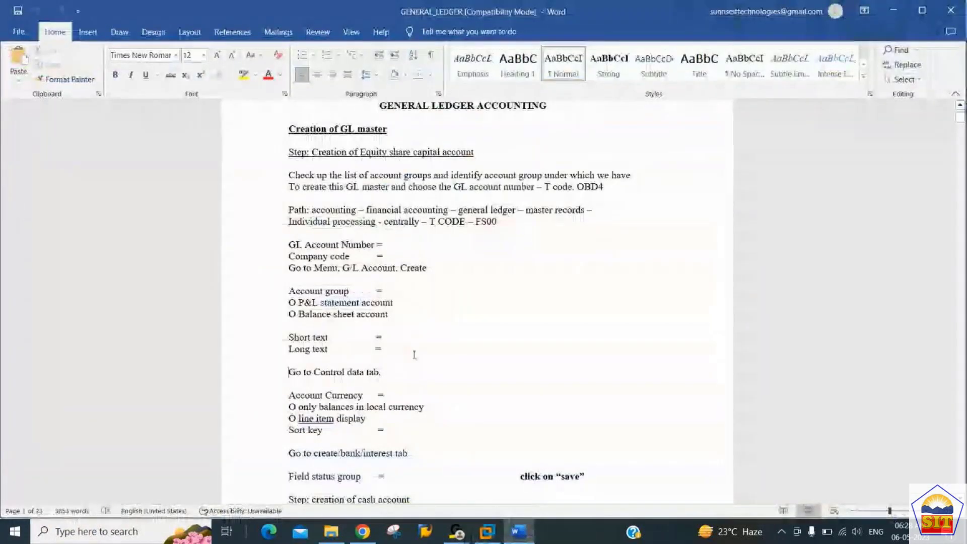
pyautogui.press('Down')
pyautogui.press('Down')
pyautogui.press('Down')
pyautogui.press('Down')
pyautogui.press('Down')
pyautogui.press('Down')
pyautogui.press('Down')
pyautogui.press('Down')
pyautogui.press('Down')
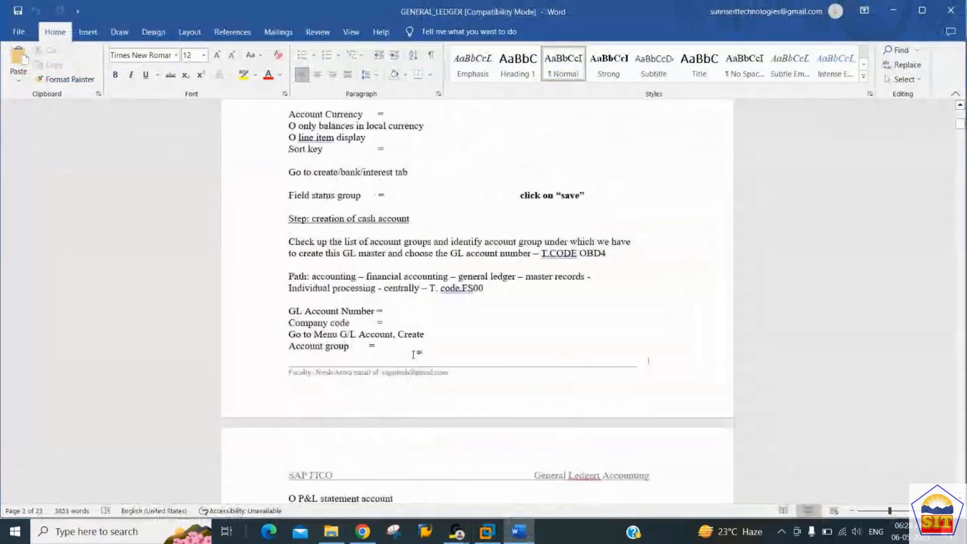
# - Return to SAP and enter 200100 as the G/L account number
pyautogui.click(498, 535)
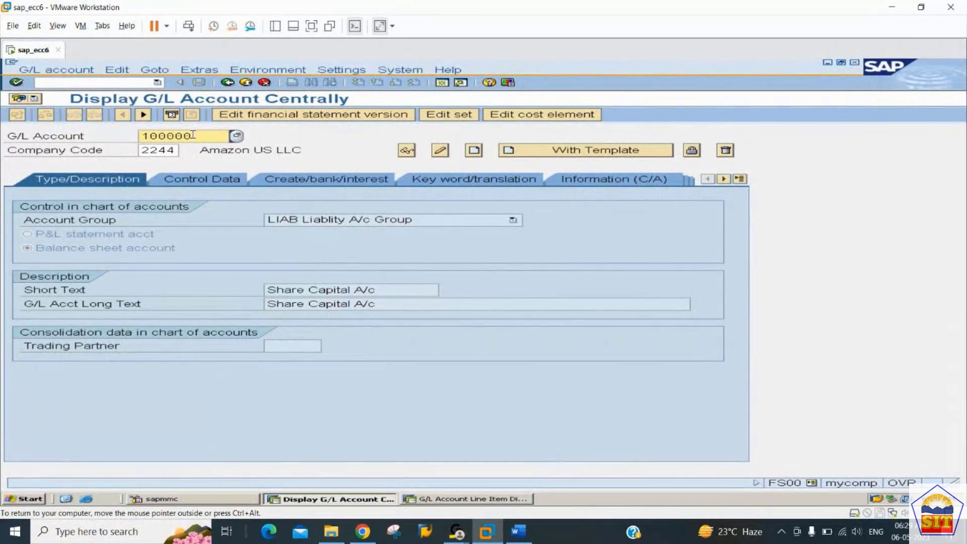
pyautogui.press('BackSpace')
pyautogui.press('BackSpace')
pyautogui.press('BackSpace')
pyautogui.press('BackSpace')
pyautogui.press('BackSpace')
pyautogui.press('BackSpace')
pyautogui.write('200100')
# - Position the G/L account groups list at chart of accounts 2244 and examine the number range of its ASST group
pyautogui.click(462, 499)
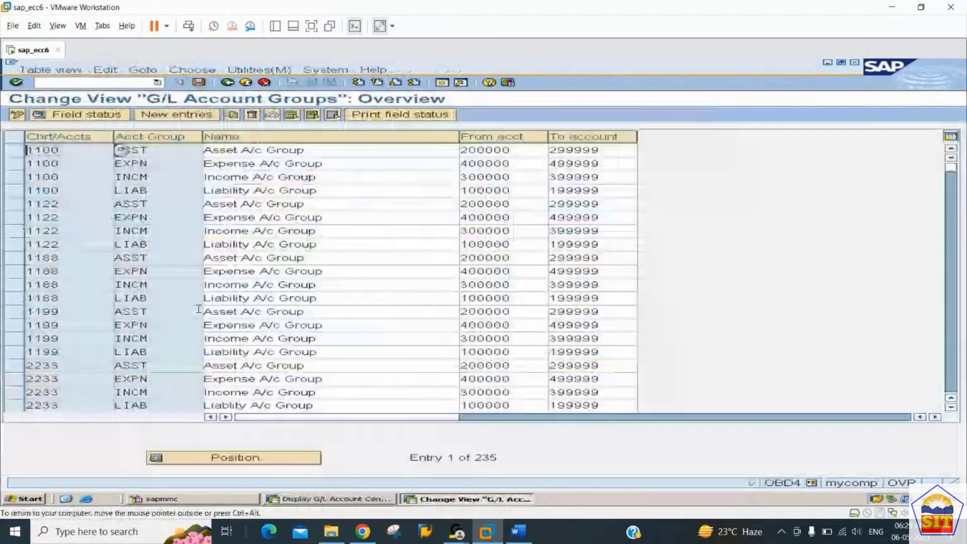
pyautogui.click(270, 461)
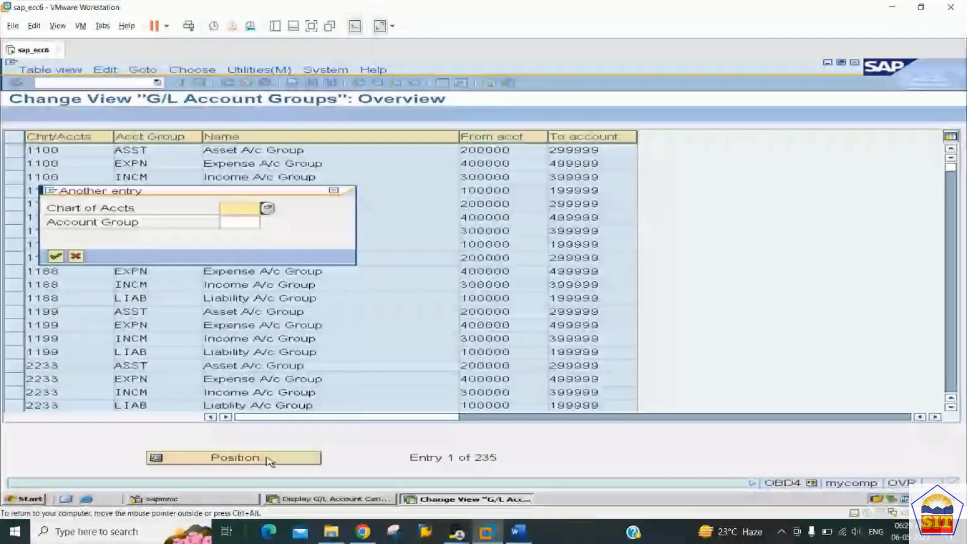
pyautogui.write('2244')
pyautogui.press('Return')
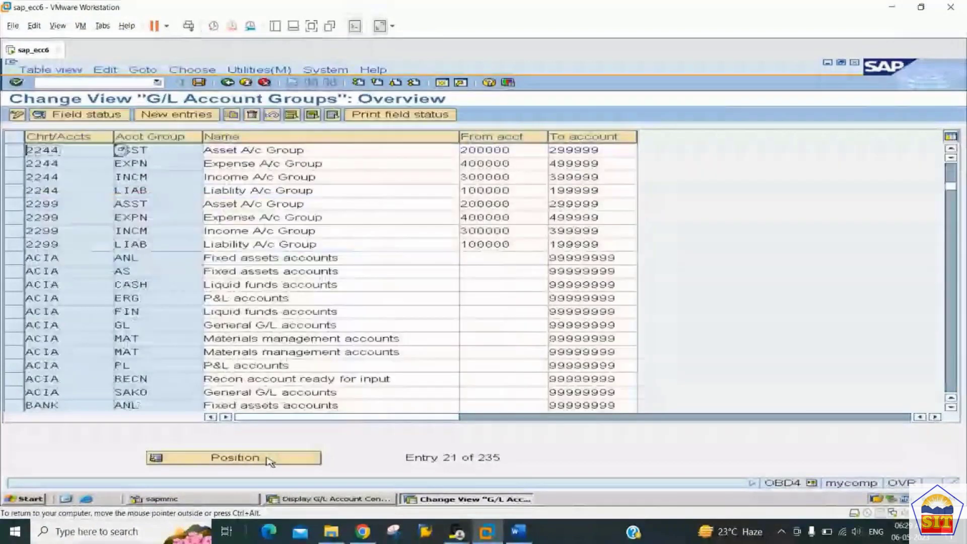
pyautogui.click(14, 150)
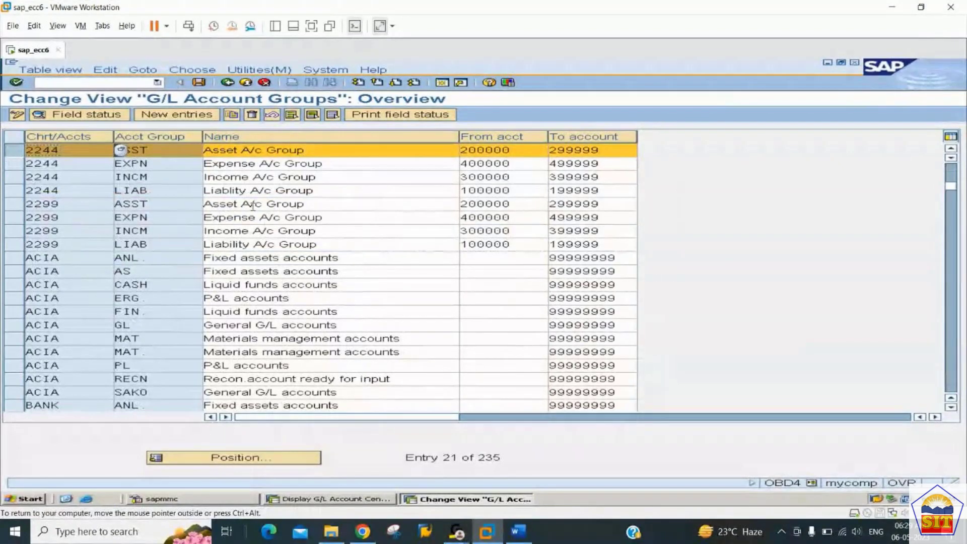
pyautogui.click(544, 150)
pyautogui.click(609, 149)
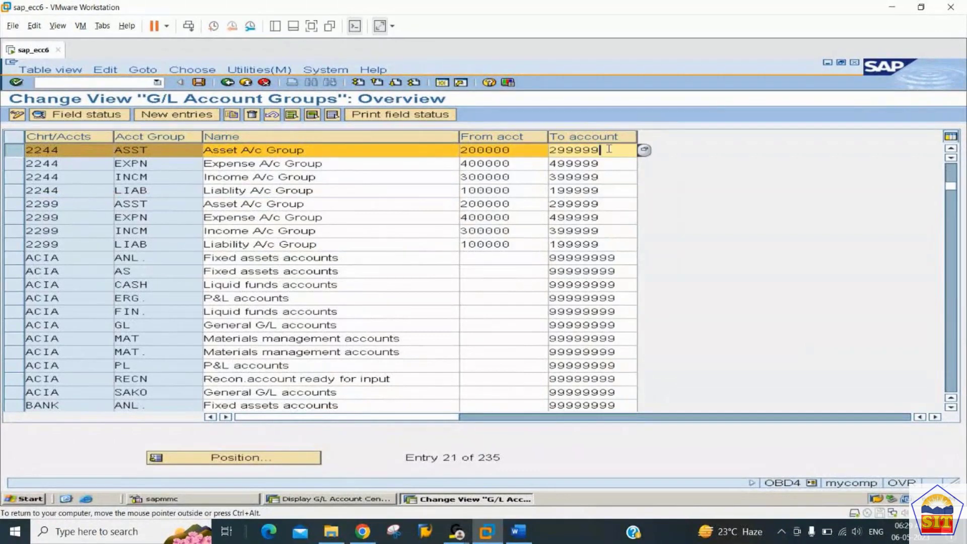
# - Compare account number 200100 with the number ranges of the 2244 account groups
pyautogui.hotkey('alt', 'Tab')
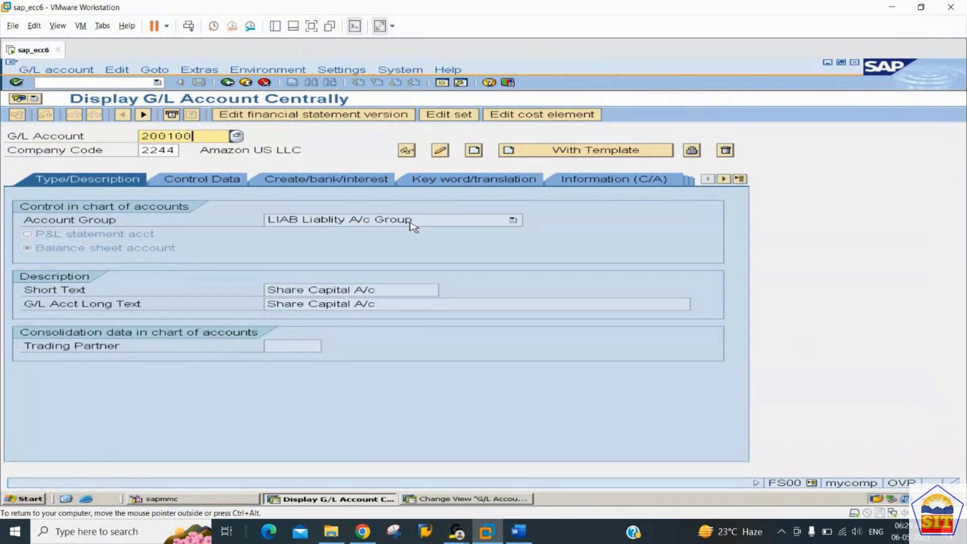
pyautogui.hotkey('alt', 'Tab')
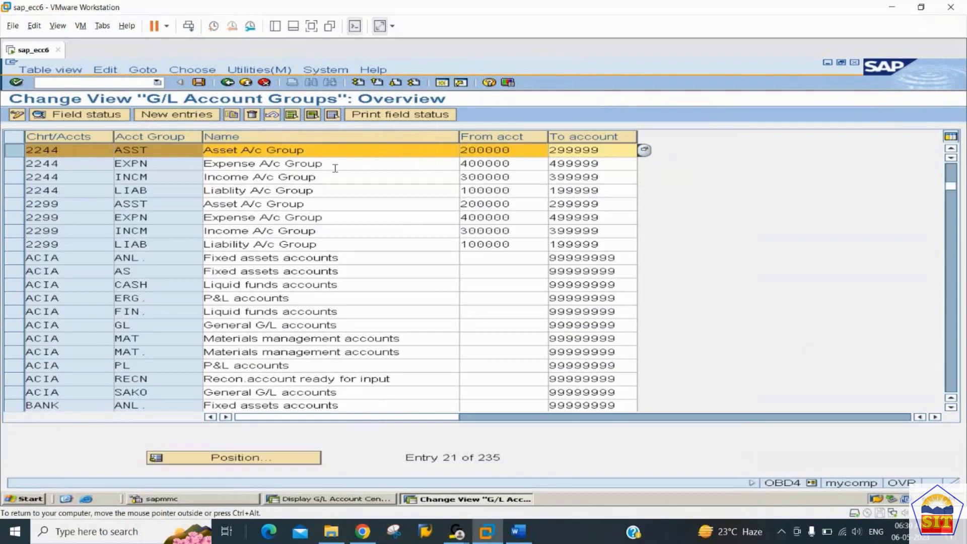
pyautogui.hotkey('alt', 'Tab')
pyautogui.hotkey('alt', 'Tab')
pyautogui.hotkey('alt', 'Tab')
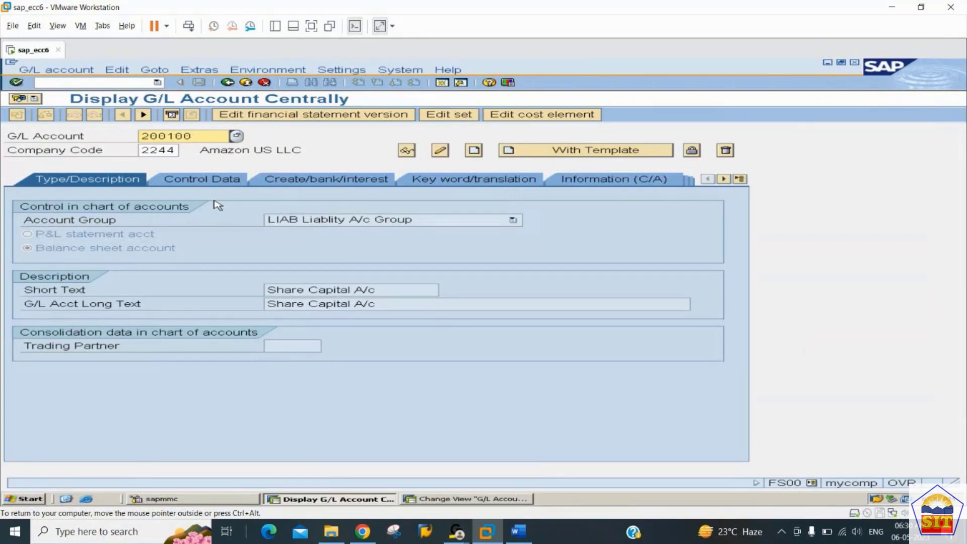
pyautogui.hotkey('alt', 'Tab')
pyautogui.hotkey('alt', 'Tab')
pyautogui.hotkey('alt', 'Tab')
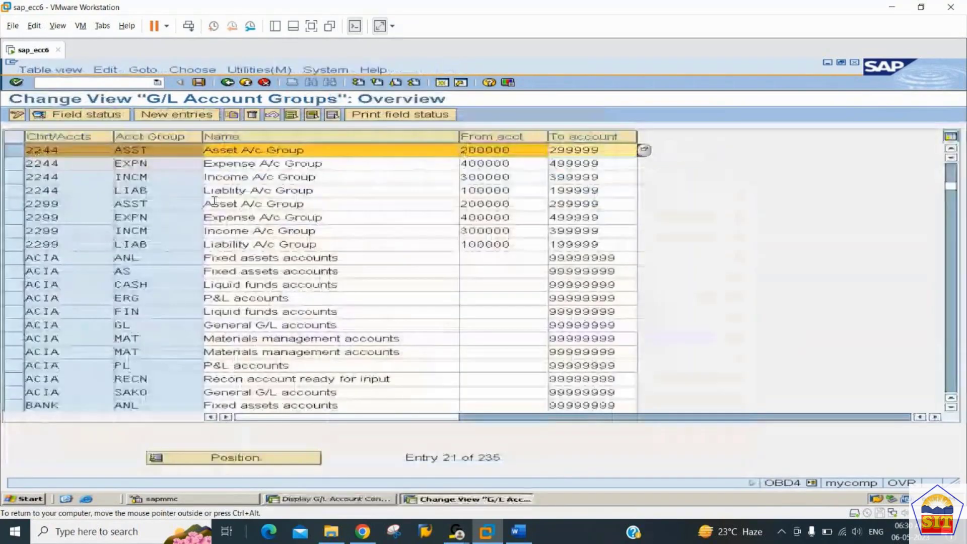
# - Start creating G/L account 200100 in company code 2244
pyautogui.hotkey('alt', 'Tab')
pyautogui.press('Tab')
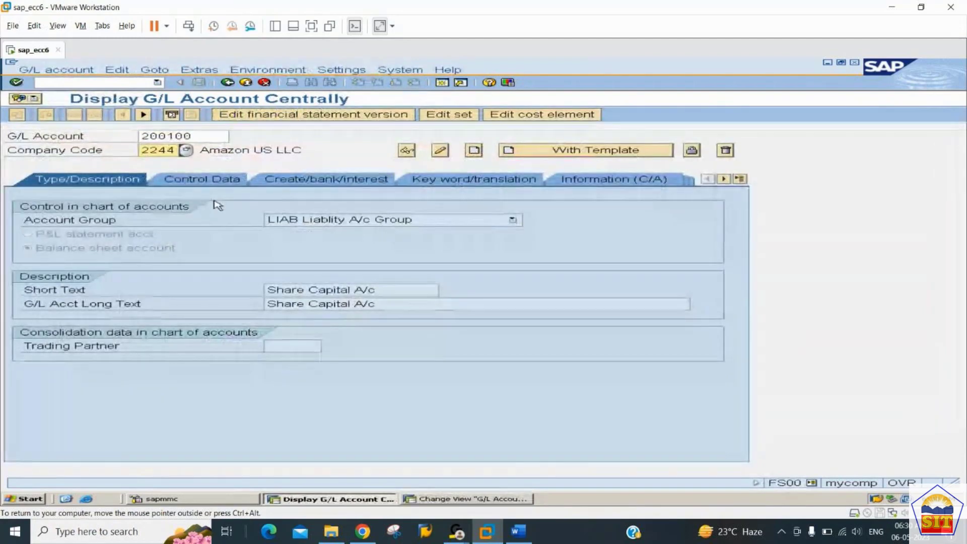
pyautogui.click(473, 150)
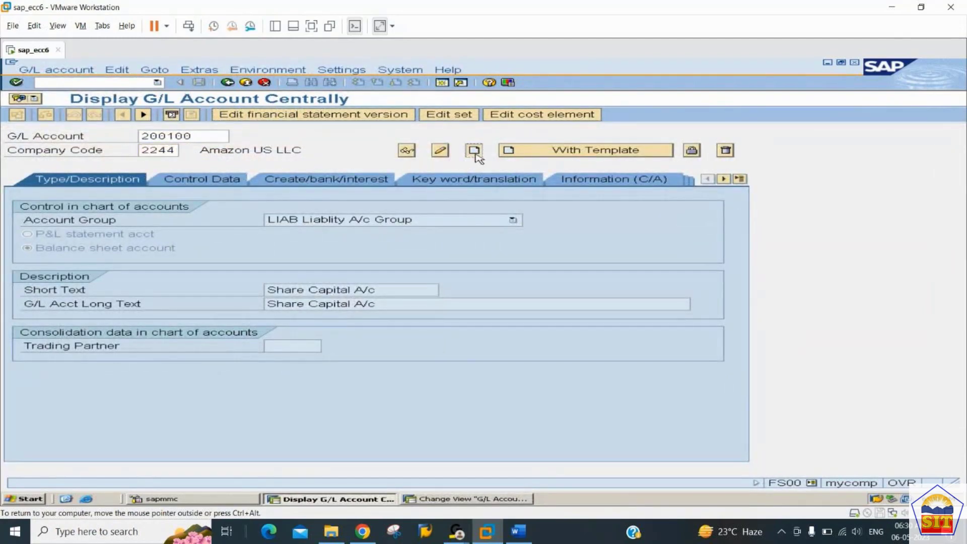
# - Try to assign EXPN Expense A/c Group to account 200100
pyautogui.click(438, 220)
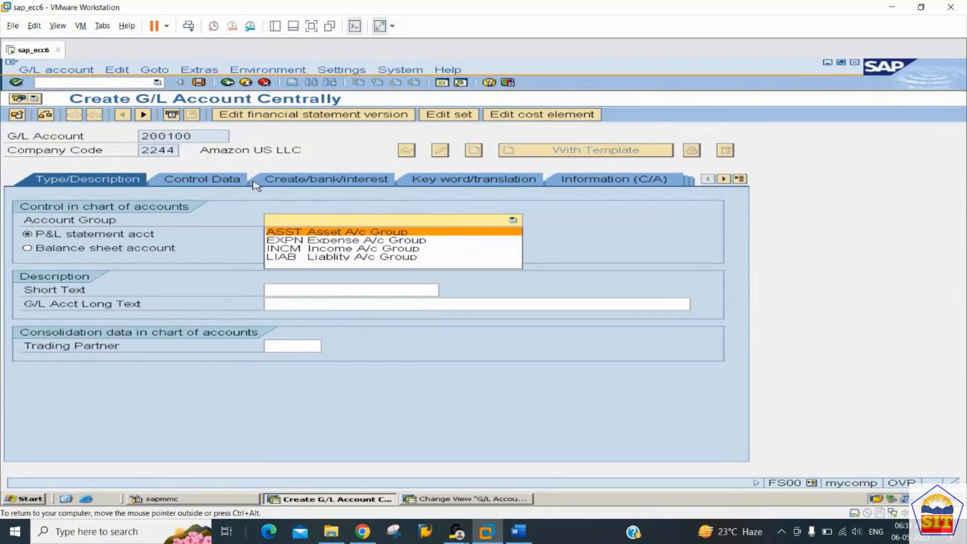
pyautogui.click(325, 241)
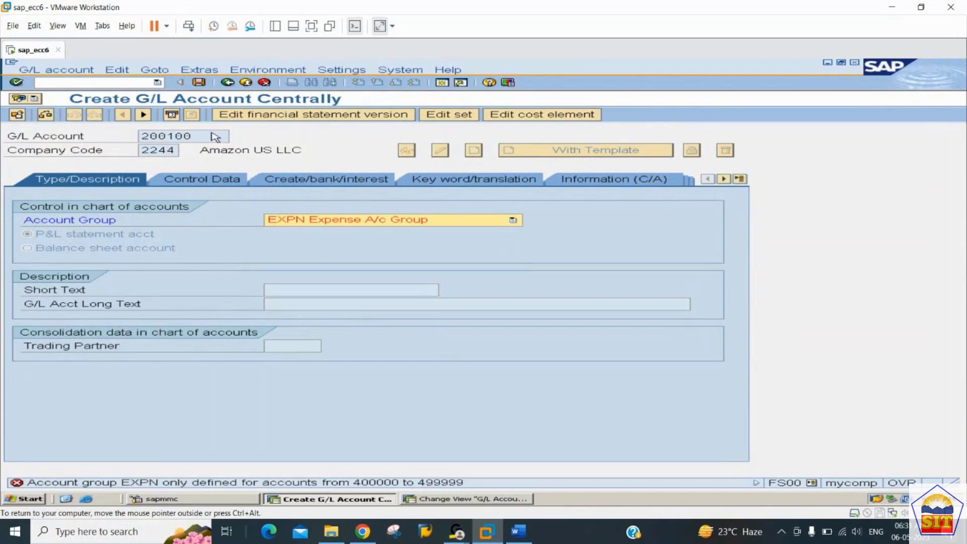
pyautogui.moveTo(214, 136); pyautogui.dragTo(121, 144)
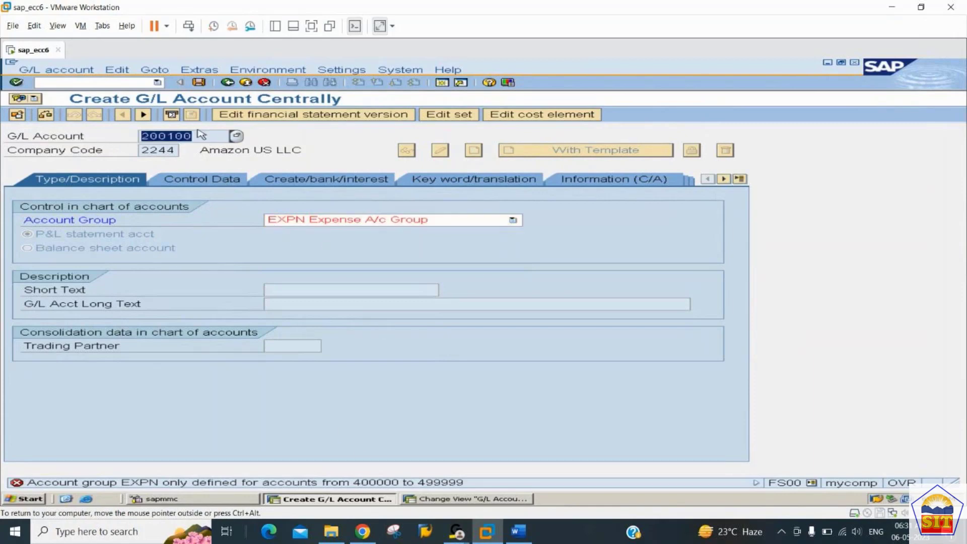
# - Set the account group of account 200100 to ASST Asset A/c Group
pyautogui.click(308, 221)
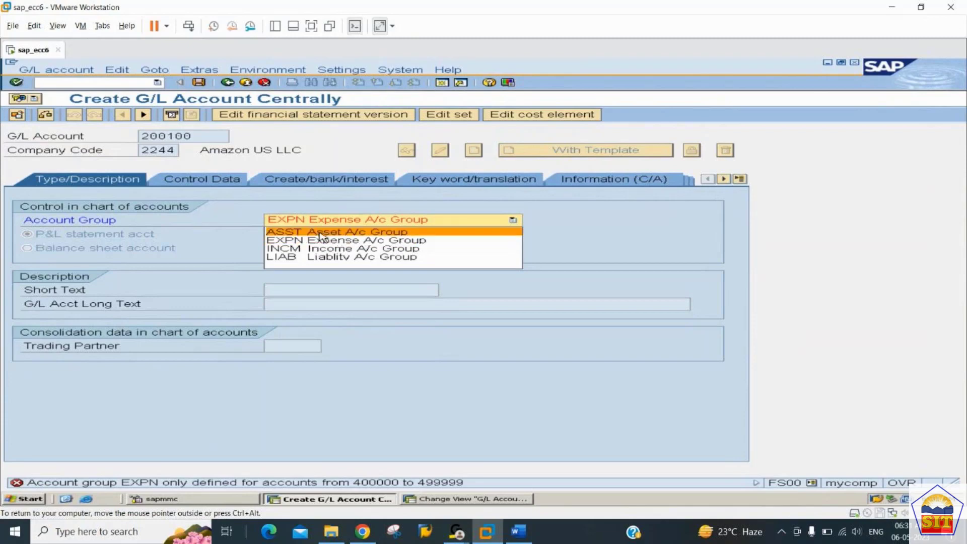
pyautogui.click(321, 234)
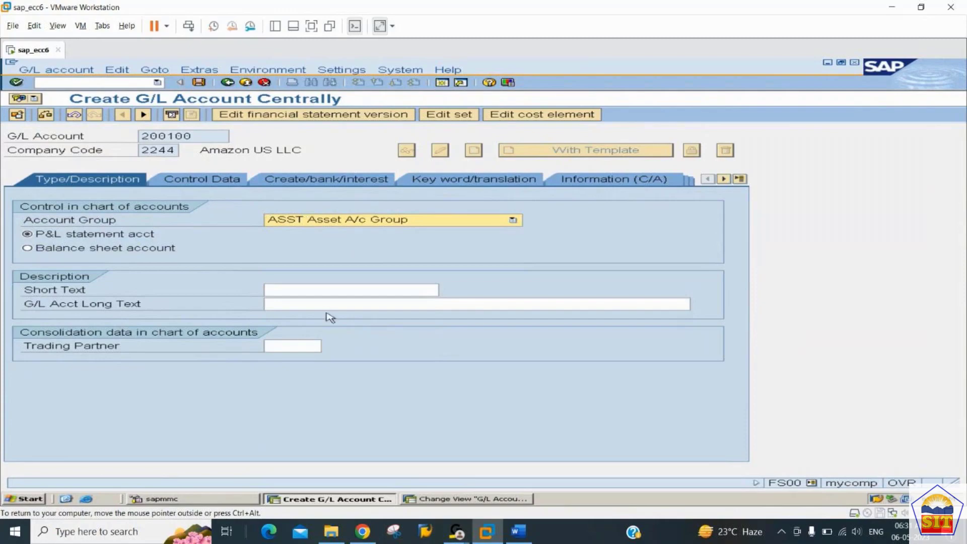
# - Switch to Word's Document1 and write "Income & Expense" and "Liability & Asset" as separate lines
pyautogui.hotkey('alt', 'Tab')
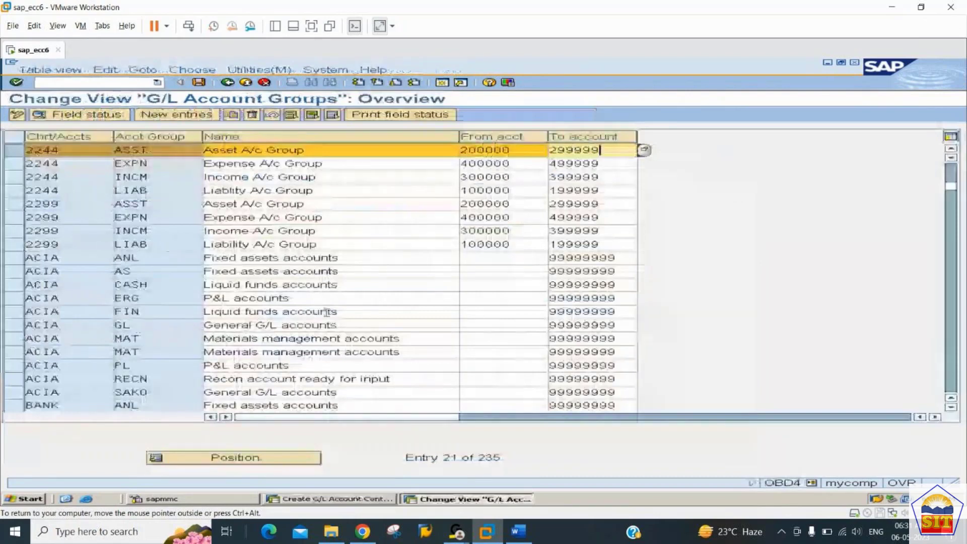
pyautogui.press('F10')
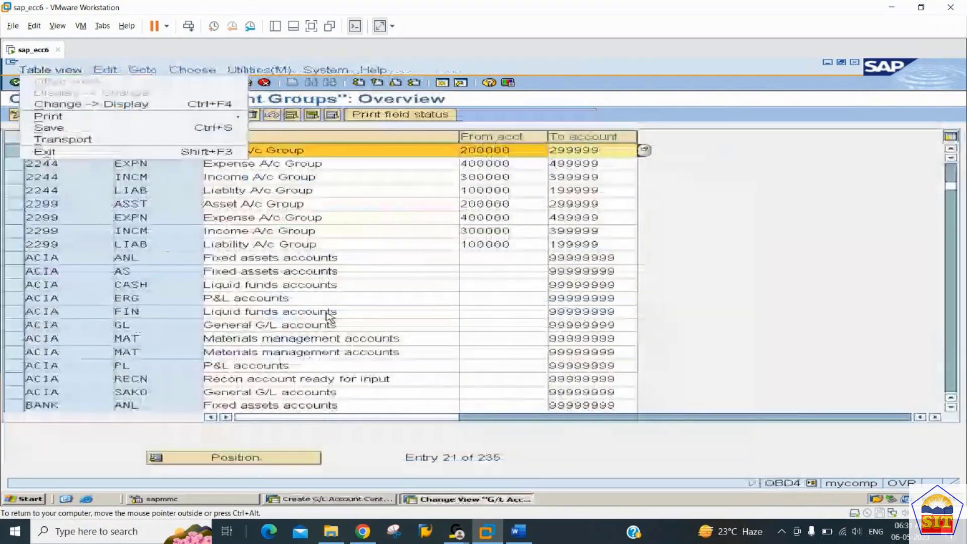
pyautogui.hotkey('alt', 'Tab')
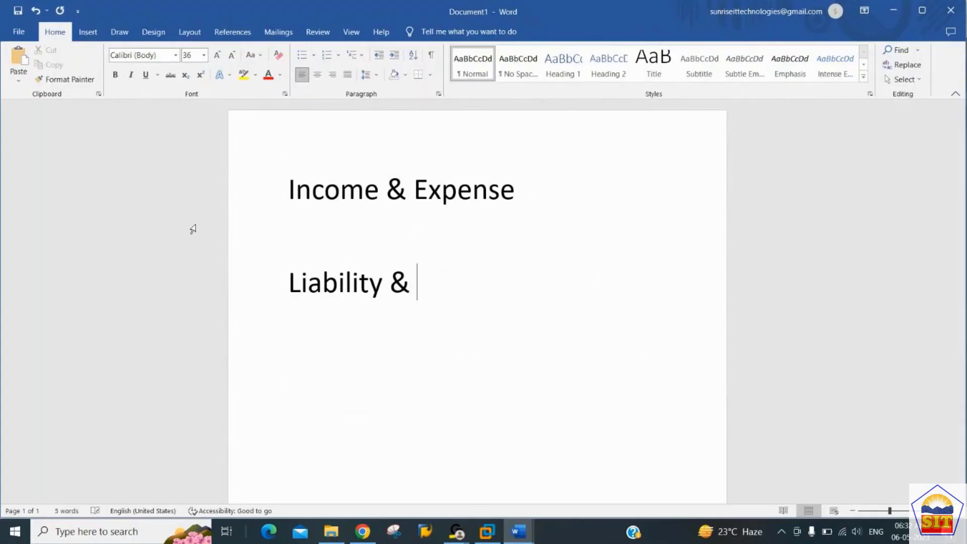
pyautogui.write('Asset')
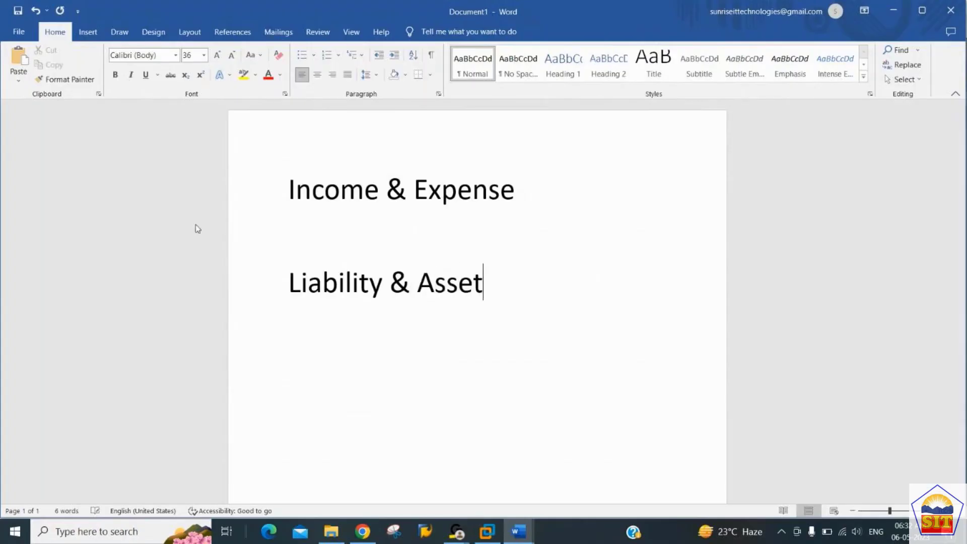
# - Add the line "P&L A/c" directly below "Income & Expense"
pyautogui.press('Up')
pyautogui.press('Up')
pyautogui.press('End')
pyautogui.press('Return')
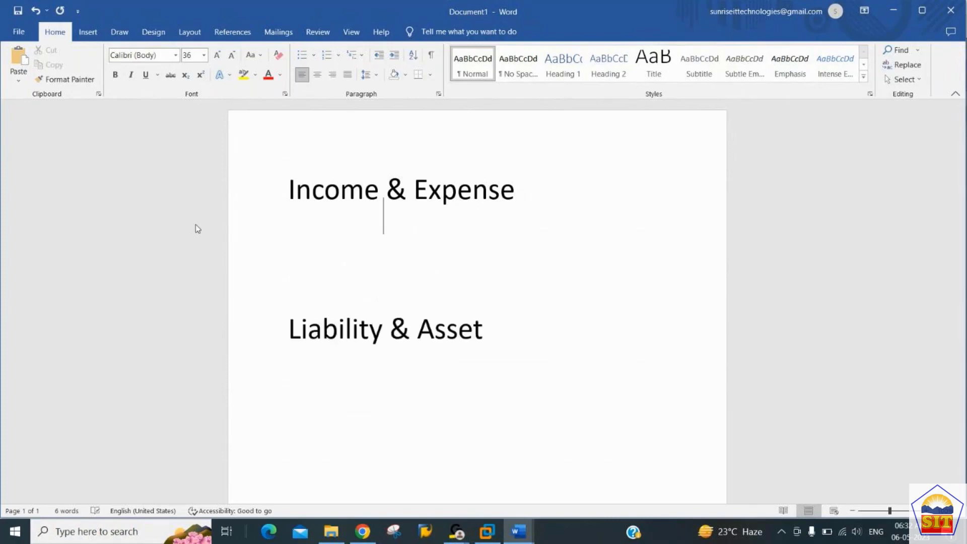
pyautogui.write('P&L ')
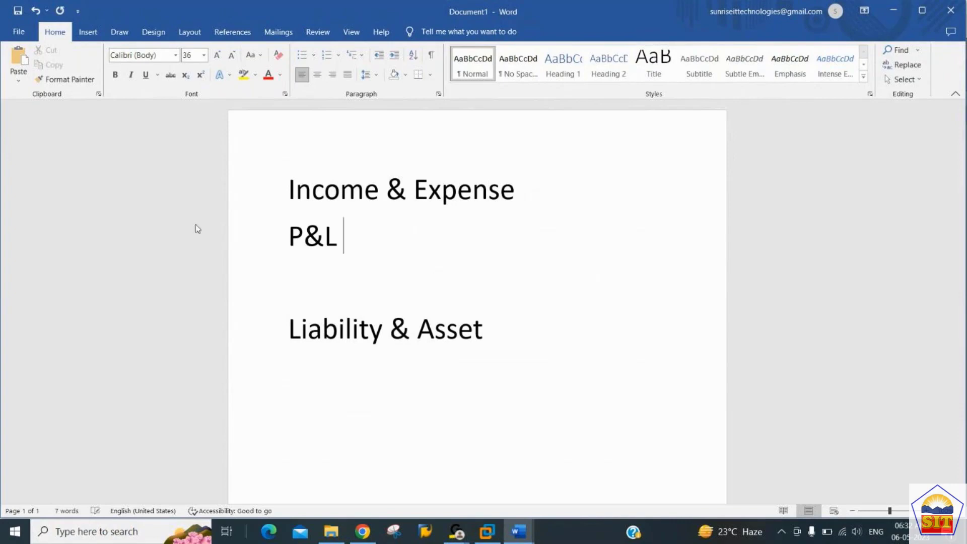
pyautogui.write('A/c')
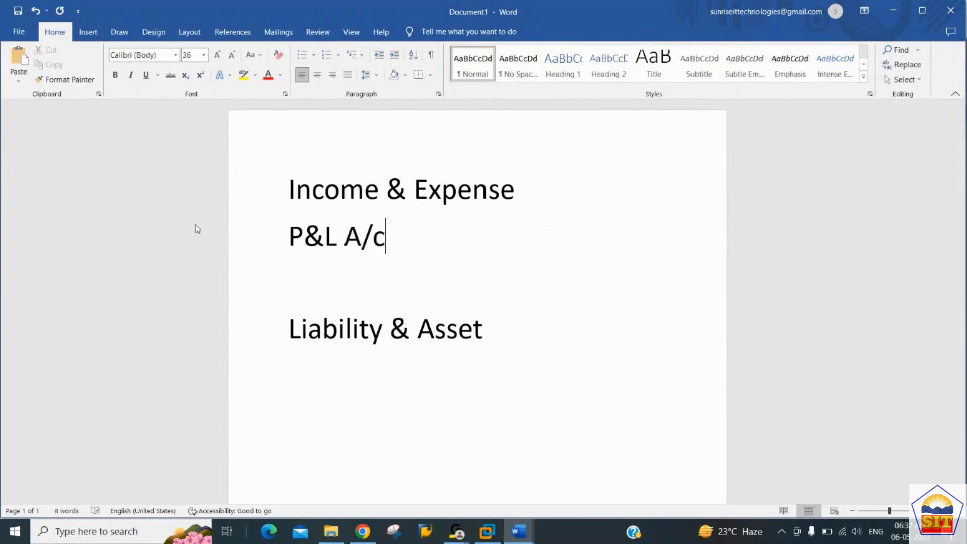
# - Add the line "BalanceSheet A/c" directly below "Liability & Asset"
pyautogui.press('Down')
pyautogui.press('Down')
pyautogui.press('Right')
pyautogui.press('Right')
pyautogui.press('Right')
pyautogui.press('Right')
pyautogui.press('Right')
pyautogui.press('Right')
pyautogui.press('Right')
pyautogui.press('Right')
pyautogui.press('Return')
pyautogui.write('BalanceSheet A')
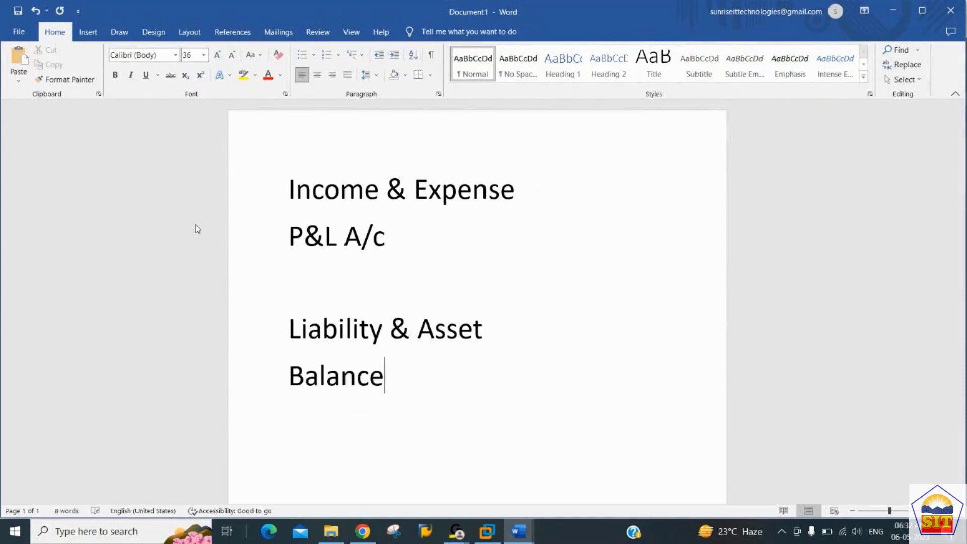
pyautogui.write('/c')
# - Correct the last line's spacing so it reads "Balance Sheet A/c"
pyautogui.moveTo(288, 237); pyautogui.dragTo(395, 237)
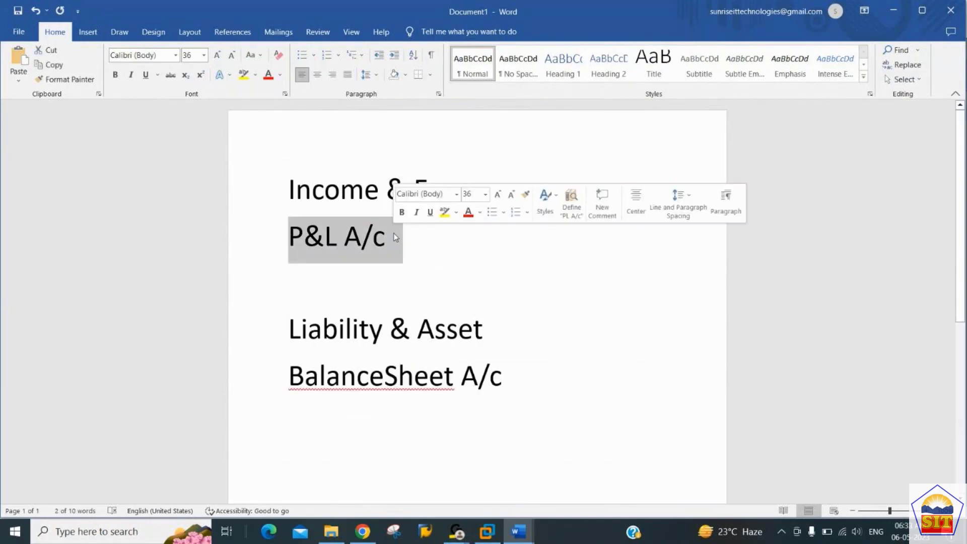
pyautogui.press('Down')
pyautogui.press('Down')
pyautogui.press('Down')
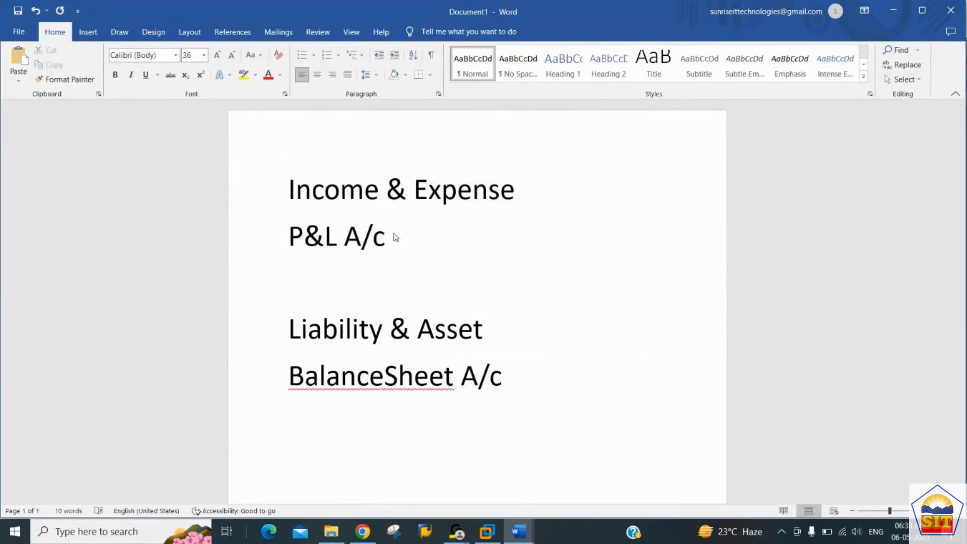
pyautogui.press('Left')
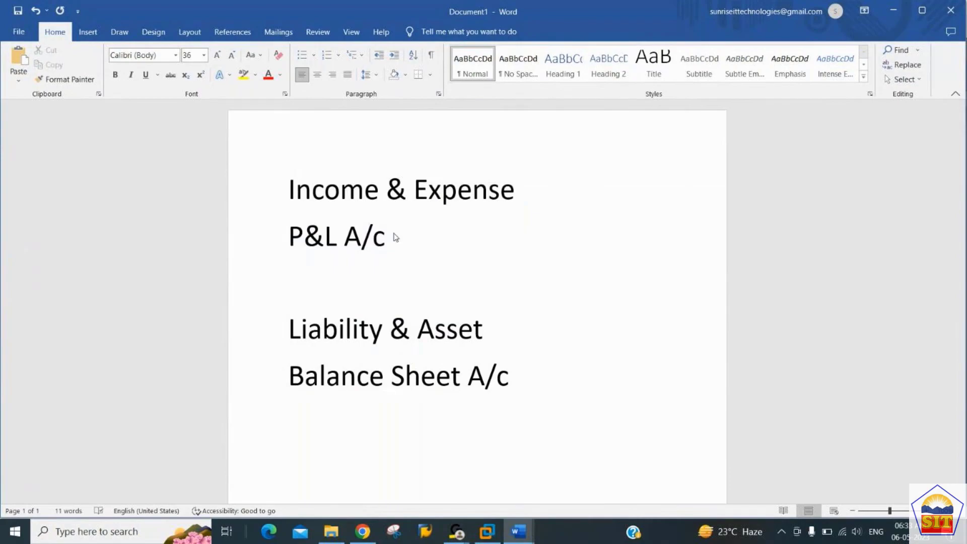
# - Return to SAP and classify account 200100 as a balance sheet account
pyautogui.hotkey('alt', 'Tab')
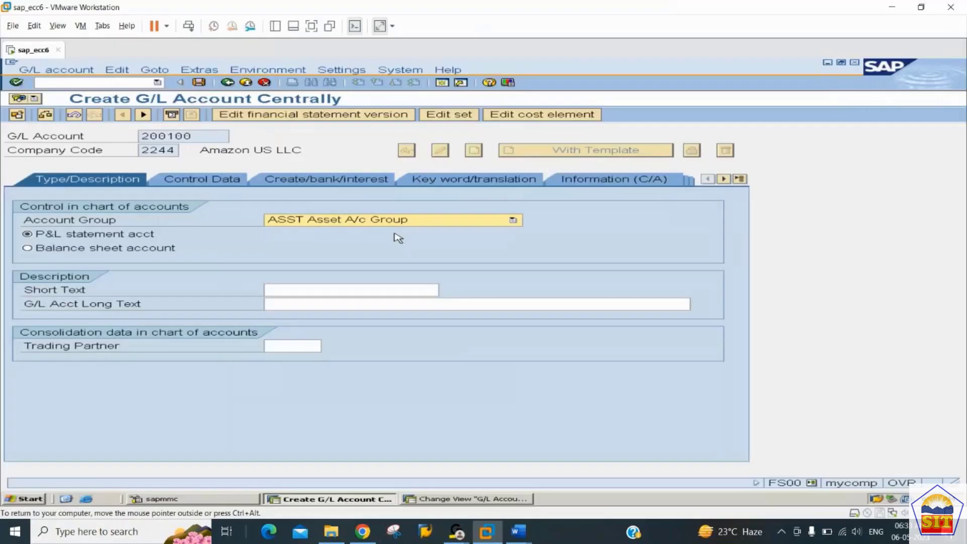
pyautogui.click(91, 252)
# - Enter "Cash A/c" as both the short text and the G/L account long text of account 200100
pyautogui.click(326, 290)
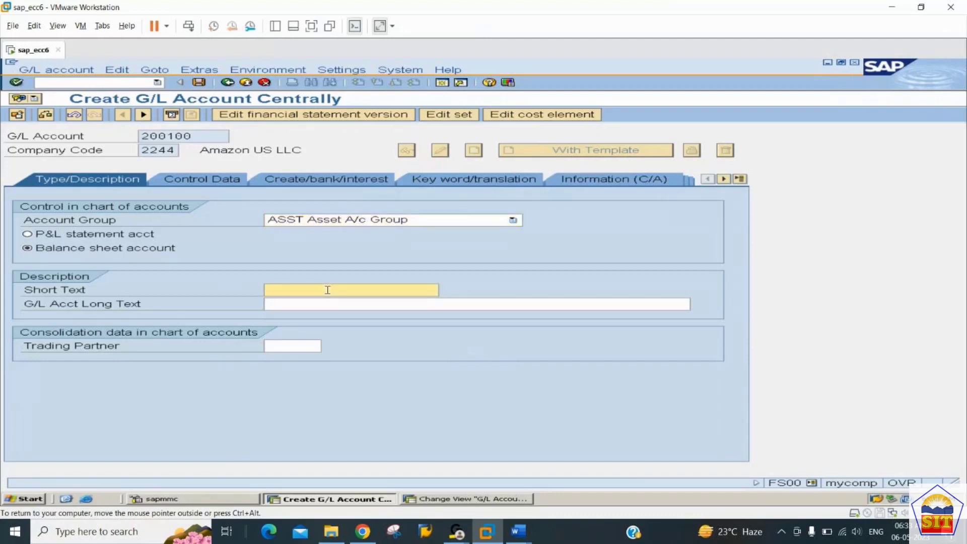
pyautogui.write('Cash A/c')
pyautogui.press('Tab')
pyautogui.write('CAs')
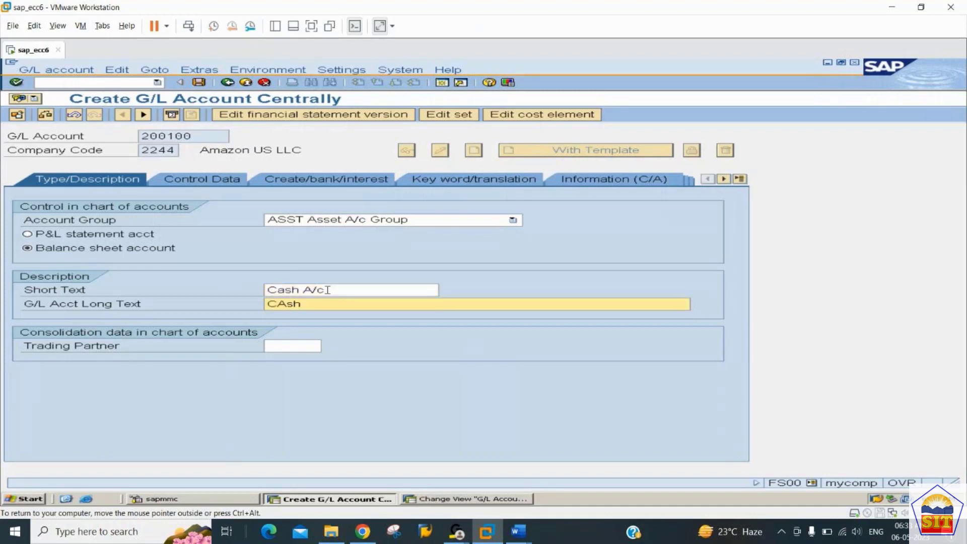
pyautogui.press('BackSpace')
pyautogui.press('BackSpace')
pyautogui.write('ash A/c')
# - In the control data of account 200100, enable only balances in local currency and line item display, with sort key 001
pyautogui.click(219, 182)
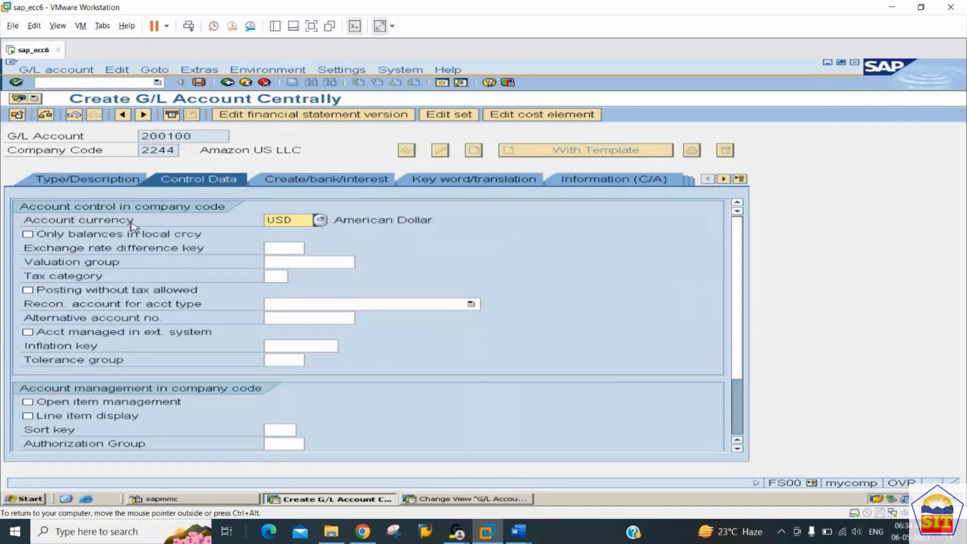
pyautogui.click(90, 235)
pyautogui.click(75, 416)
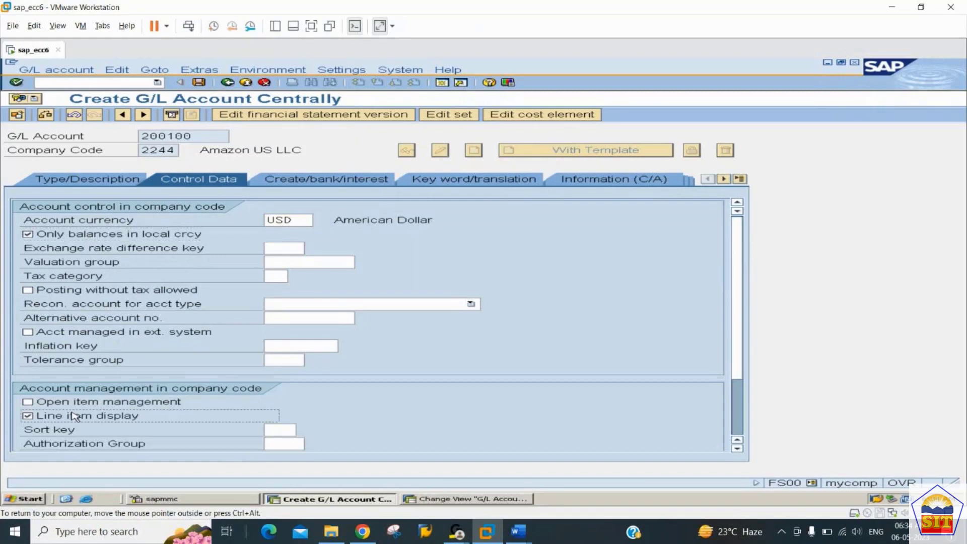
pyautogui.click(269, 429)
pyautogui.write('001')
pyautogui.press('Return')
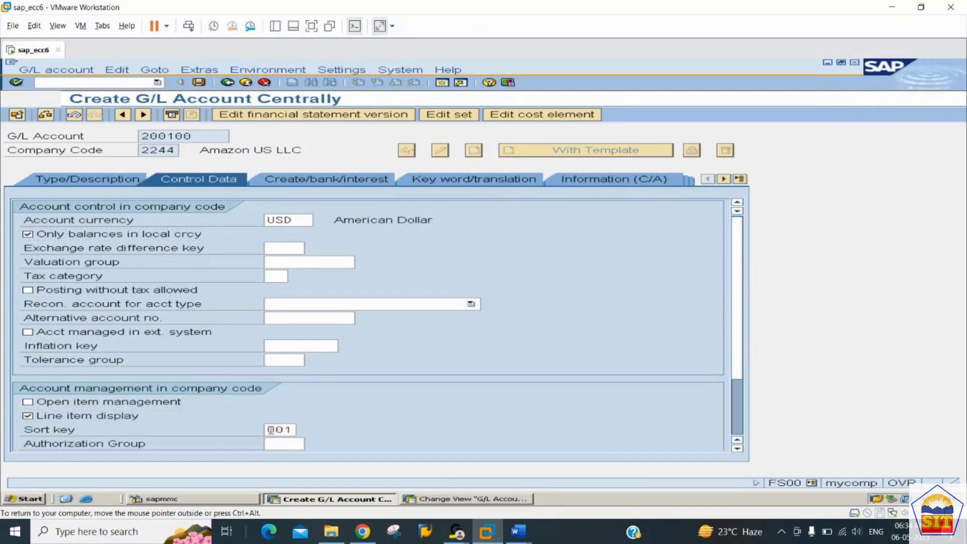
# - Assign field status group G005 with the relevant to cash flow option, and save account 200100
pyautogui.click(351, 183)
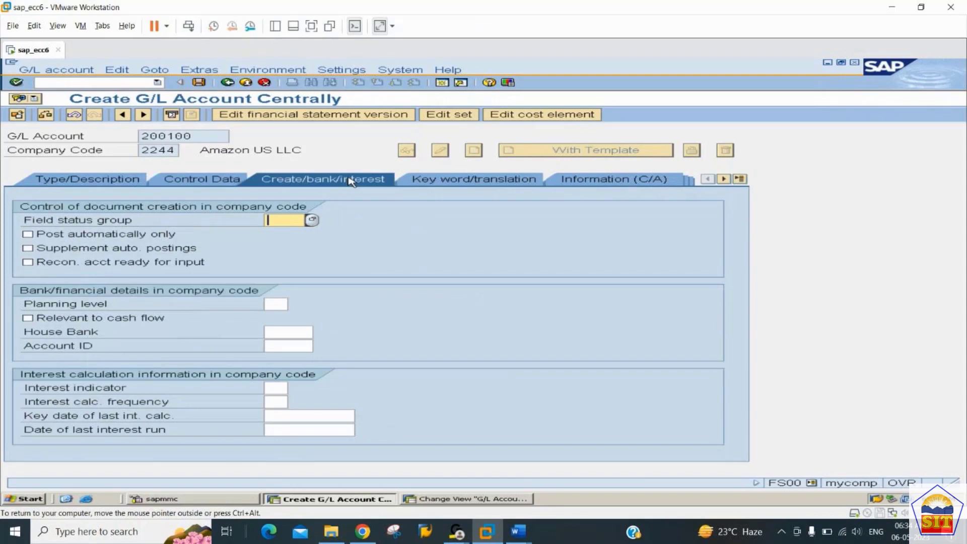
pyautogui.click(313, 221)
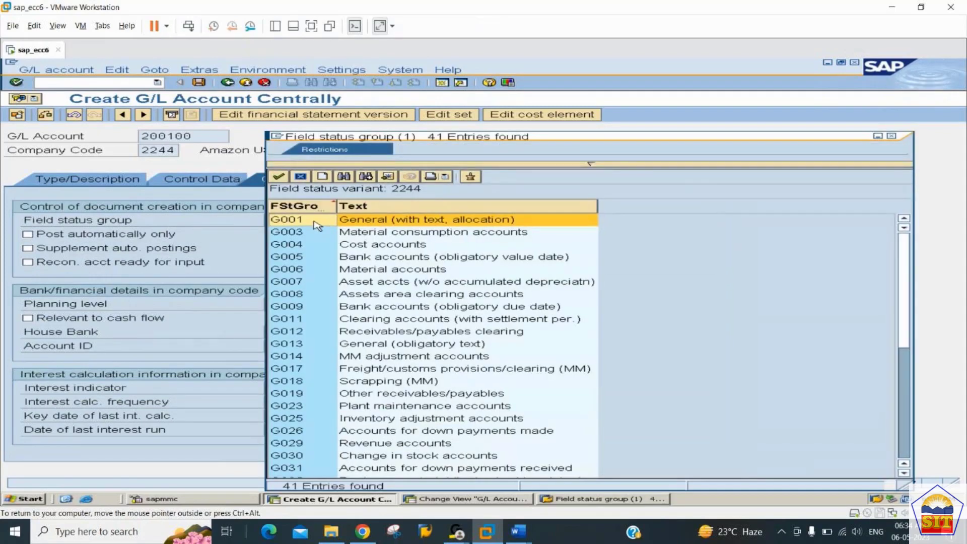
pyautogui.press('Down')
pyautogui.press('Down')
pyautogui.press('Down')
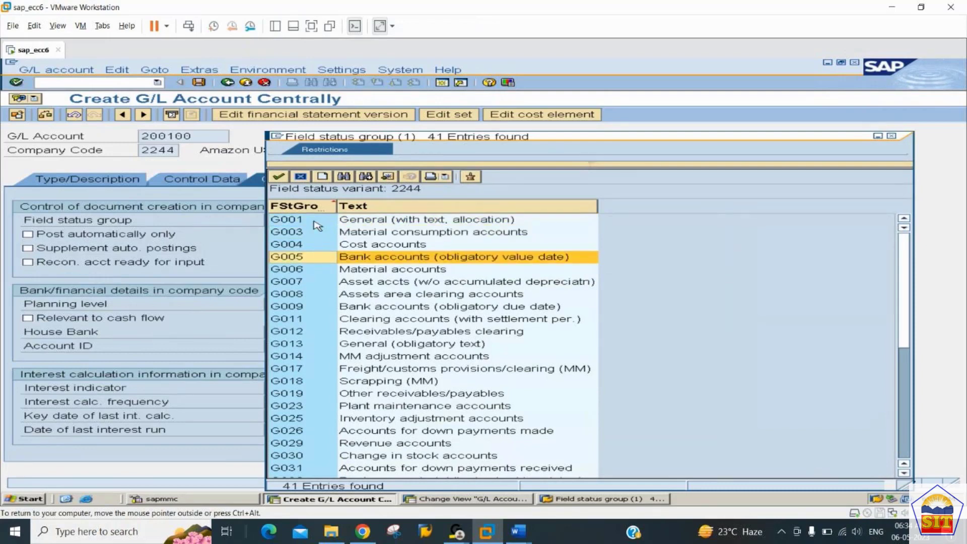
pyautogui.press('Return')
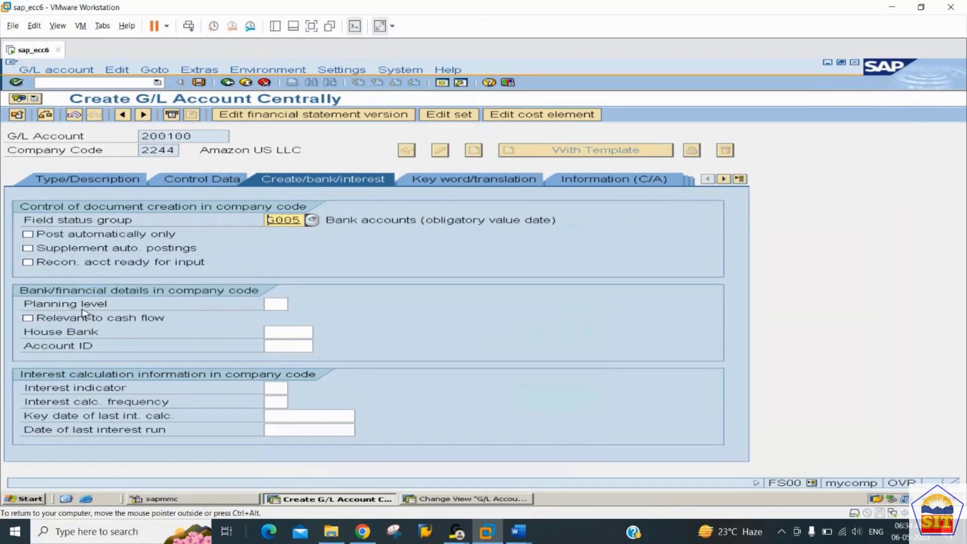
pyautogui.click(28, 319)
pyautogui.hotkey('ctrl', 's')
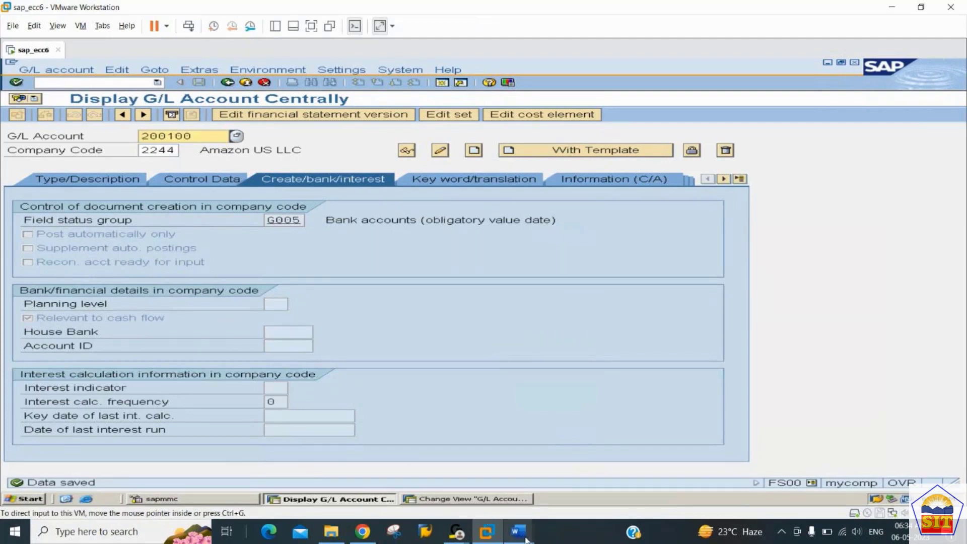
# - Switch to the GENERAL_LEDGER document in Word and read the steps for creating the Salaries account
pyautogui.moveTo(518, 531)
pyautogui.click(470, 470)
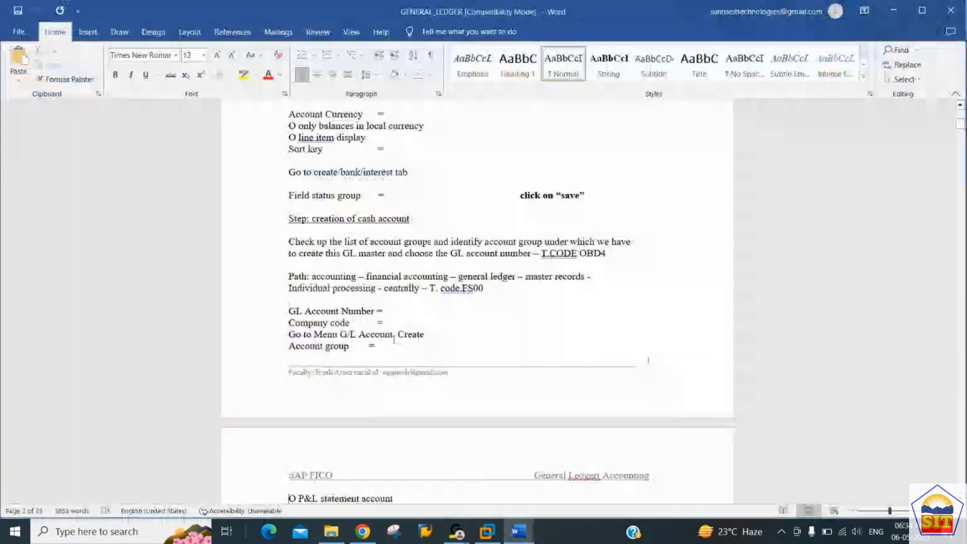
pyautogui.scroll(-1, 396, 343)
pyautogui.scroll(-6, 395, 344)
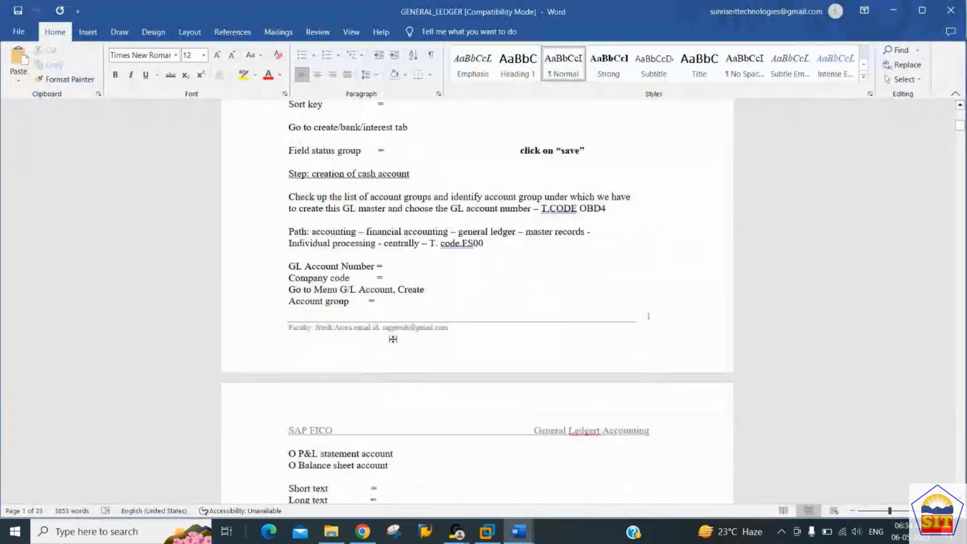
pyautogui.scroll(-7, 394, 340)
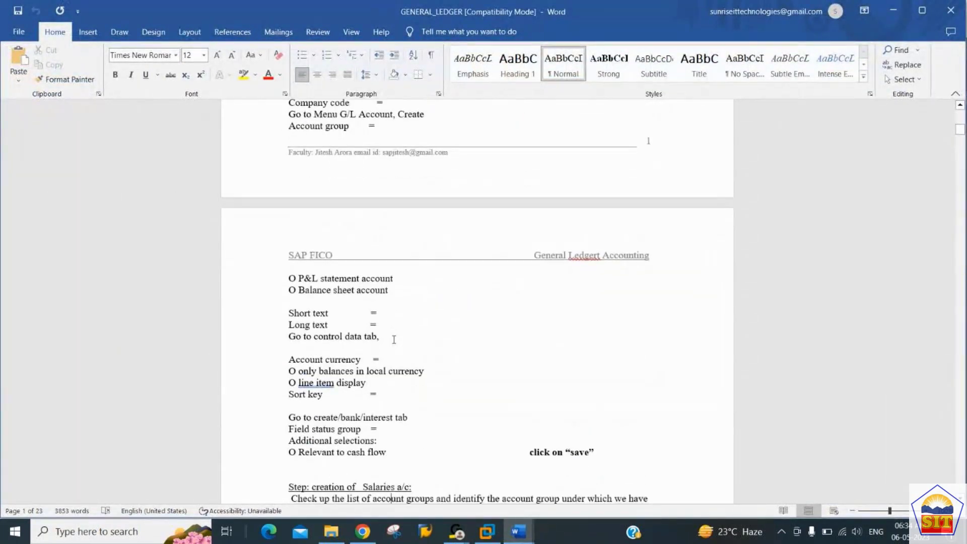
pyautogui.scroll(-1, 394, 340)
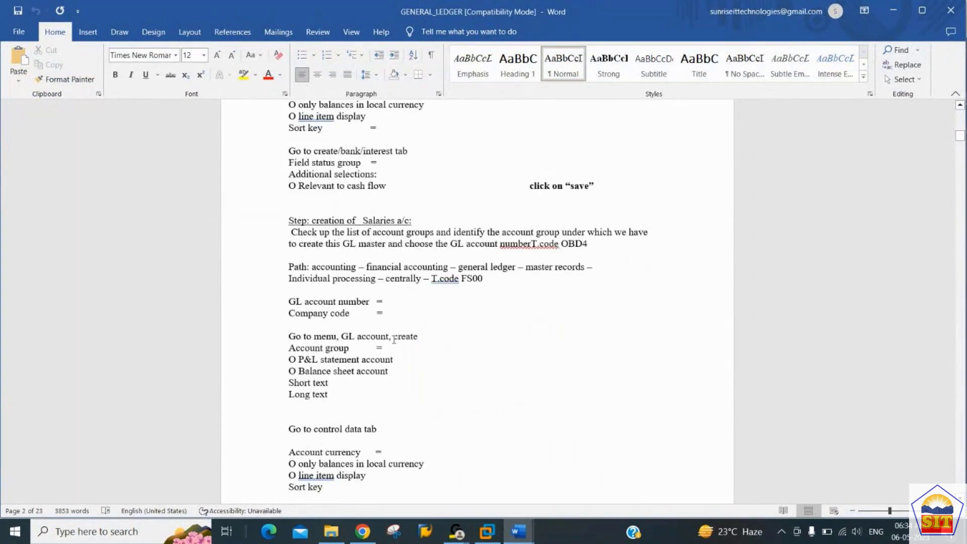
# - Return to SAP and check the number range of the EXPN account group for chart of accounts 2244
pyautogui.moveTo(487, 531)
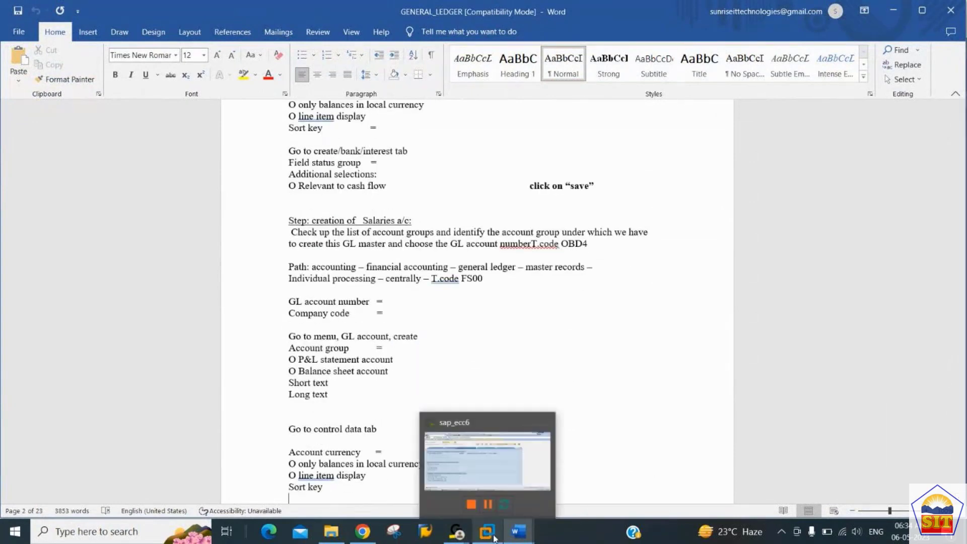
pyautogui.click(488, 470)
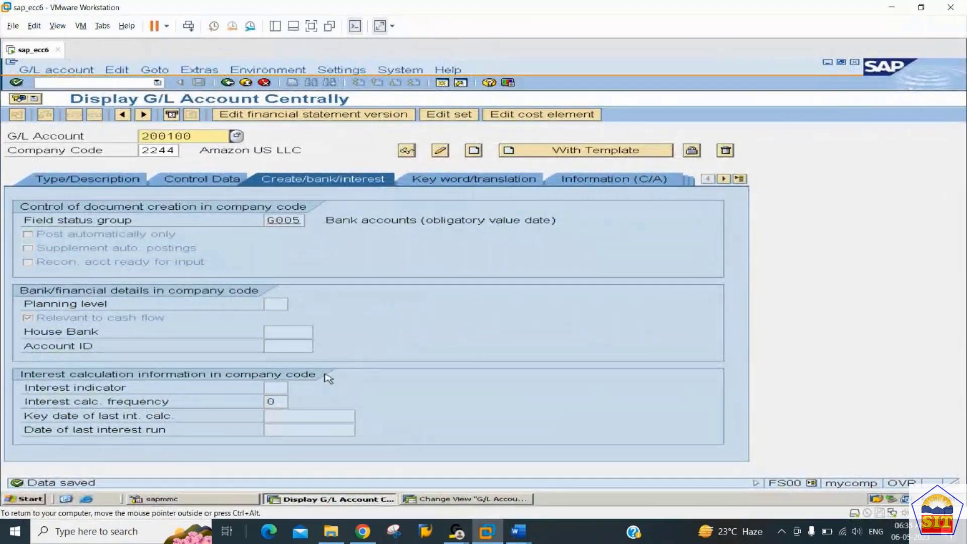
pyautogui.click(480, 502)
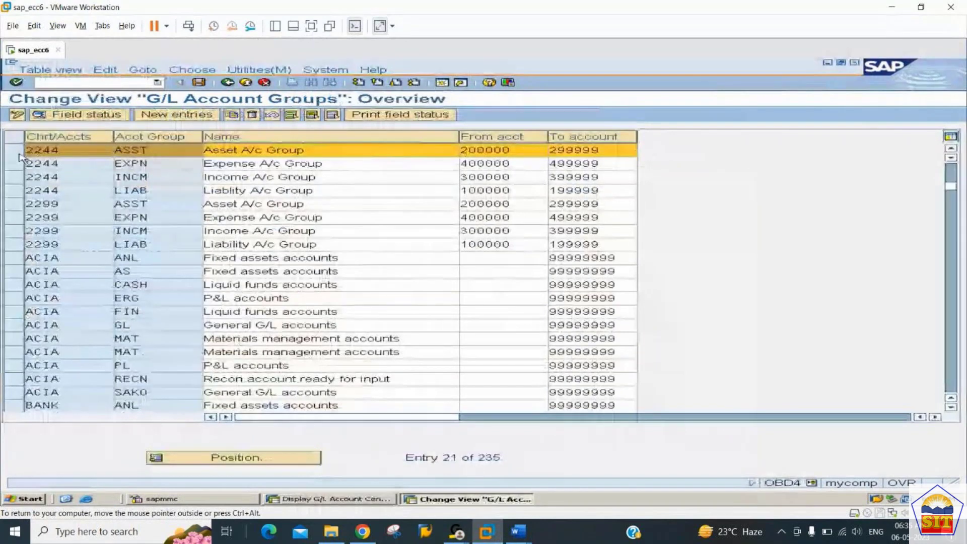
pyautogui.click(19, 154)
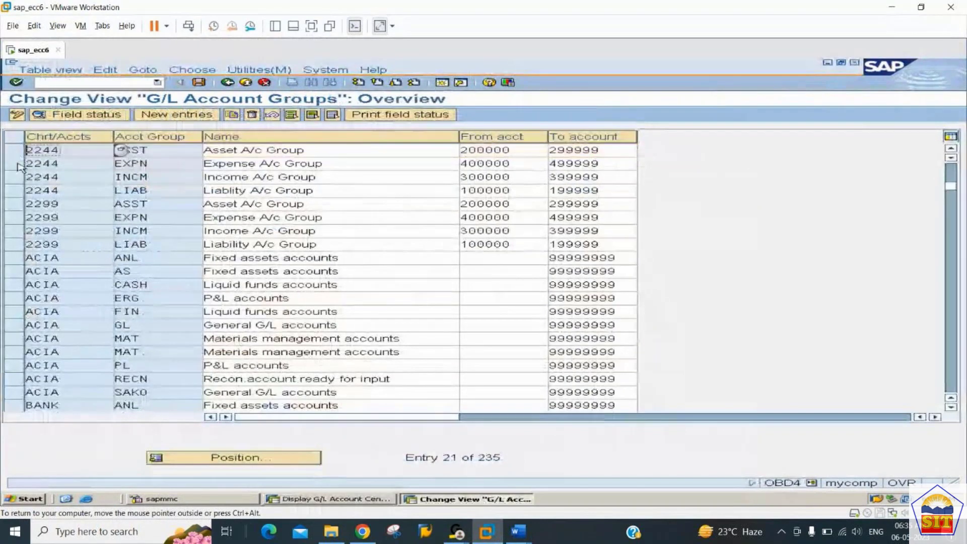
pyautogui.click(18, 164)
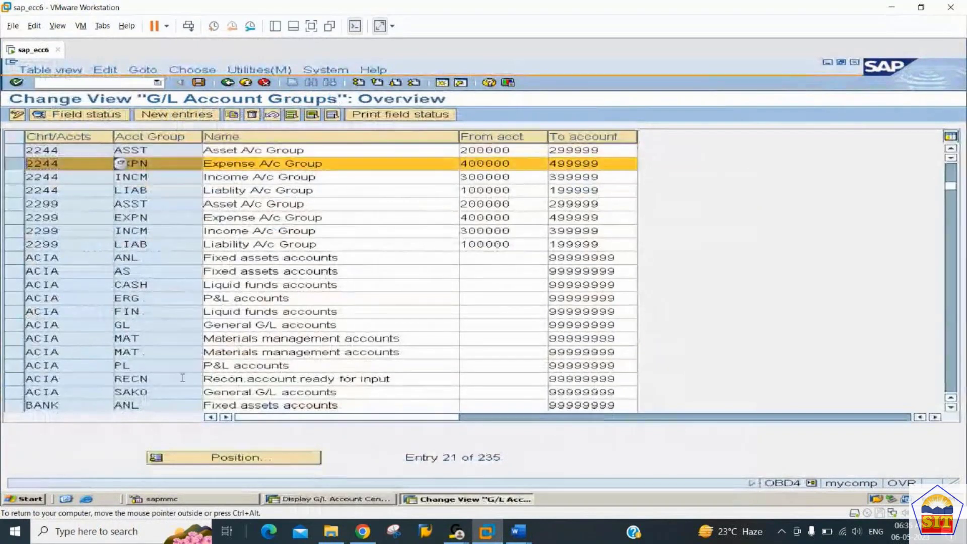
# - Start creating G/L account 400100 in company code 2244
pyautogui.click(327, 499)
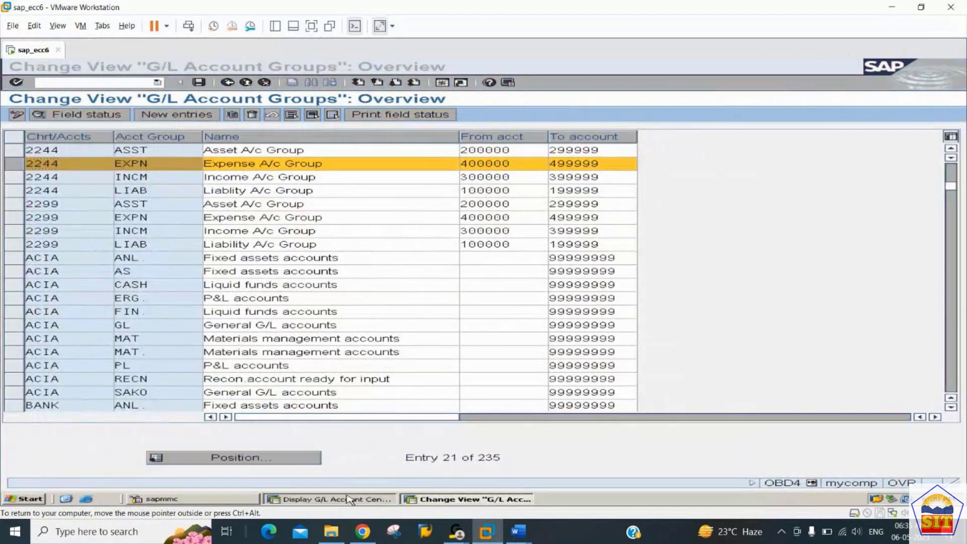
pyautogui.write('400100')
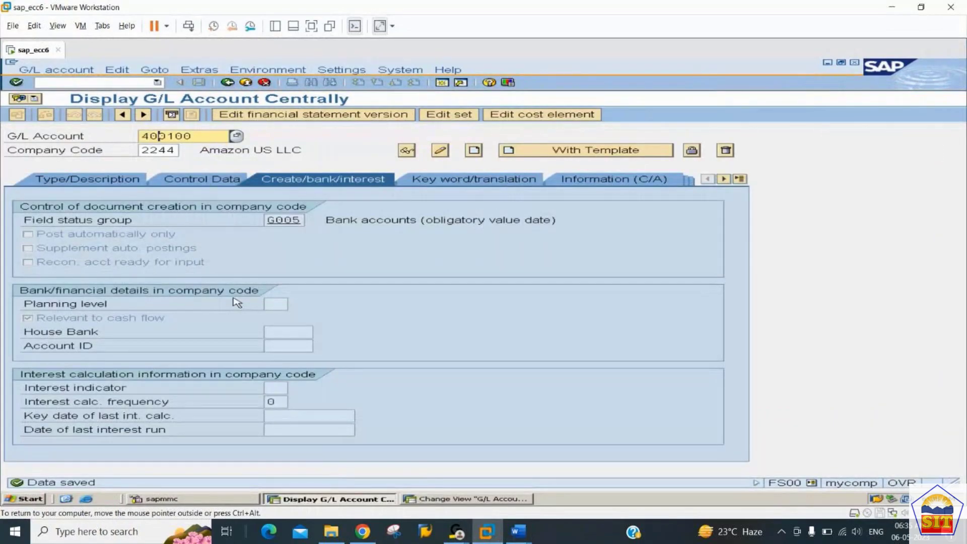
pyautogui.press('Tab')
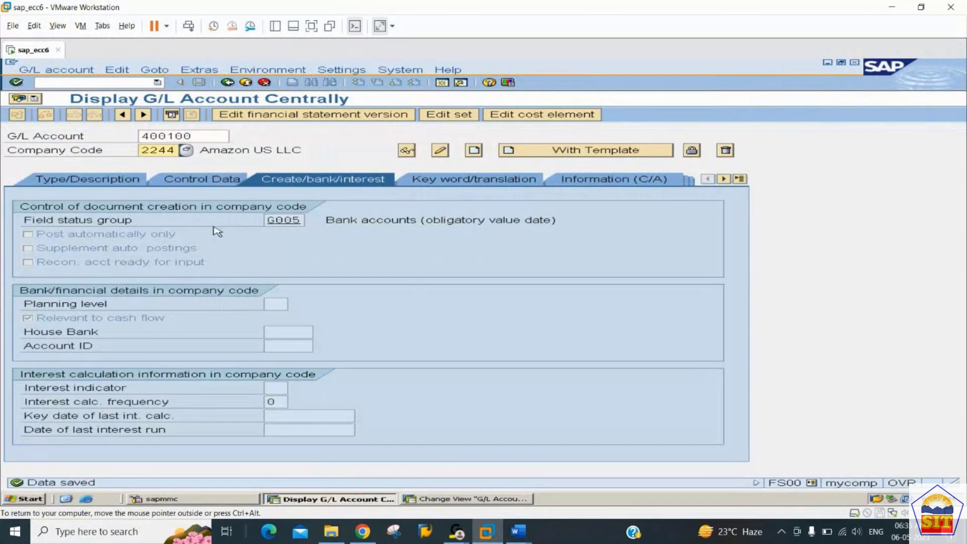
pyautogui.click(474, 150)
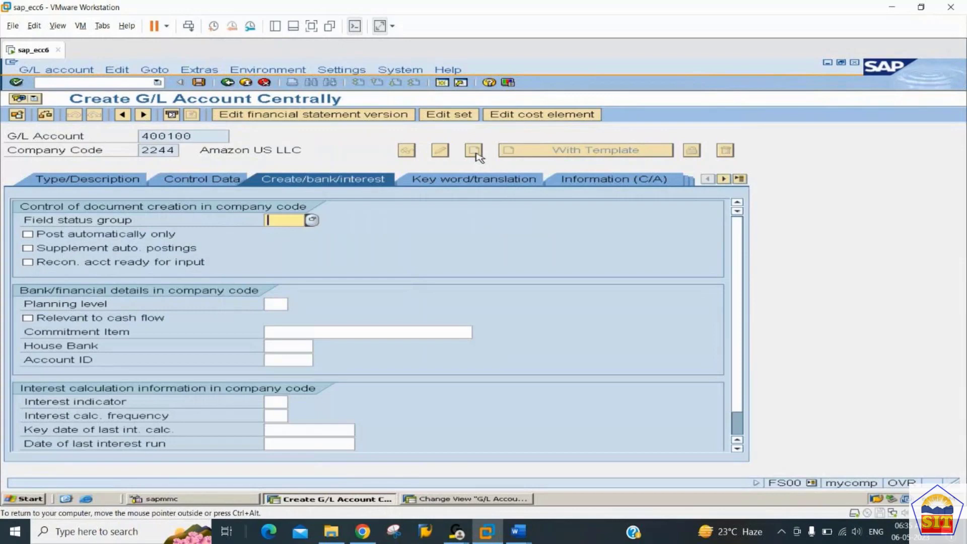
# - Assign account 400100 to the account group EXPN Expense A/c Group
pyautogui.click(75, 185)
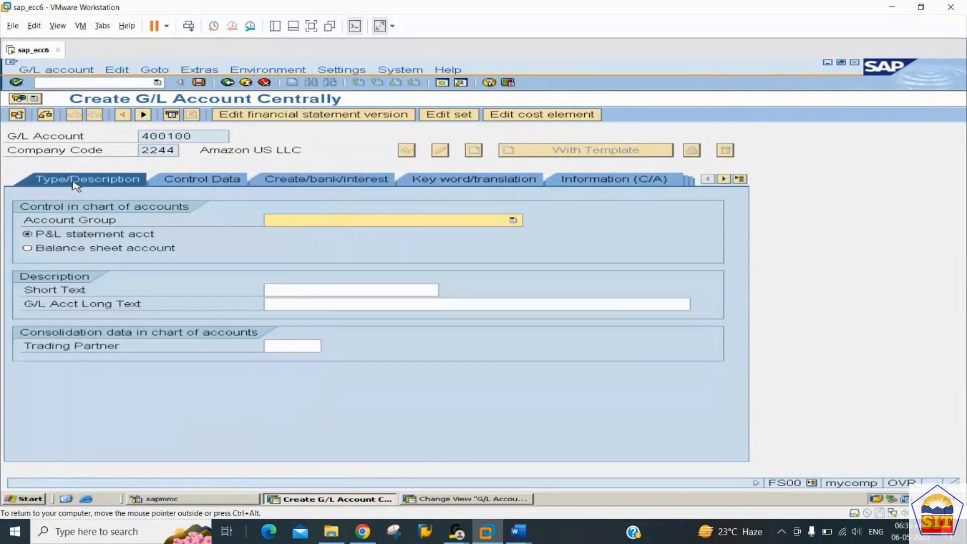
pyautogui.click(312, 222)
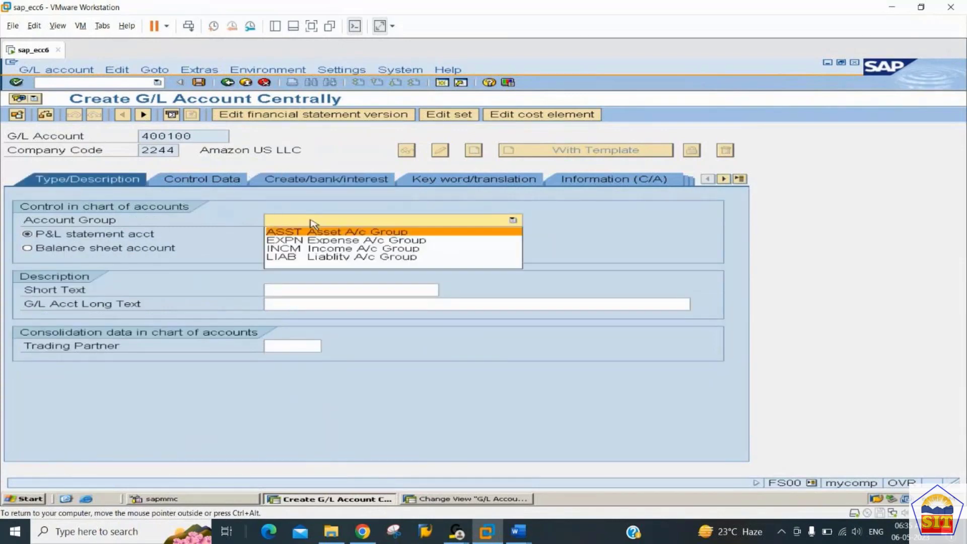
pyautogui.click(326, 240)
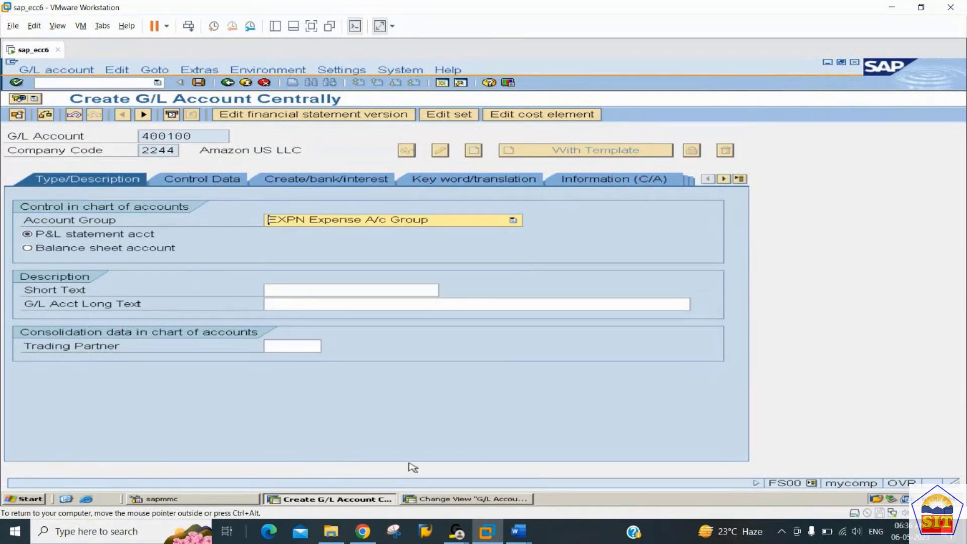
# - Check in the Word notes which statement type applies to expense accounts, and return to SAP
pyautogui.click(573, 483)
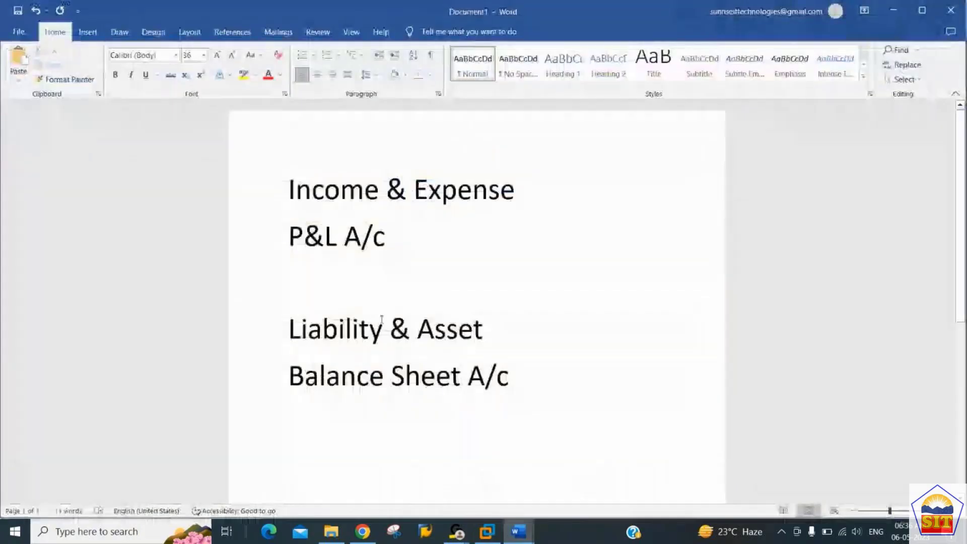
pyautogui.doubleClick(415, 190)
pyautogui.moveTo(401, 241); pyautogui.dragTo(260, 251)
pyautogui.hotkey('alt', 'Tab')
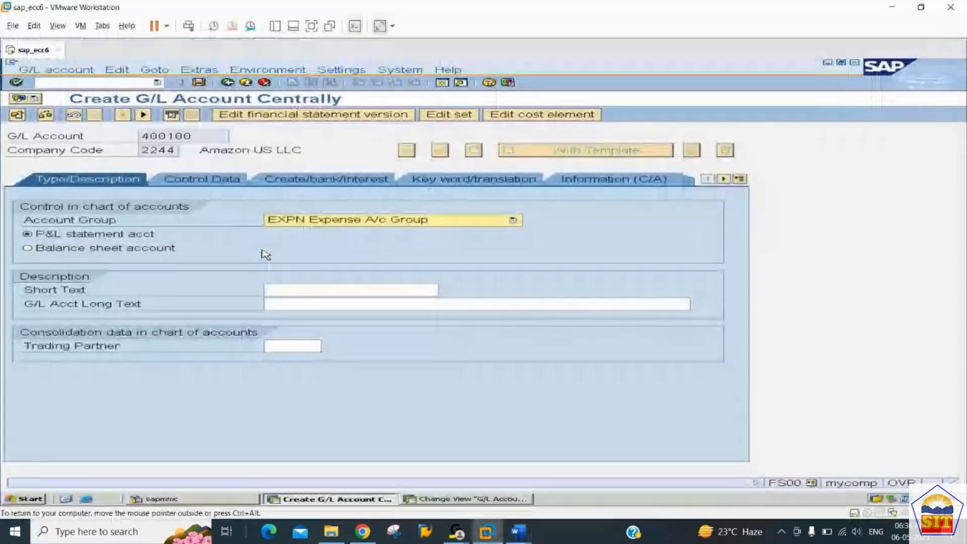
# - Enter "Salary Exp. A/c" as the short text of account 400100
pyautogui.click(286, 292)
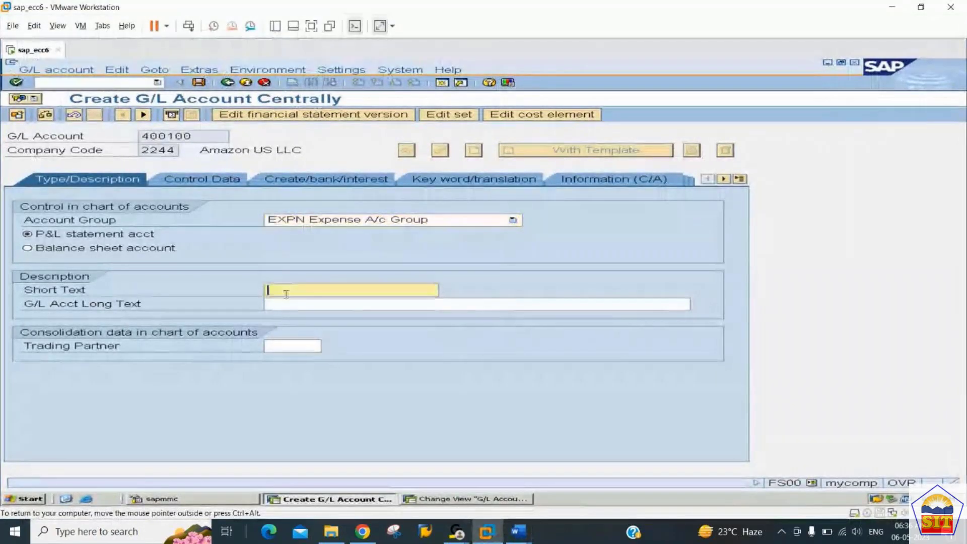
pyautogui.write('Sayr')
pyautogui.press('BackSpace')
pyautogui.press('BackSpace')
pyautogui.press('BackSpace')
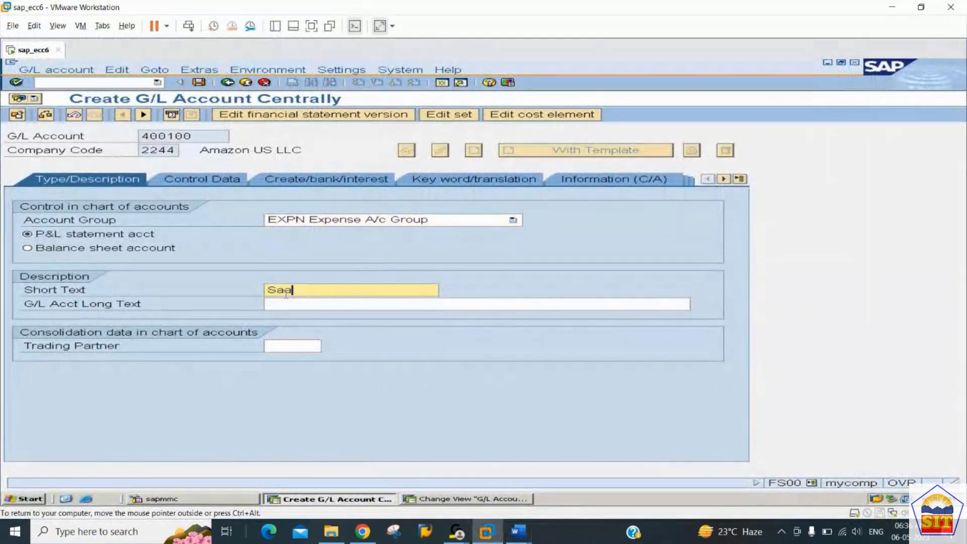
pyautogui.press('BackSpace')
pyautogui.write('Sayra')
pyautogui.press('BackSpace')
pyautogui.press('BackSpace')
pyautogui.press('BackSpace')
pyautogui.press('BackSpace')
pyautogui.write('alary E')
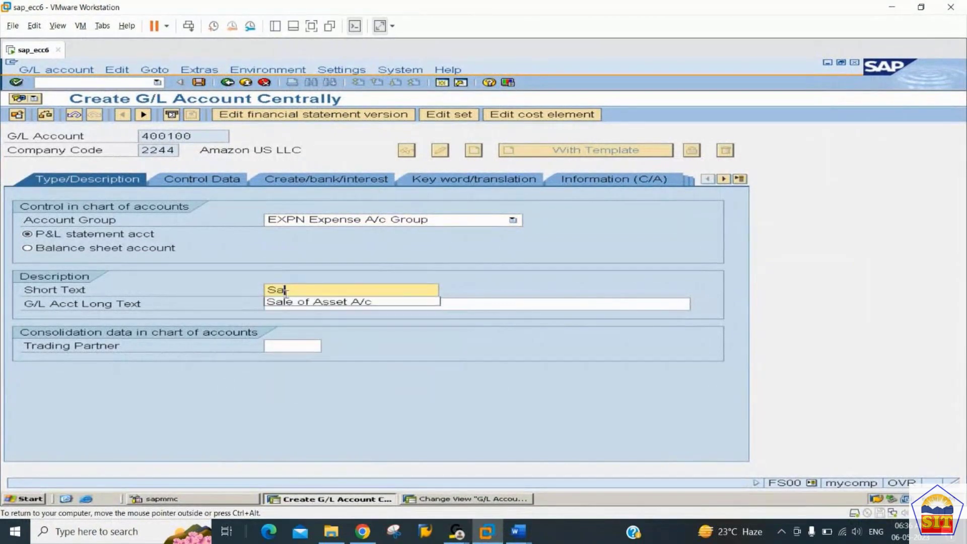
pyautogui.write('x')
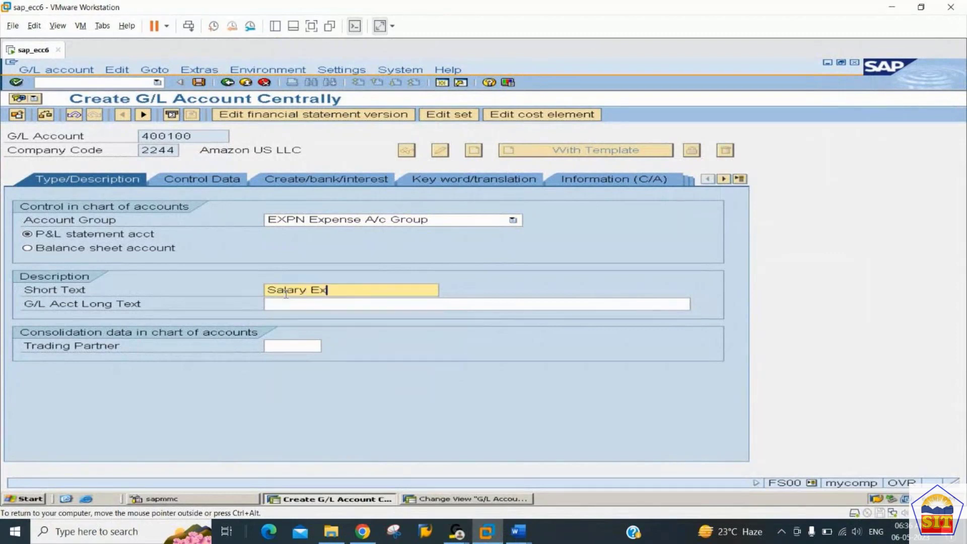
pyautogui.write('p. A/c')
# - Copy the short text of account 400100 into its G/L account long text
pyautogui.hotkey('ctrl', 'a')
pyautogui.hotkey('ctrl', 'c')
pyautogui.press('Tab')
pyautogui.hotkey('ctrl', 'v')
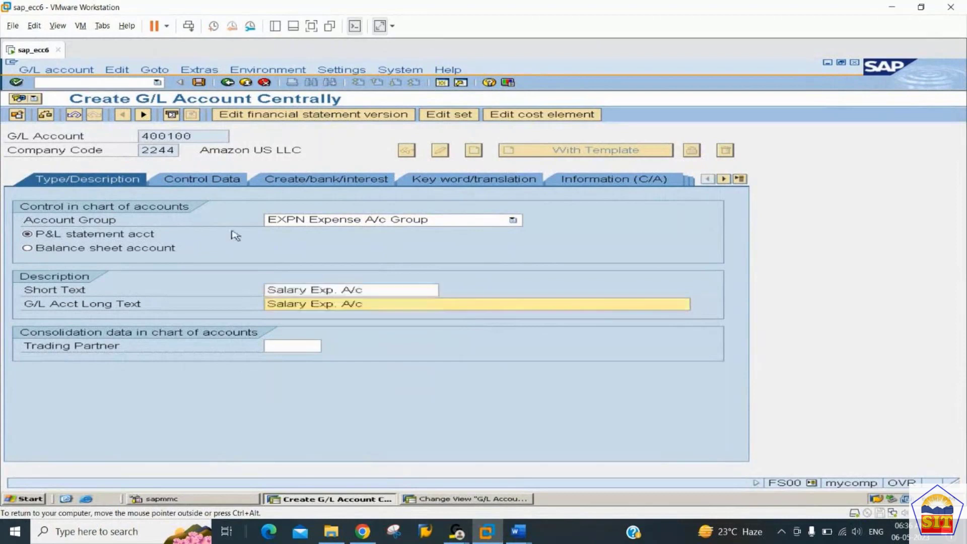
# - Enable only balances in local currency and line item display for account 400100, and set its sort key to 001
pyautogui.click(203, 179)
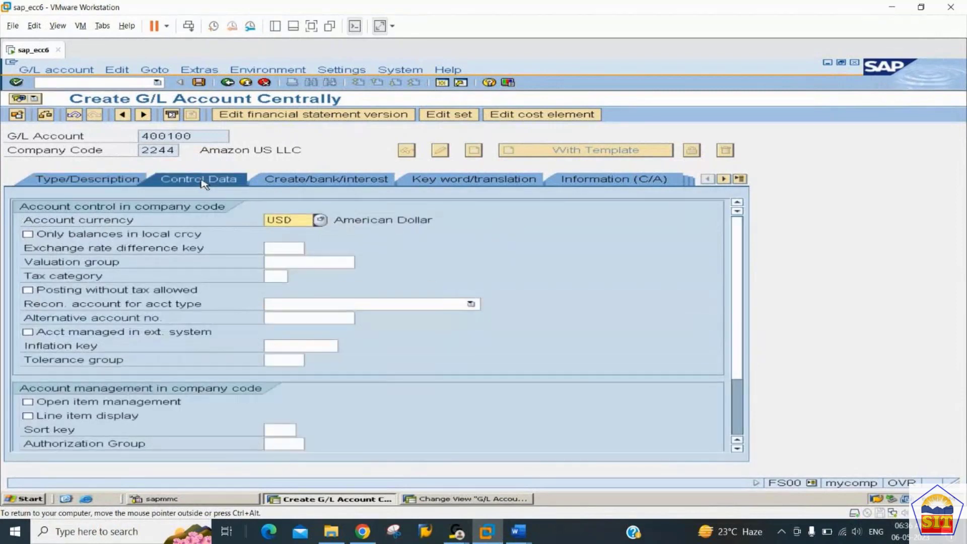
pyautogui.click(109, 236)
pyautogui.click(115, 416)
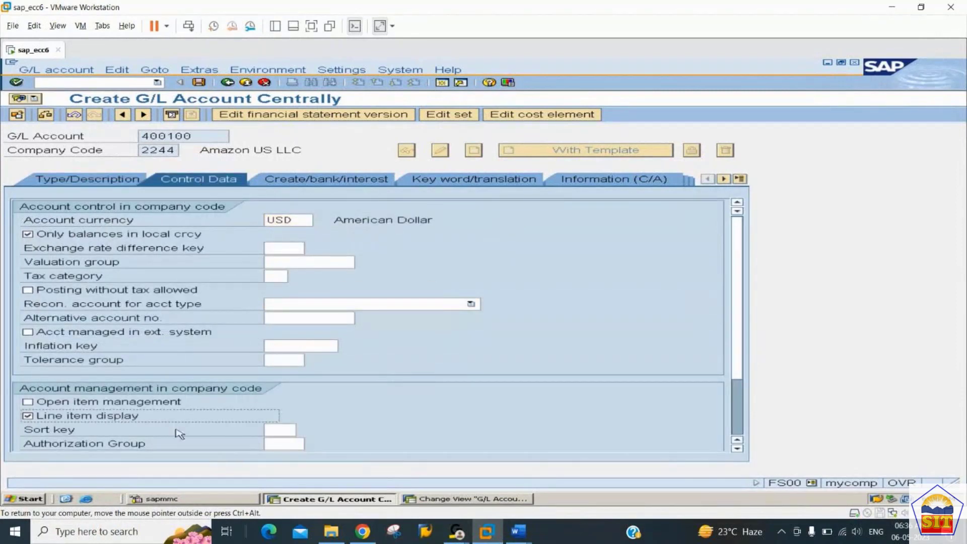
pyautogui.click(270, 429)
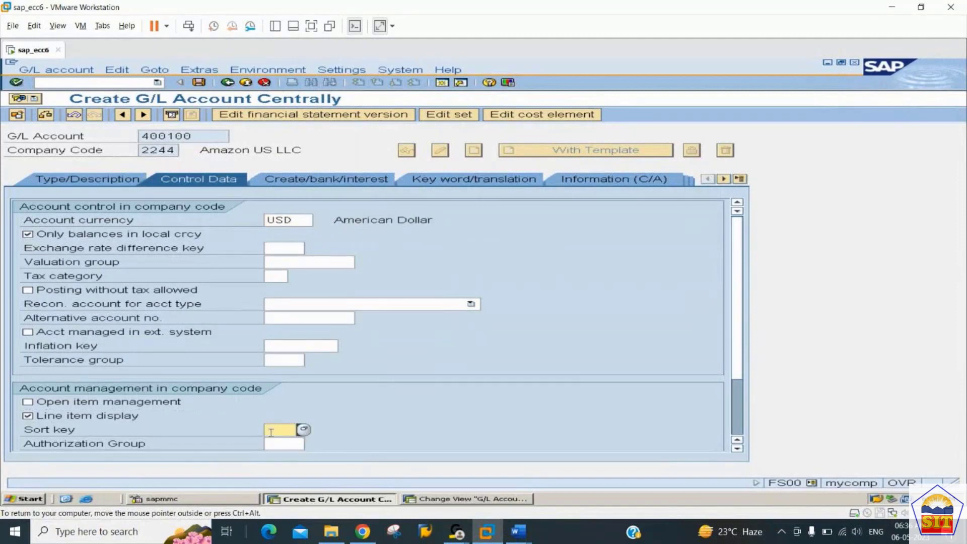
pyautogui.write('001')
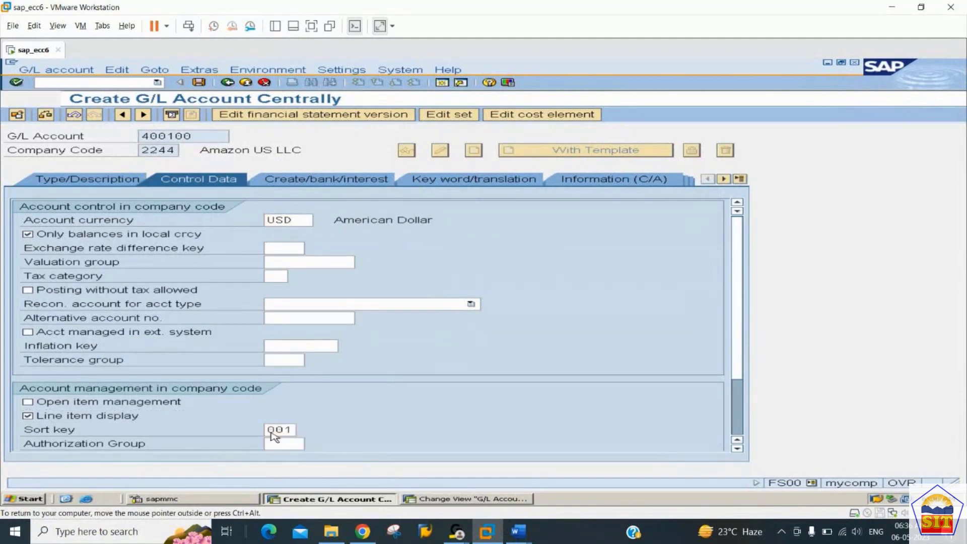
pyautogui.press('Return')
# - Set the field status group of account 400100 to G001, save the account and return to its type and description data
pyautogui.click(355, 181)
pyautogui.write('g001')
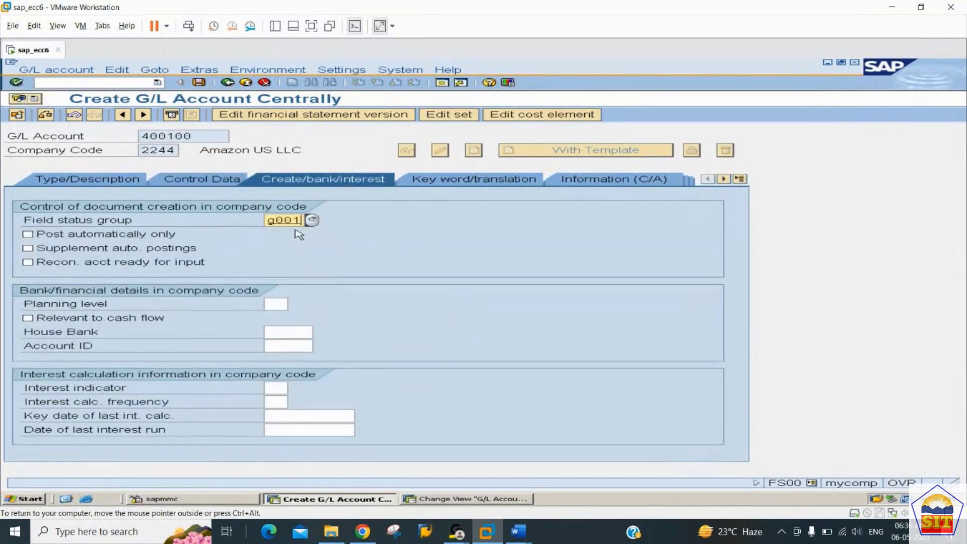
pyautogui.press('Return')
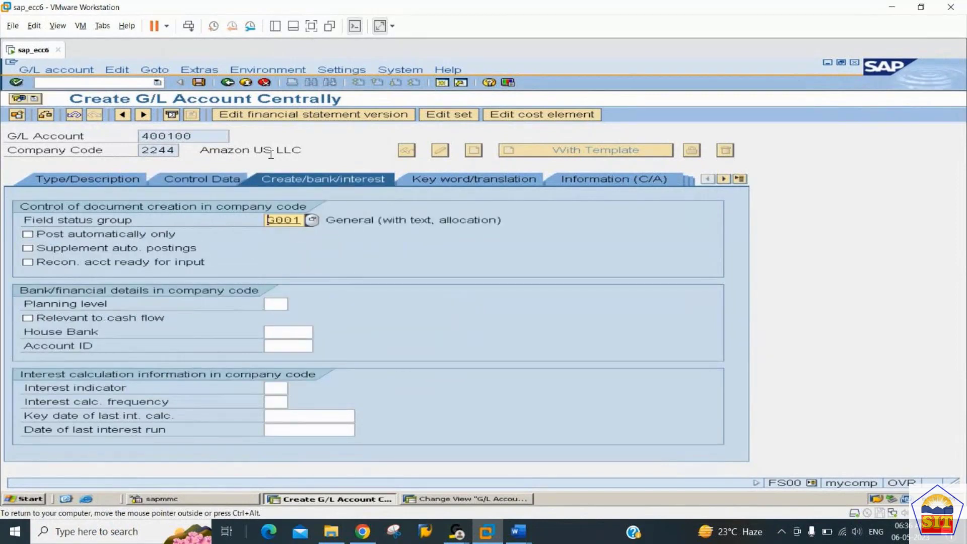
pyautogui.click(200, 82)
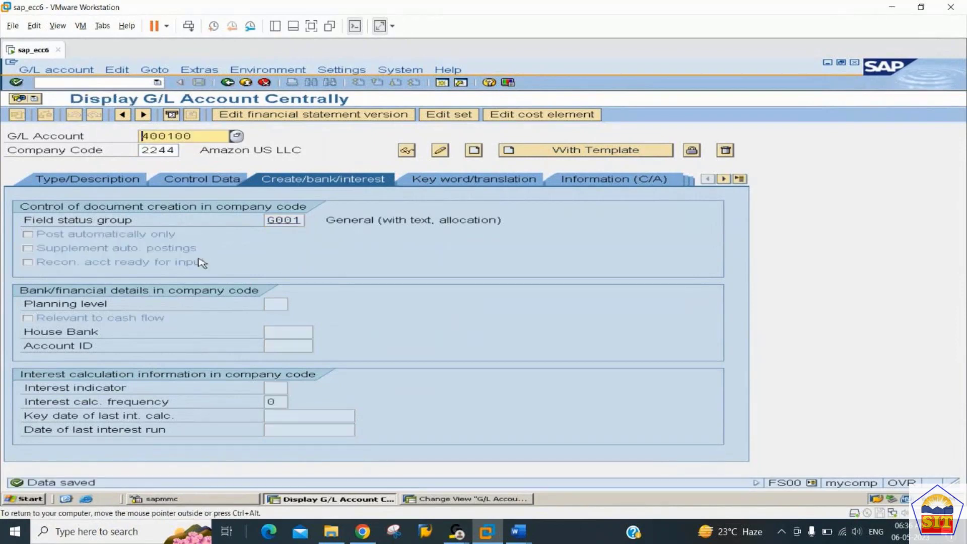
pyautogui.click(119, 181)
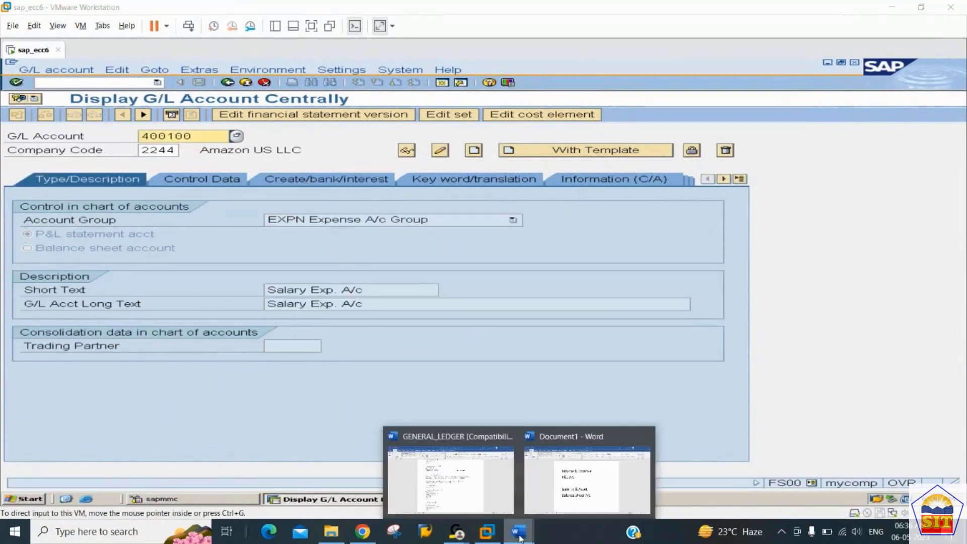
# - Switch to the GENERAL_LEDGER notes in Word and read the section on creating the wages account
pyautogui.click(453, 483)
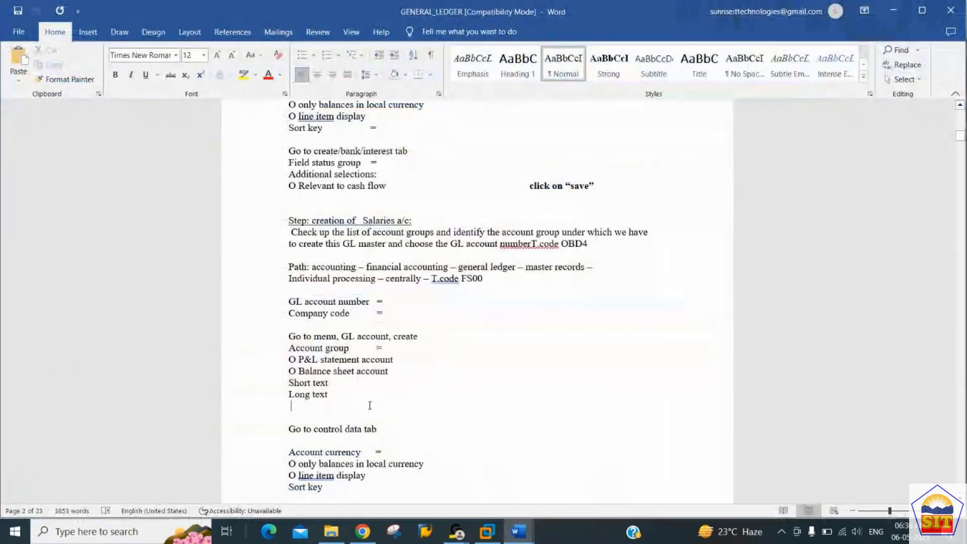
pyautogui.scroll(-1, 371, 407)
pyautogui.scroll(-13, 371, 409)
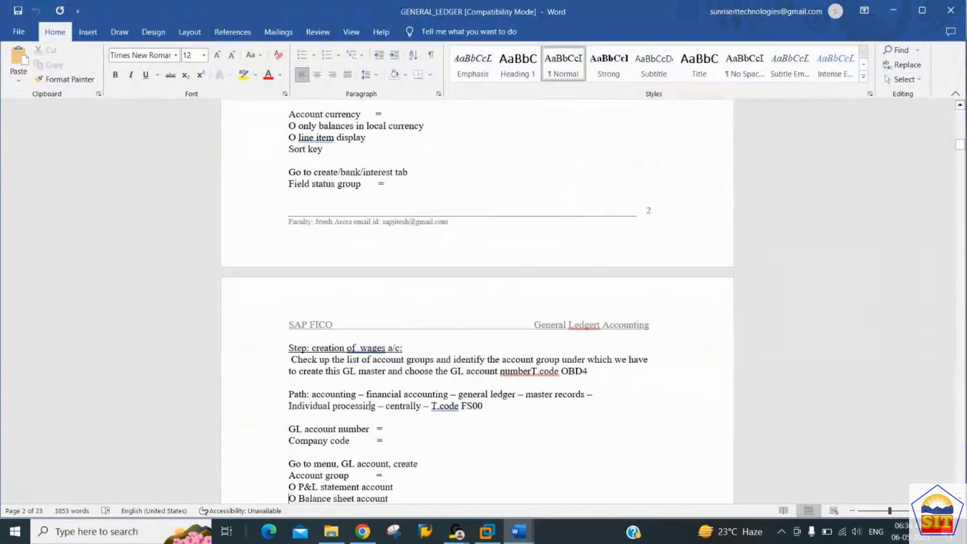
pyautogui.scroll(-2, 370, 405)
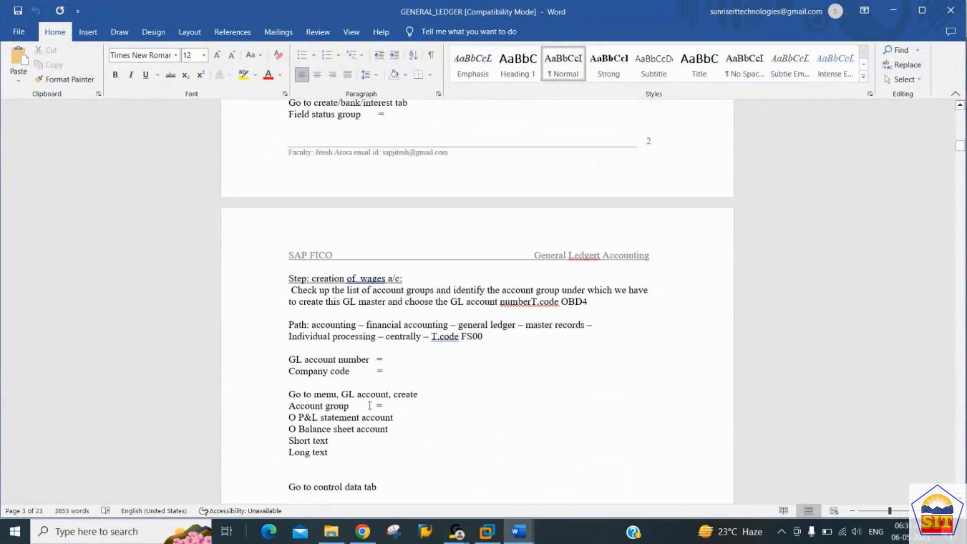
# - Delete the leading space before "Check up the list of account groups" under the wages heading, and return to SAP
pyautogui.press('Up')
pyautogui.press('Up')
pyautogui.press('Up')
pyautogui.press('Up')
pyautogui.press('Up')
pyautogui.press('Up')
pyautogui.press('Up')
pyautogui.press('Up')
pyautogui.press('Up')
pyautogui.press('Up')
pyautogui.press('Up')
pyautogui.press('Up')
pyautogui.press('Up')
pyautogui.press('Up')
pyautogui.press('Up')
pyautogui.press('Up')
pyautogui.press('Up')
pyautogui.press('Up')
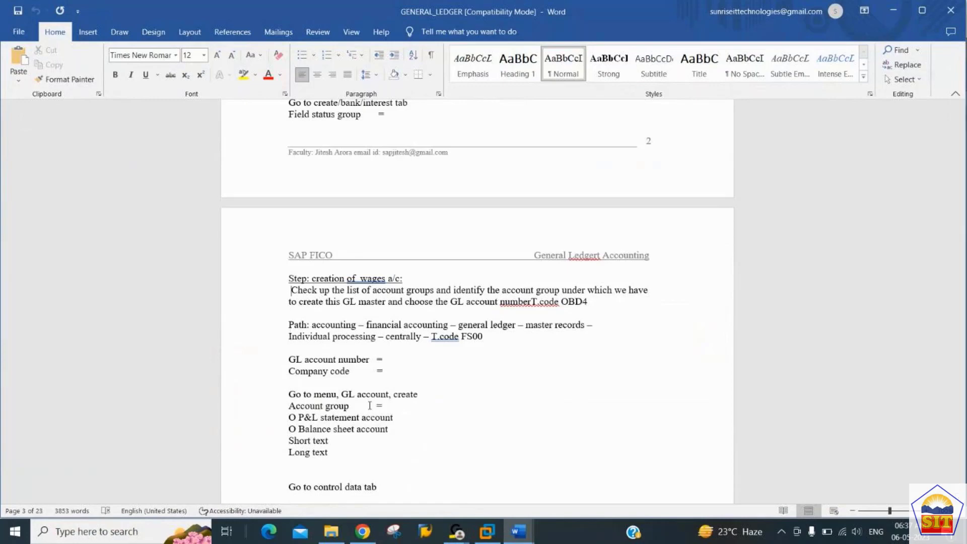
pyautogui.press('Delete')
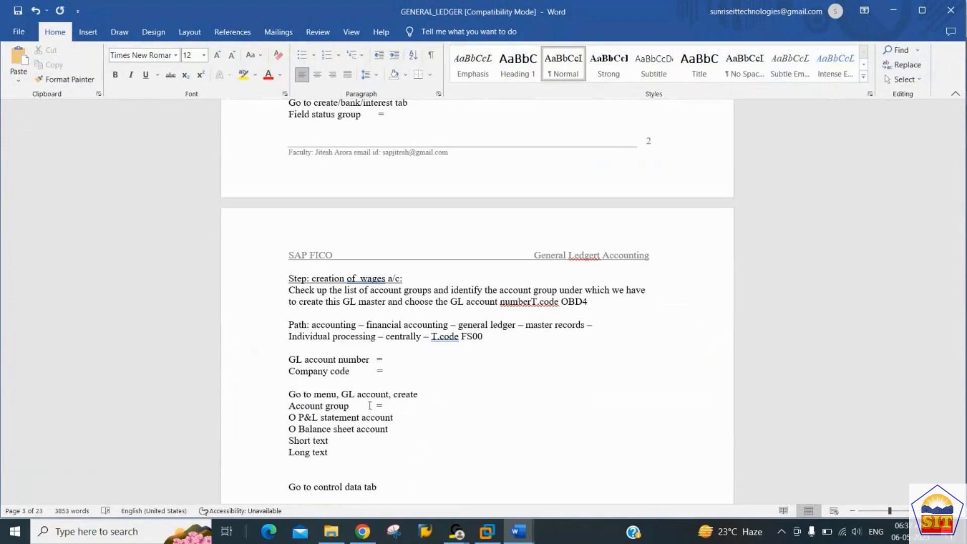
pyautogui.hotkey('alt', 'Tab')
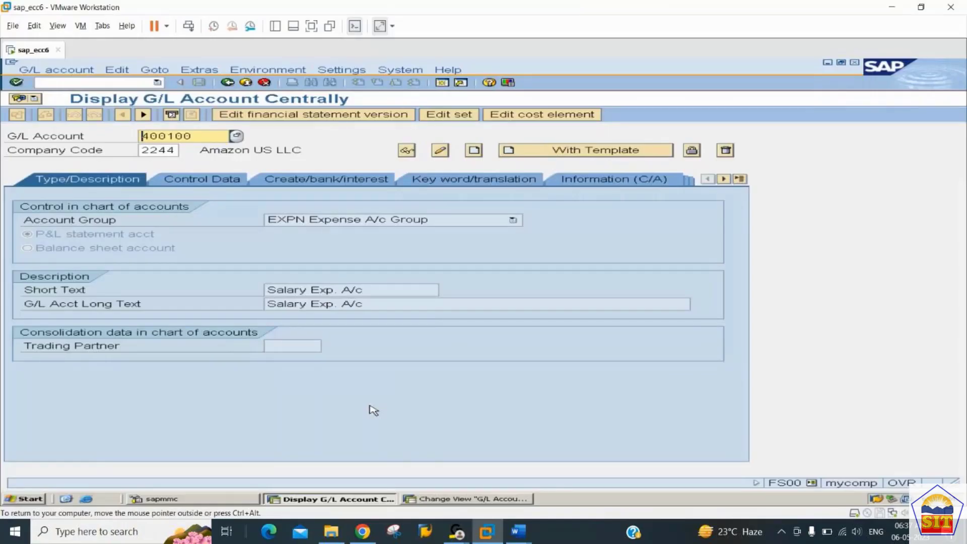
# - Enter 400200 as the G/L account number for company code 2244
pyautogui.click(211, 135)
pyautogui.press('BackSpace')
pyautogui.press('BackSpace')
pyautogui.press('BackSpace')
pyautogui.write('2')
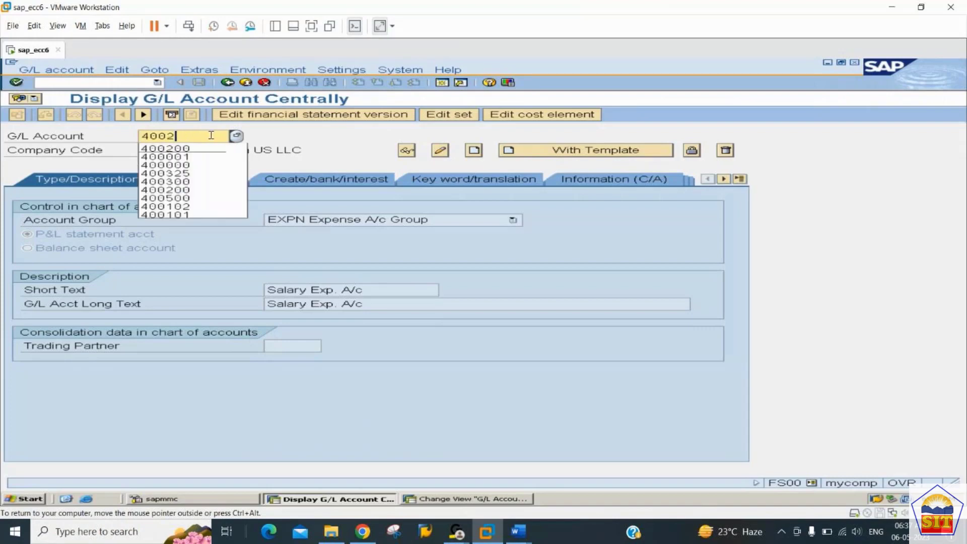
pyautogui.write('00')
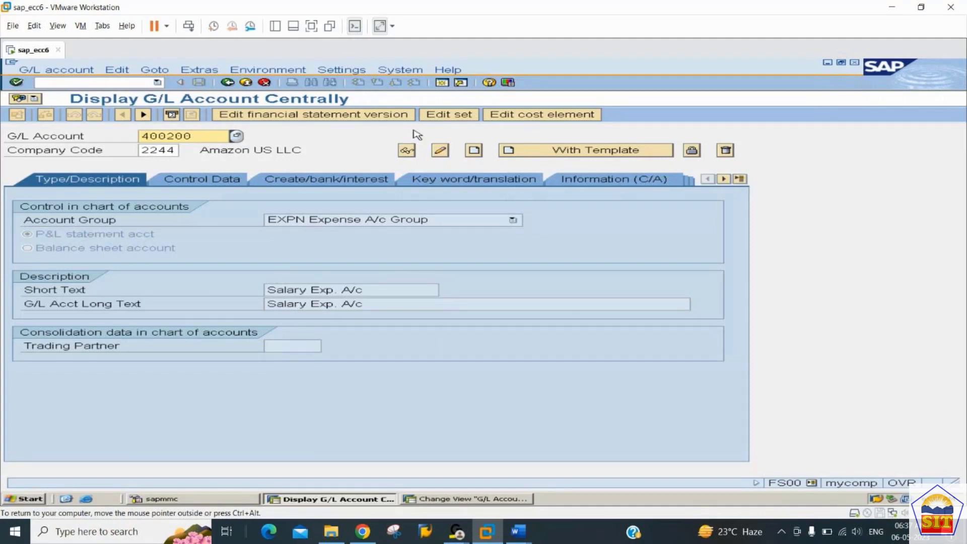
# - Create account 400200 with a template, using account 400100 in company code 2244 as the reference
pyautogui.click(556, 154)
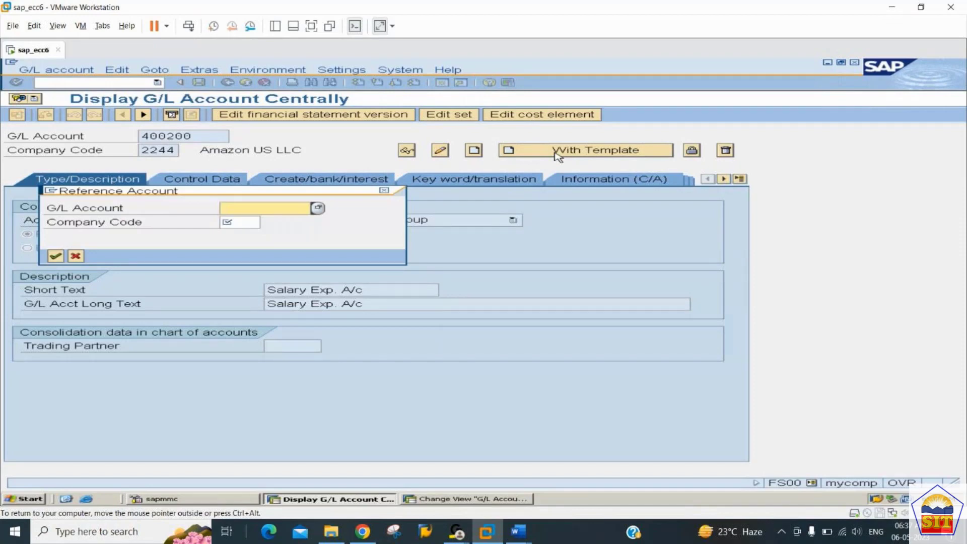
pyautogui.write('400100')
pyautogui.press('Tab')
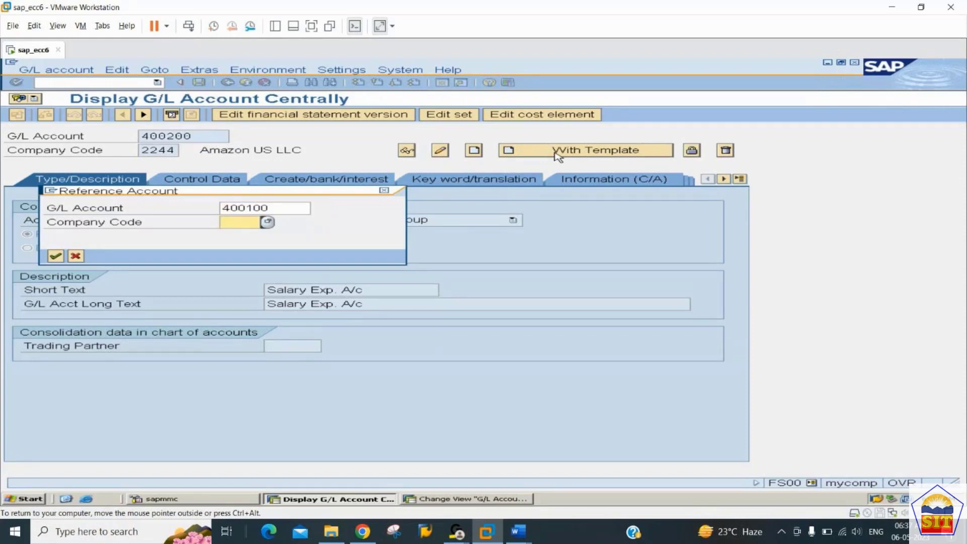
pyautogui.write('2244')
pyautogui.press('Return')
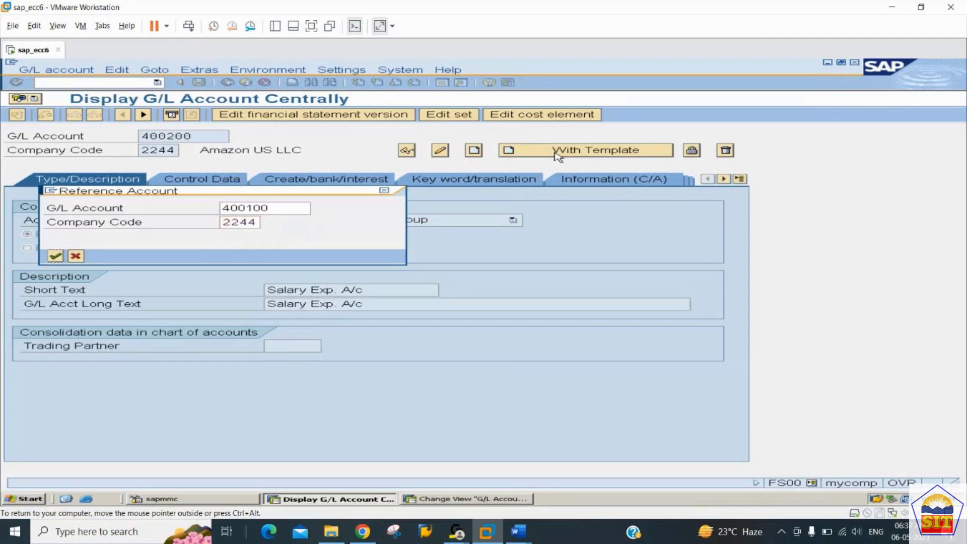
pyautogui.press('Return')
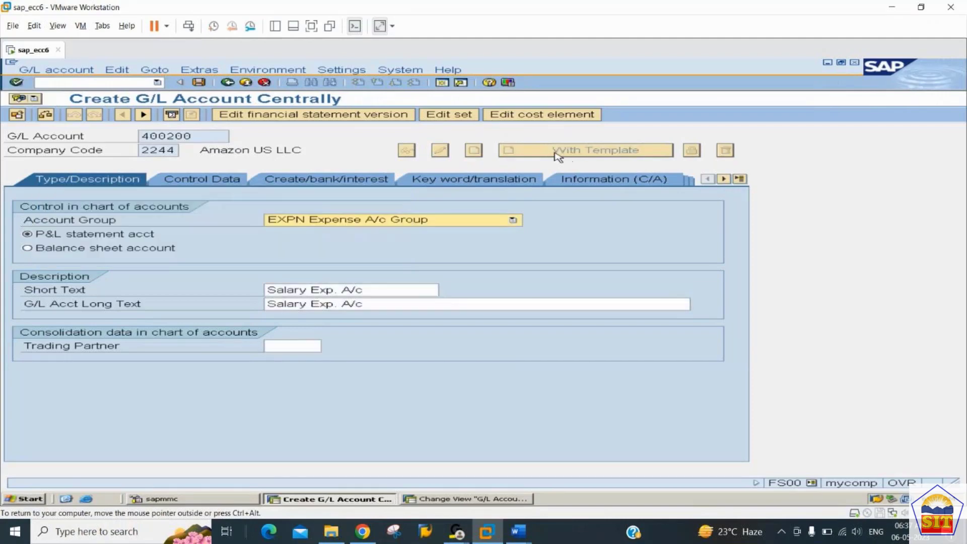
# - Review the control data and field status group copied from the reference into account 400200
pyautogui.click(222, 180)
pyautogui.click(310, 181)
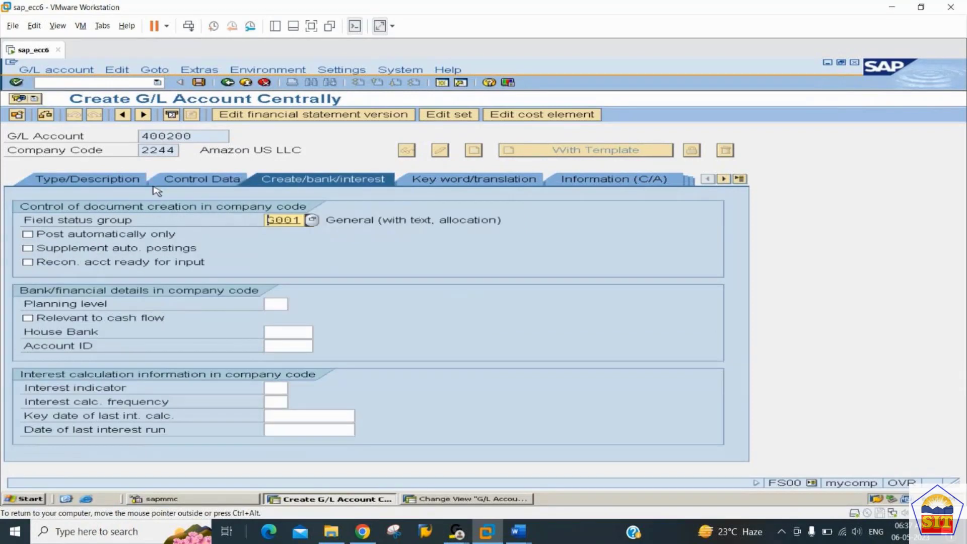
pyautogui.click(145, 182)
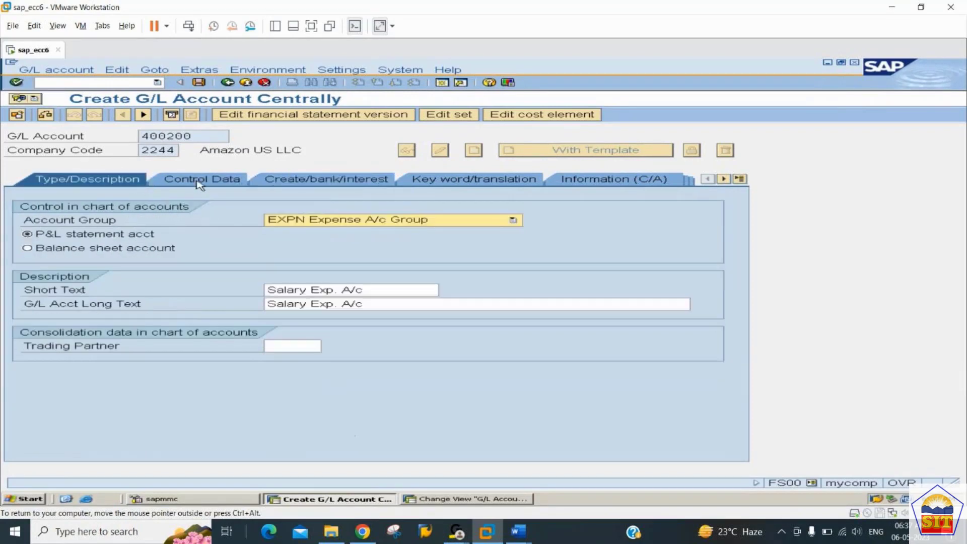
pyautogui.click(204, 181)
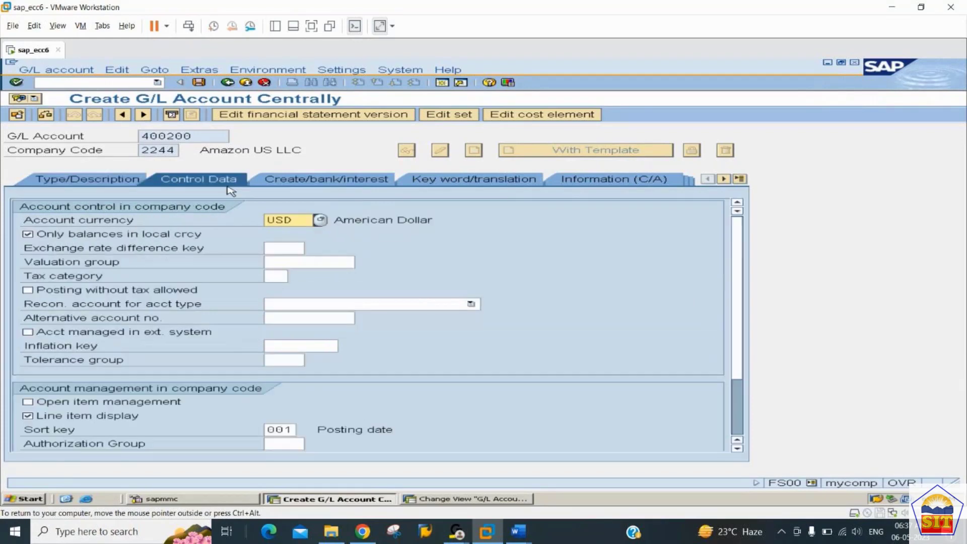
pyautogui.click(277, 180)
pyautogui.click(101, 189)
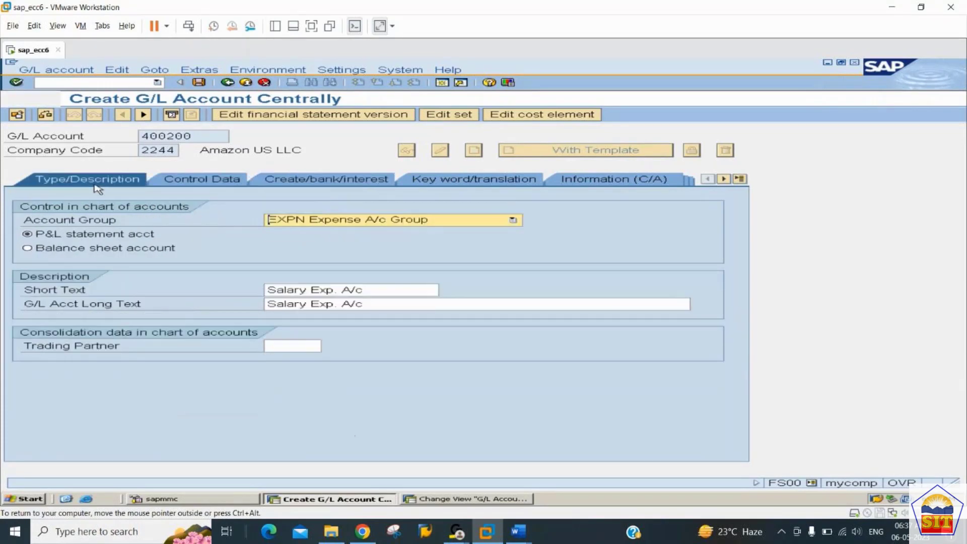
# - Replace the short text of account 400200 with "Wage Exp. A/c"
pyautogui.click(370, 290)
pyautogui.moveTo(370, 290); pyautogui.dragTo(228, 313)
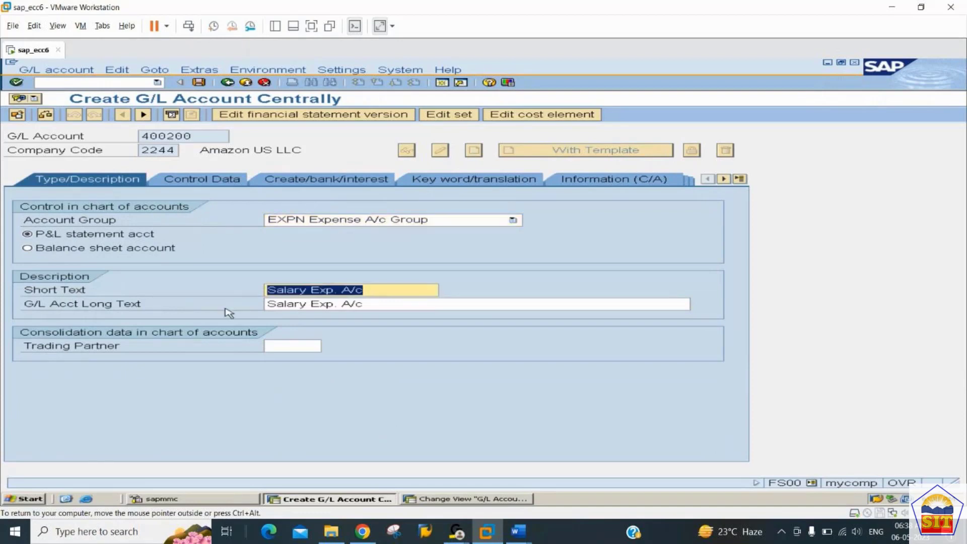
pyautogui.write('Wage ')
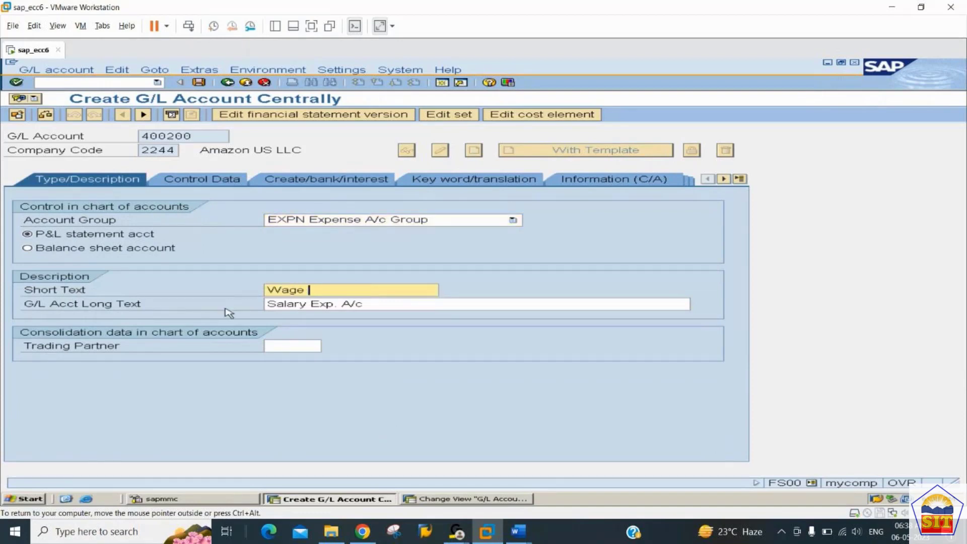
pyautogui.write('Exp. A/c')
# - Copy the short text of account 400200 over its G/L account long text and remove the leftover characters
pyautogui.hotkey('shift', 'Home')
pyautogui.hotkey('ctrl', 'c')
pyautogui.press('Tab')
pyautogui.hotkey('ctrl', 'v')
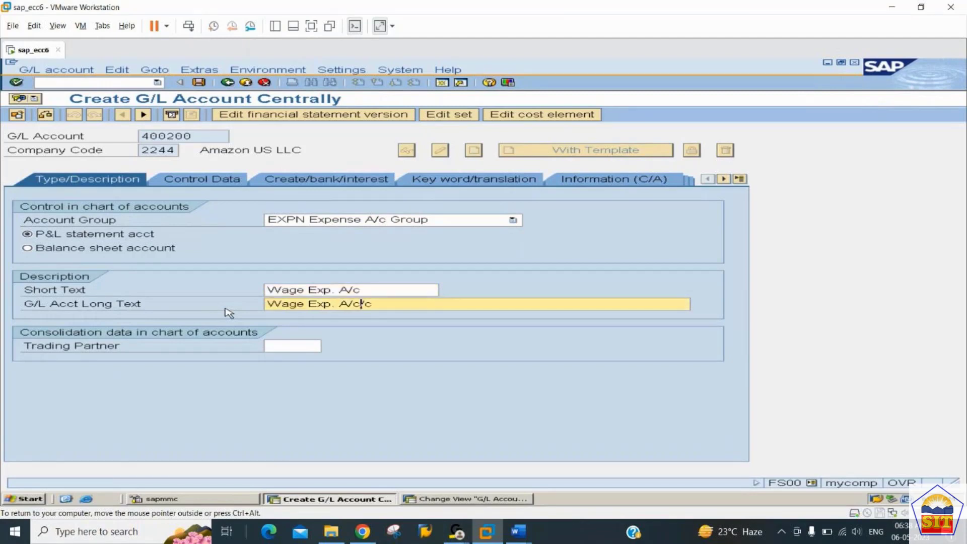
pyautogui.press('Delete')
pyautogui.press('Delete')
# - Check the control data and document creation settings of account 400200 once more, and save the account
pyautogui.click(225, 180)
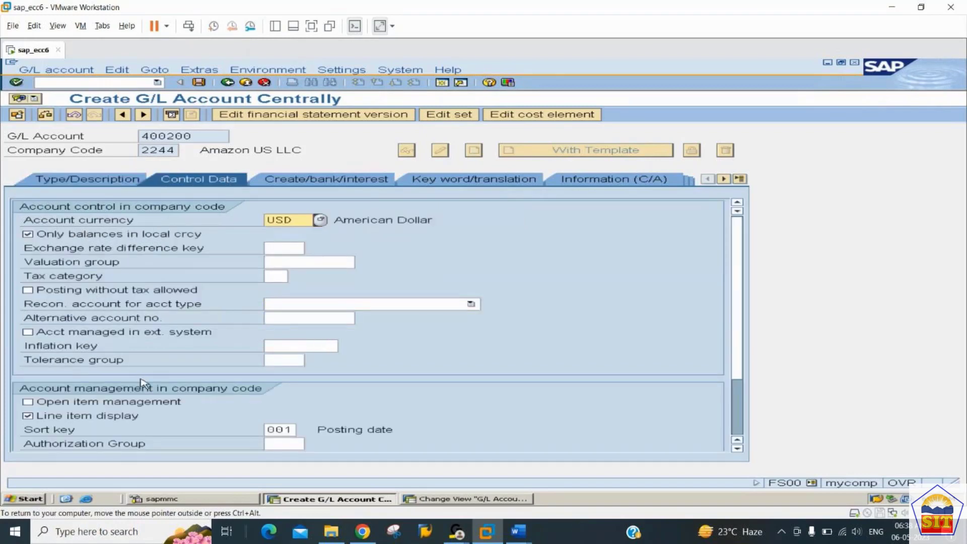
pyautogui.click(313, 183)
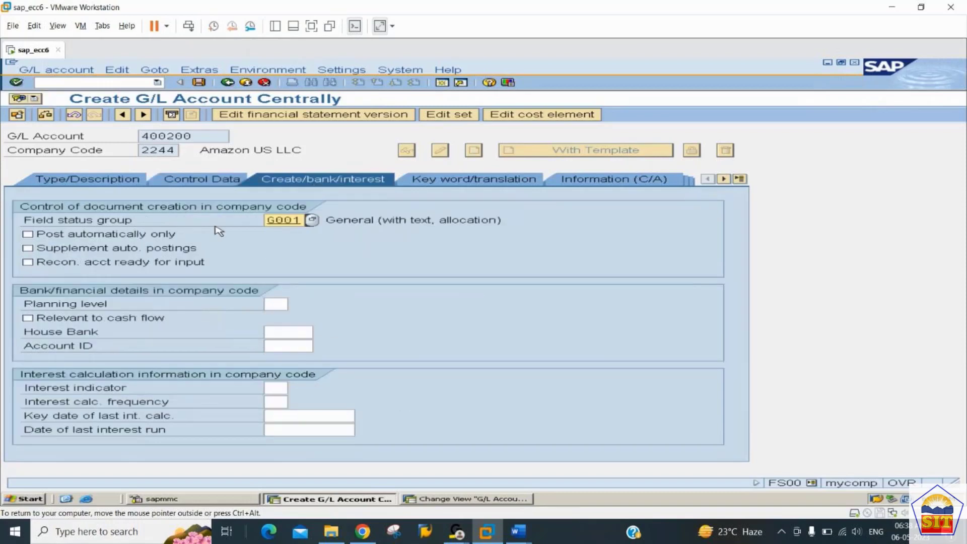
pyautogui.click(90, 180)
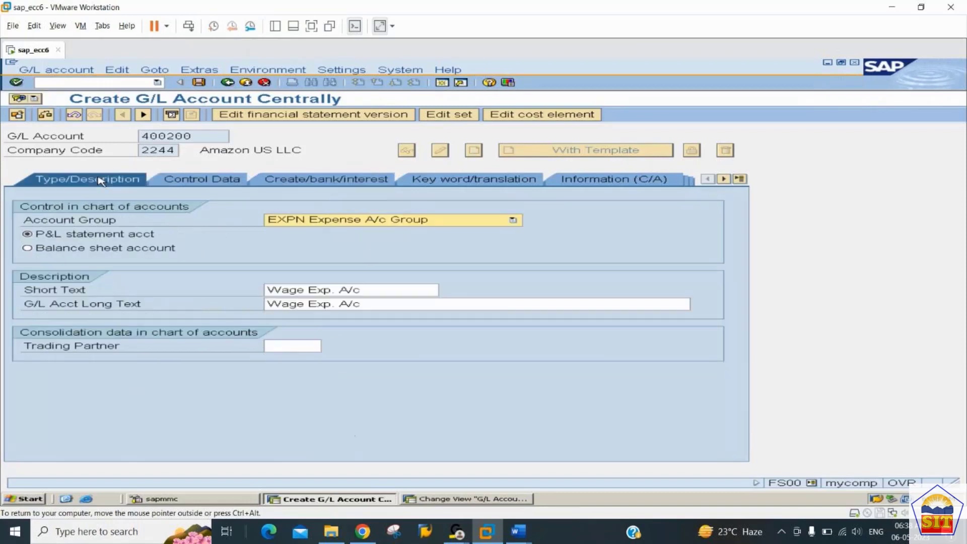
pyautogui.click(199, 83)
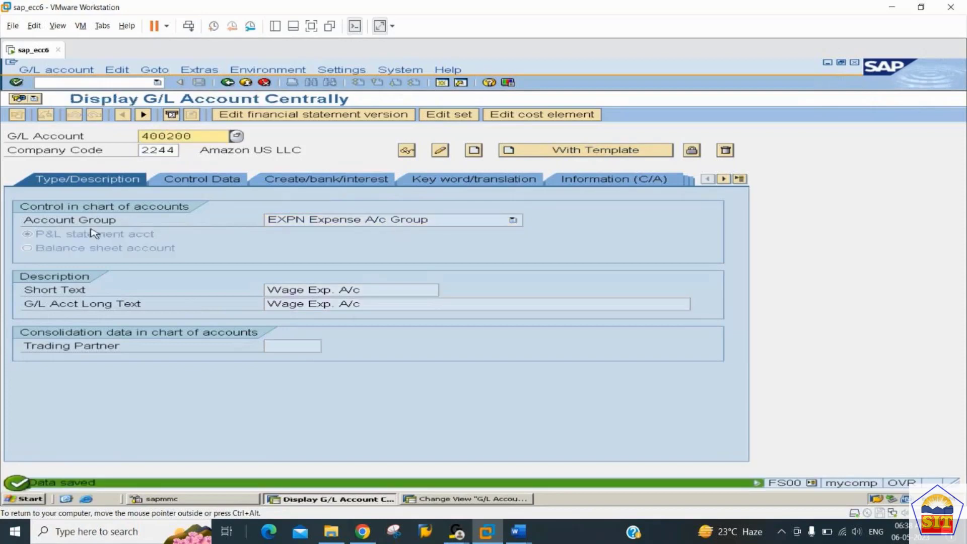
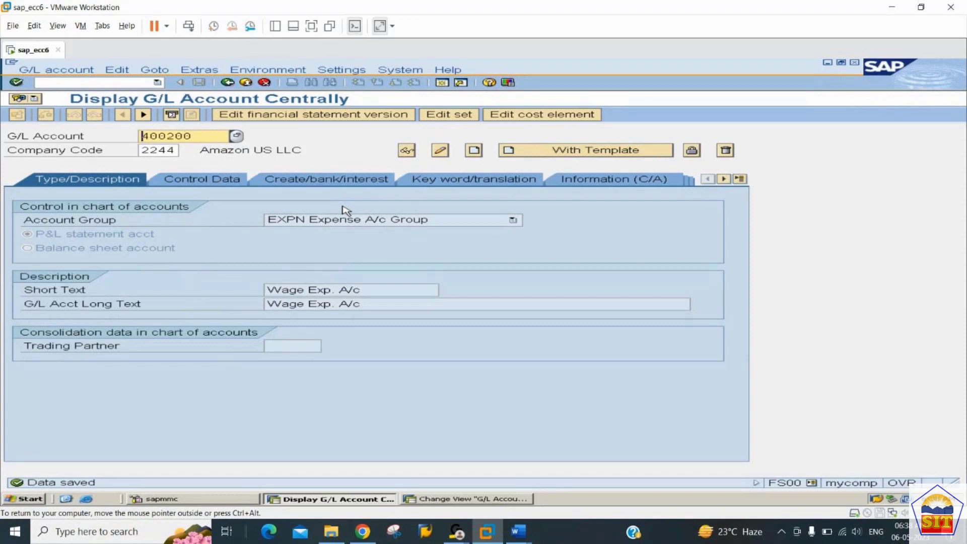
# - Enter 400300 as the G/L account number of the next expense account
pyautogui.press('Right')
pyautogui.press('Right')
pyautogui.press('Right')
pyautogui.press('Right')
pyautogui.press('Right')
pyautogui.press('Right')
pyautogui.press('BackSpace')
pyautogui.press('BackSpace')
pyautogui.press('BackSpace')
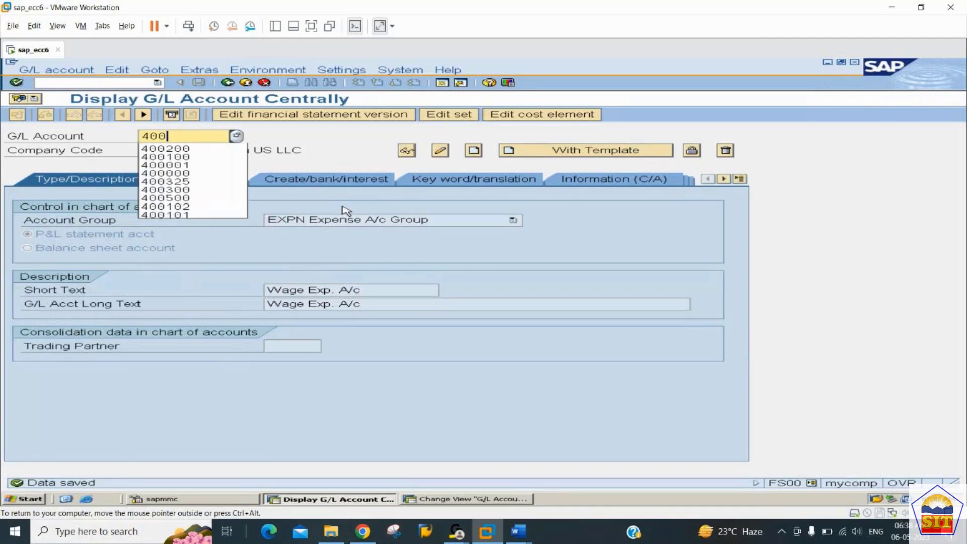
pyautogui.write('300')
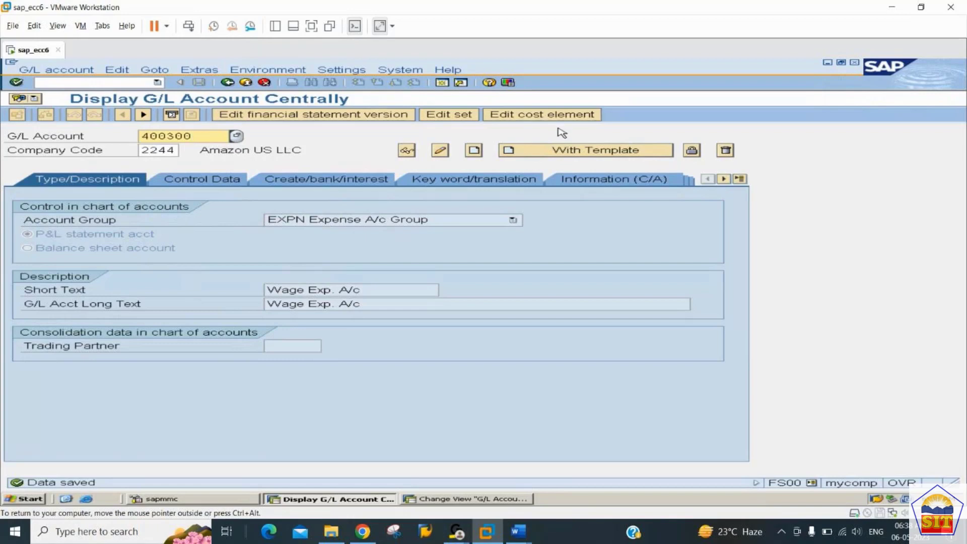
# - Start creating G/L account 400300 from template account 400100 in company code 2244, and check its control data and create/bank/interest settings
pyautogui.click(583, 153)
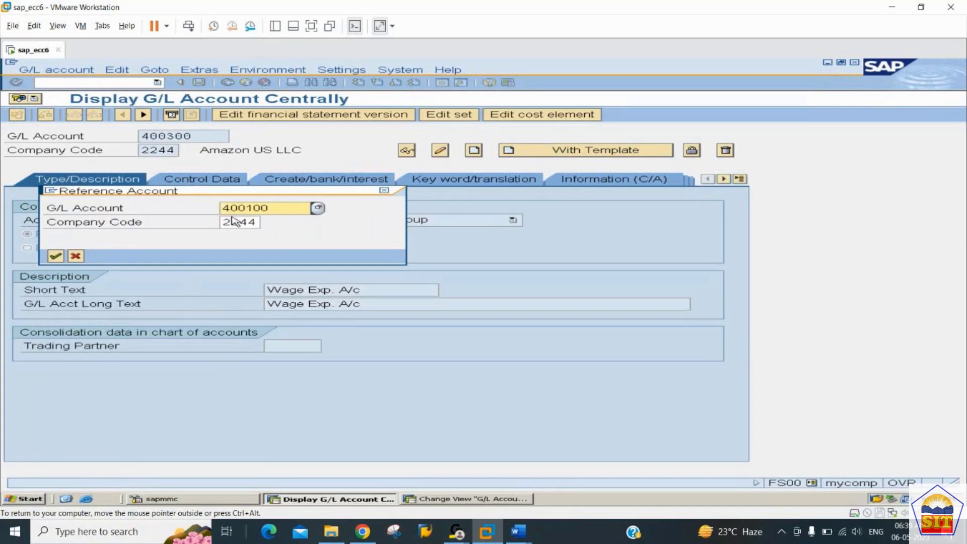
pyautogui.press('Return')
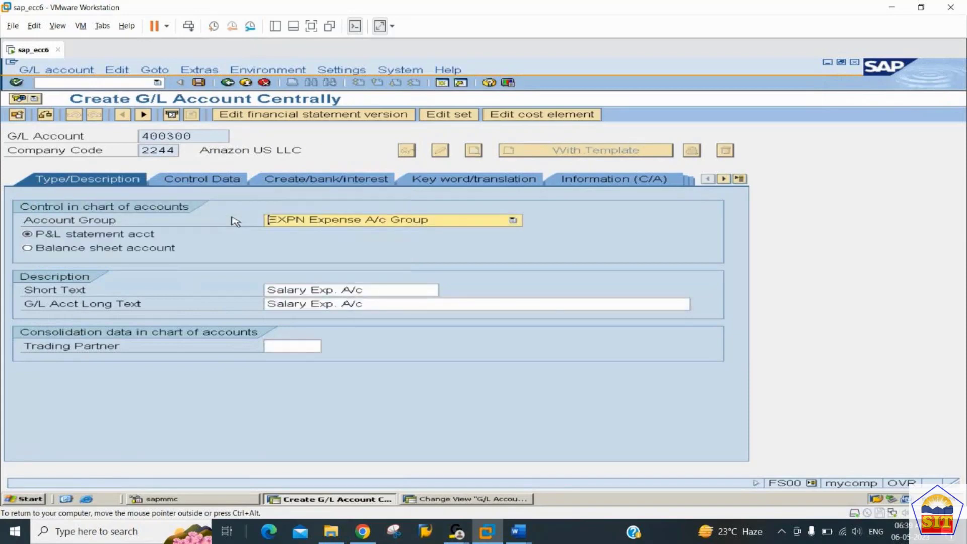
pyautogui.click(215, 186)
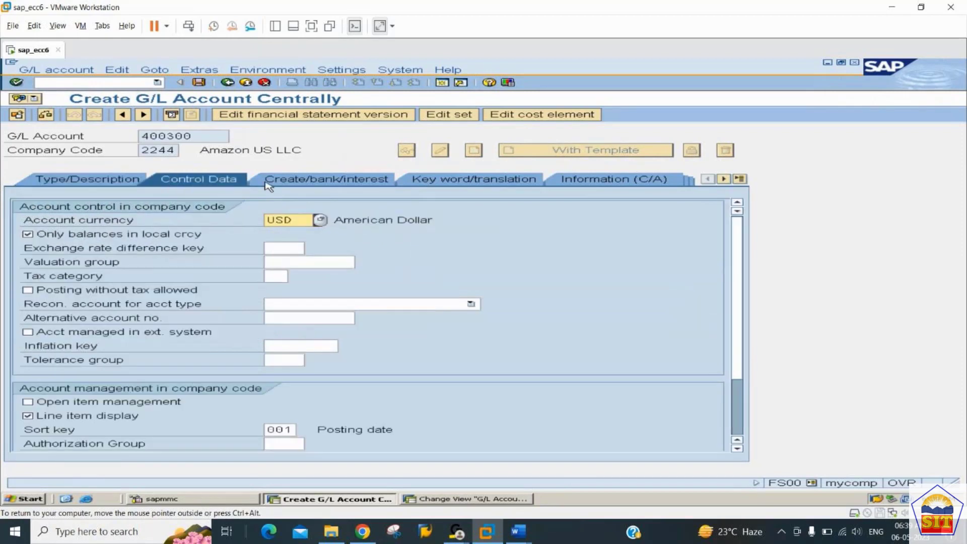
pyautogui.click(315, 184)
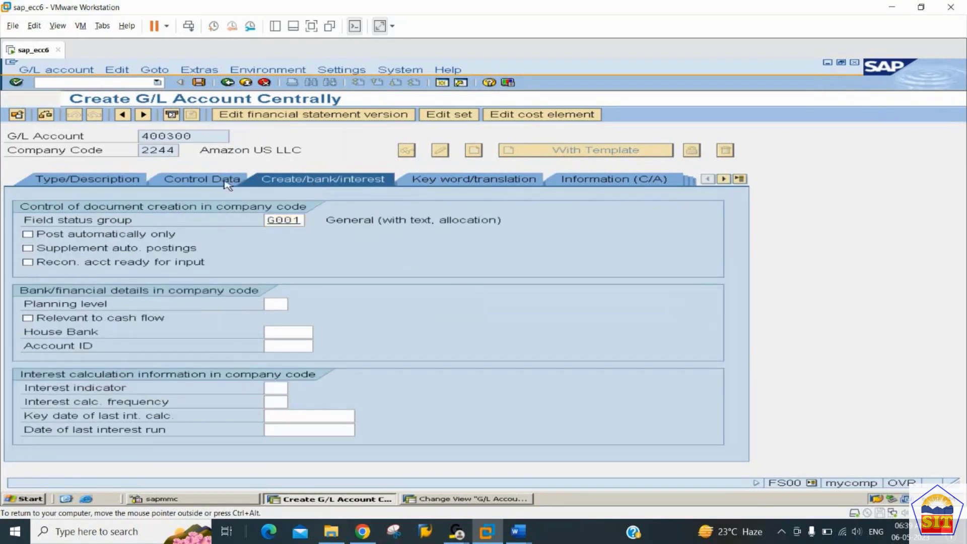
pyautogui.click(179, 181)
pyautogui.click(129, 182)
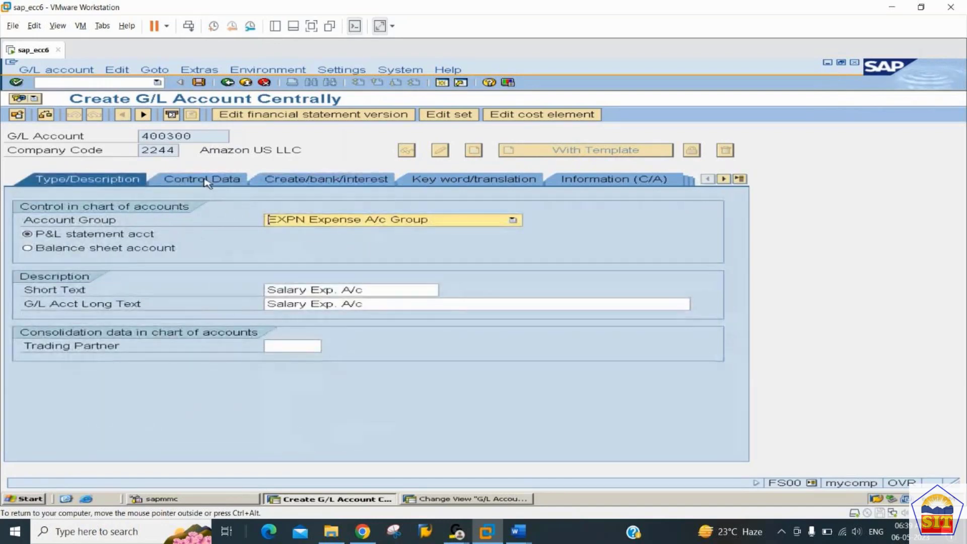
# - Set the account's short text and long text to "Rent Exp. A/c" and save the new G/L account
pyautogui.click(375, 292)
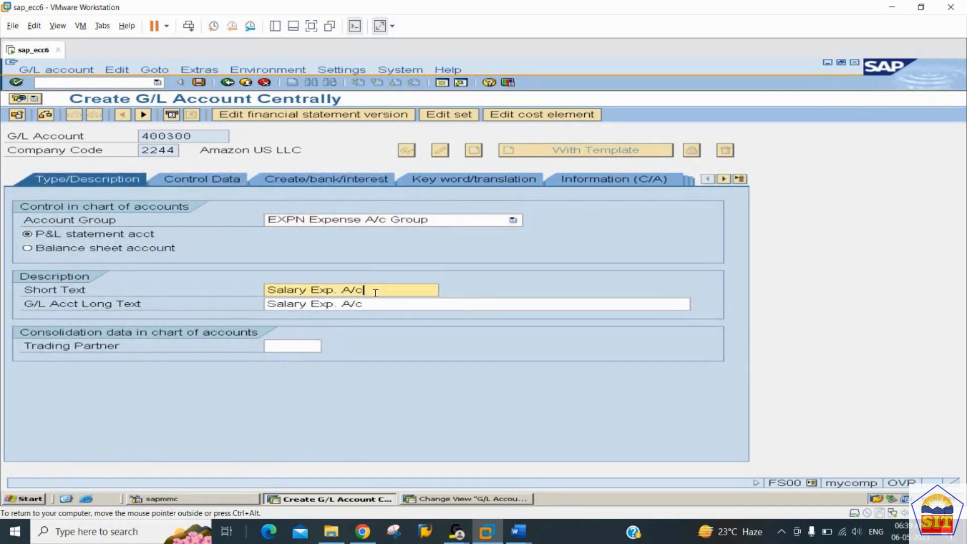
pyautogui.hotkey('ctrl', 'a')
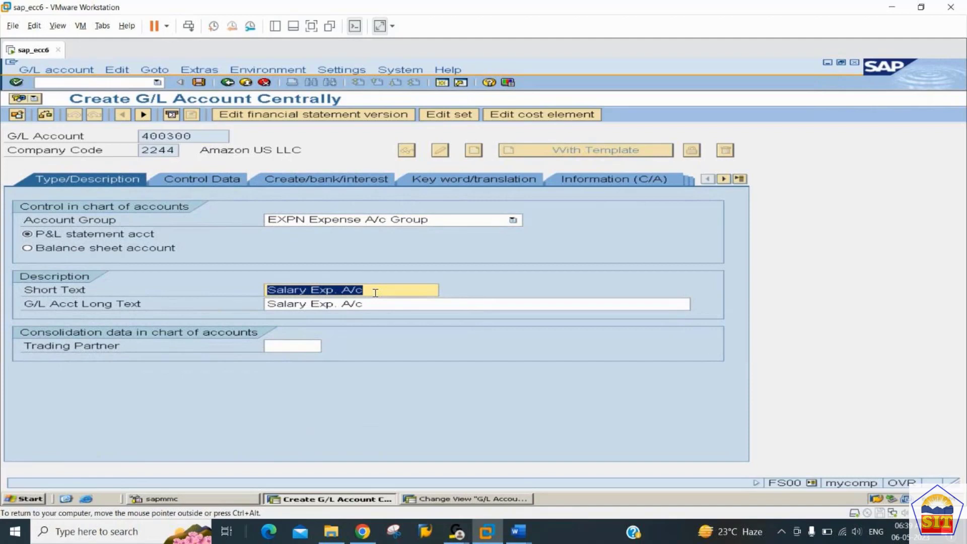
pyautogui.write('Rent ')
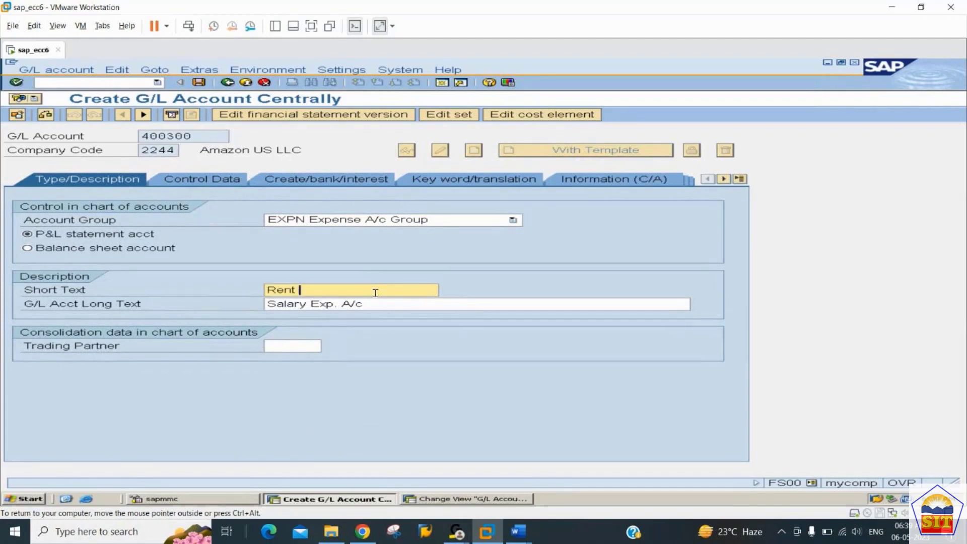
pyautogui.write('Exp. A/c')
pyautogui.hotkey('ctrl', 'a')
pyautogui.hotkey('ctrl', 'c')
pyautogui.press('Tab')
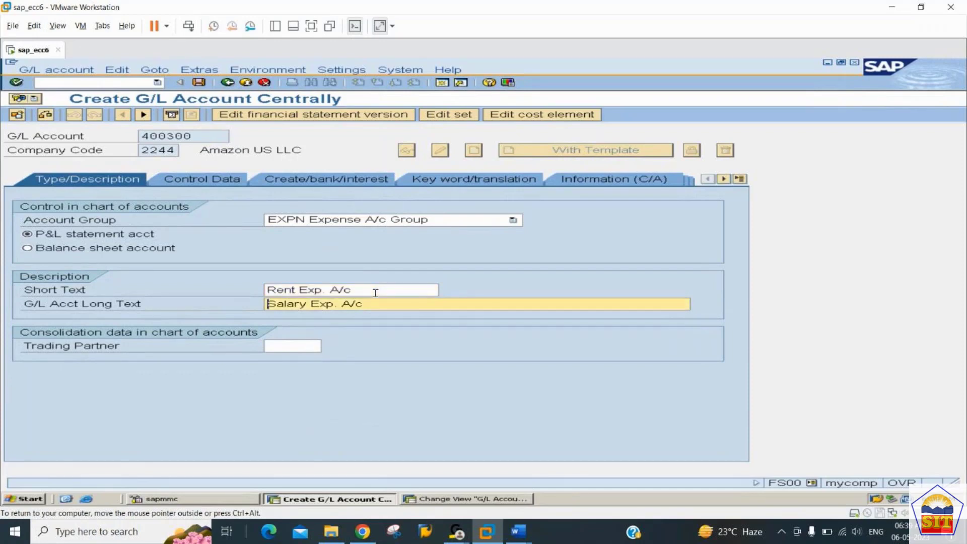
pyautogui.hotkey('ctrl', 'v')
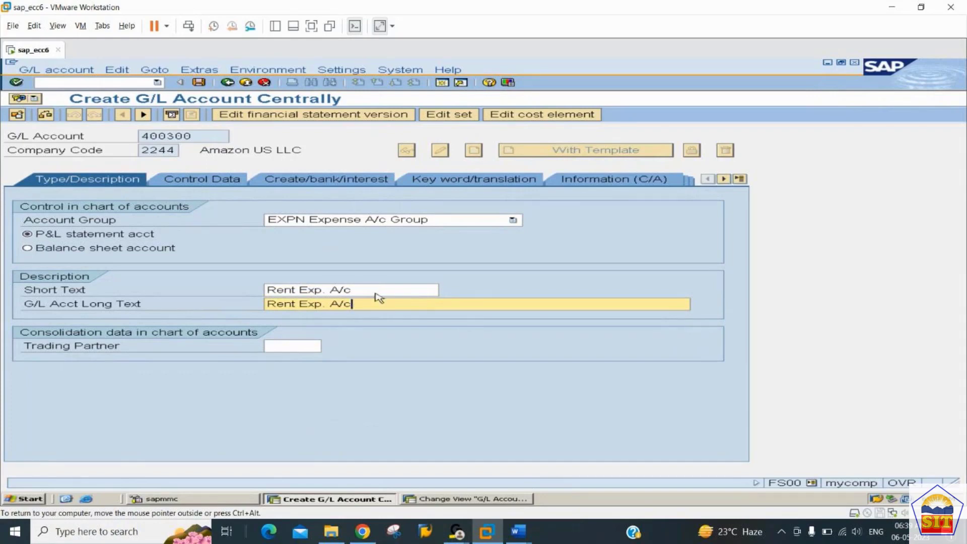
pyautogui.hotkey('ctrl', 's')
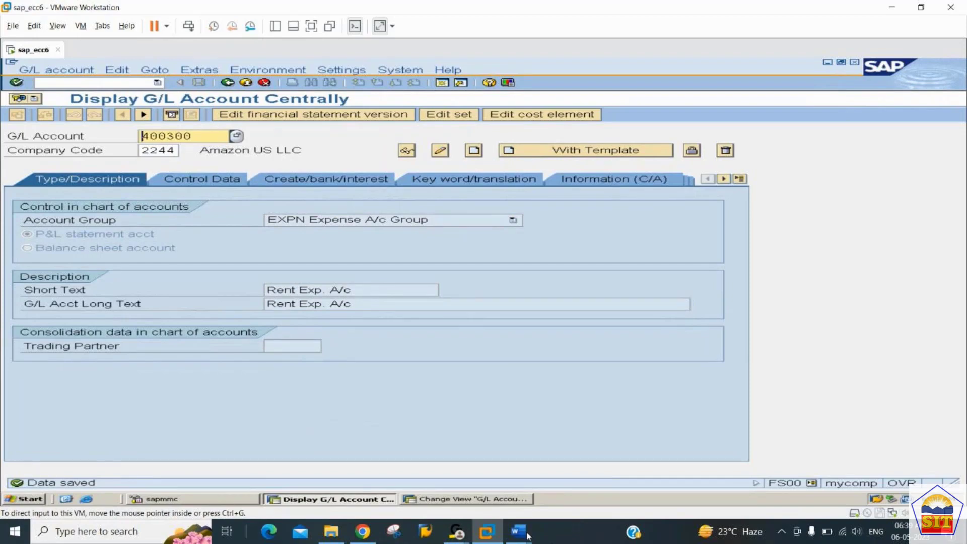
# - Switch to the GENERAL_LEDGER document in Word and read past the wages and rent account steps to the instruction for displaying G/L accounts
pyautogui.moveTo(527, 535)
pyautogui.click(463, 461)
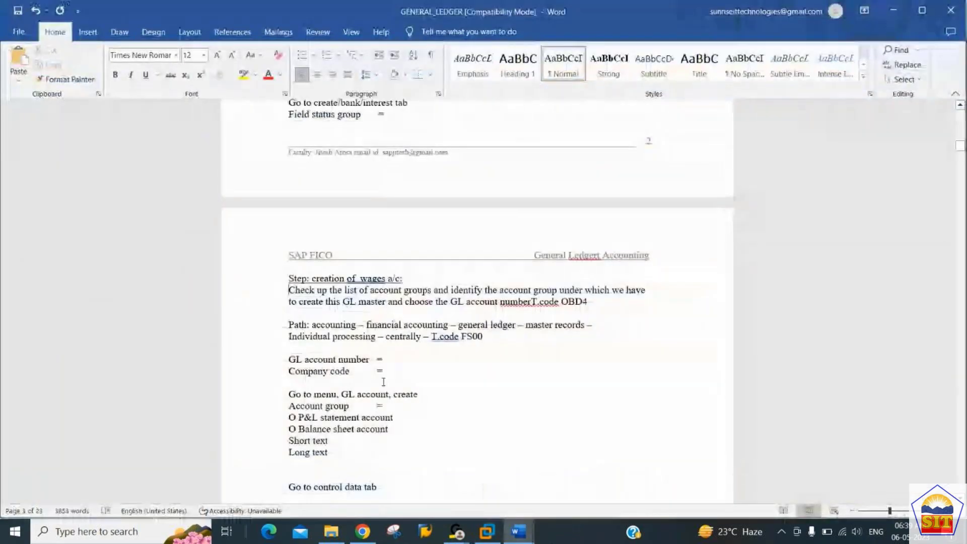
pyautogui.press('Down')
pyautogui.press('Down')
pyautogui.press('Down')
pyautogui.press('Down')
pyautogui.press('Down')
pyautogui.press('Down')
pyautogui.press('Down')
pyautogui.press('Down')
pyautogui.press('Down')
pyautogui.press('Down')
pyautogui.press('Down')
pyautogui.press('Down')
pyautogui.press('Down')
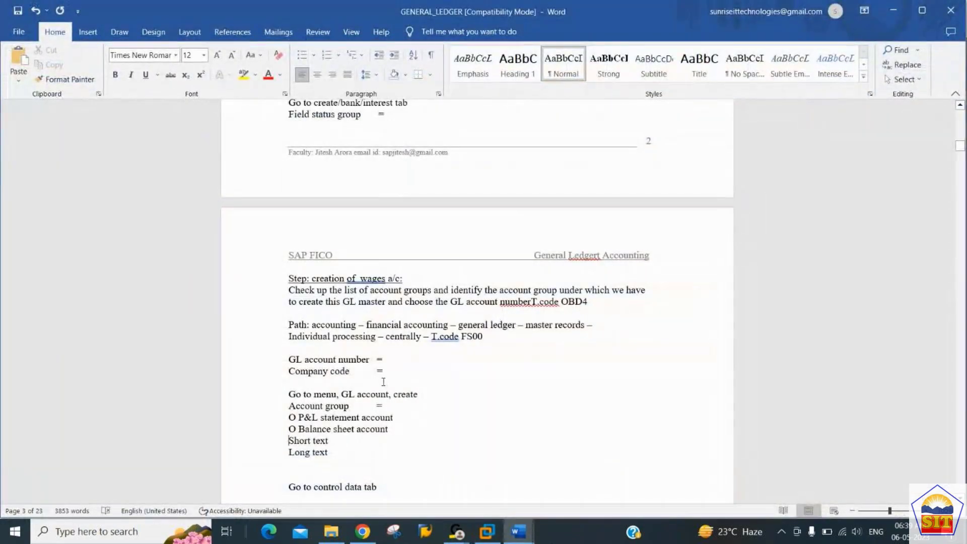
pyautogui.press('Down')
pyautogui.press('Down')
pyautogui.press('Down')
pyautogui.press('Down')
pyautogui.press('Down')
pyautogui.press('Down')
pyautogui.press('Down')
pyautogui.press('Down')
pyautogui.press('Down')
pyautogui.press('Down')
pyautogui.press('Down')
pyautogui.press('Down')
pyautogui.press('Down')
pyautogui.press('Down')
pyautogui.press('Down')
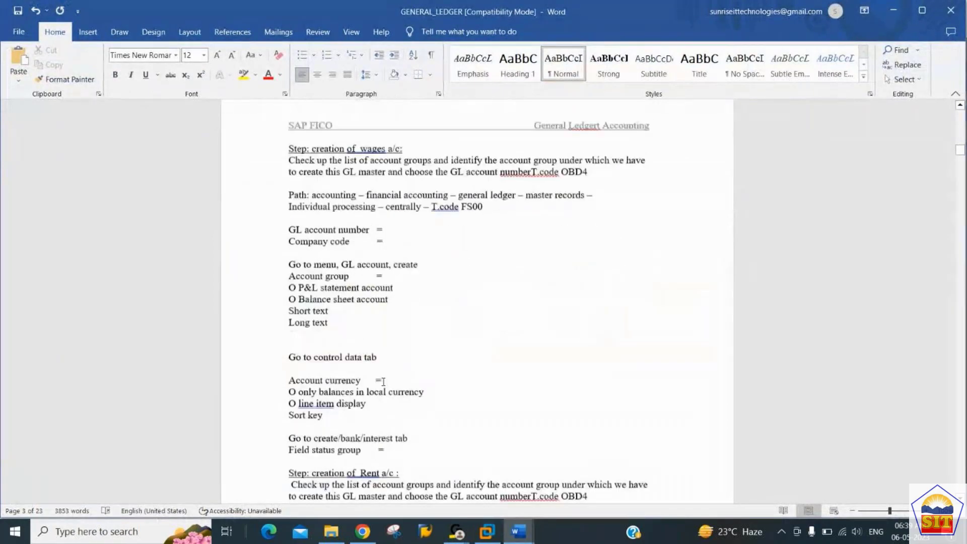
pyautogui.press('Down')
pyautogui.press('Down')
pyautogui.press('Down')
pyautogui.press('Down')
pyautogui.press('Down')
pyautogui.press('Down')
pyautogui.press('Down')
pyautogui.press('Down')
pyautogui.press('Down')
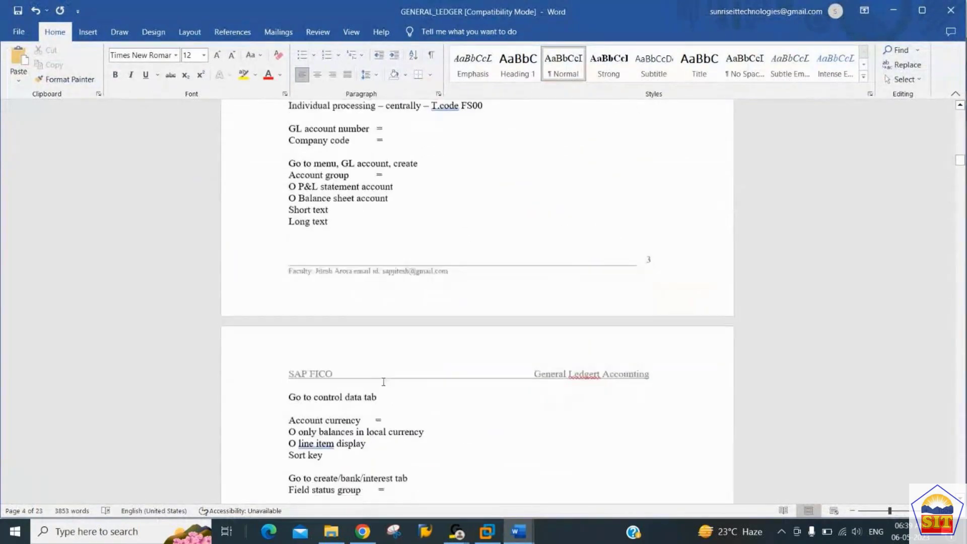
pyautogui.press('Down')
pyautogui.press('Down')
pyautogui.press('Down')
pyautogui.press('Down')
pyautogui.press('Down')
pyautogui.press('Down')
pyautogui.press('Down')
pyautogui.press('Down')
pyautogui.press('Down')
pyautogui.press('Down')
pyautogui.press('Down')
pyautogui.press('Down')
pyautogui.press('Down')
pyautogui.press('Down')
pyautogui.press('Down')
pyautogui.press('Down')
pyautogui.press('Down')
pyautogui.press('Down')
pyautogui.press('Down')
pyautogui.press('Down')
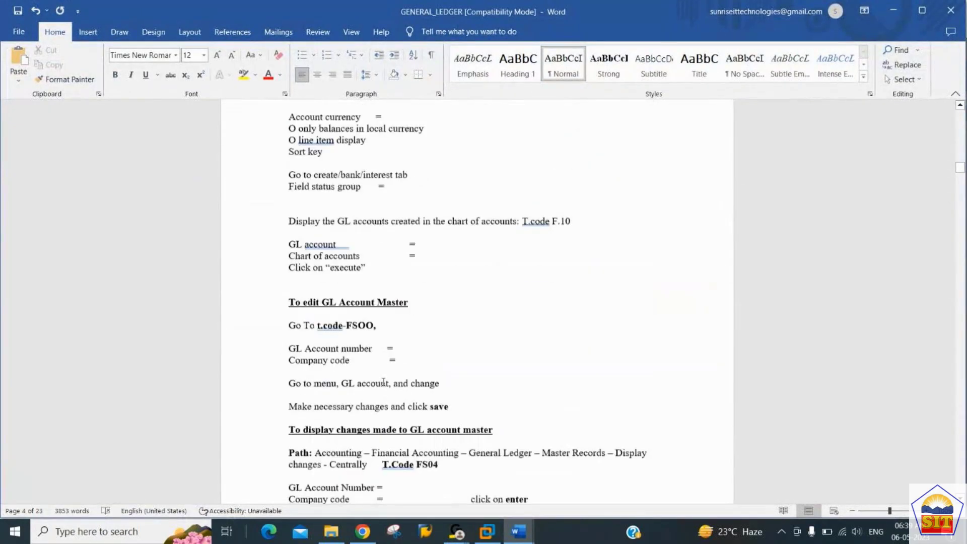
pyautogui.press('Down')
pyautogui.press('Down')
pyautogui.press('Down')
pyautogui.press('Up')
pyautogui.press('Up')
pyautogui.press('Up')
pyautogui.press('Up')
pyautogui.press('Up')
pyautogui.press('Up')
pyautogui.press('Up')
pyautogui.press('Up')
pyautogui.press('Up')
pyautogui.press('Up')
pyautogui.press('Up')
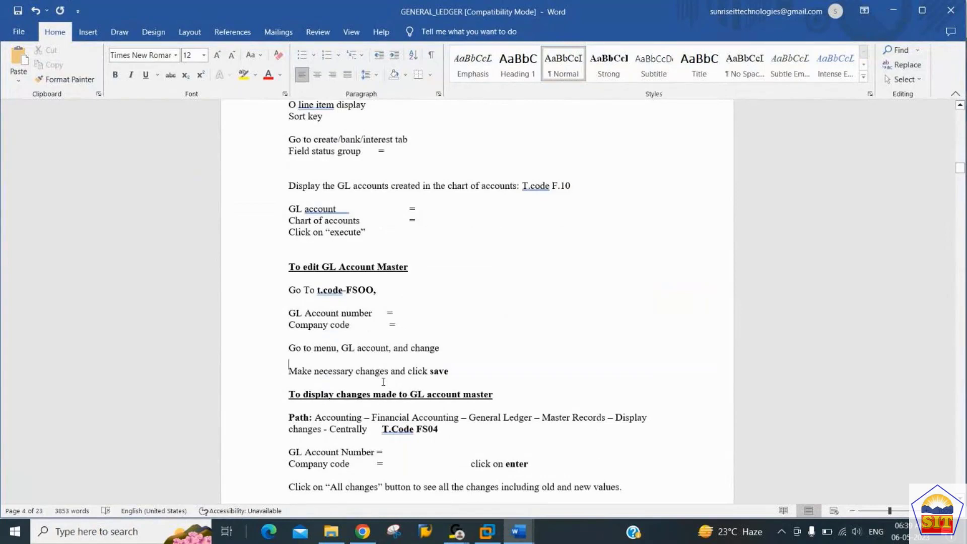
pyautogui.press('Up')
pyautogui.press('Up')
pyautogui.press('Up')
pyautogui.press('Up')
pyautogui.press('Up')
pyautogui.press('Up')
pyautogui.press('Up')
pyautogui.press('Up')
pyautogui.press('Up')
pyautogui.press('Up')
pyautogui.press('Up')
pyautogui.press('Up')
pyautogui.press('Up')
pyautogui.press('Up')
pyautogui.press('Up')
pyautogui.press('Up')
pyautogui.press('Up')
pyautogui.press('Up')
pyautogui.press('Down')
pyautogui.press('Down')
pyautogui.press('Down')
pyautogui.press('Down')
pyautogui.press('Up')
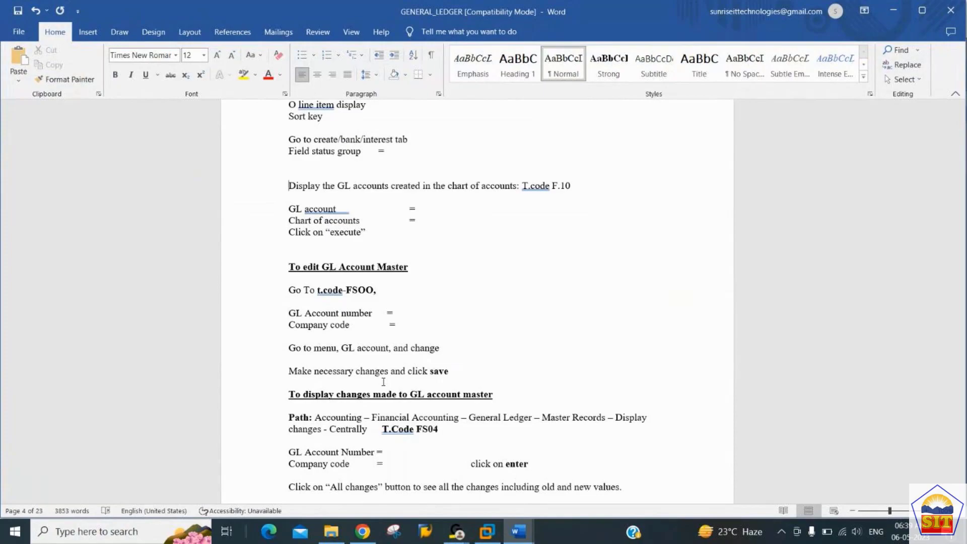
# - Switch back to the SAP session in VMware and open transaction F.10 in place of the current one
pyautogui.hotkey('alt', 'Tab')
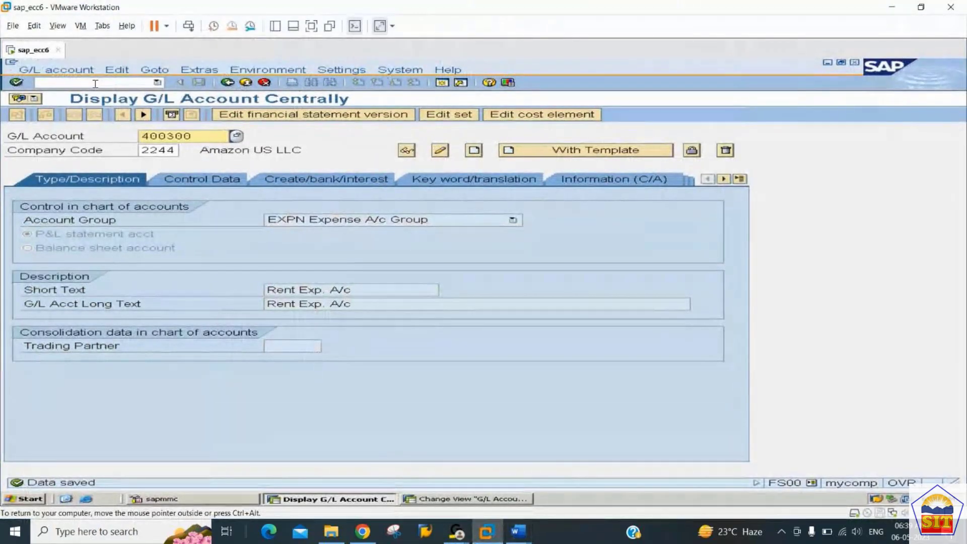
pyautogui.click(97, 83)
pyautogui.write('/nfs')
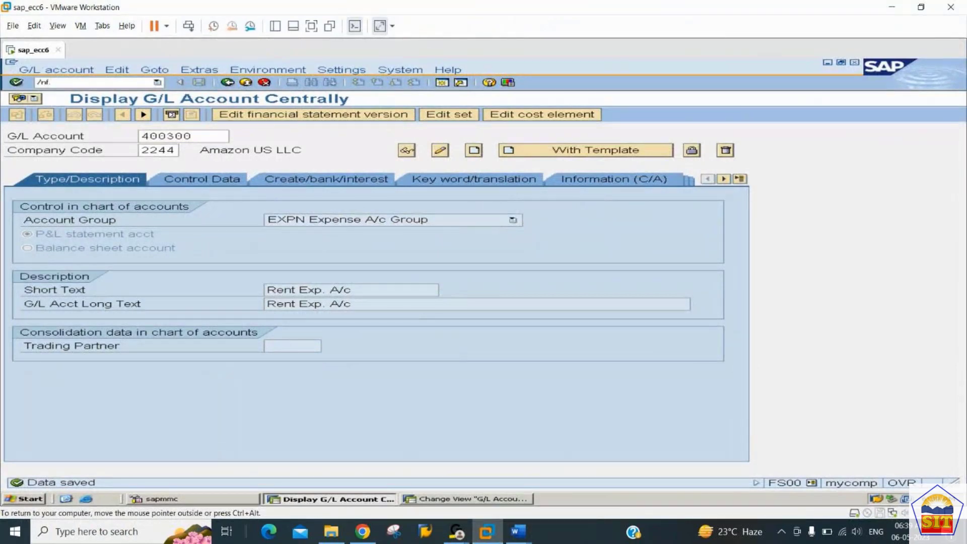
pyautogui.write('10')
pyautogui.press('Return')
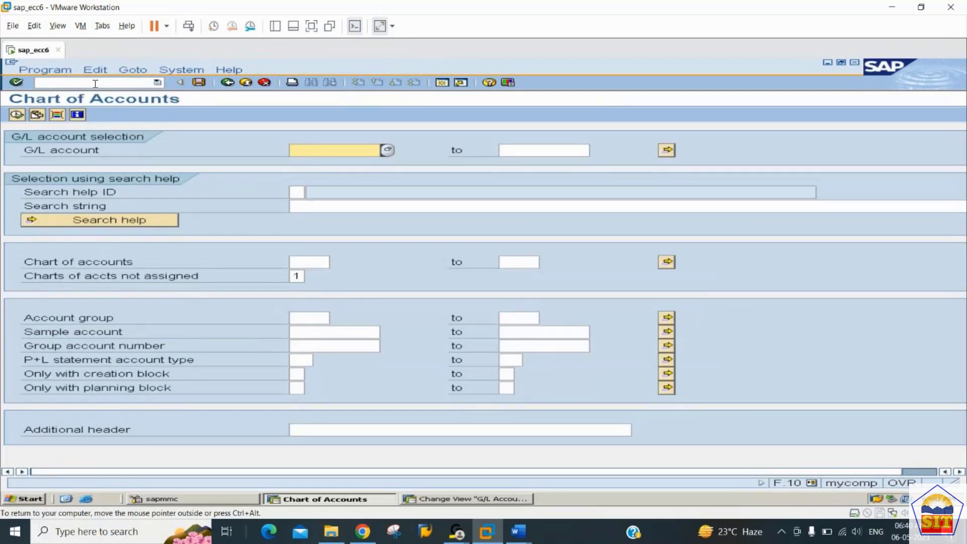
# - Run the chart of accounts report for G/L accounts 1 to "all" in chart of accounts 2244
pyautogui.write('1')
pyautogui.press('Tab')
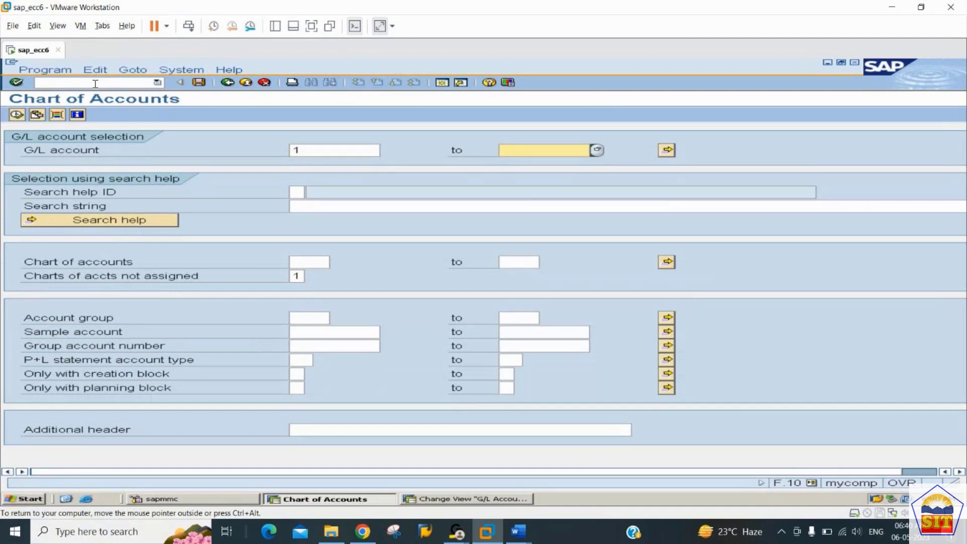
pyautogui.write('all')
pyautogui.press('Tab')
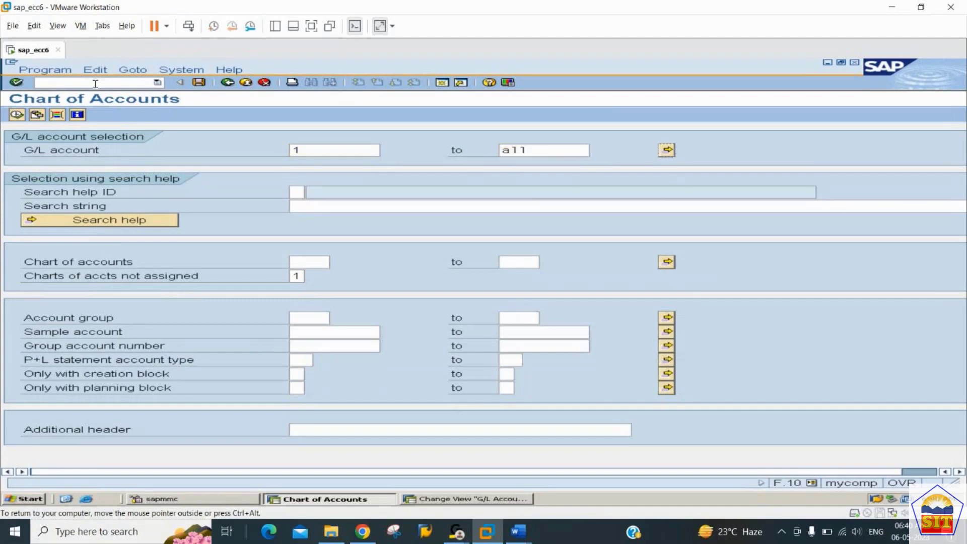
pyautogui.press('Tab')
pyautogui.press('Tab')
pyautogui.hotkey('shift', 'Tab')
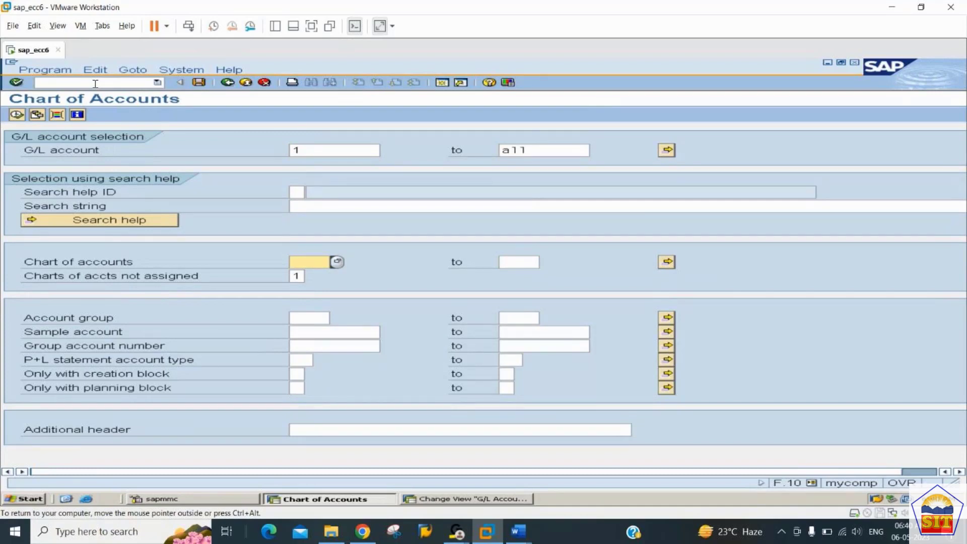
pyautogui.write('2244')
pyautogui.click(17, 115)
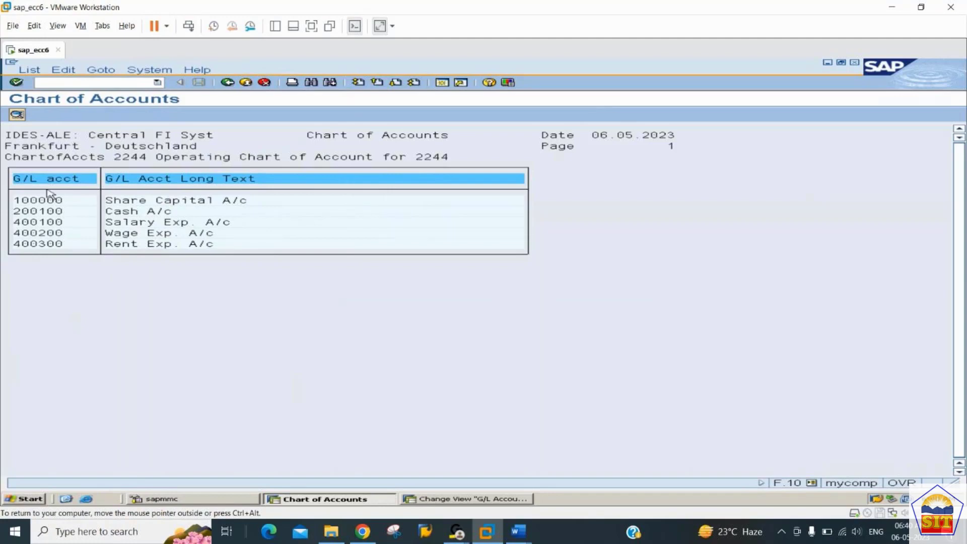
# - Return to the GENERAL_LEDGER document in Word and read the sections on displaying account changes and blocking and unblocking G/L accounts
pyautogui.hotkey('alt', 'Tab')
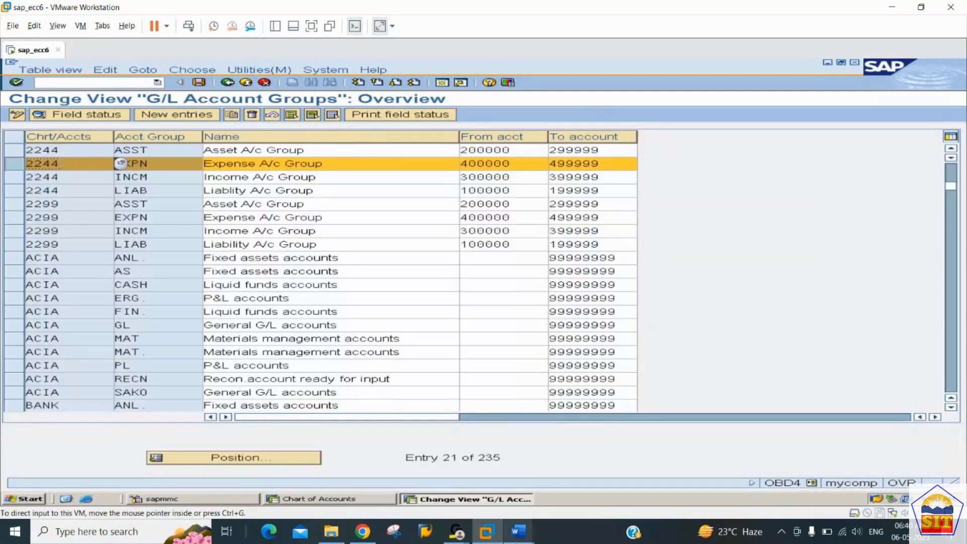
pyautogui.moveTo(515, 535)
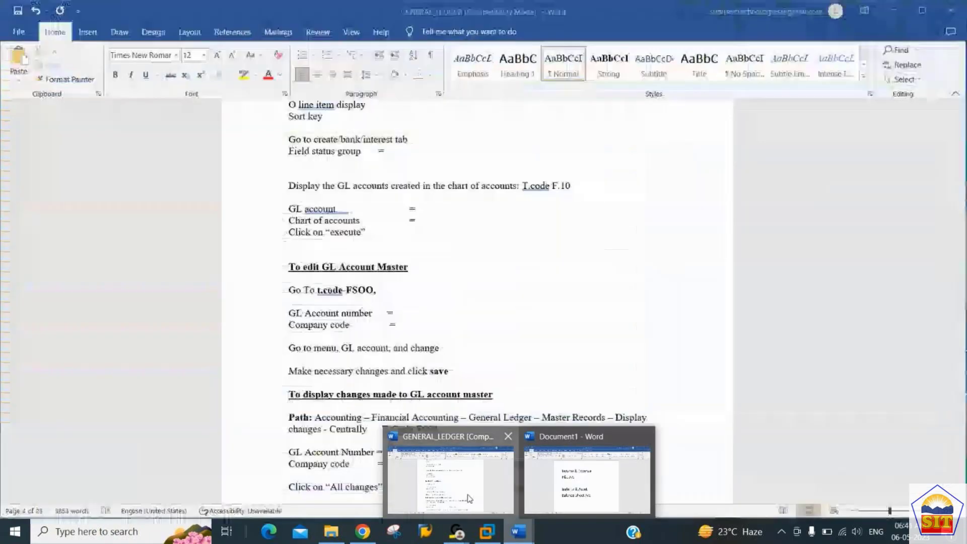
pyautogui.click(447, 468)
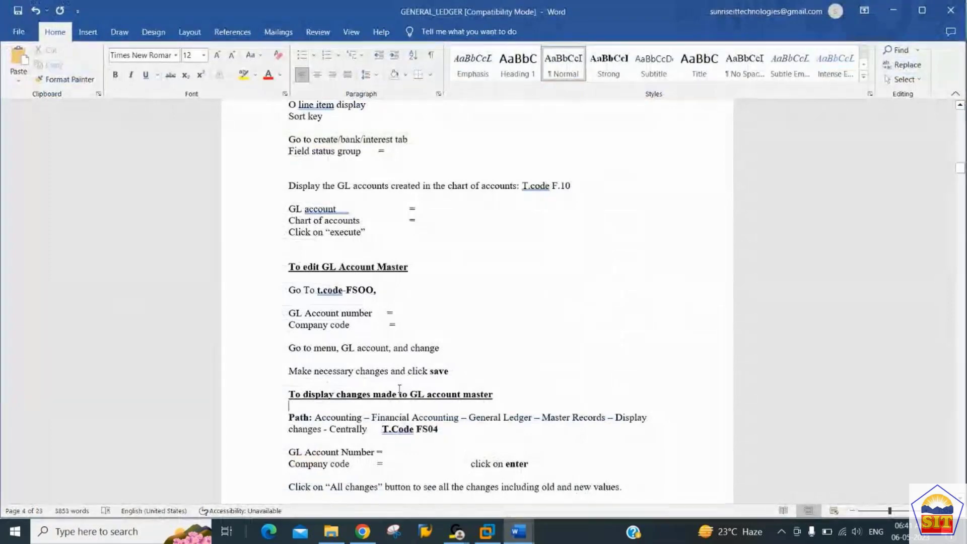
pyautogui.press('Down')
pyautogui.press('Down')
pyautogui.press('Down')
pyautogui.press('Down')
pyautogui.press('Down')
pyautogui.press('Down')
pyautogui.press('Down')
pyautogui.press('Down')
pyautogui.press('Down')
pyautogui.press('Down')
pyautogui.press('Down')
pyautogui.press('Down')
pyautogui.press('Down')
pyautogui.press('Down')
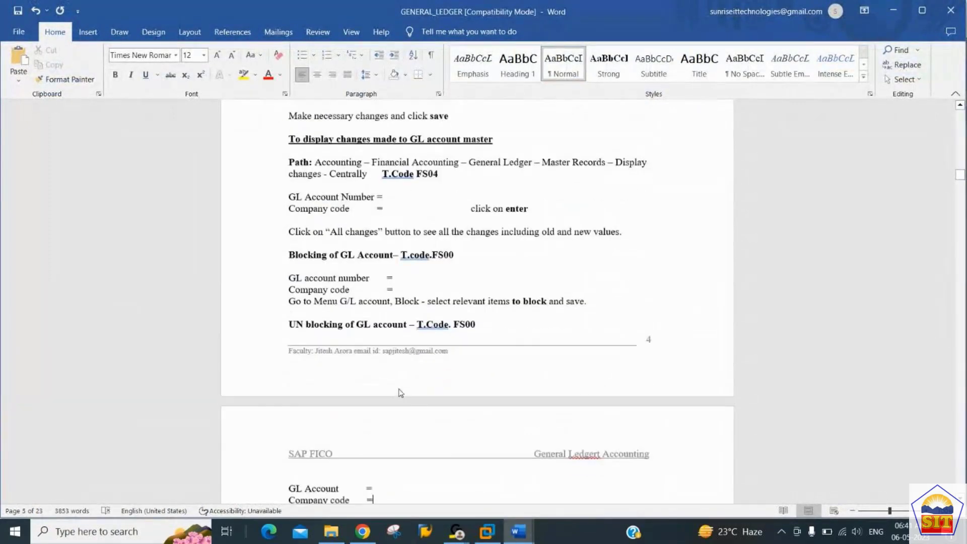
# - Examine the notes on displaying master changes, blocking and unblocking G/L accounts, up to the start of the New General Ledger configuration
pyautogui.press('Down')
pyautogui.press('Down')
pyautogui.press('Down')
pyautogui.press('Down')
pyautogui.press('Down')
pyautogui.press('Down')
pyautogui.press('Down')
pyautogui.press('Down')
pyautogui.press('Down')
pyautogui.press('Down')
pyautogui.press('Down')
pyautogui.press('Down')
pyautogui.press('Up')
pyautogui.press('Up')
pyautogui.press('Up')
pyautogui.press('Up')
pyautogui.press('Up')
pyautogui.press('Up')
pyautogui.press('Up')
pyautogui.press('Up')
pyautogui.press('Up')
pyautogui.press('Up')
pyautogui.press('Up')
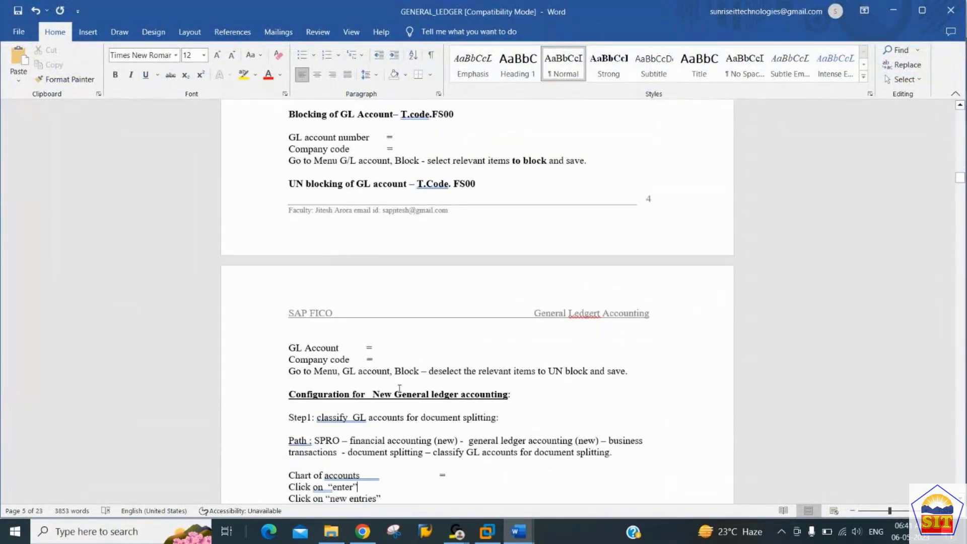
pyautogui.press('Up')
pyautogui.press('Up')
pyautogui.press('Up')
pyautogui.press('Up')
pyautogui.press('Up')
pyautogui.press('Up')
pyautogui.press('Up')
pyautogui.press('Up')
pyautogui.press('Up')
pyautogui.press('Up')
pyautogui.press('Up')
pyautogui.press('Up')
pyautogui.press('Up')
pyautogui.press('Up')
pyautogui.press('Up')
pyautogui.press('Up')
pyautogui.press('Up')
pyautogui.press('Up')
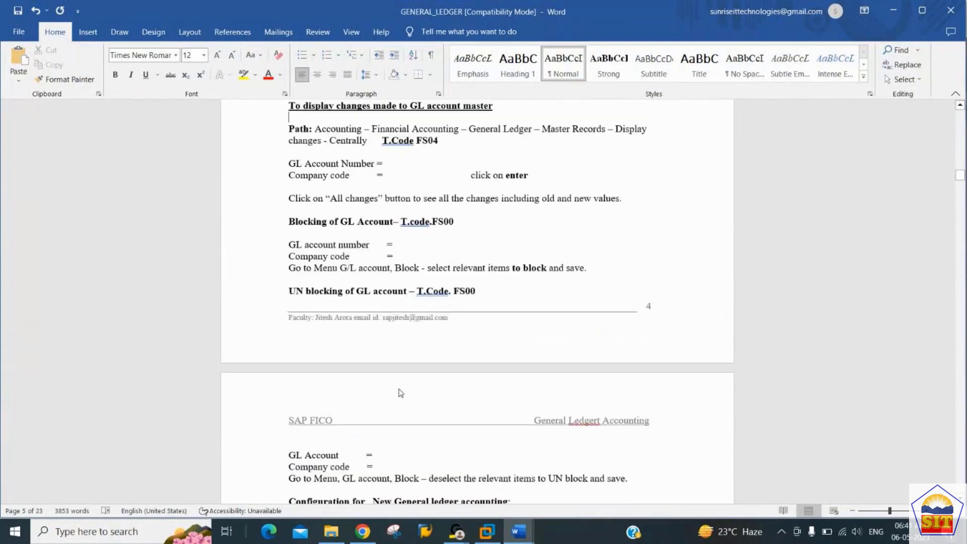
pyautogui.press('Down')
pyautogui.press('Down')
pyautogui.press('Down')
pyautogui.press('Down')
pyautogui.press('Down')
pyautogui.press('Down')
pyautogui.press('Down')
pyautogui.press('Down')
pyautogui.press('Down')
pyautogui.press('Down')
pyautogui.press('Down')
pyautogui.press('Down')
pyautogui.press('Down')
pyautogui.press('Down')
pyautogui.press('Down')
pyautogui.press('Down')
pyautogui.press('Down')
pyautogui.press('Down')
pyautogui.press('Down')
pyautogui.press('Down')
pyautogui.press('Down')
pyautogui.press('Down')
pyautogui.press('Down')
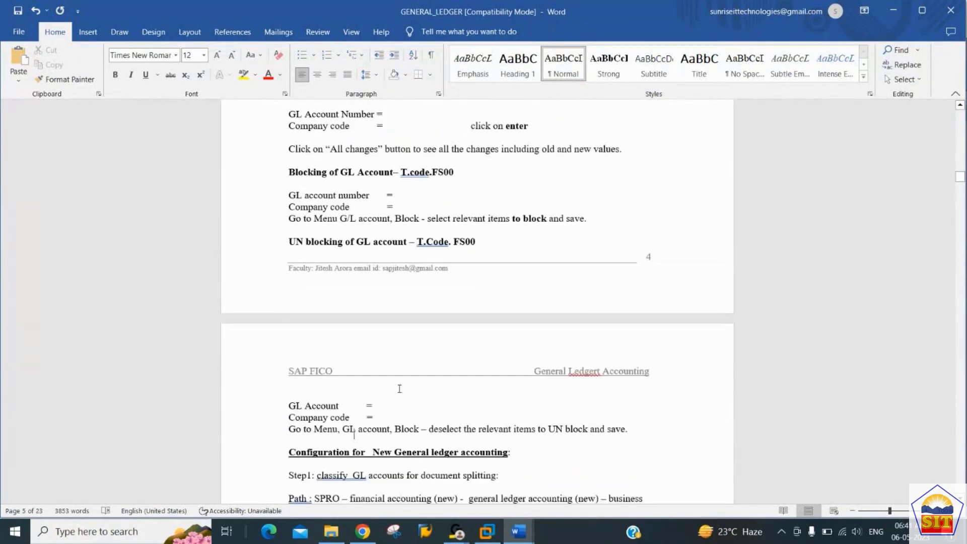
pyautogui.click(400, 389)
# - Switch to the SAP session in VMware, open transaction FS00 in place of the current one, and display G/L account 200100 in company code 2244
pyautogui.hotkey('alt', 'Tab')
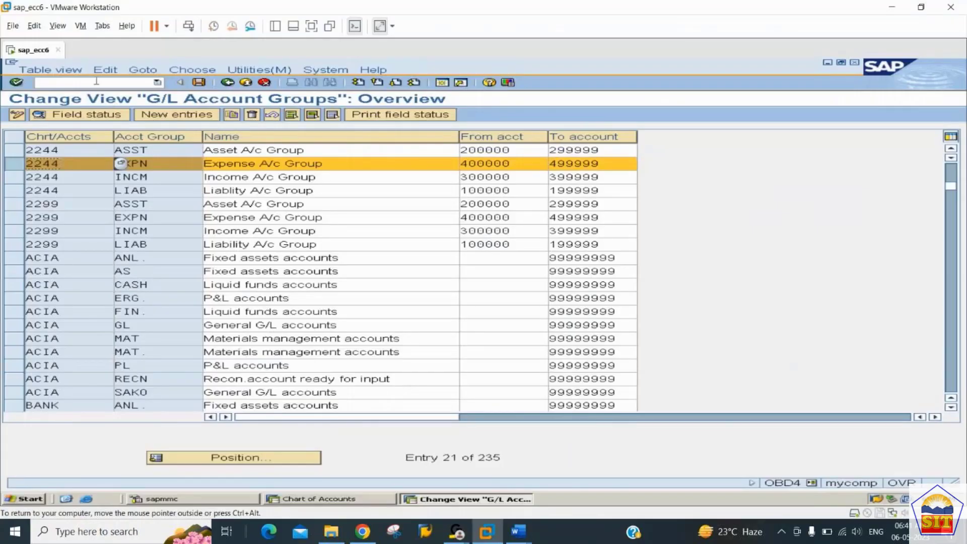
pyautogui.write('/nfs00')
pyautogui.press('Return')
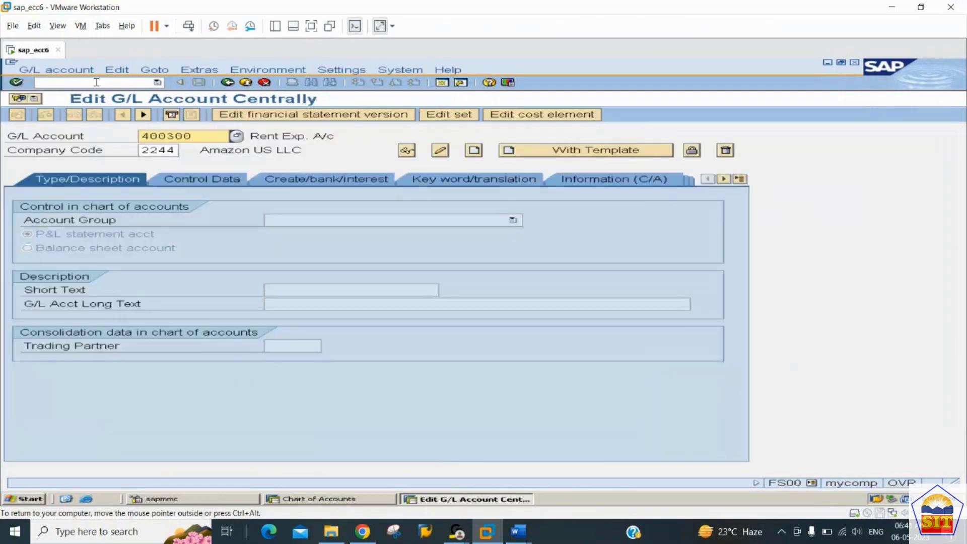
pyautogui.write('200100')
pyautogui.press('Return')
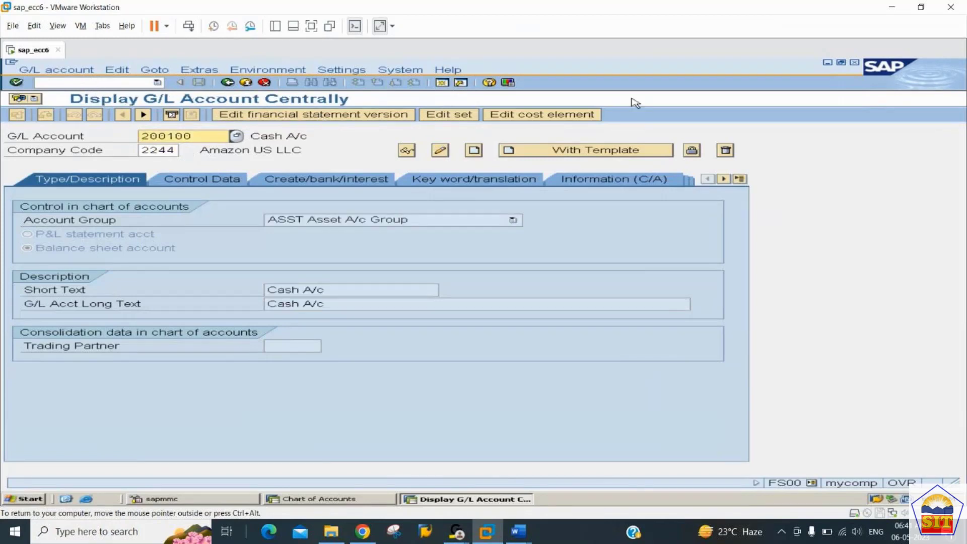
# - Block G/L account 200100 for posting in the company code and save it
pyautogui.click(691, 151)
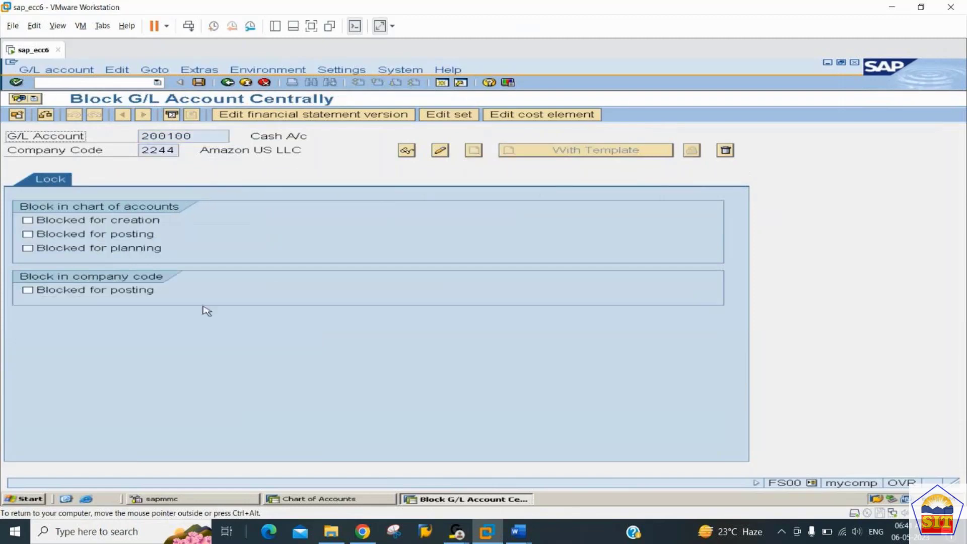
pyautogui.click(85, 296)
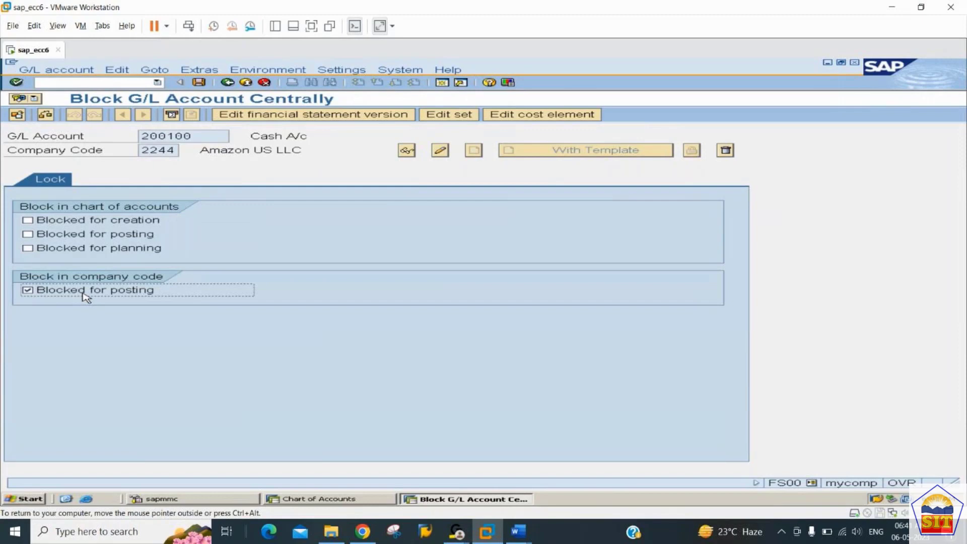
pyautogui.hotkey('ctrl', 's')
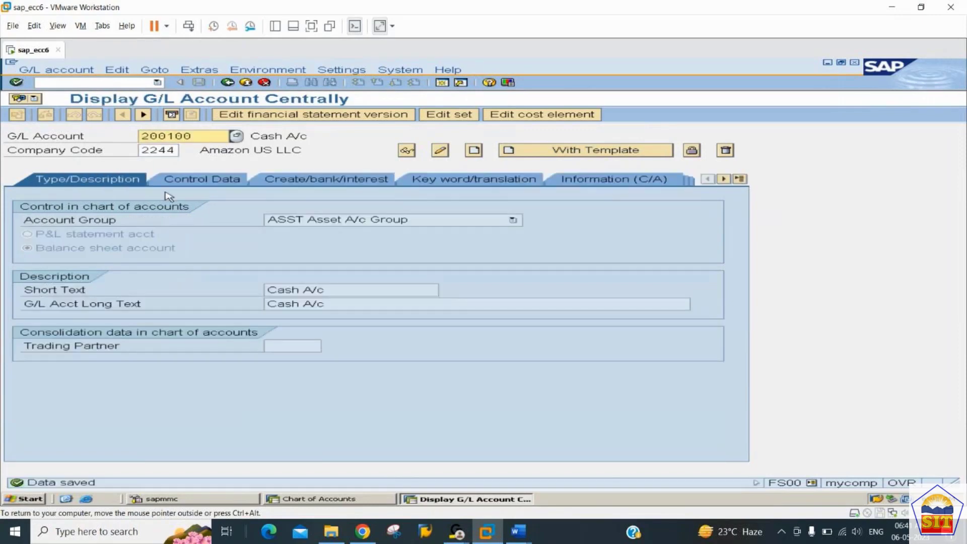
pyautogui.click(210, 137)
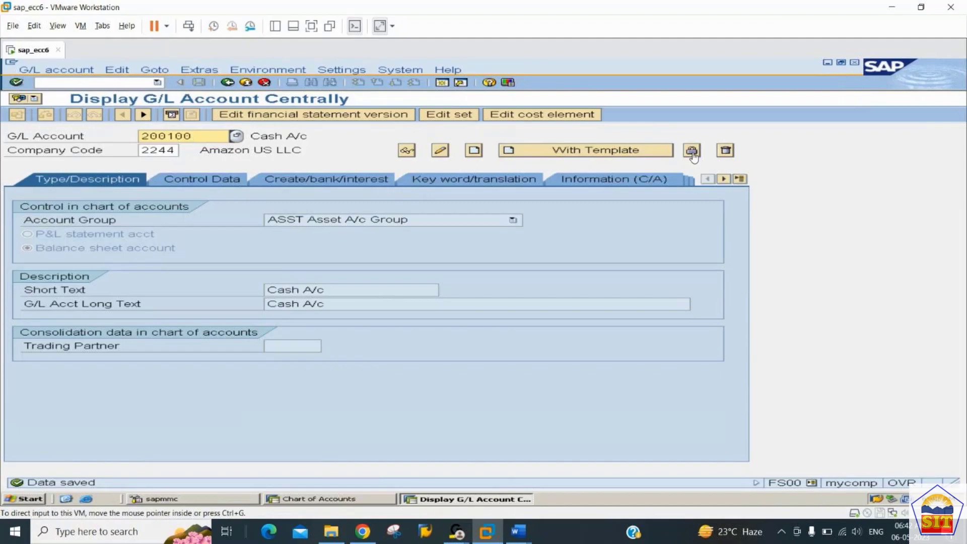
# - Return to the GENERAL_LEDGER document in Word and read from the unblocking instructions to the table classifying G/L accounts for document splitting
pyautogui.hotkey('alt', 'Tab')
pyautogui.hotkey('alt', 'Tab')
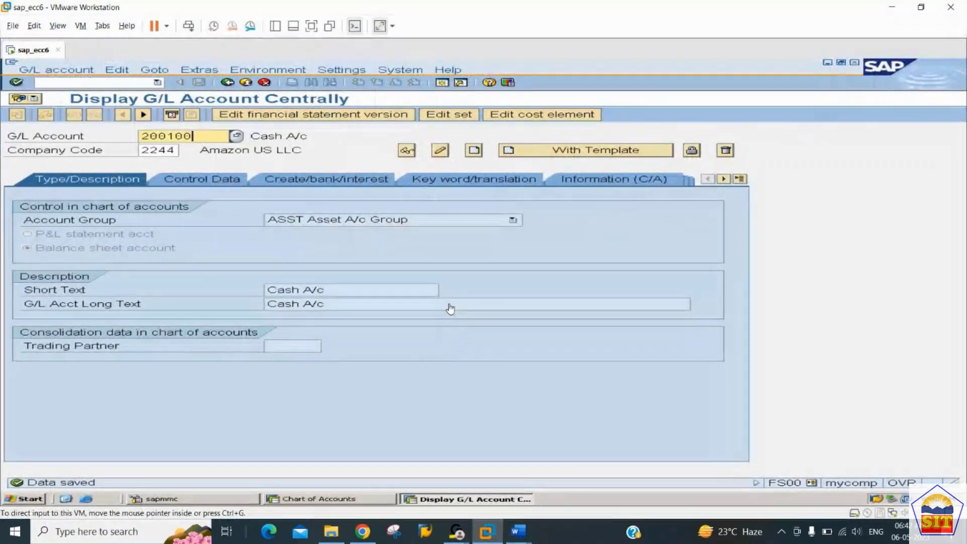
pyautogui.hotkey('alt', 'Tab')
pyautogui.press('Down')
pyautogui.press('Down')
pyautogui.press('Down')
pyautogui.press('Down')
pyautogui.press('Down')
pyautogui.press('Down')
pyautogui.press('Down')
pyautogui.press('Down')
pyautogui.press('Down')
pyautogui.press('Down')
pyautogui.press('Down')
pyautogui.press('Down')
pyautogui.press('Down')
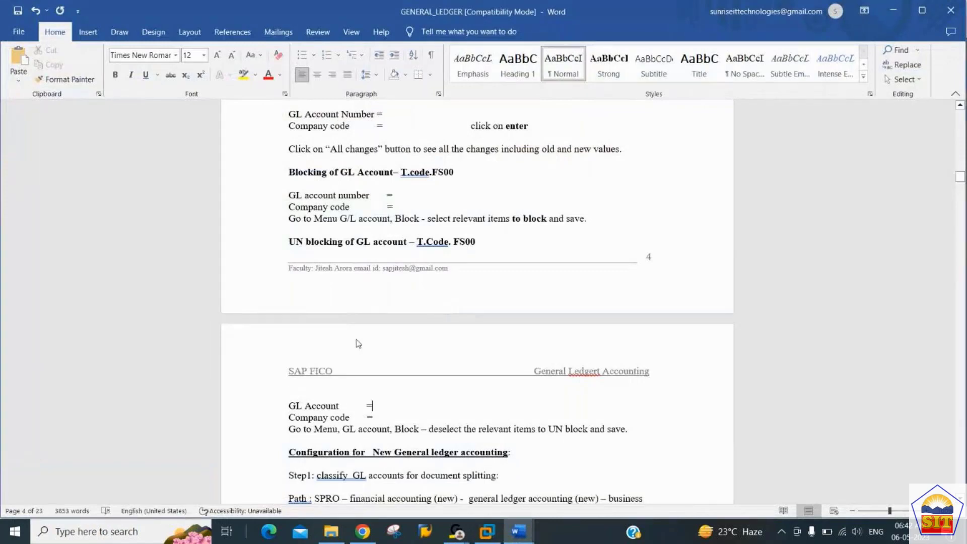
pyautogui.press('Down')
pyautogui.press('Down')
pyautogui.press('Down')
pyautogui.press('Down')
pyautogui.press('Down')
pyautogui.press('Down')
pyautogui.press('Down')
pyautogui.press('Down')
pyautogui.press('Down')
pyautogui.press('Down')
pyautogui.press('Down')
pyautogui.press('Down')
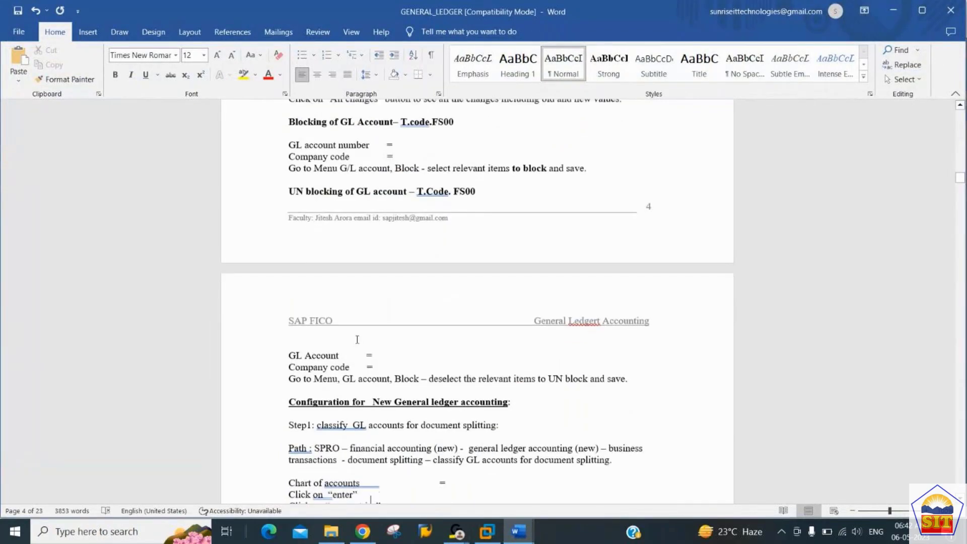
pyautogui.press('Down')
pyautogui.press('Down')
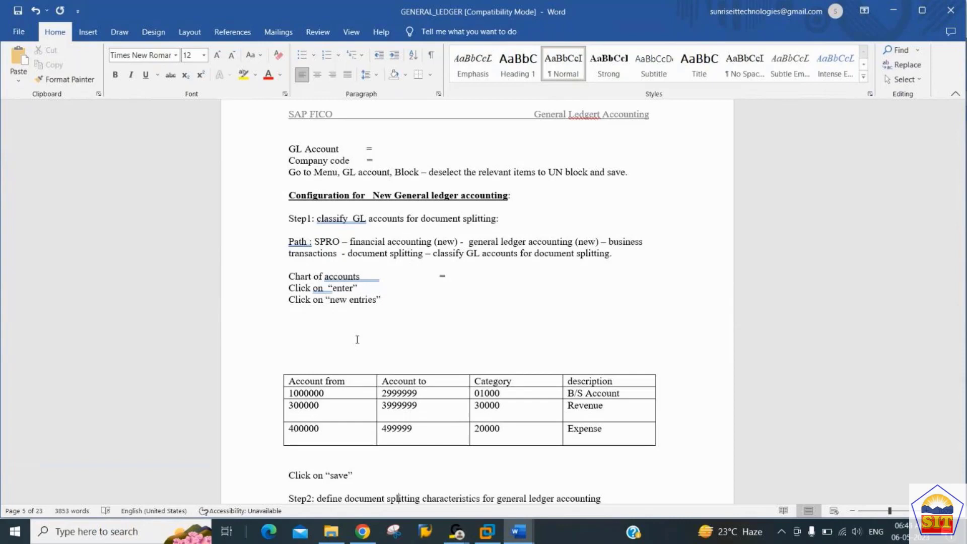
# - Check the SAP session briefly, then reopen the GENERAL_LEDGER document and examine the Step1 path for classifying G/L accounts for document splitting
pyautogui.click(487, 533)
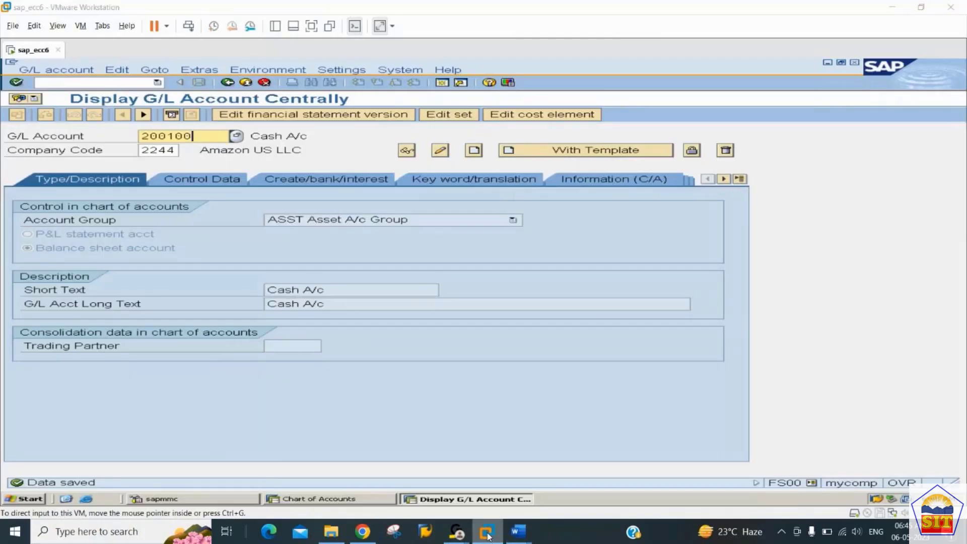
pyautogui.click(456, 532)
pyautogui.hotkey('alt', 'Tab')
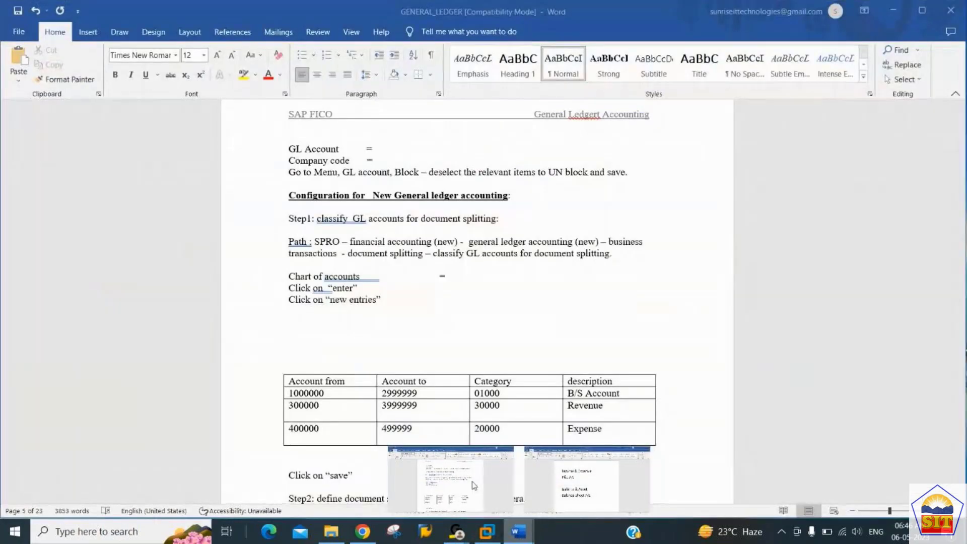
pyautogui.click(450, 480)
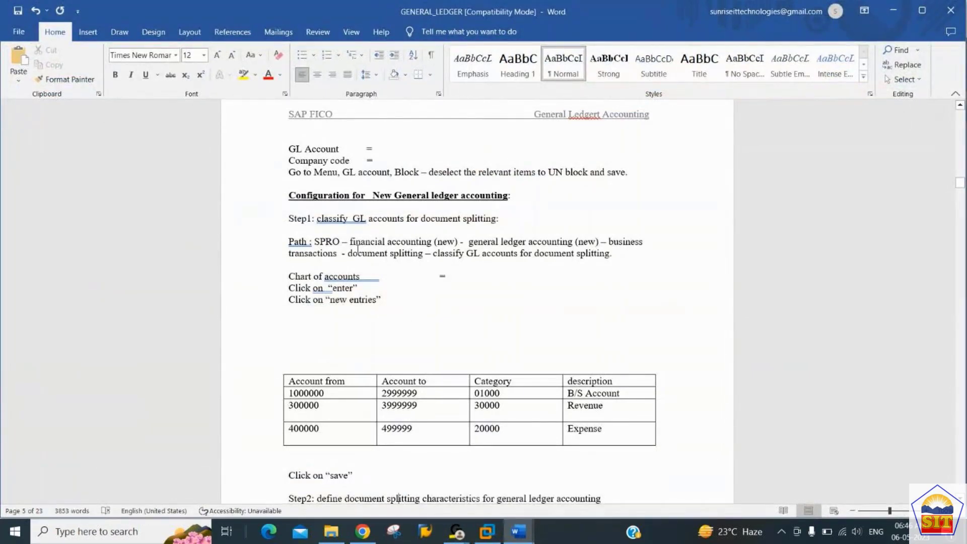
pyautogui.moveTo(308, 218); pyautogui.dragTo(506, 251)
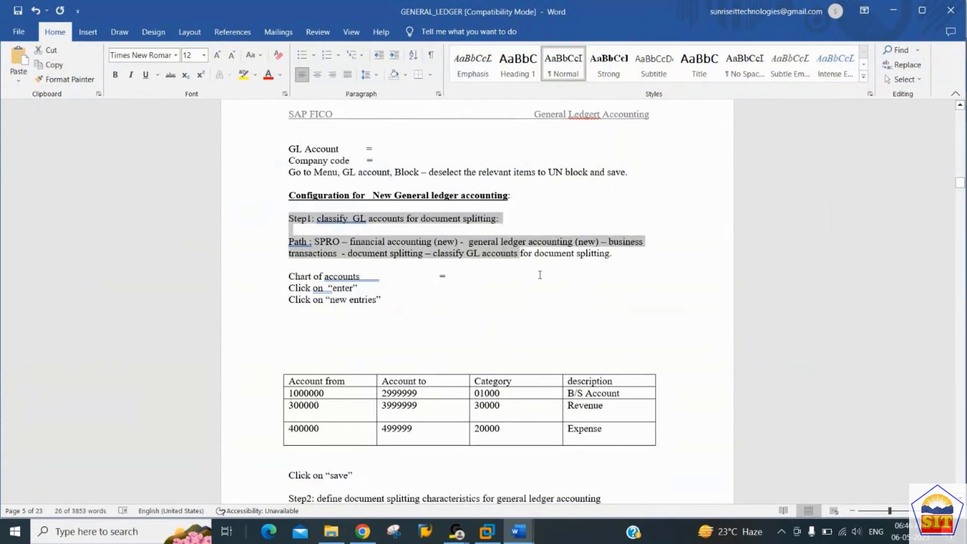
pyautogui.click(533, 275)
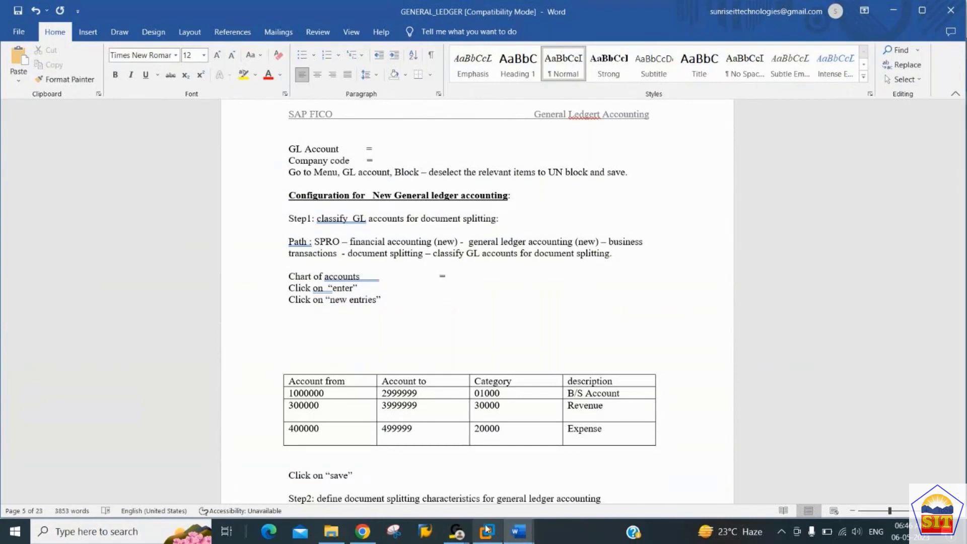
# - Read past the document splitting characteristics step to the Posting of transactions section
pyautogui.click(510, 458)
pyautogui.press('Down')
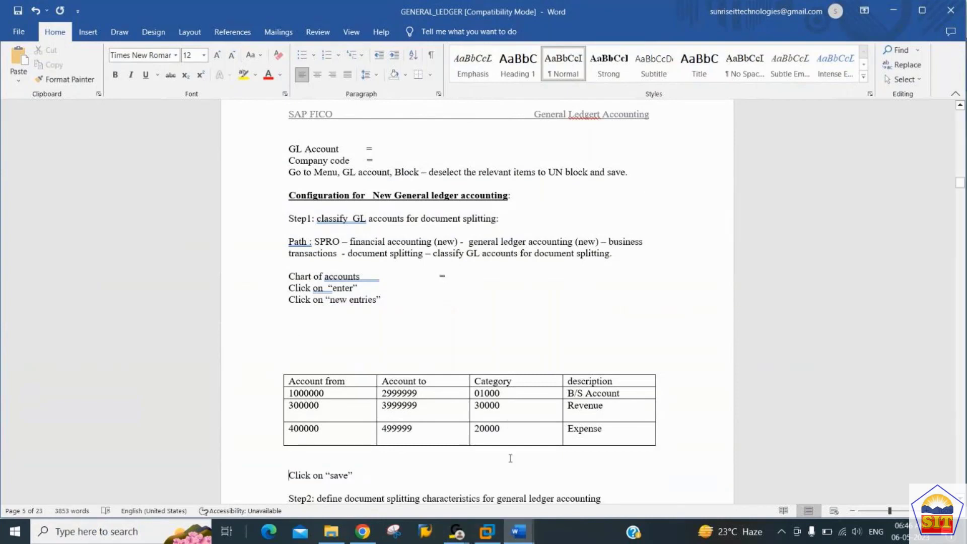
pyautogui.press('Down')
pyautogui.press('Down')
pyautogui.press('Down')
pyautogui.press('Down')
pyautogui.press('Down')
pyautogui.press('Down')
pyautogui.press('Down')
pyautogui.press('Down')
pyautogui.press('Down')
pyautogui.press('Down')
pyautogui.press('Down')
pyautogui.press('Down')
pyautogui.press('Down')
pyautogui.press('Down')
pyautogui.press('Down')
pyautogui.press('Down')
pyautogui.press('Down')
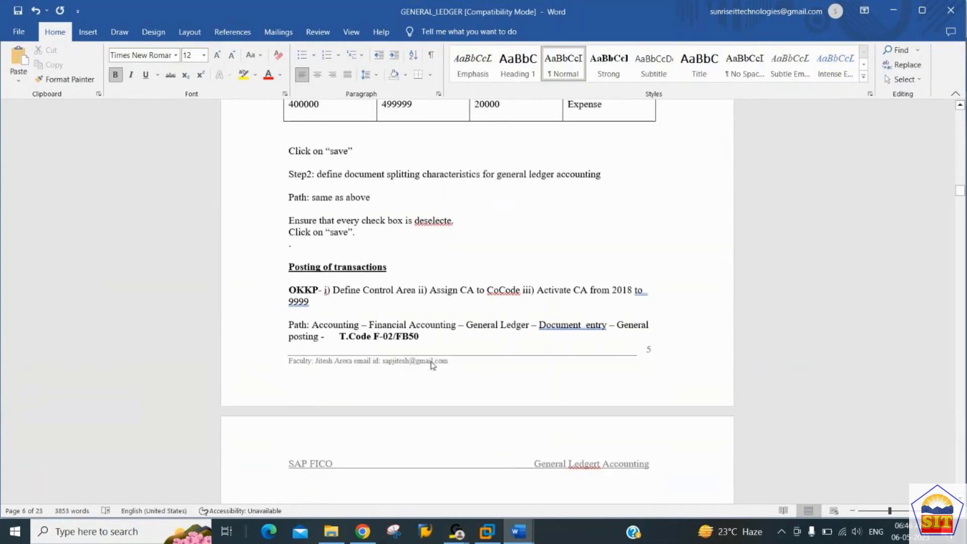
# - Examine the F-02/FB50 posting path and the OKKP notes on defining, assigning and activating the controlling area
pyautogui.moveTo(290, 324); pyautogui.dragTo(477, 342)
pyautogui.click(477, 342)
pyautogui.moveTo(300, 290); pyautogui.dragTo(374, 304)
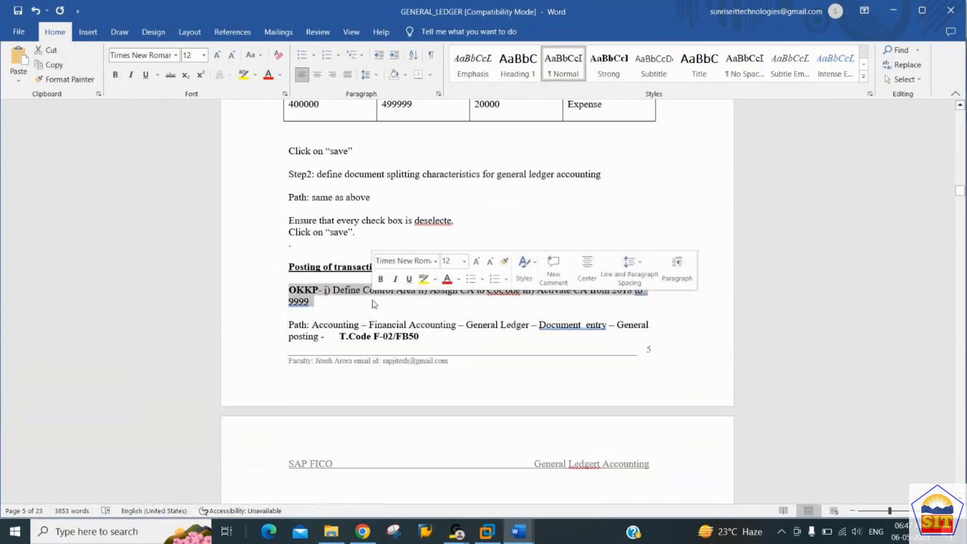
pyautogui.click(374, 304)
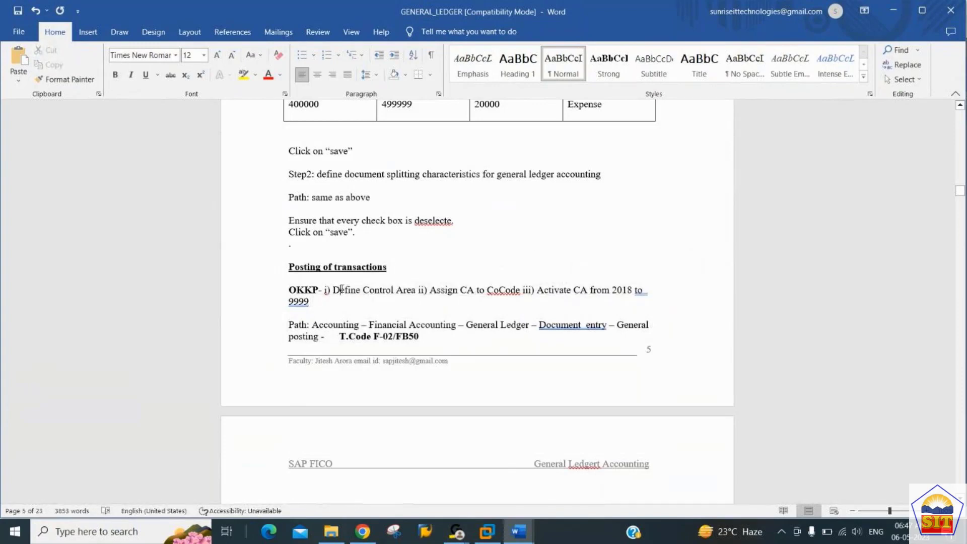
pyautogui.moveTo(335, 289); pyautogui.dragTo(511, 301)
pyautogui.click(540, 306)
pyautogui.moveTo(538, 291); pyautogui.dragTo(611, 291)
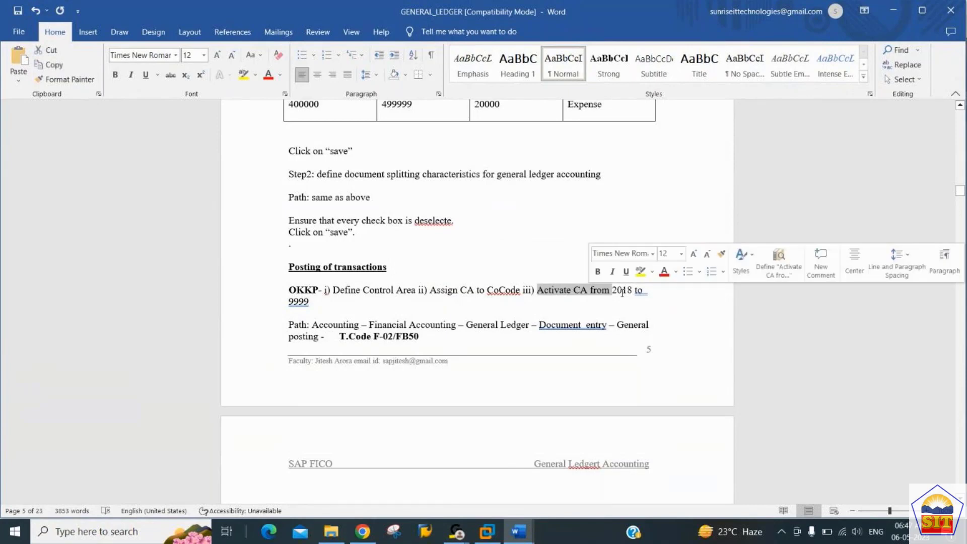
pyautogui.click(529, 313)
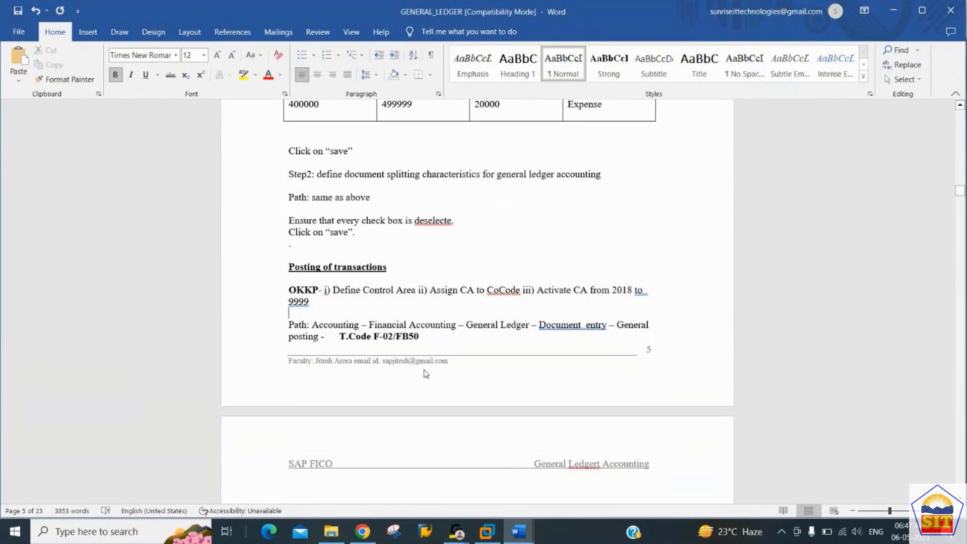
pyautogui.press('Down')
# - Switch to the SAP session in VMware and leave the G/L account display for the SAP Easy Access screen
pyautogui.click(487, 535)
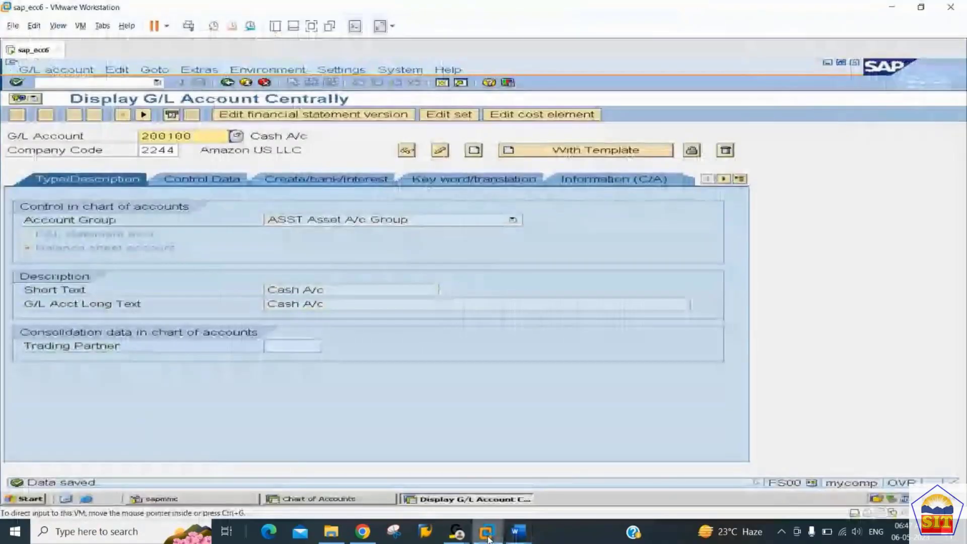
pyautogui.click(74, 82)
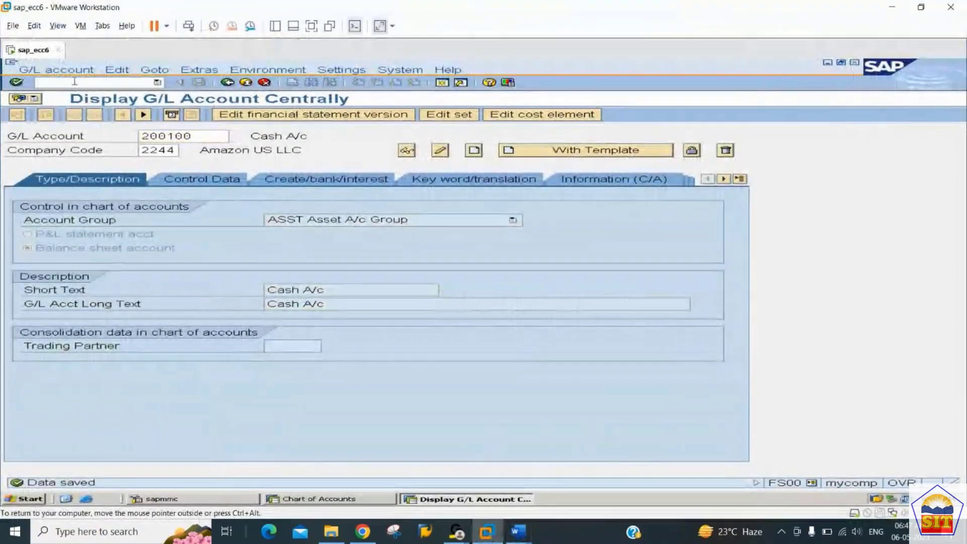
pyautogui.write('/n')
pyautogui.press('Return')
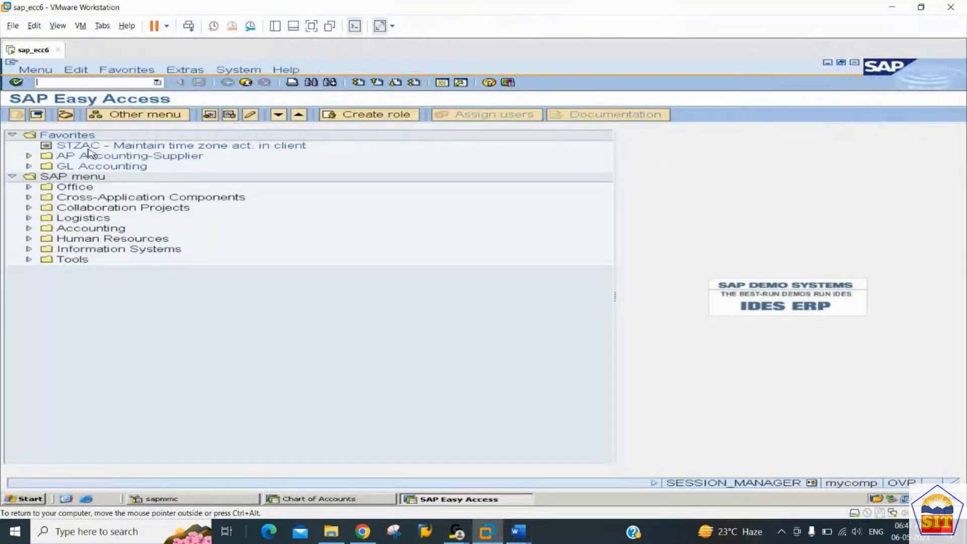
# - Expand Accounting, Financial Accounting, General Ledger and Posting in the SAP menu, compare FB50 with F-02, and open F-02 General Posting
pyautogui.doubleClick(81, 228)
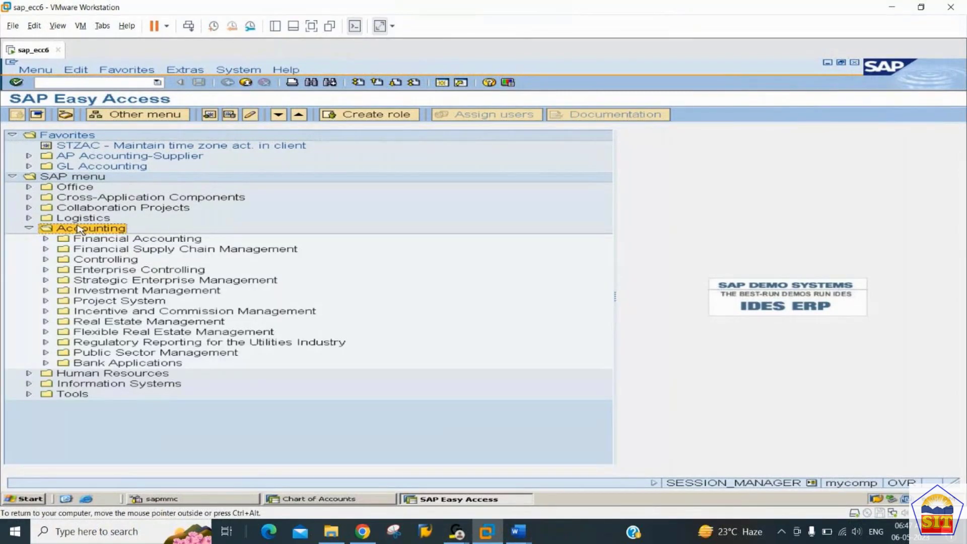
pyautogui.press('Down')
pyautogui.press('Right')
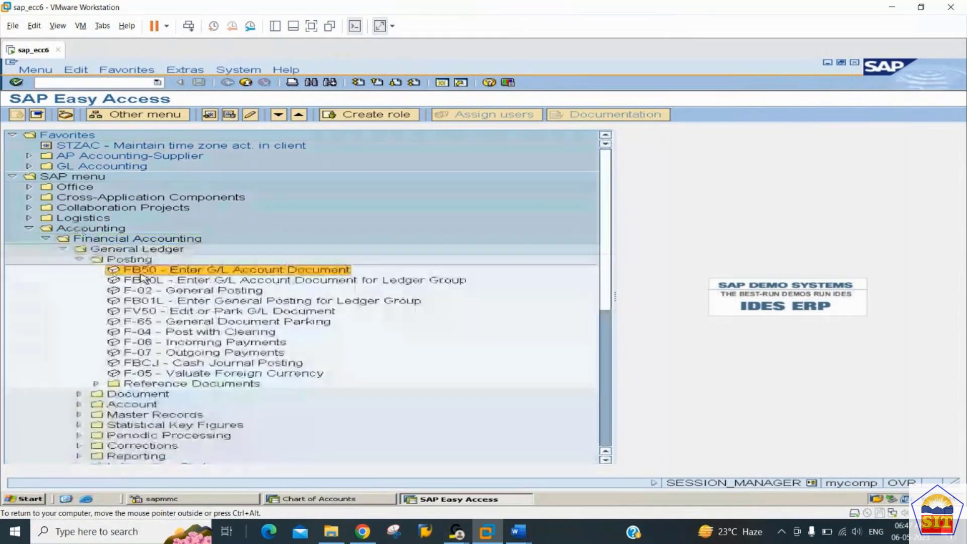
pyautogui.click(177, 292)
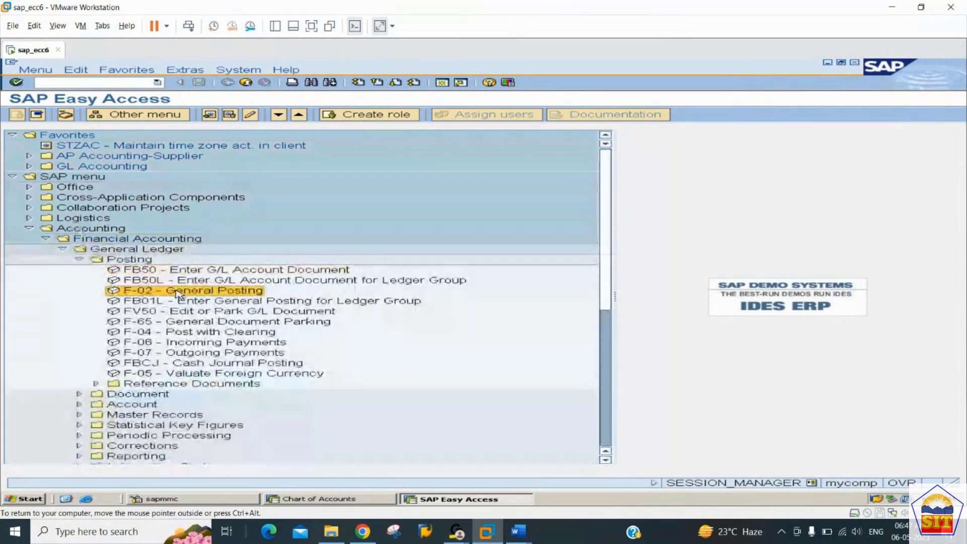
pyautogui.click(173, 272)
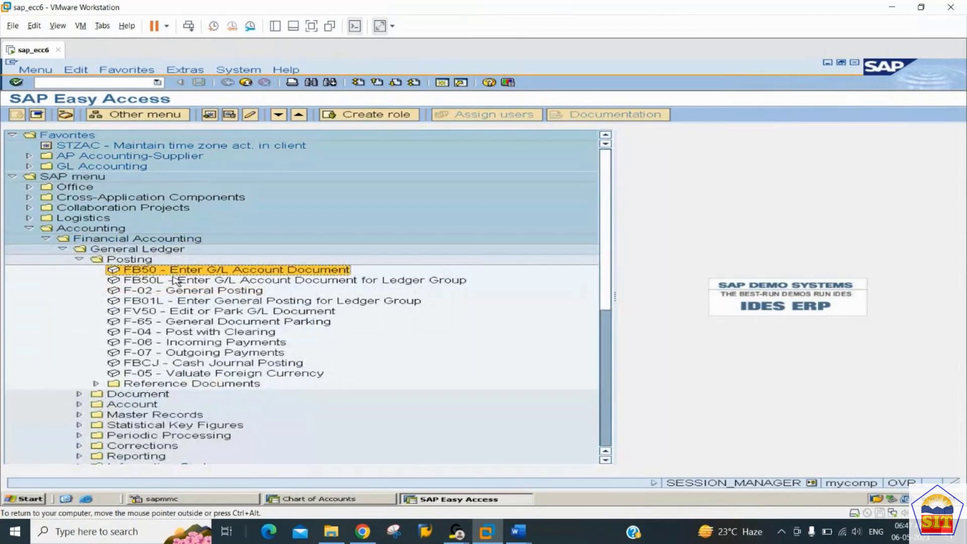
pyautogui.click(180, 292)
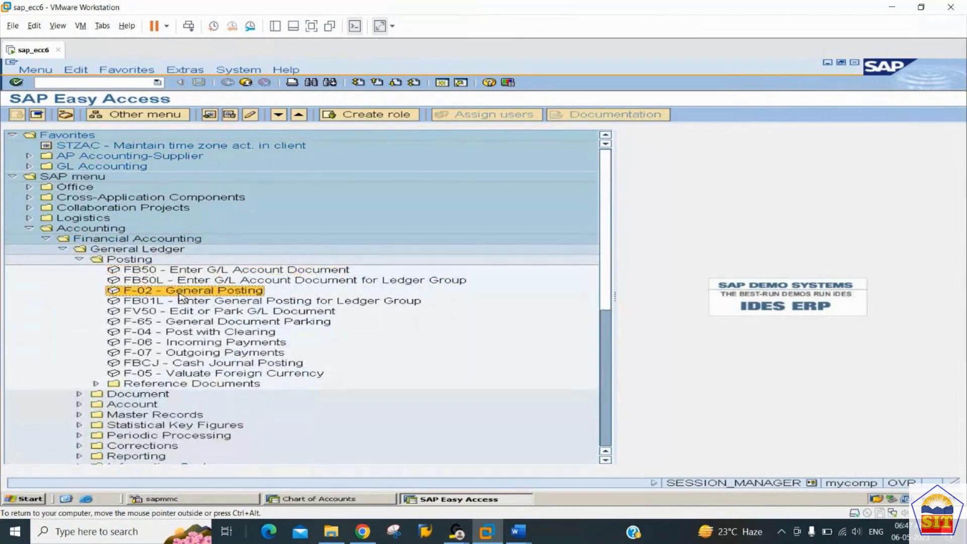
pyautogui.click(179, 274)
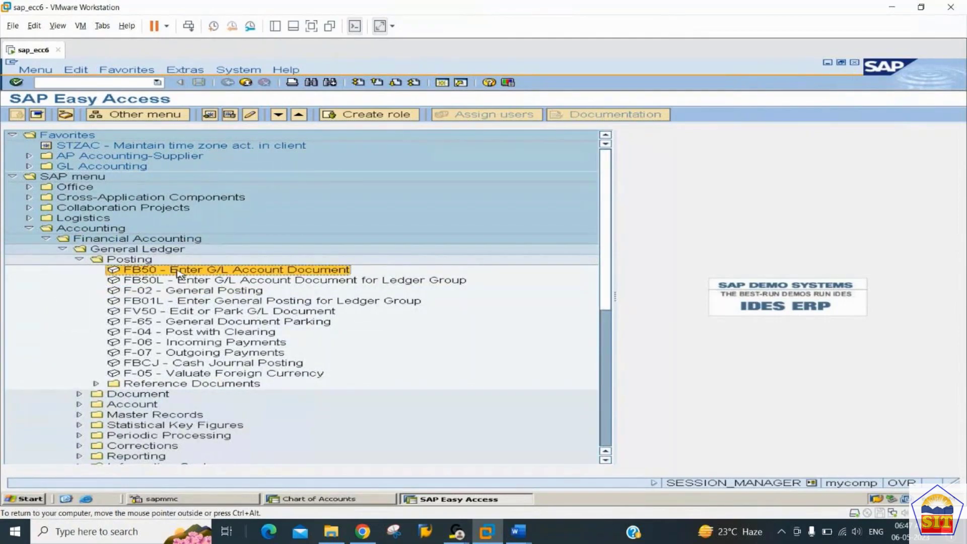
pyautogui.doubleClick(197, 291)
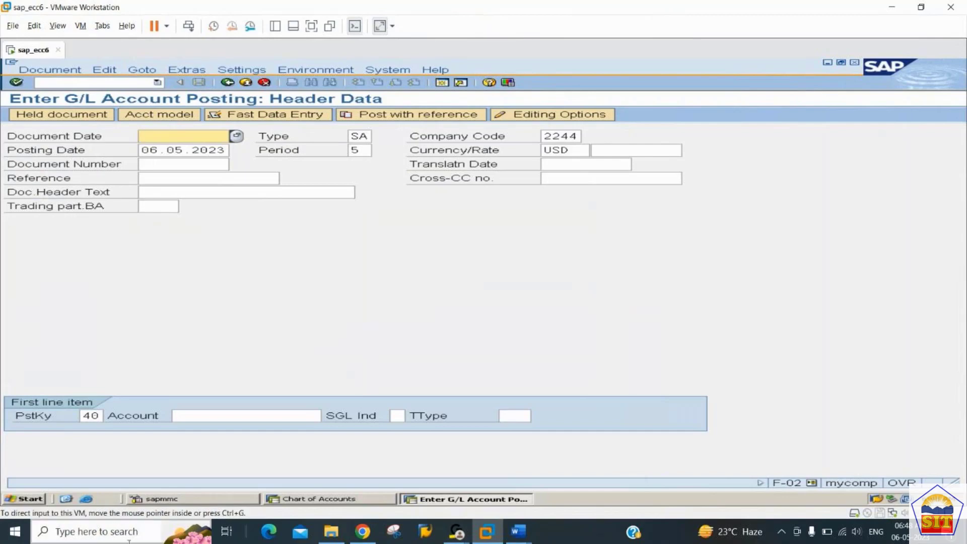
# - Enter 06.05.2023 as the document date in the G/L posting header
pyautogui.click(181, 138)
pyautogui.write('06')
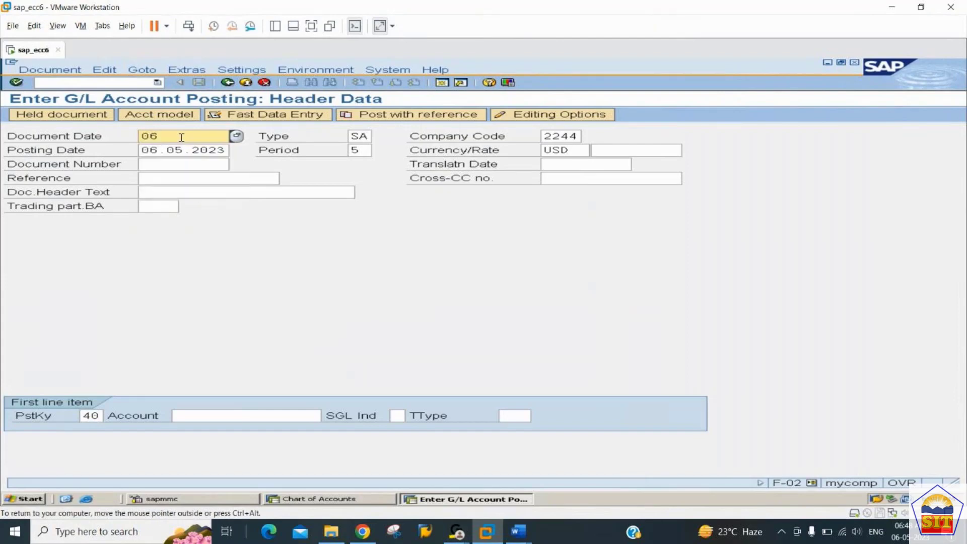
pyautogui.write('.05.2023')
pyautogui.press('Tab')
pyautogui.press('Tab')
pyautogui.press('Tab')
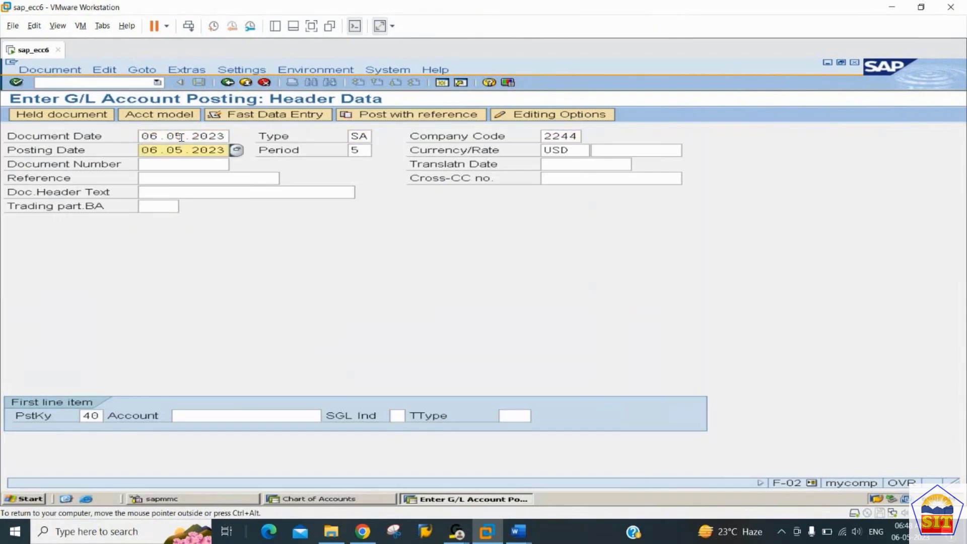
# - Review the header's posting date, period and currency fields, and the account and posting key fields of the first line item
pyautogui.press('Tab')
pyautogui.press('Tab')
pyautogui.press('Tab')
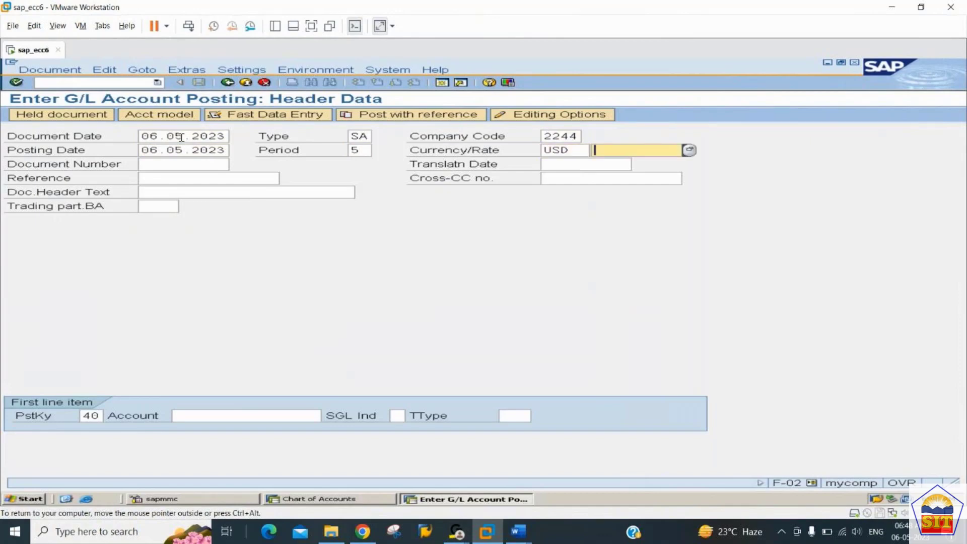
pyautogui.hotkey('shift', 'Tab')
pyautogui.hotkey('shift', 'Tab')
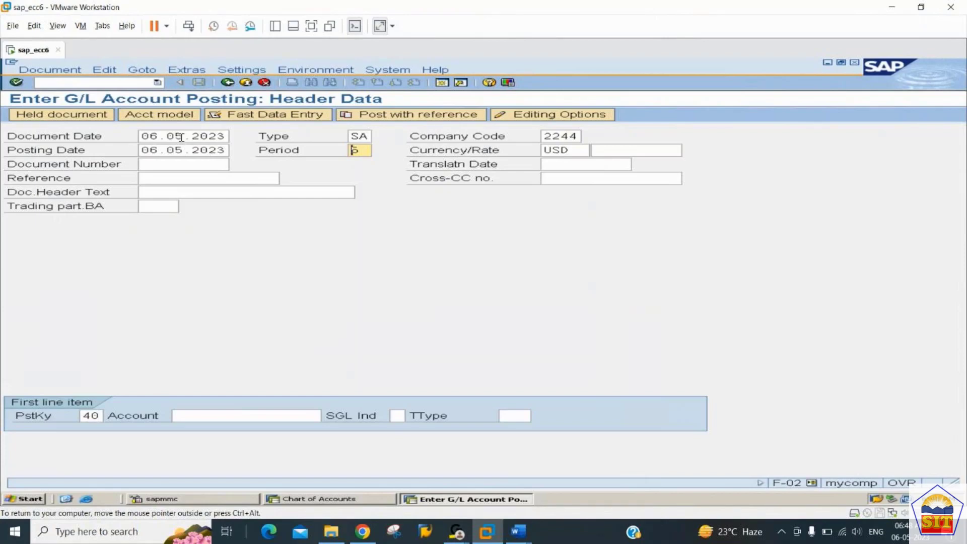
pyautogui.hotkey('shift', 'Tab')
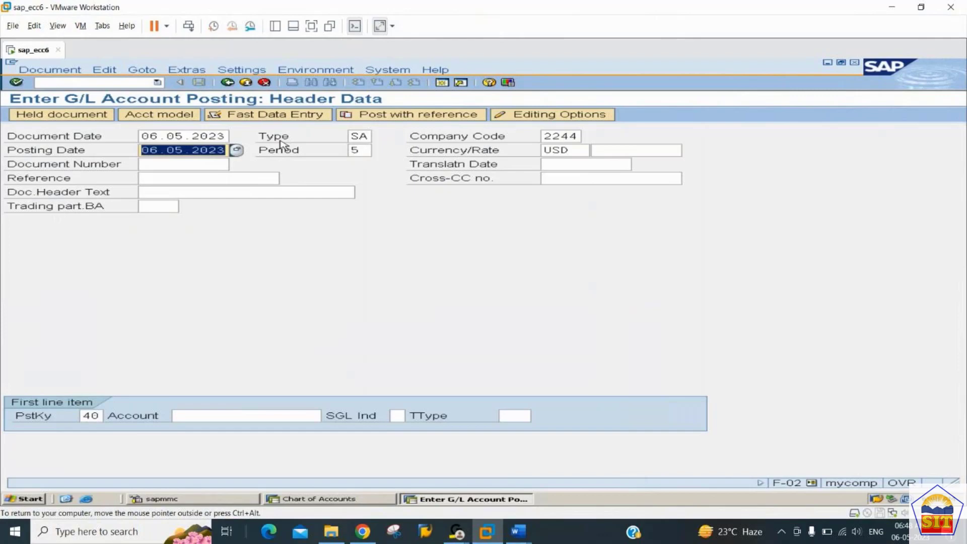
pyautogui.doubleClick(360, 150)
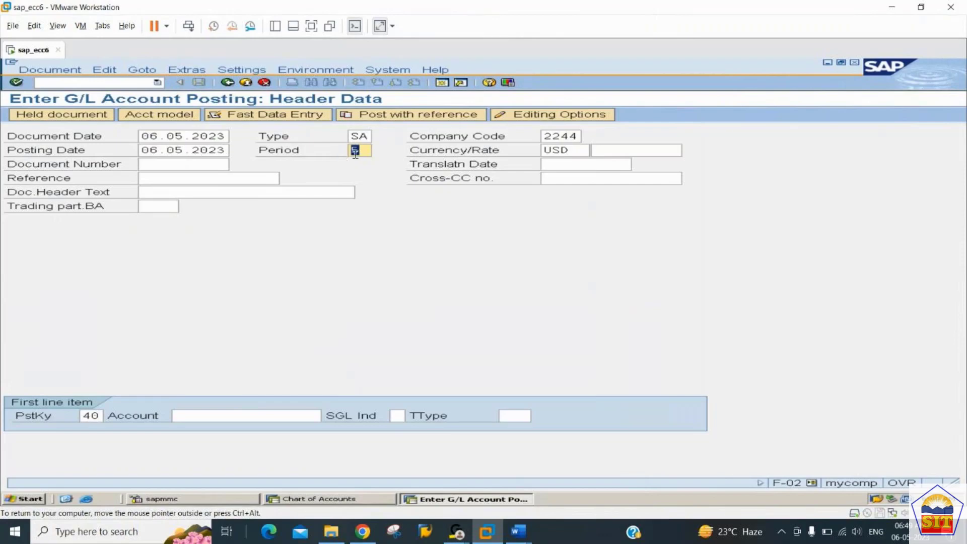
pyautogui.click(580, 149)
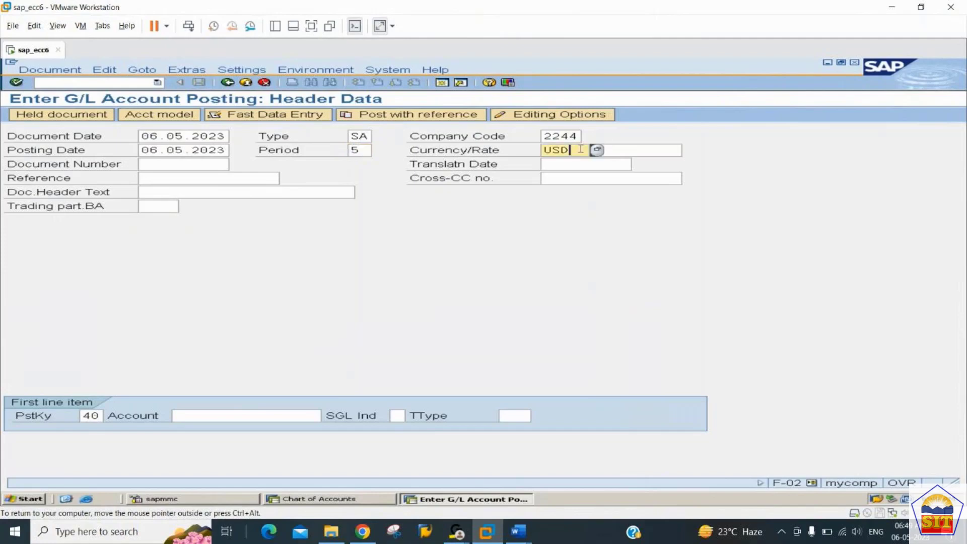
pyautogui.click(200, 416)
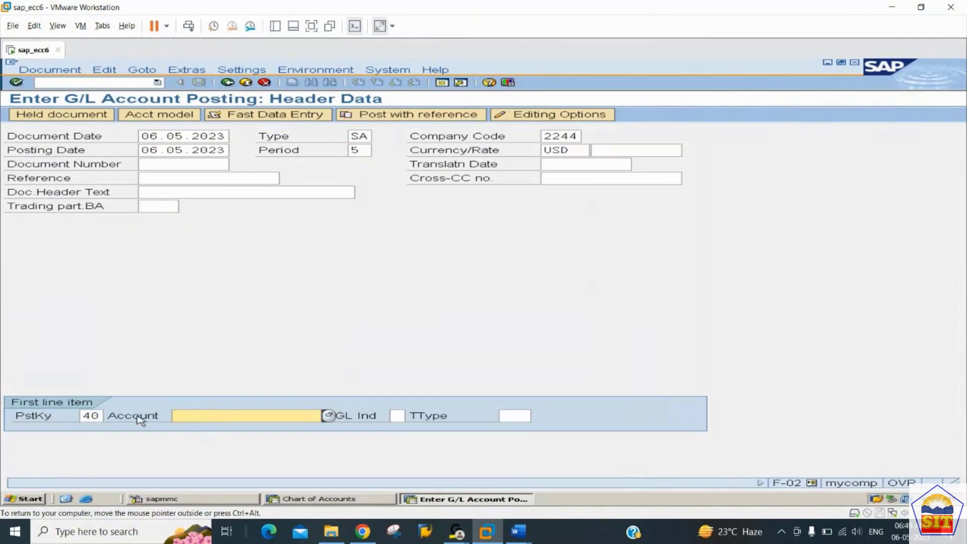
pyautogui.click(100, 416)
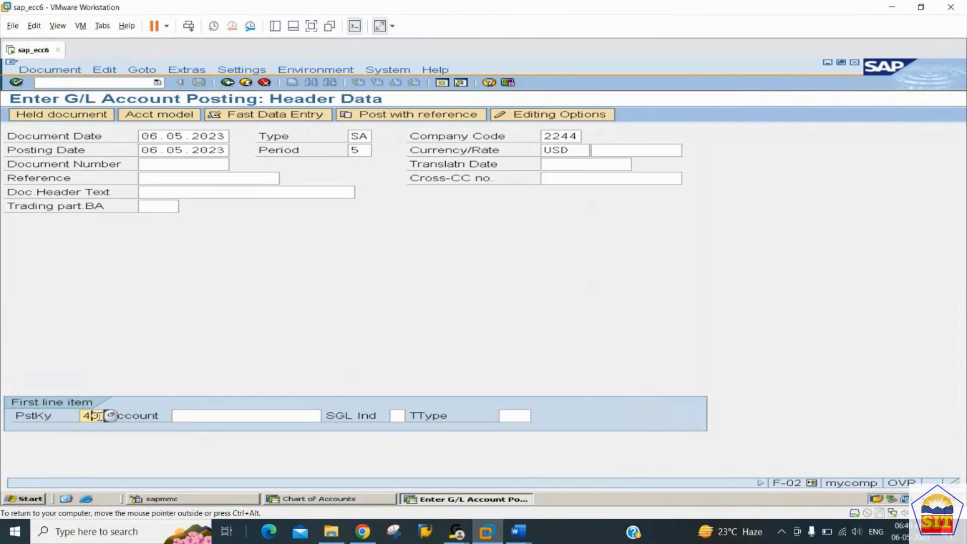
# - Choose Cash A/c 200100 from the G/L accounts of company code 2244 and try to open its line item
pyautogui.press('Tab')
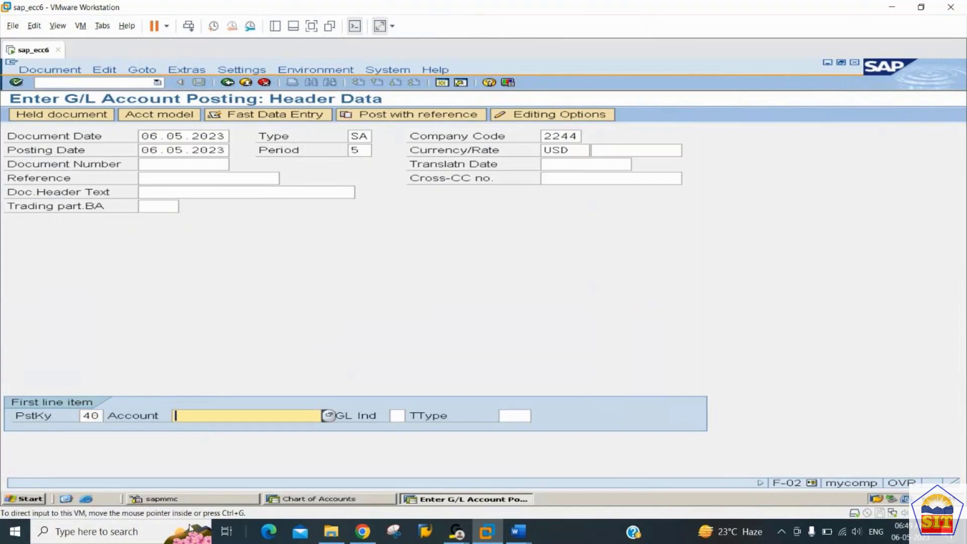
pyautogui.click(328, 416)
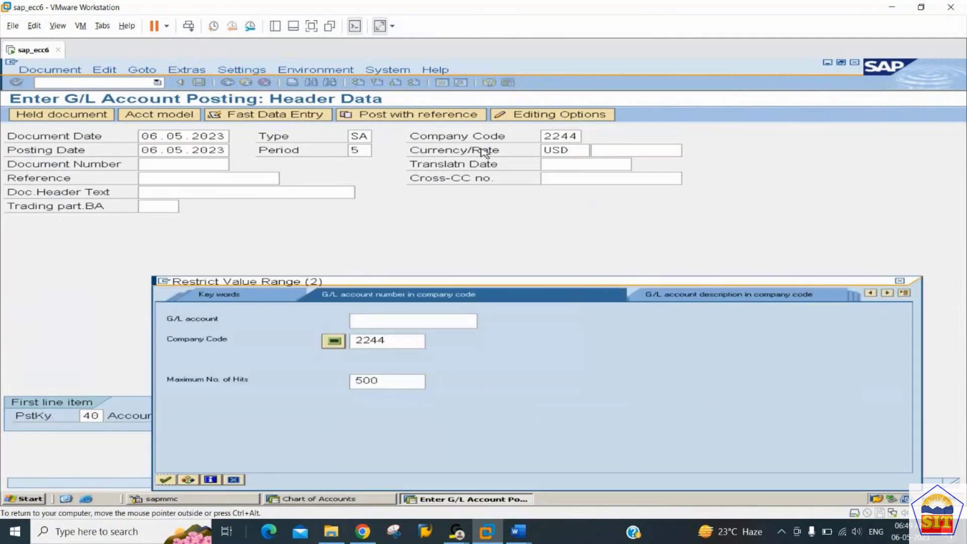
pyautogui.moveTo(695, 280); pyautogui.dragTo(648, 83)
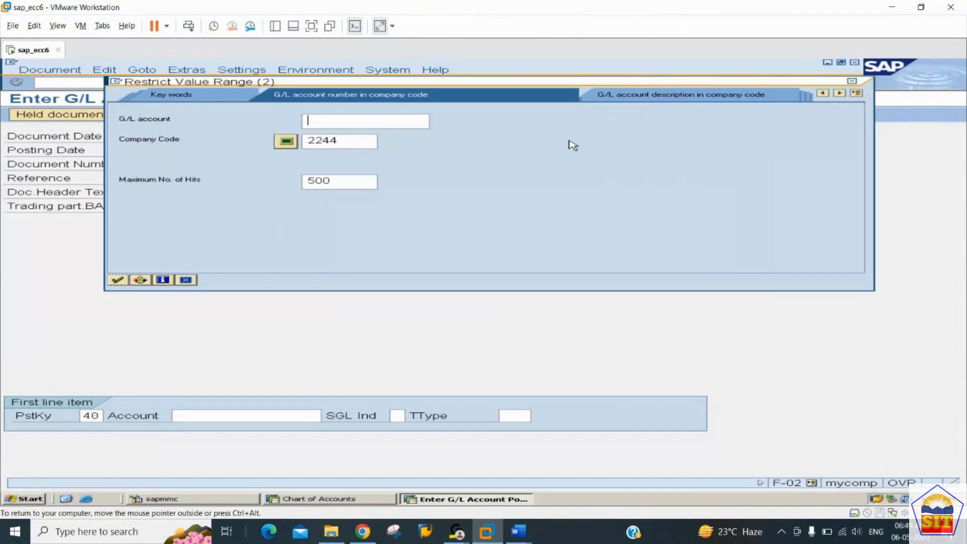
pyautogui.press('Return')
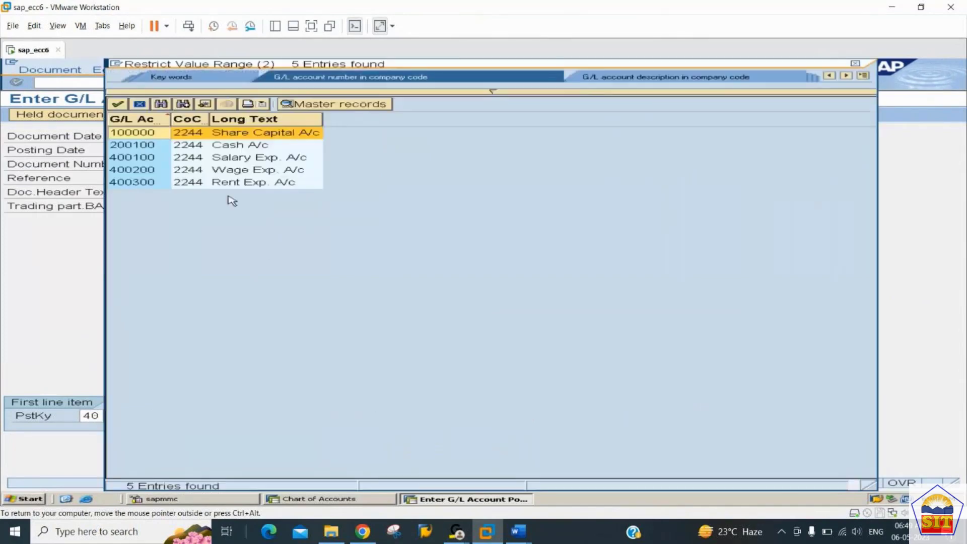
pyautogui.click(191, 146)
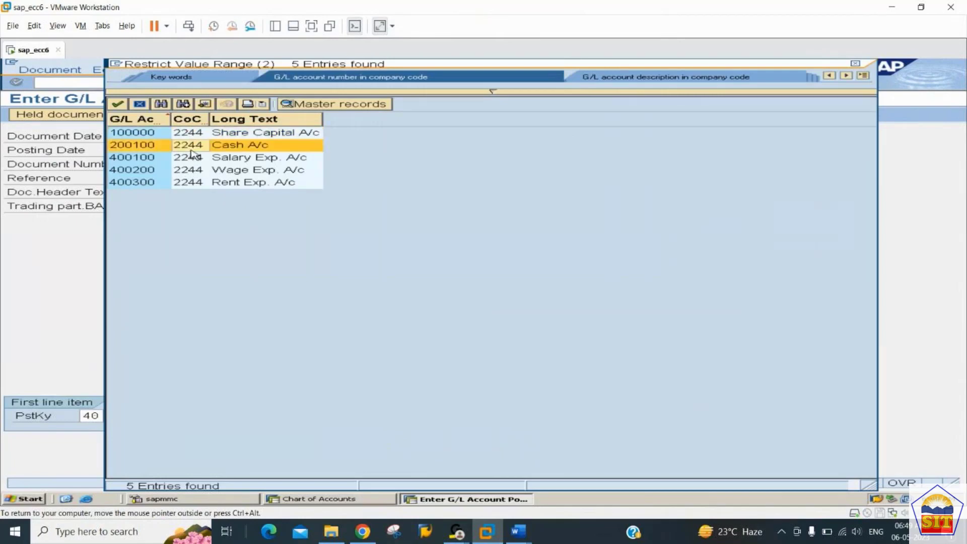
pyautogui.doubleClick(191, 147)
pyautogui.press('Return')
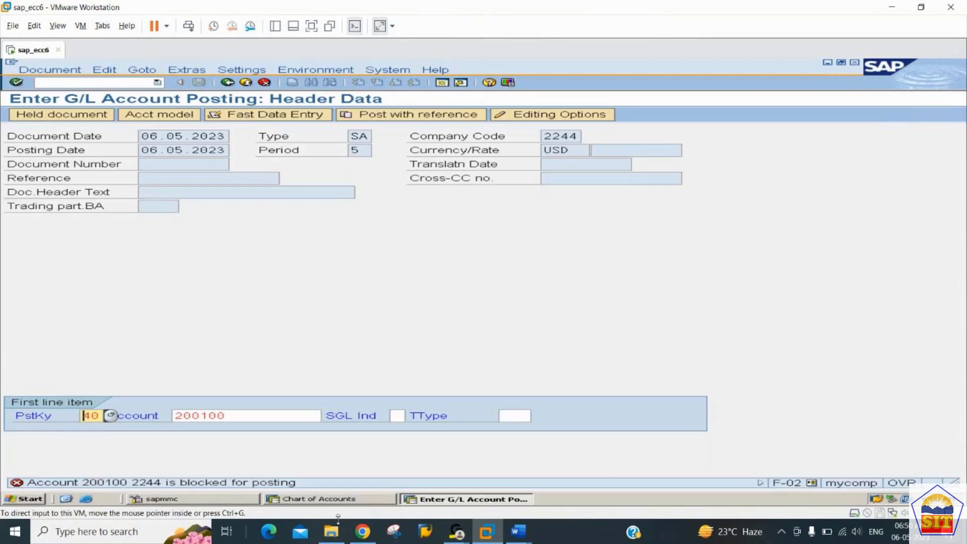
# - Switch to the Chart of Accounts session, start FS00 and display G/L account 200100 for company code 2244
pyautogui.click(355, 499)
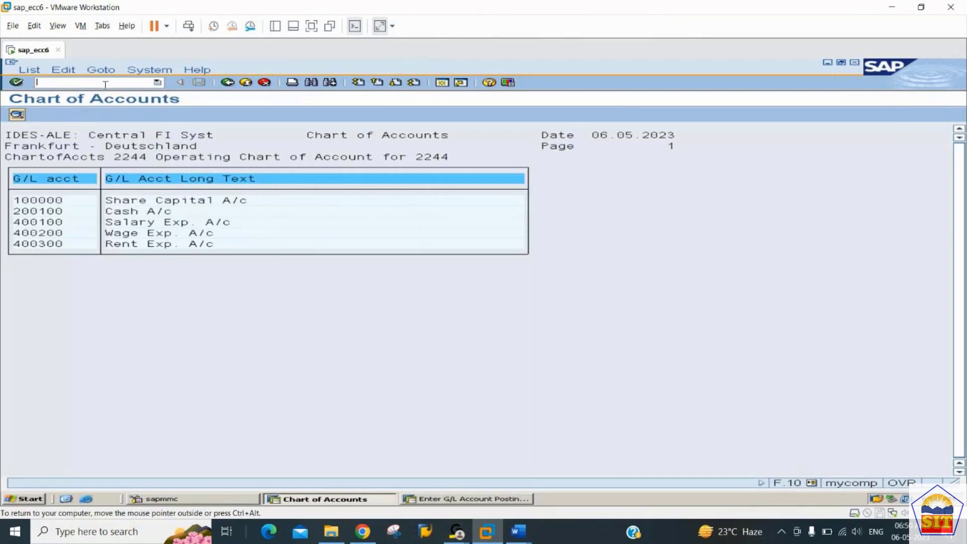
pyautogui.write('/nfs00')
pyautogui.press('Return')
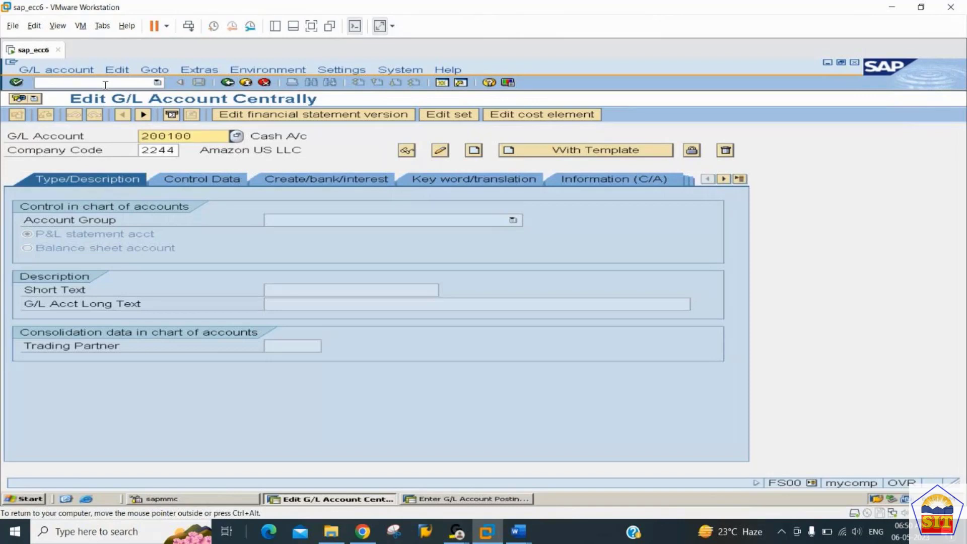
pyautogui.press('Return')
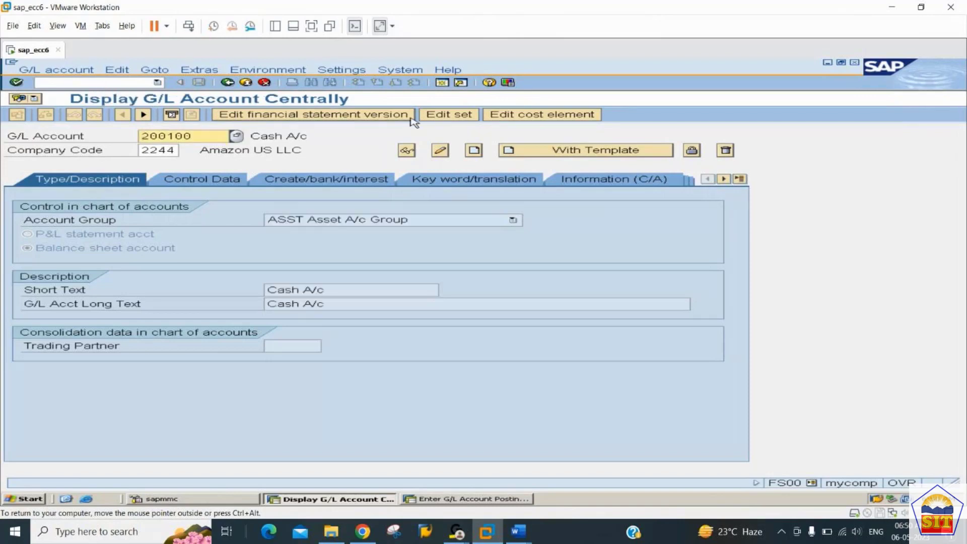
# - Remove the company code posting block from the Cash A/c and save the account
pyautogui.click(692, 151)
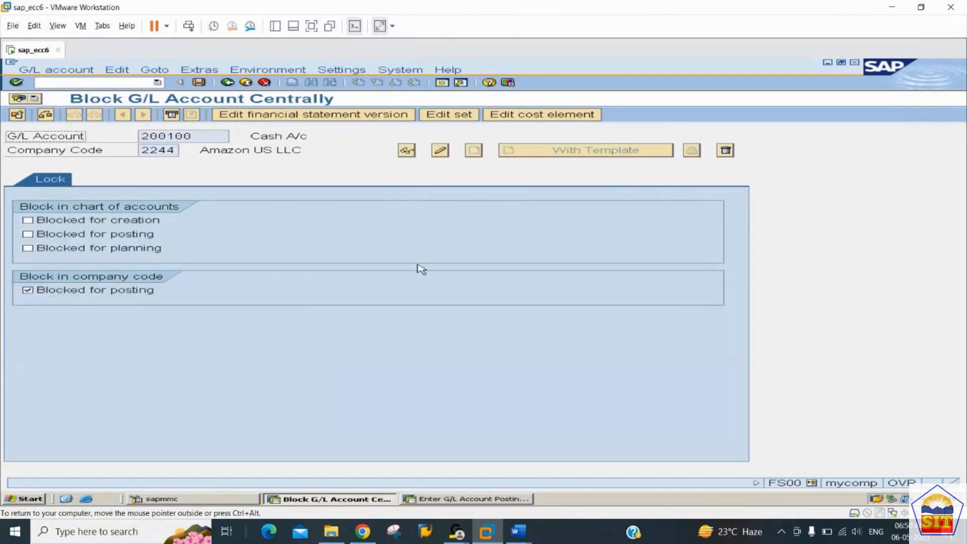
pyautogui.click(135, 298)
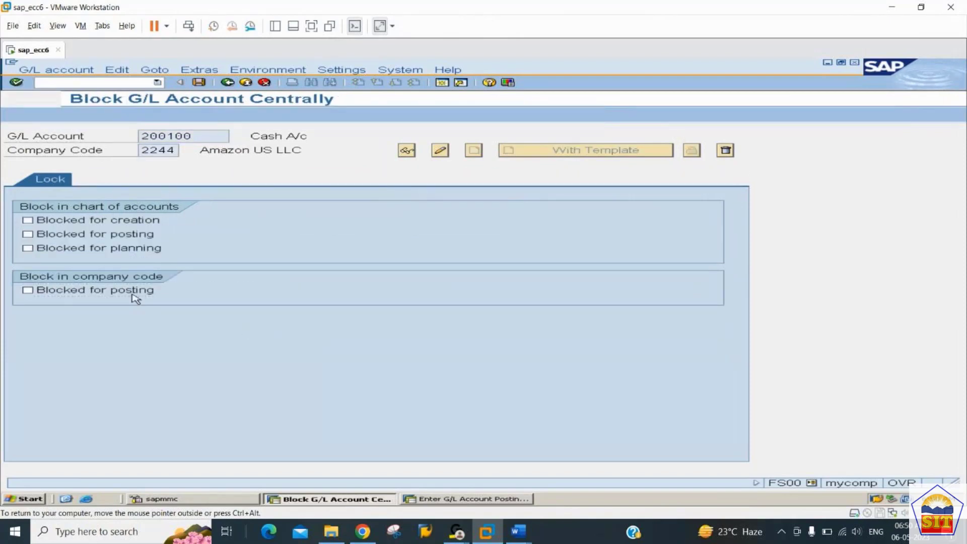
pyautogui.hotkey('ctrl', 's')
# - Return to the G/L posting session and restart transaction F-02 with an empty header
pyautogui.hotkey('alt', 'Tab')
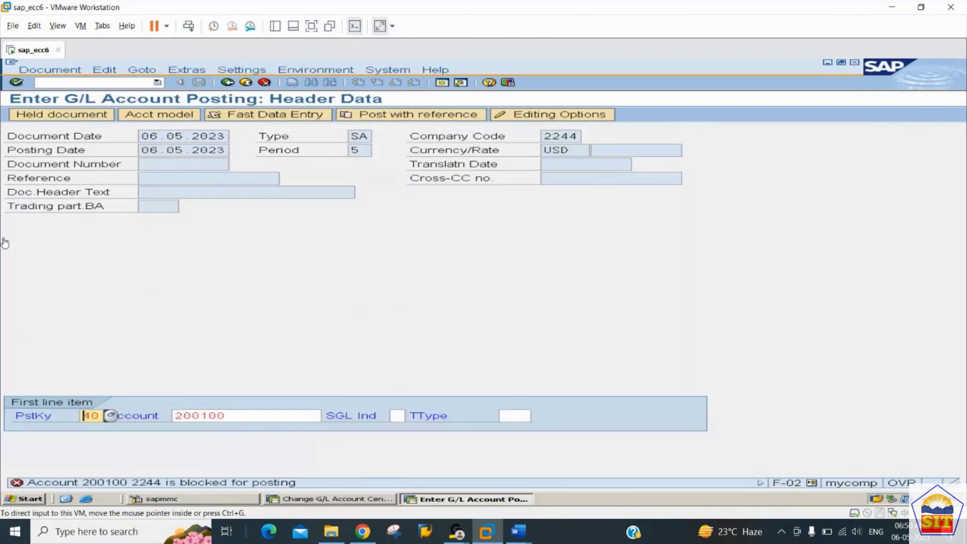
pyautogui.click(82, 94)
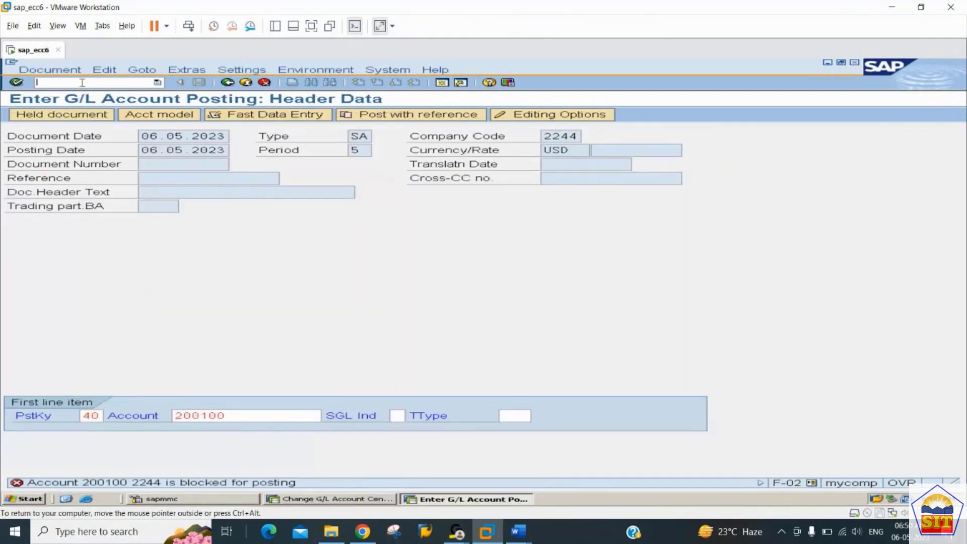
pyautogui.write('/nf-02')
pyautogui.press('Return')
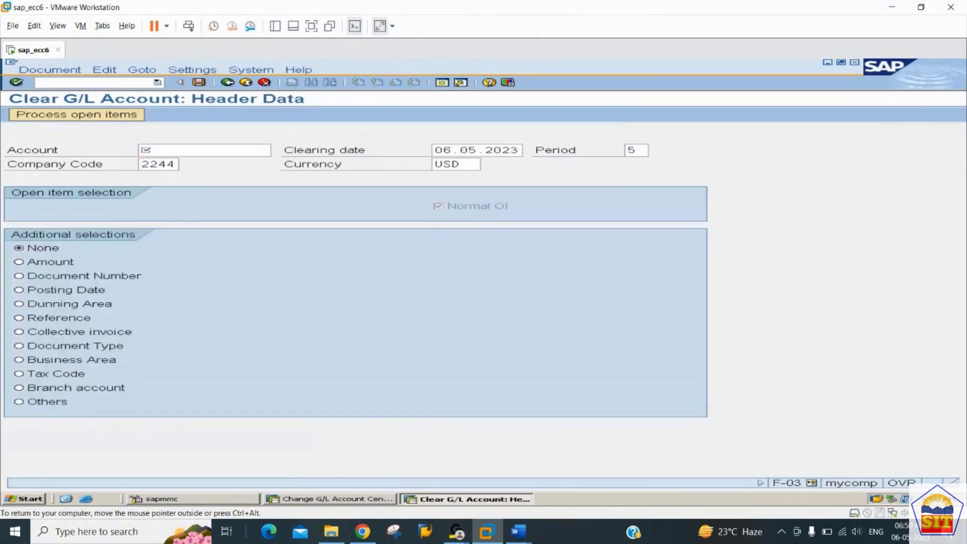
pyautogui.write('/nf-02')
pyautogui.press('Return')
# - Set the document date to 06.05.2023 and open the first line item for G/L account 200100
pyautogui.press('BackSpace')
pyautogui.press('Up')
pyautogui.press('Up')
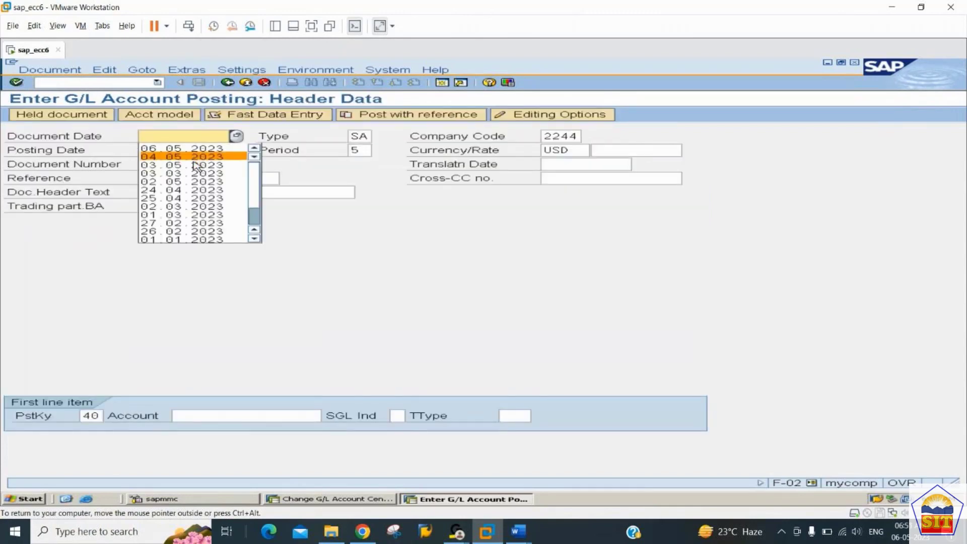
pyautogui.press('Tab')
pyautogui.press('Tab')
pyautogui.press('Tab')
pyautogui.press('Tab')
pyautogui.press('Tab')
pyautogui.press('Tab')
pyautogui.press('Tab')
pyautogui.press('Tab')
pyautogui.press('Tab')
pyautogui.press('Tab')
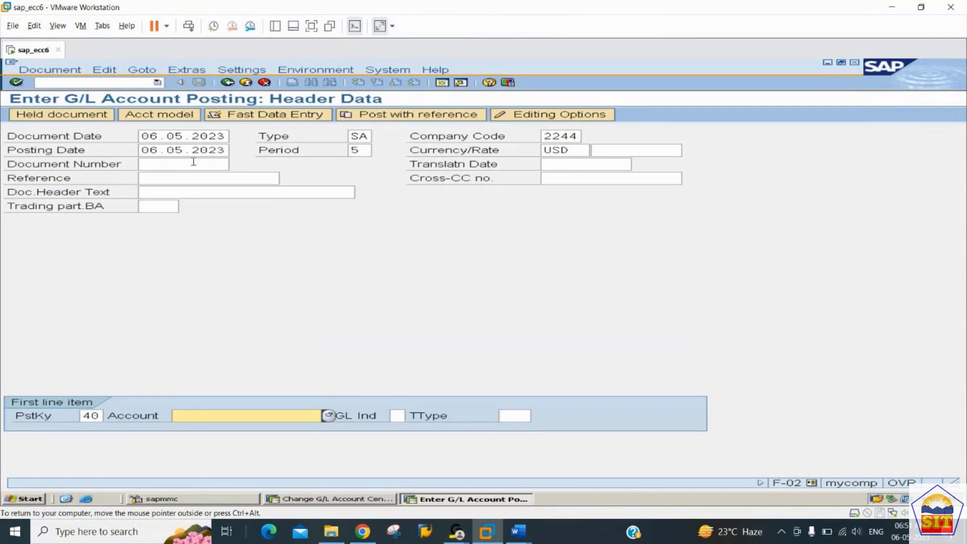
pyautogui.write('200100')
pyautogui.press('Return')
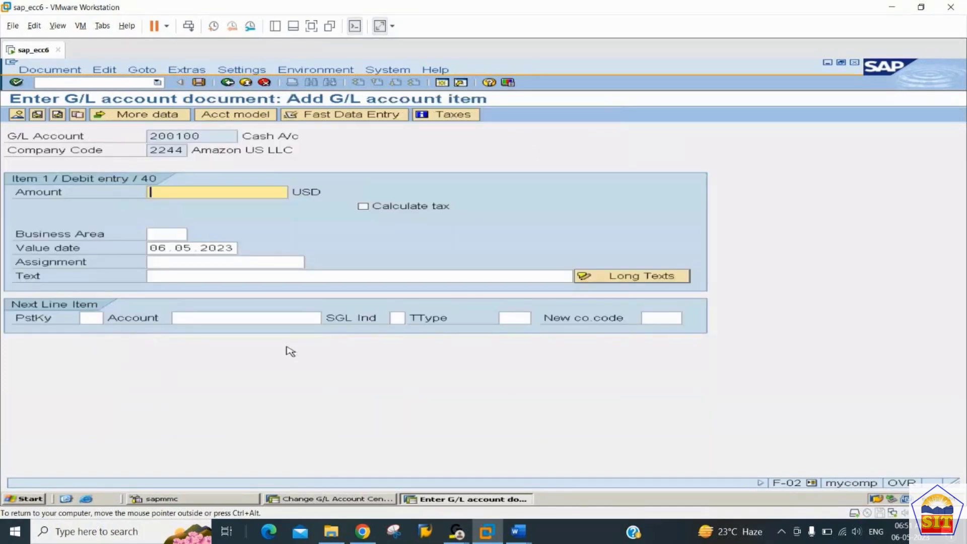
# - Set the amount of the Cash A/c debit item to 100000 USD
pyautogui.moveTo(213, 135); pyautogui.dragTo(189, 153)
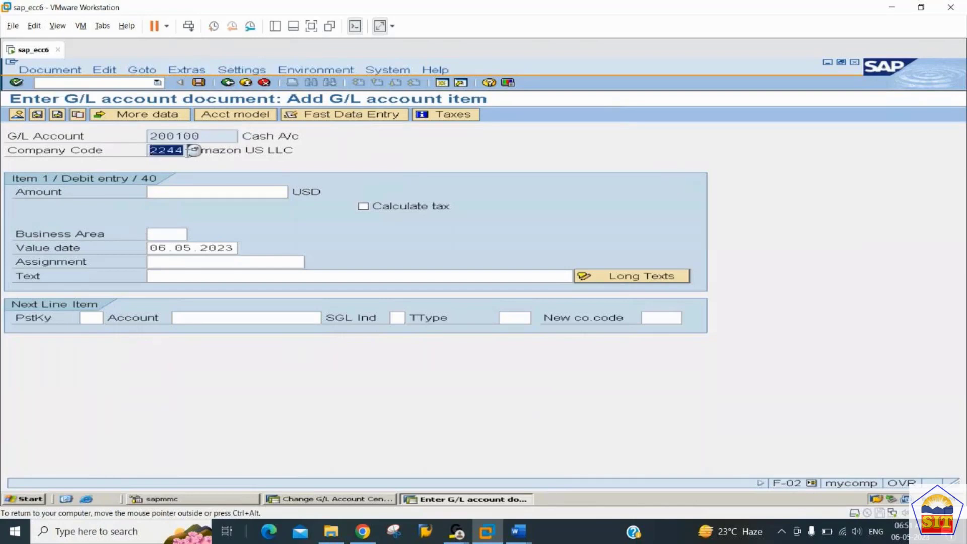
pyautogui.click(189, 193)
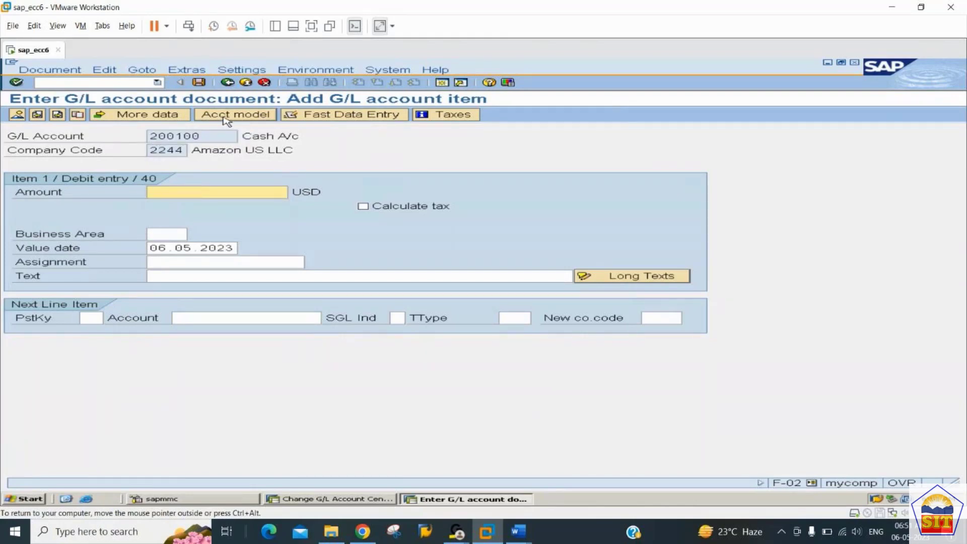
pyautogui.moveTo(214, 136); pyautogui.dragTo(113, 138)
pyautogui.click(170, 190)
pyautogui.write('100000')
pyautogui.press('BackSpace')
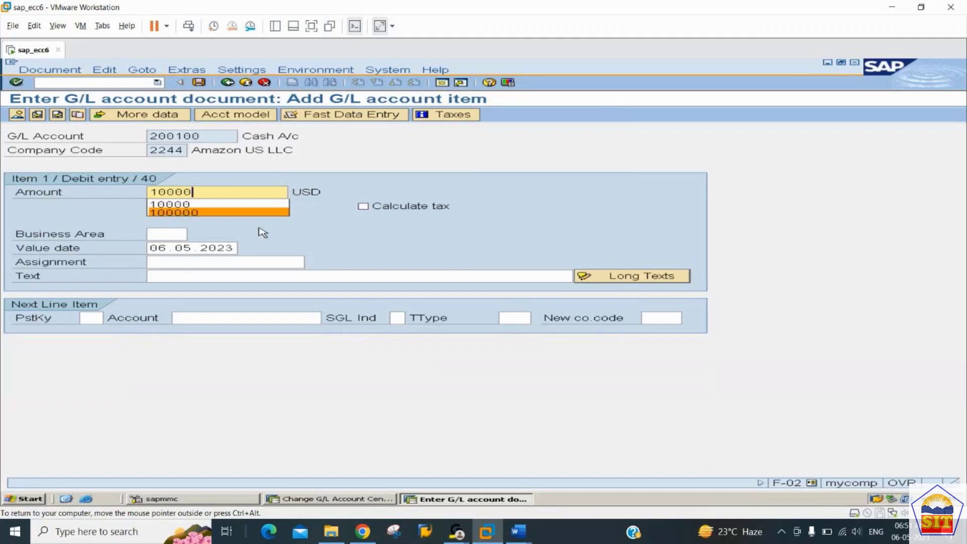
pyautogui.press('Return')
pyautogui.press('Tab')
pyautogui.press('Tab')
pyautogui.press('Tab')
pyautogui.press('Tab')
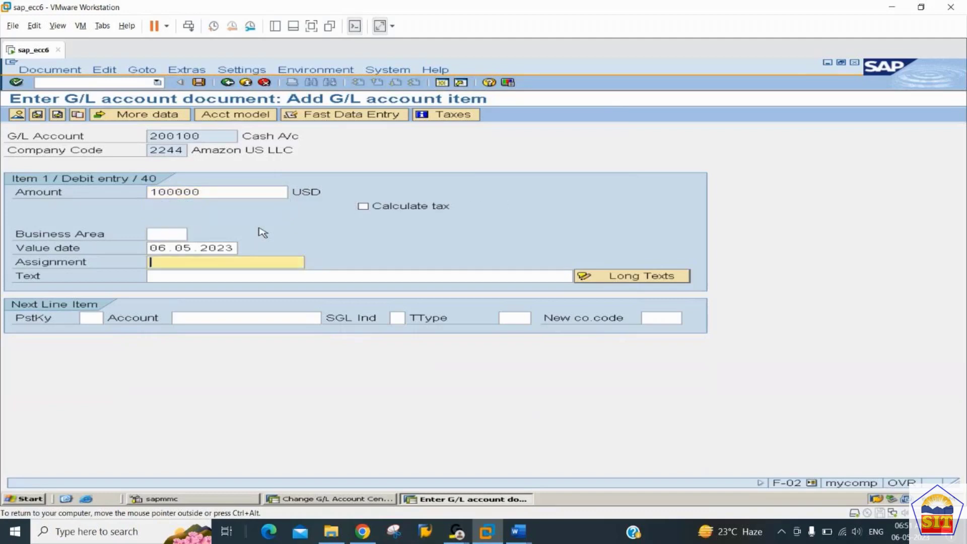
# - Check the value date and enter the debit item's text as "cash recd from share capital"
pyautogui.hotkey('shift', 'Tab')
pyautogui.hotkey('shift', 'Tab')
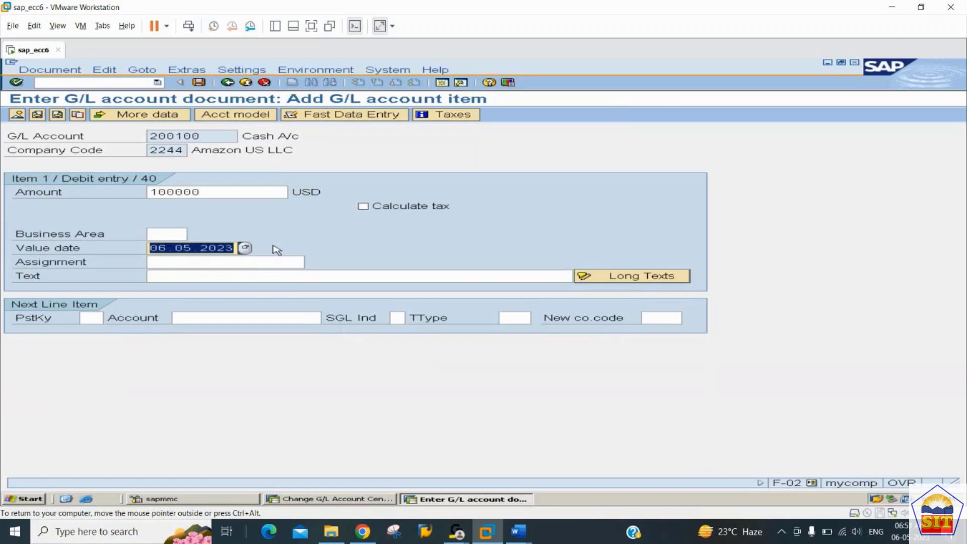
pyautogui.click(178, 278)
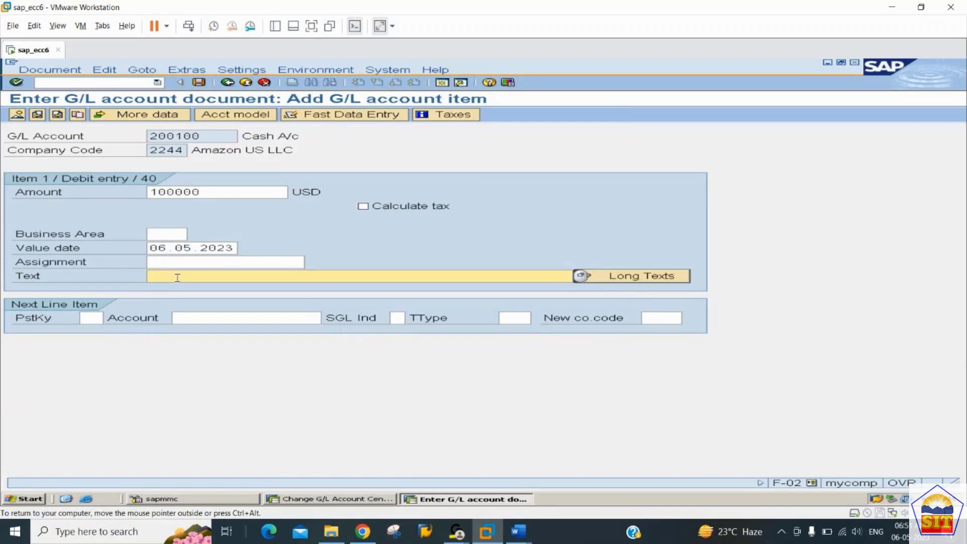
pyautogui.write('cash recd from share cap')
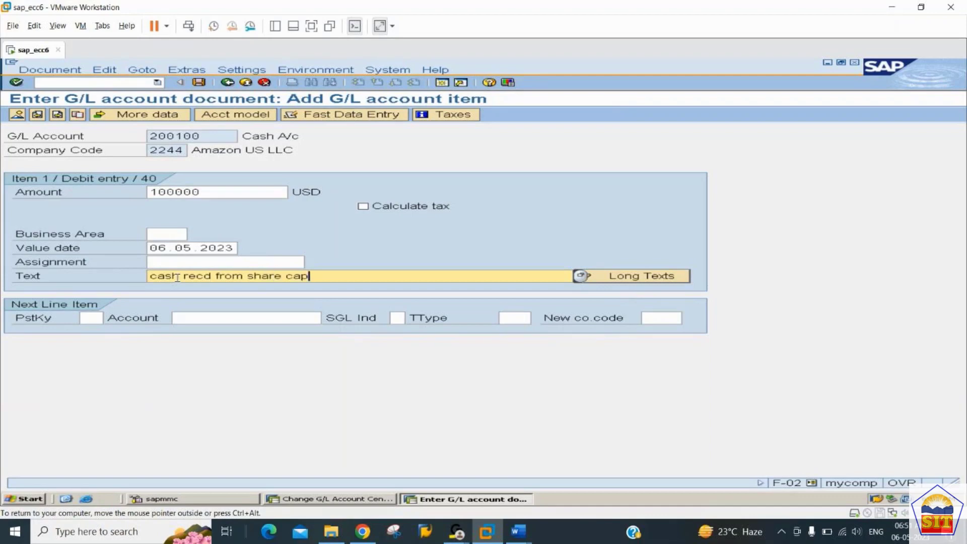
pyautogui.write('ital')
pyautogui.press('Return')
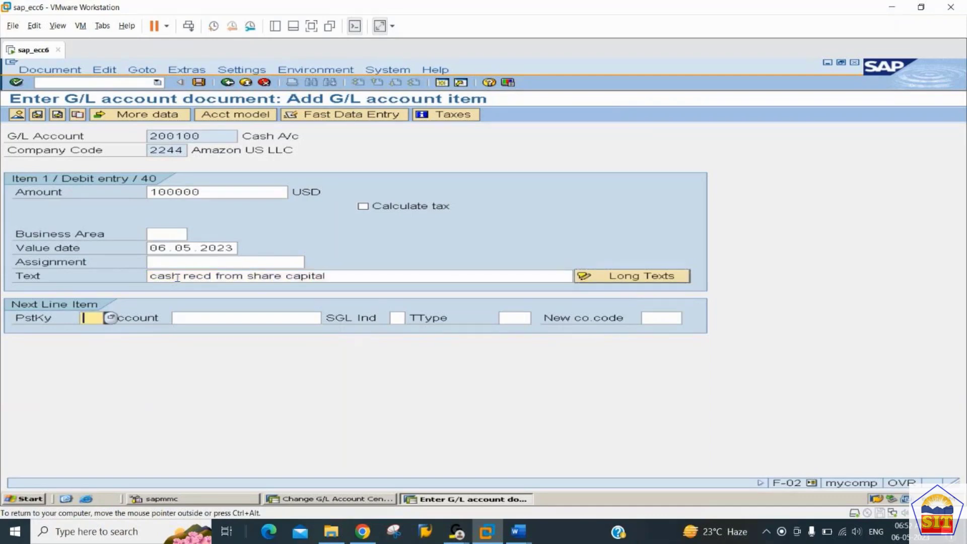
# - Try to continue to a credit line item with posting key 50 for G/L account 100000
pyautogui.write('50')
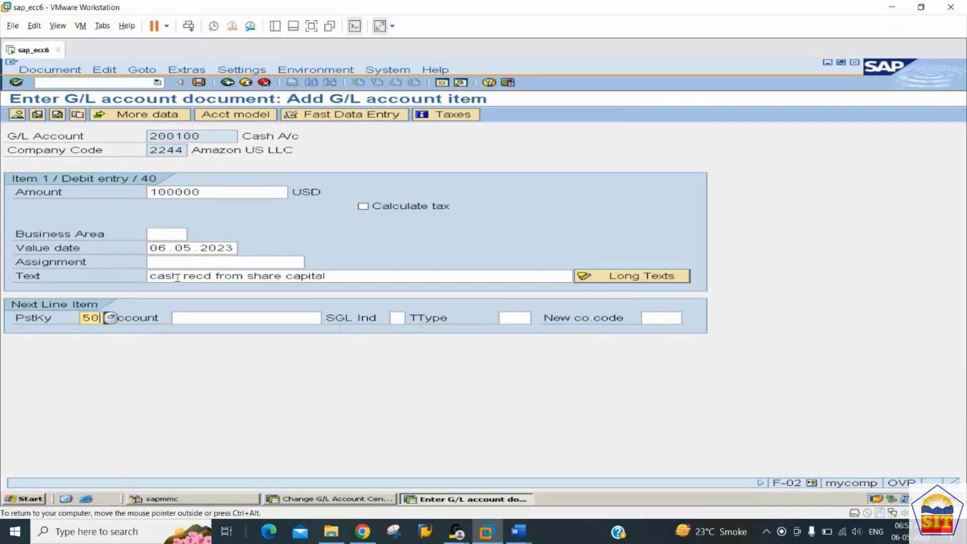
pyautogui.press('Tab')
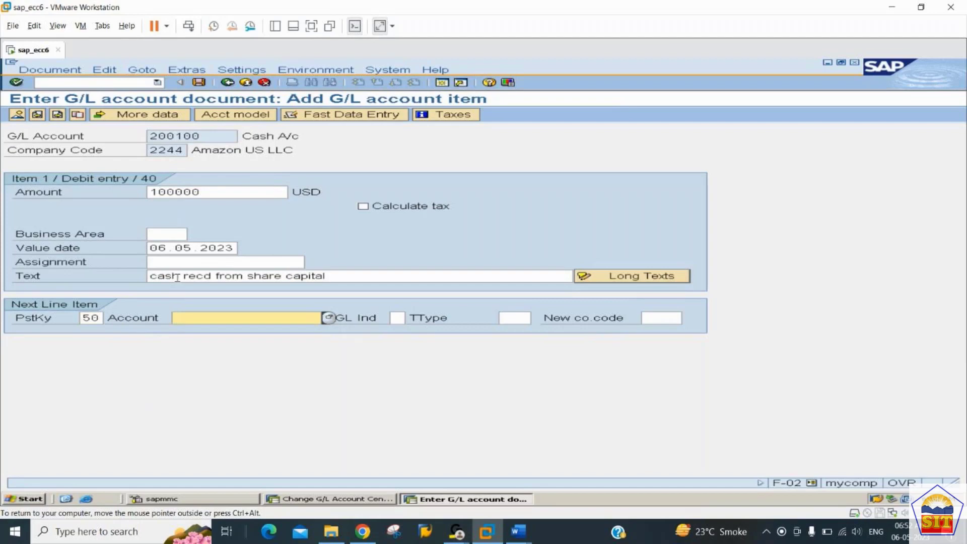
pyautogui.write('100000')
pyautogui.press('Return')
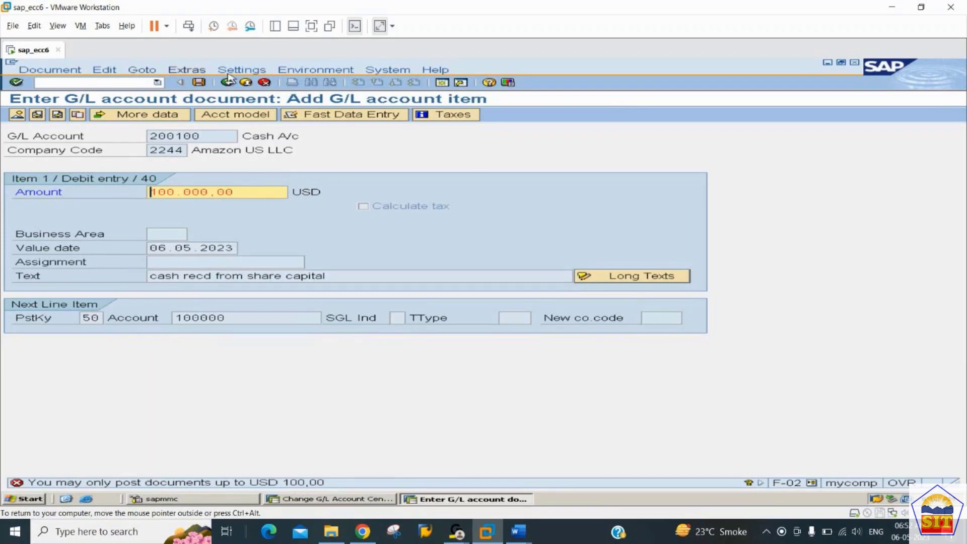
# - Open the FI tolerance groups for users in a new session with transaction OBA4
pyautogui.click(441, 83)
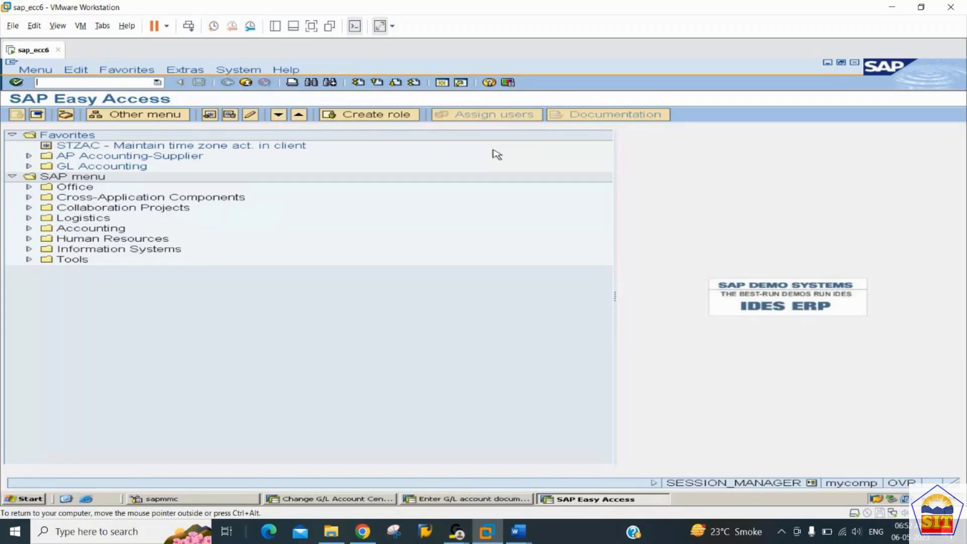
pyautogui.write('oba4')
pyautogui.press('Return')
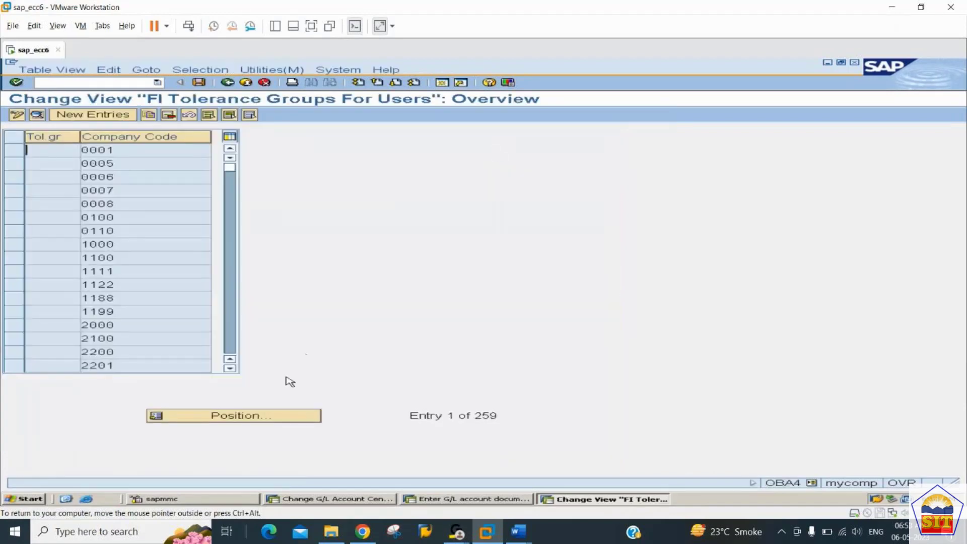
# - Find the entry for company code 2244 with a blank tolerance group and open its details
pyautogui.click(290, 421)
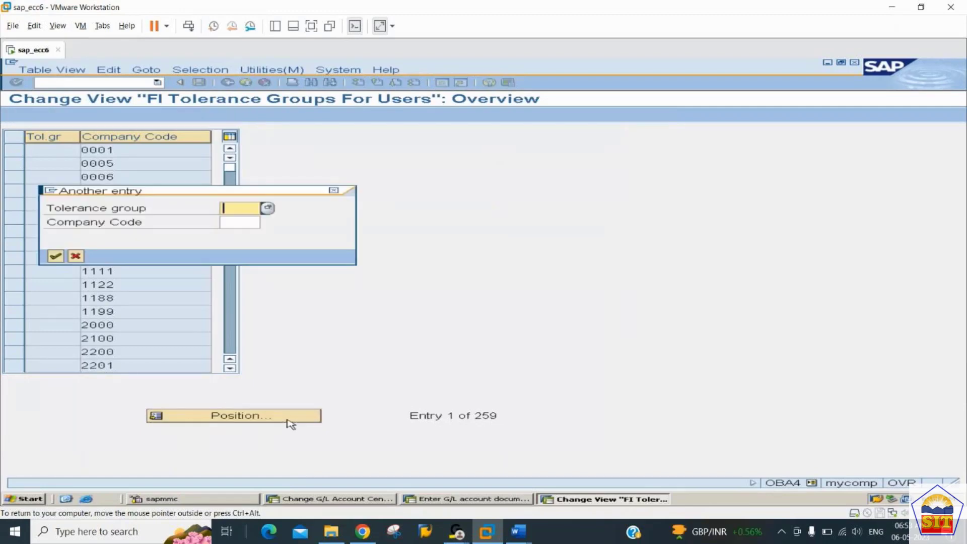
pyautogui.write('22')
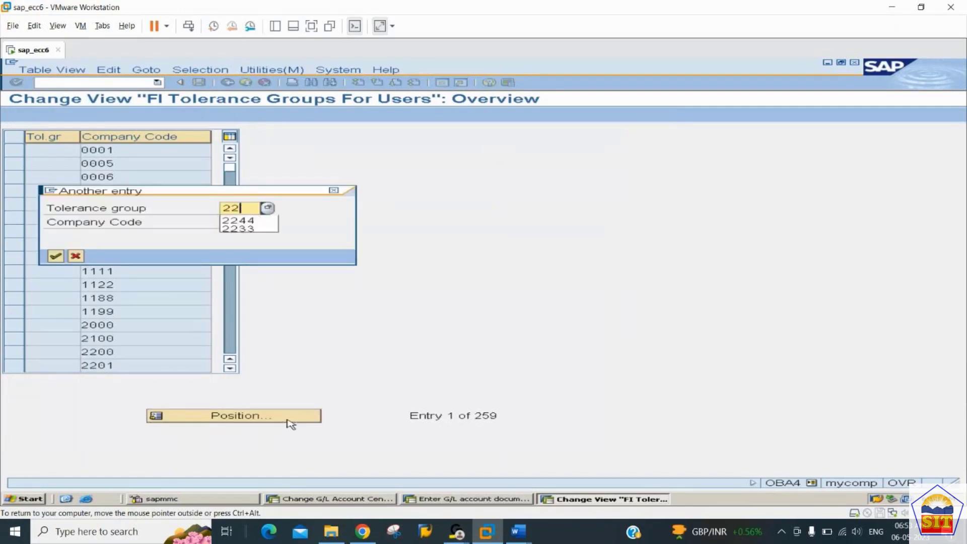
pyautogui.press('BackSpace')
pyautogui.press('BackSpace')
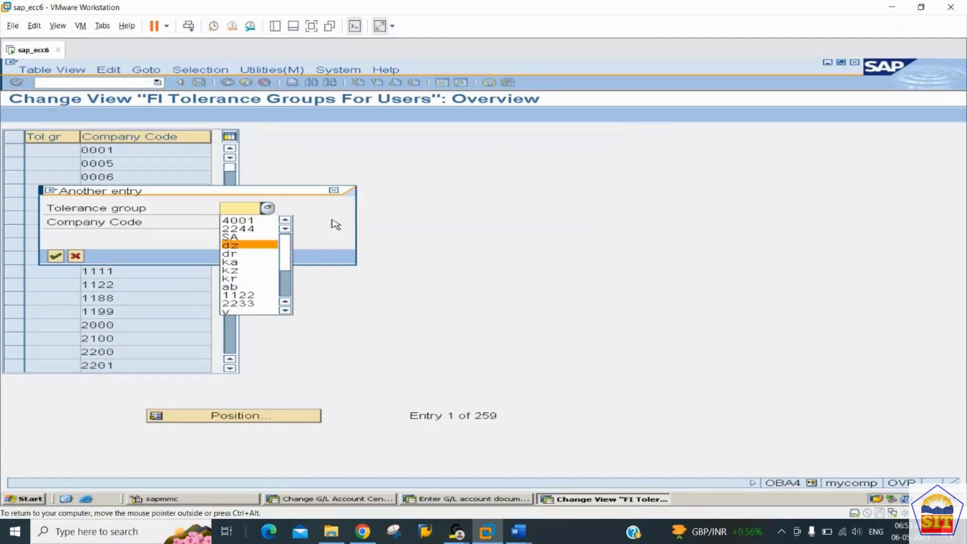
pyautogui.press('Tab')
pyautogui.hotkey('shift', 'Tab')
pyautogui.press('BackSpace')
pyautogui.press('BackSpace')
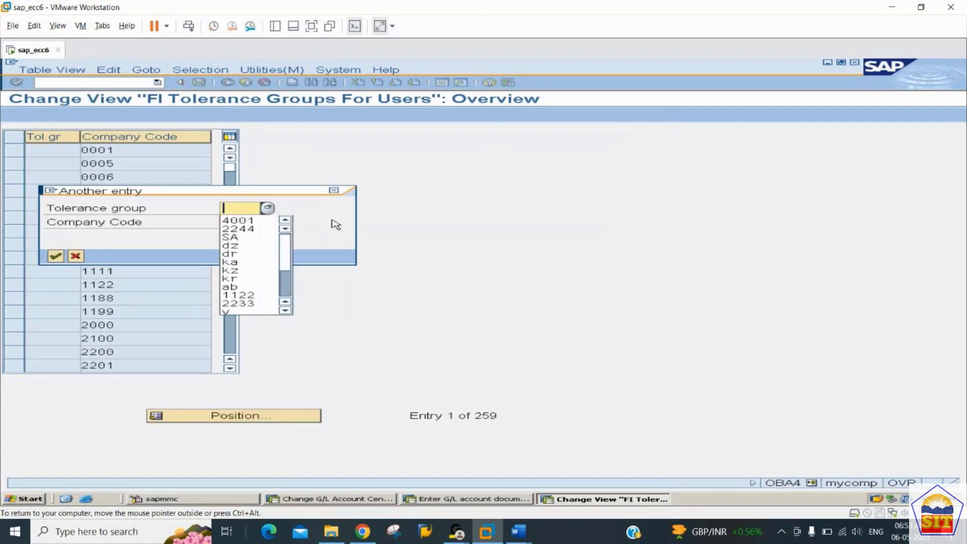
pyautogui.press('Tab')
pyautogui.write('2')
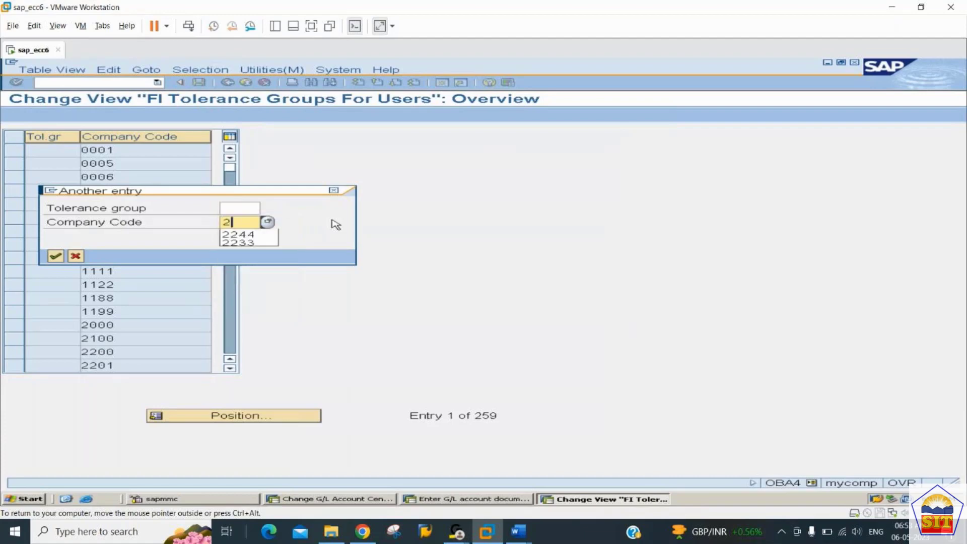
pyautogui.write('244')
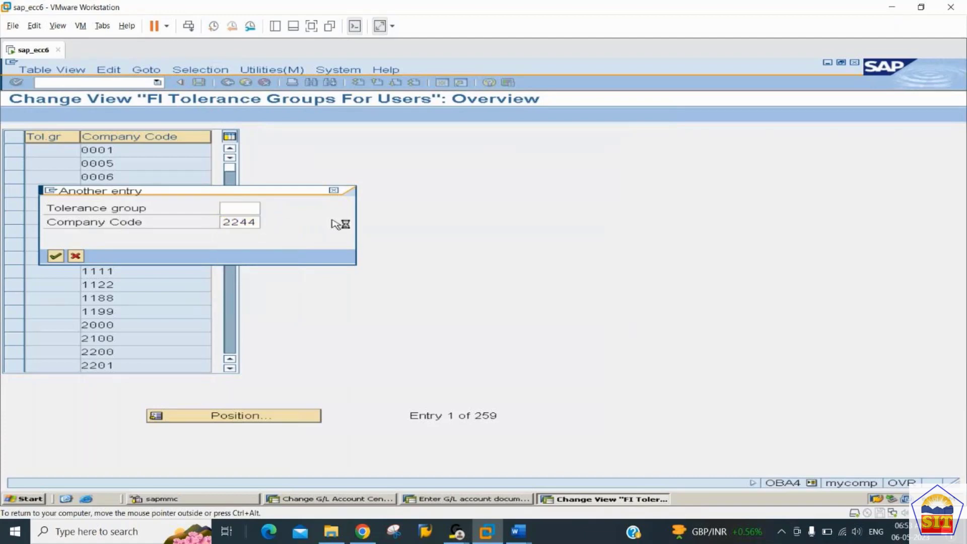
pyautogui.press('Return')
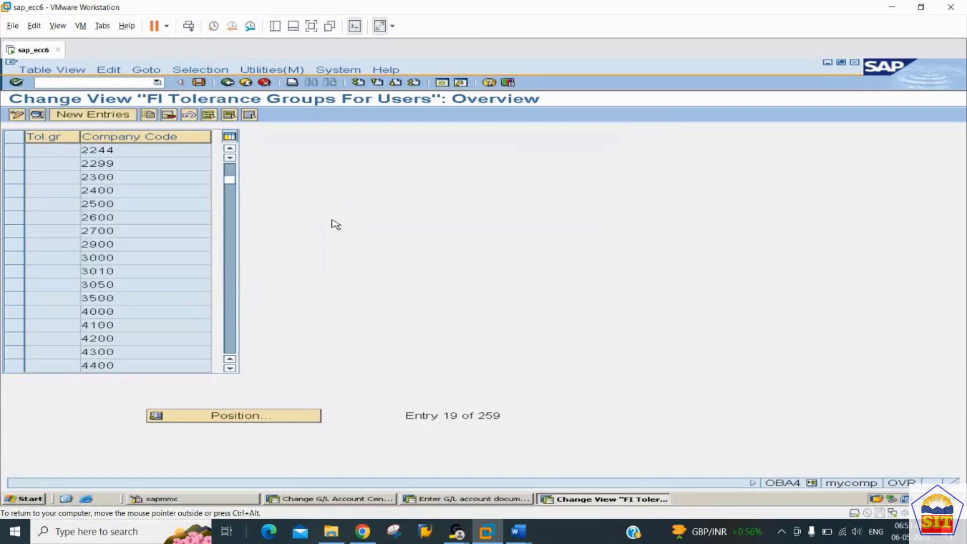
pyautogui.doubleClick(153, 151)
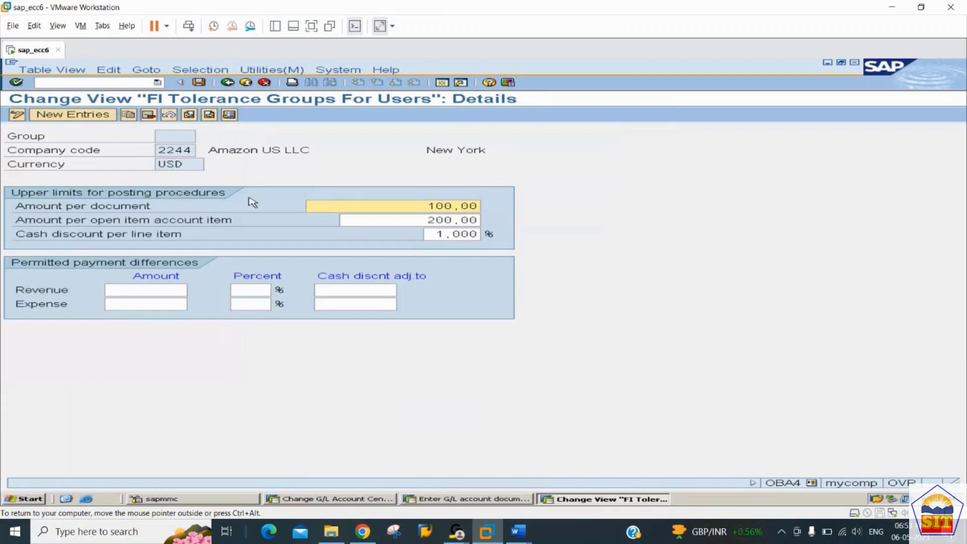
pyautogui.moveTo(411, 204); pyautogui.dragTo(500, 204)
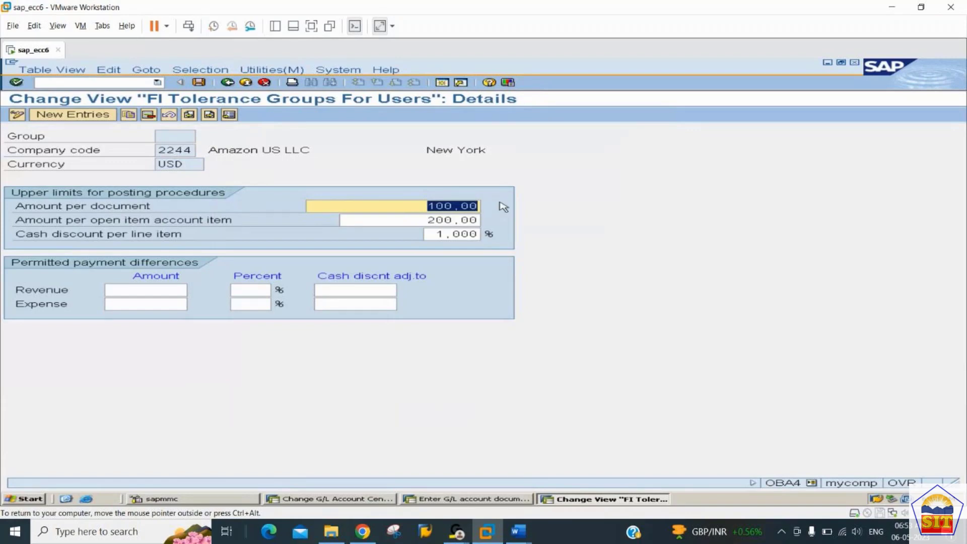
pyautogui.write('9')
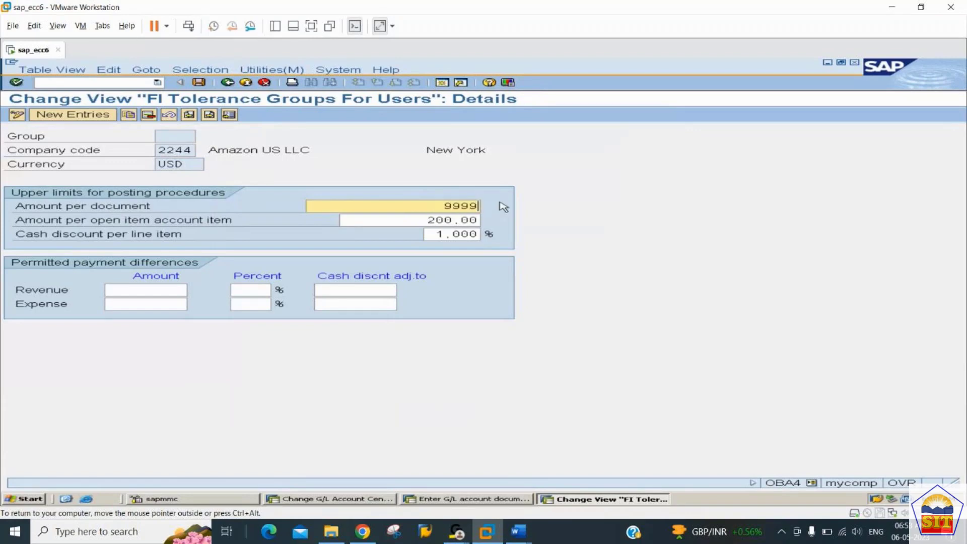
pyautogui.write('.999.999.99999999')
pyautogui.press('Return')
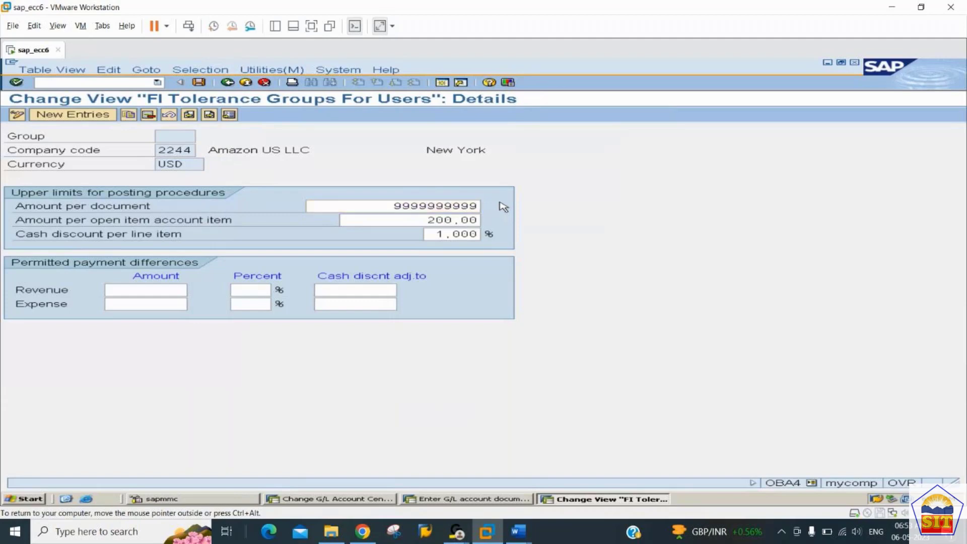
pyautogui.hotkey('ctrl', 's')
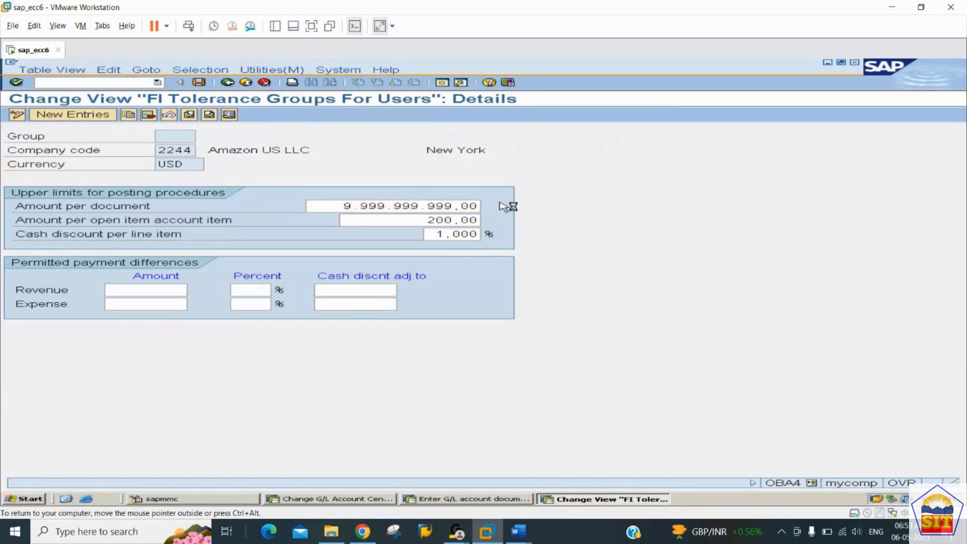
pyautogui.press('Return')
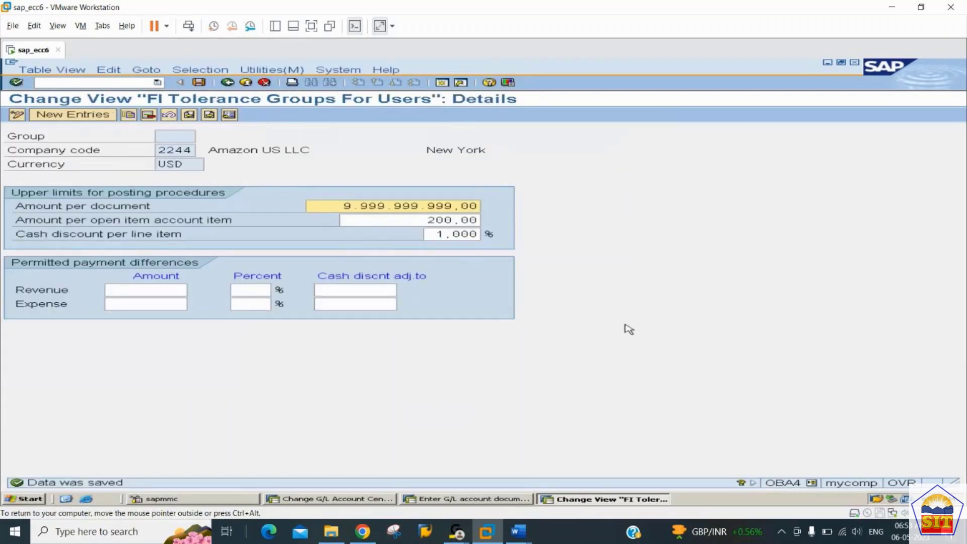
# - Close the tolerance group session and restart transaction F-02 in the G/L posting session
pyautogui.hotkey('alt', 'F4')
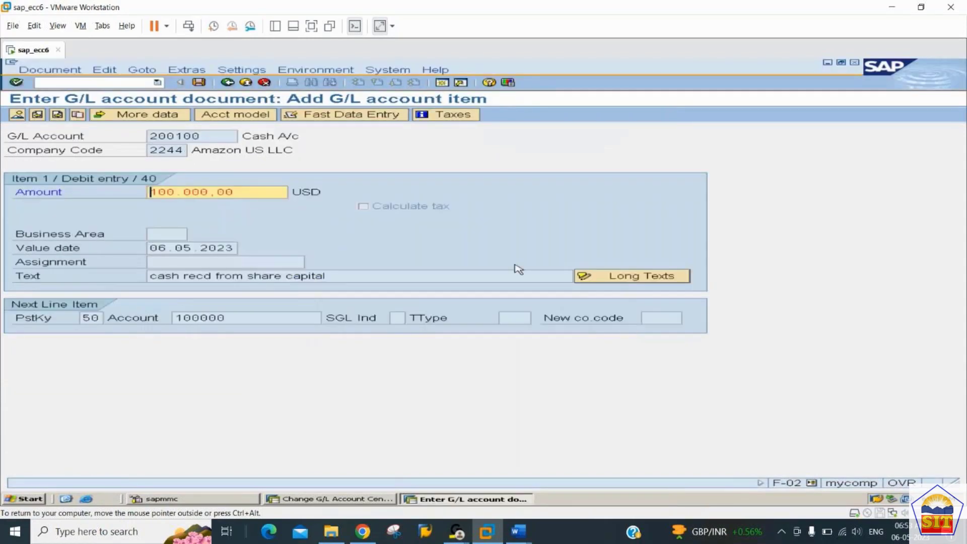
pyautogui.click(96, 81)
pyautogui.write('/n')
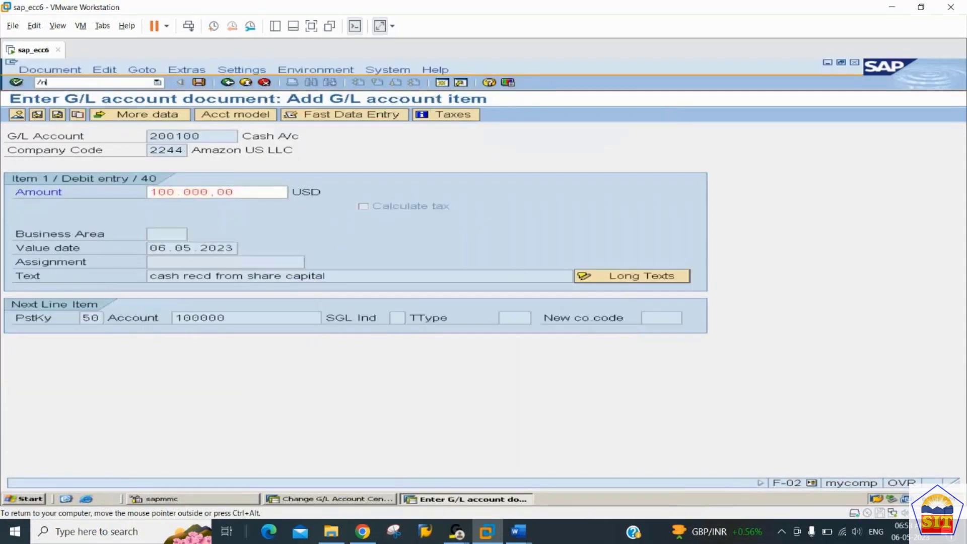
pyautogui.write('f02')
pyautogui.press('Return')
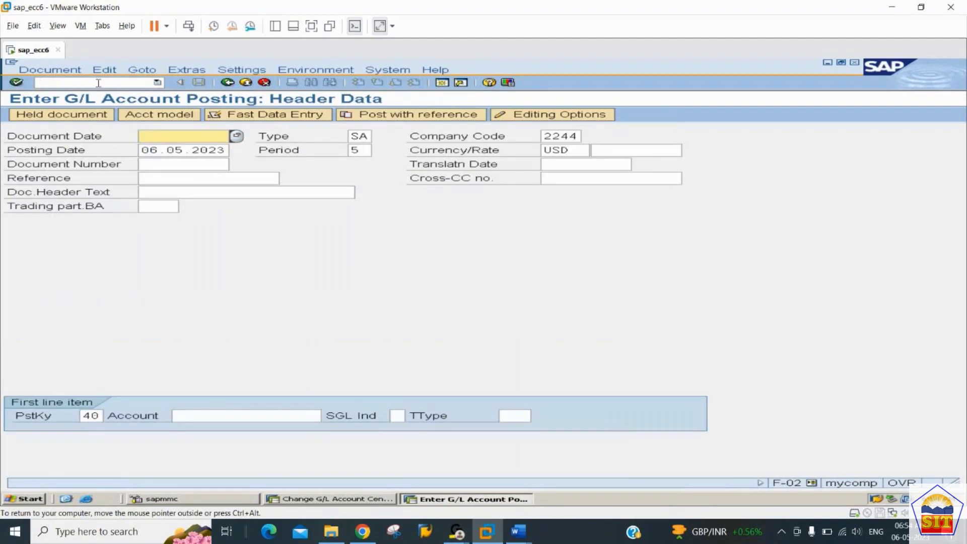
# - Set the document date to 06.05.2023 and open a first line item with posting key 40 for G/L account 200100
pyautogui.press('Down')
pyautogui.press('Down')
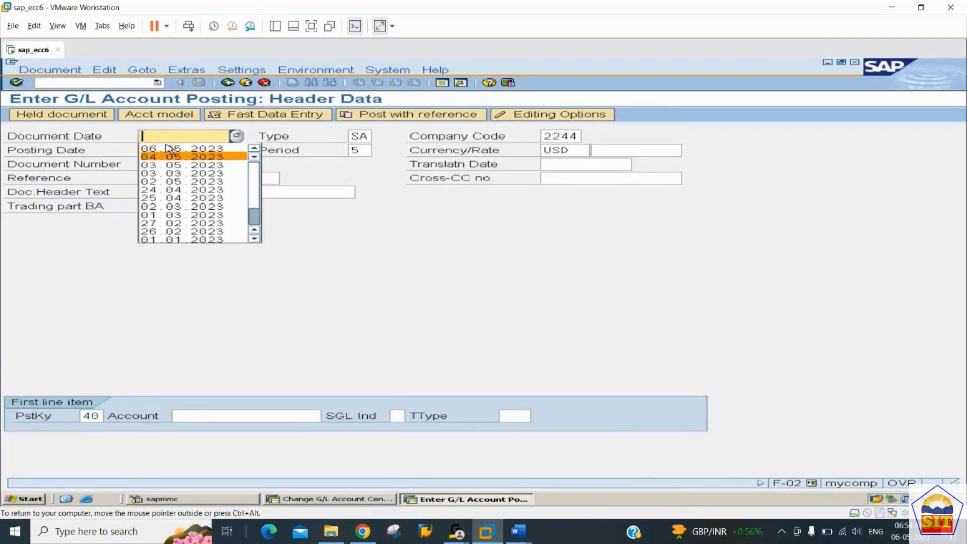
pyautogui.click(168, 147)
pyautogui.press('Tab')
pyautogui.press('Tab')
pyautogui.press('Tab')
pyautogui.press('Tab')
pyautogui.press('Tab')
pyautogui.press('Tab')
pyautogui.press('Tab')
pyautogui.press('Tab')
pyautogui.press('Tab')
pyautogui.press('Tab')
pyautogui.press('Tab')
pyautogui.press('Tab')
pyautogui.press('Tab')
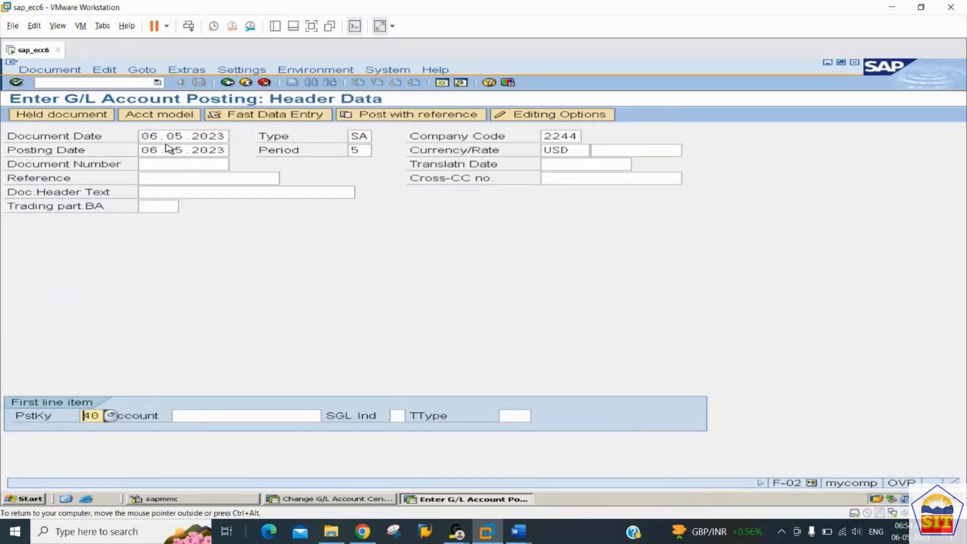
pyautogui.press('Tab')
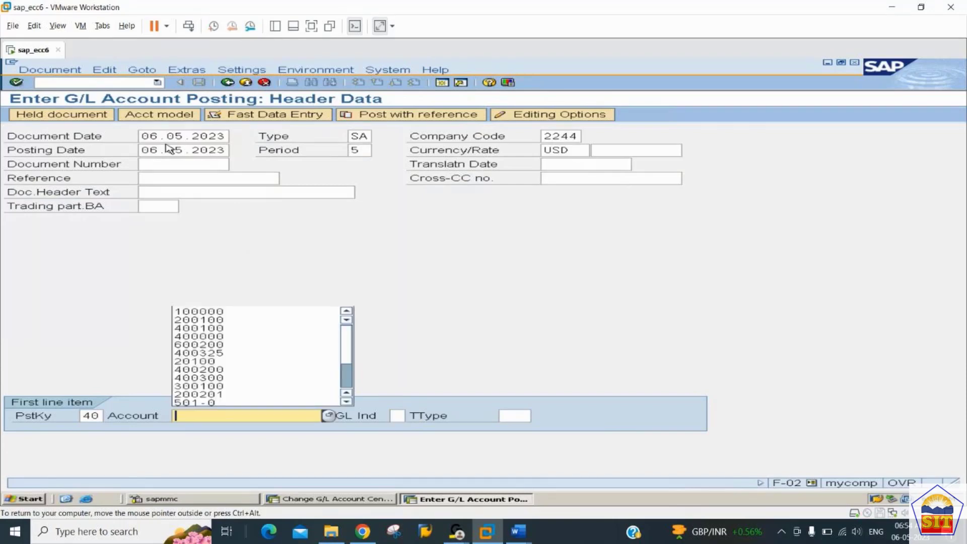
pyautogui.press('Down')
pyautogui.press('Down')
pyautogui.press('Return')
# - Enter 100000 USD as the Cash A/c debit amount and "cash recd from share capital" as the item text
pyautogui.write('100000')
pyautogui.press('Tab')
pyautogui.press('Tab')
pyautogui.press('Tab')
pyautogui.press('Tab')
pyautogui.press('Tab')
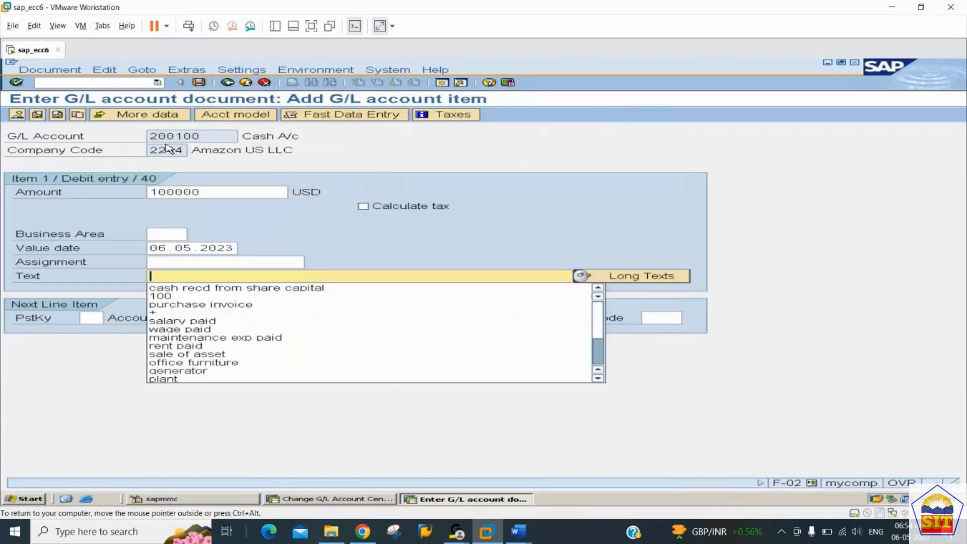
pyautogui.press('Down')
pyautogui.press('Tab')
pyautogui.press('Tab')
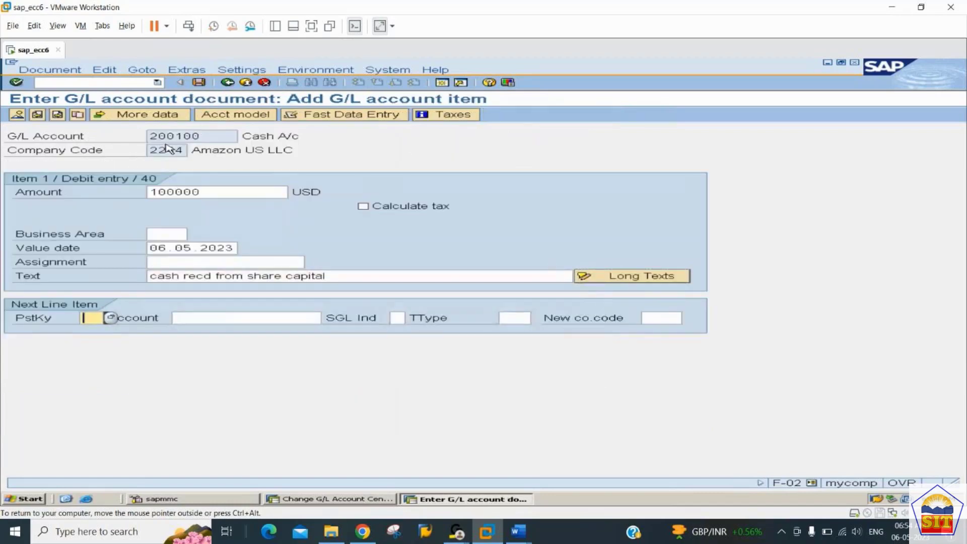
# - Open the next line item with posting key 50 for G/L account 100000
pyautogui.write('50')
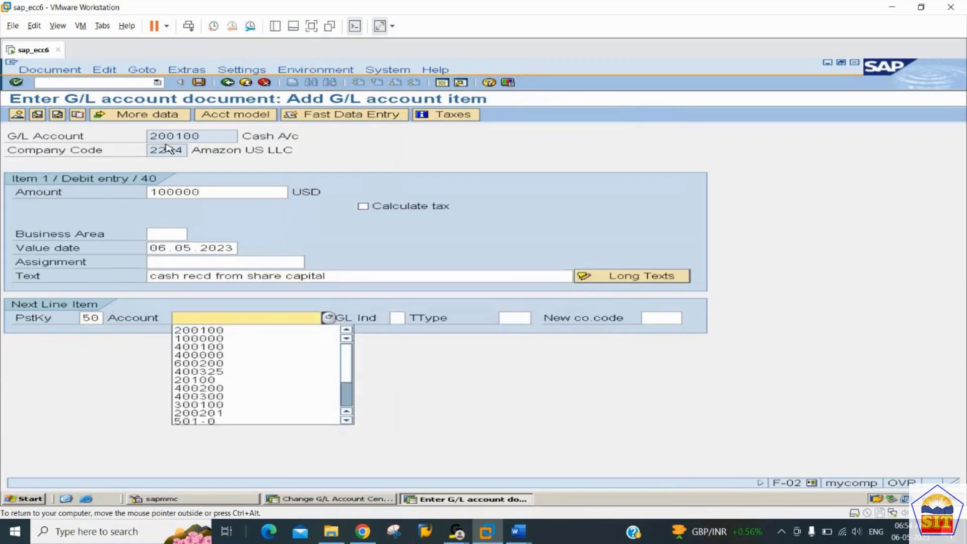
pyautogui.press('Down')
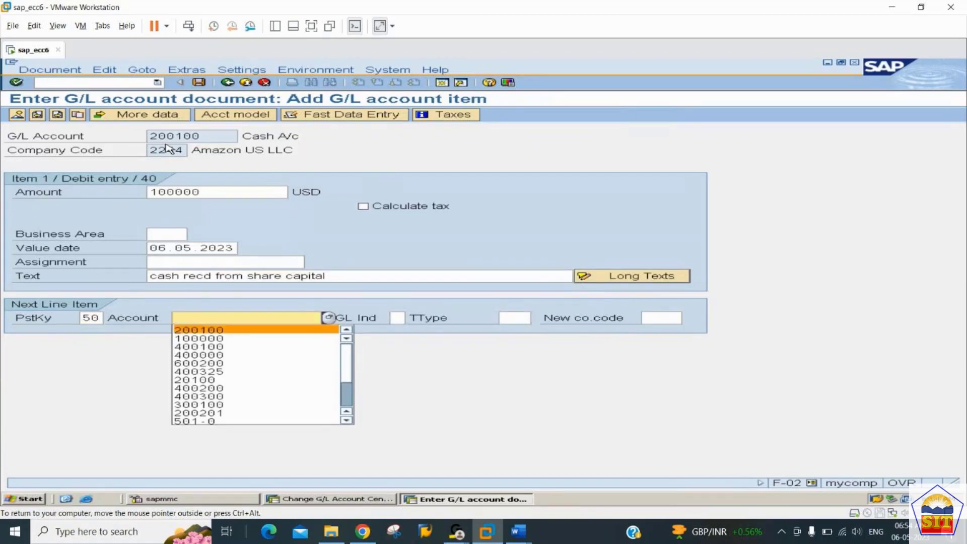
pyautogui.press('Down')
pyautogui.press('Tab')
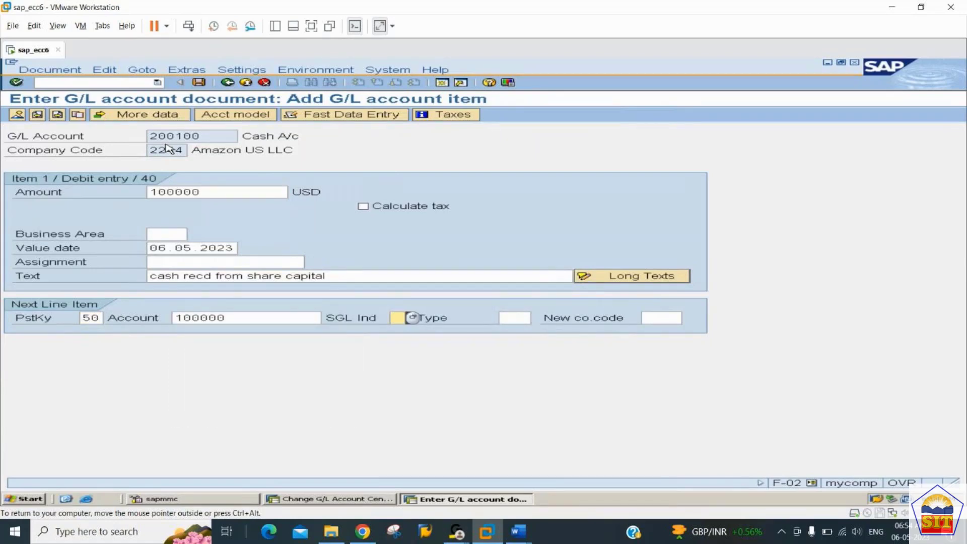
pyautogui.press('Return')
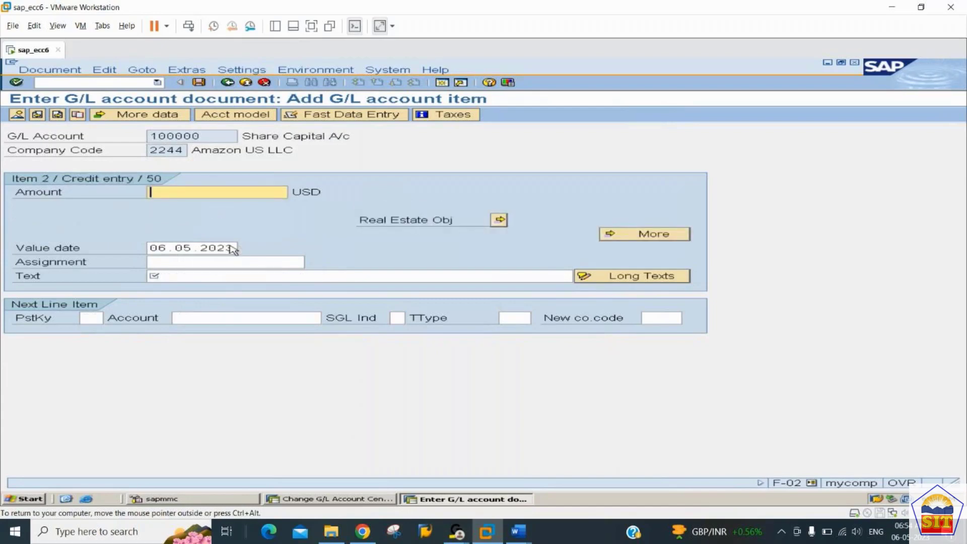
# - Enter 100000 USD as the Share Capital A/c credit amount and copy the previous item's text with "+"
pyautogui.write('1')
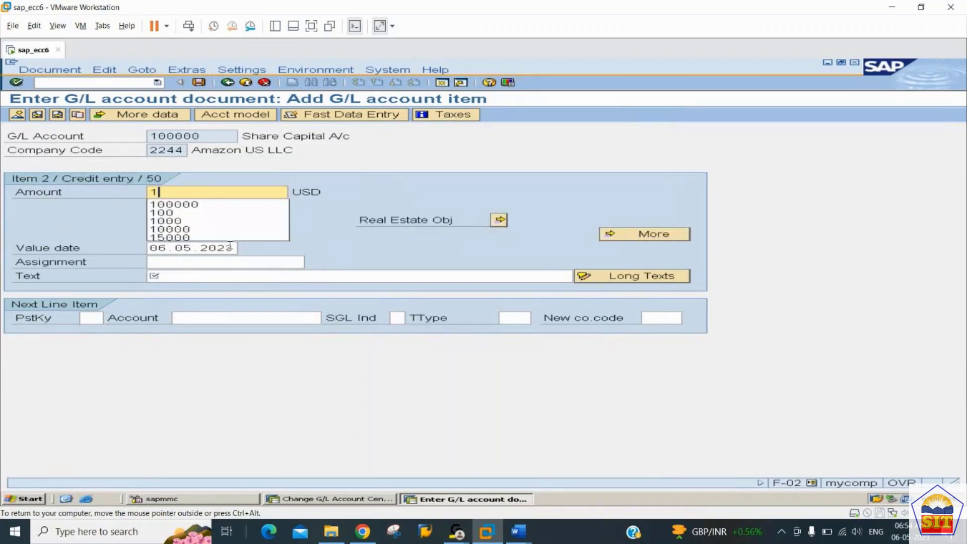
pyautogui.write('00000')
pyautogui.press('Tab')
pyautogui.press('Tab')
pyautogui.press('Tab')
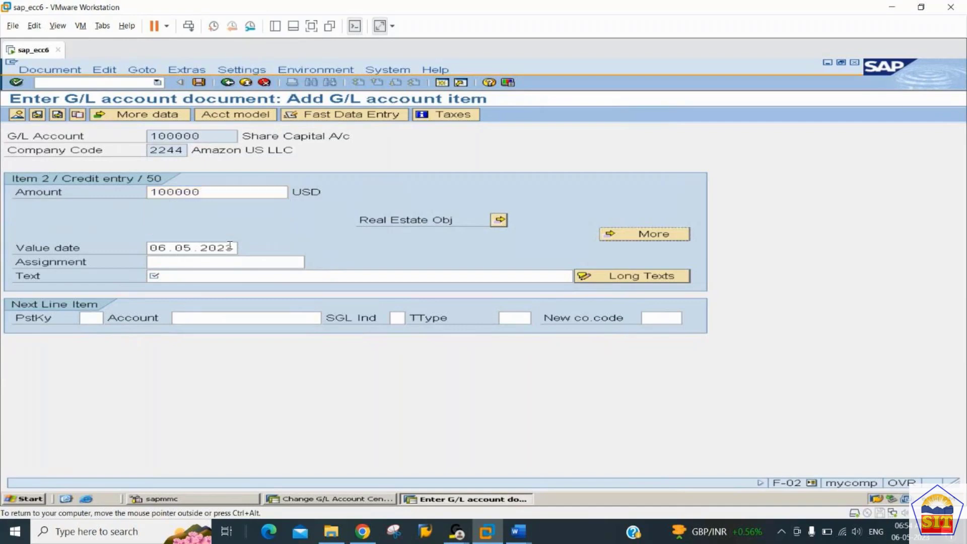
pyautogui.press('Tab')
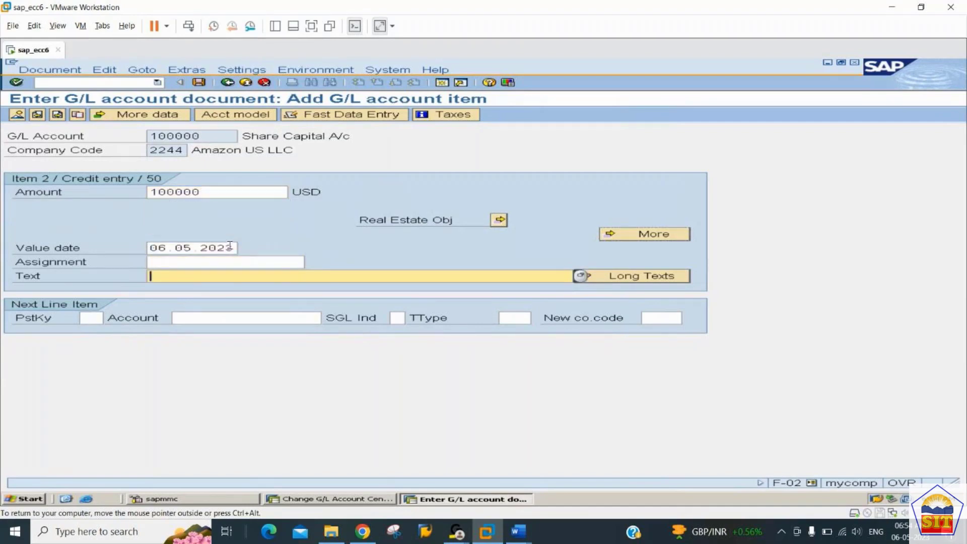
pyautogui.write('+')
# - Display the document overview with both line items and try to post the document
pyautogui.click(16, 117)
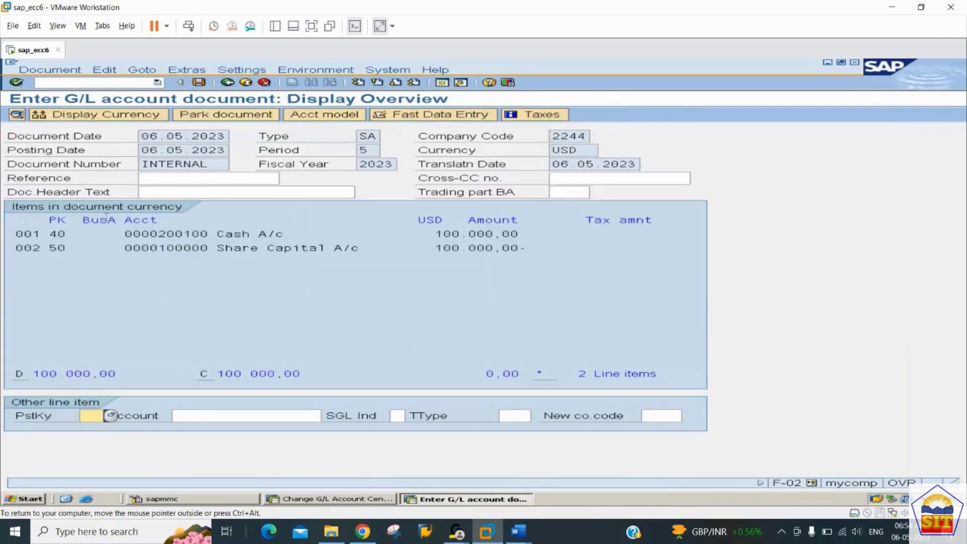
pyautogui.click(199, 82)
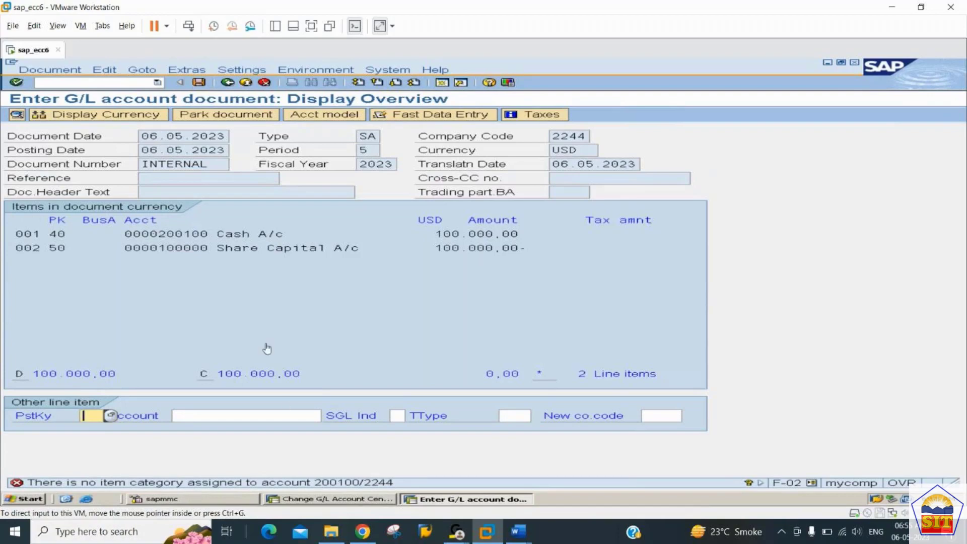
pyautogui.click(103, 82)
pyautogui.write('/nf-02')
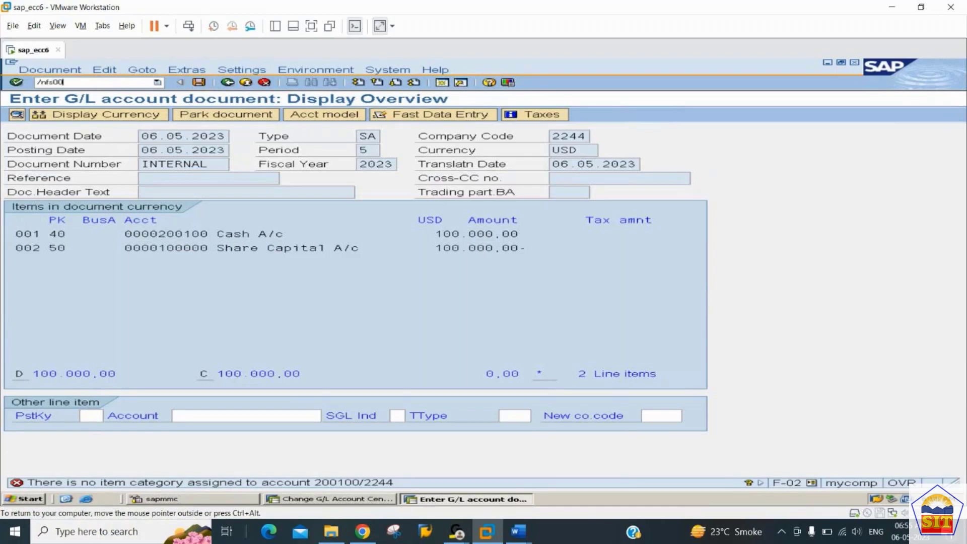
pyautogui.press('Return')
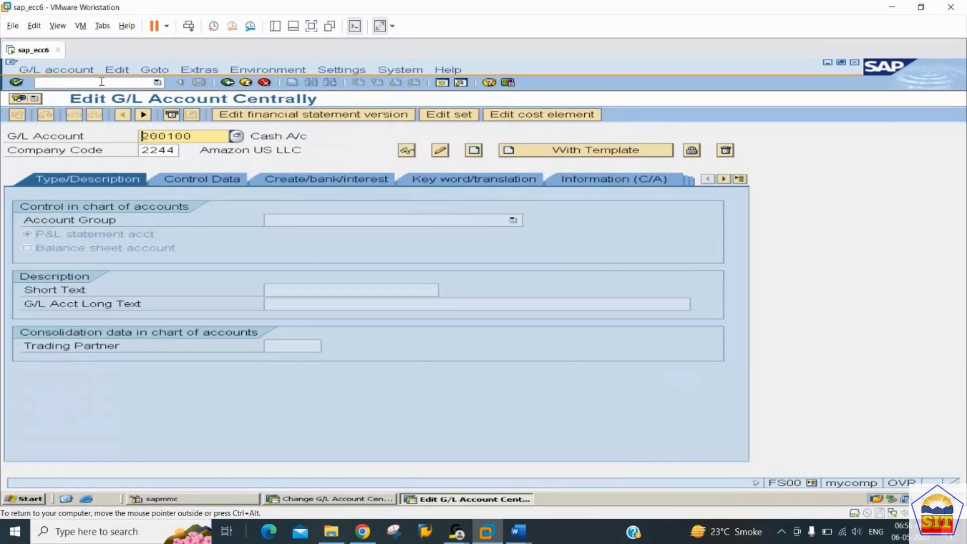
# - Return to SAP Easy Access and open the Customizing Implementation Guide with transaction SPRO
pyautogui.write('/ns')
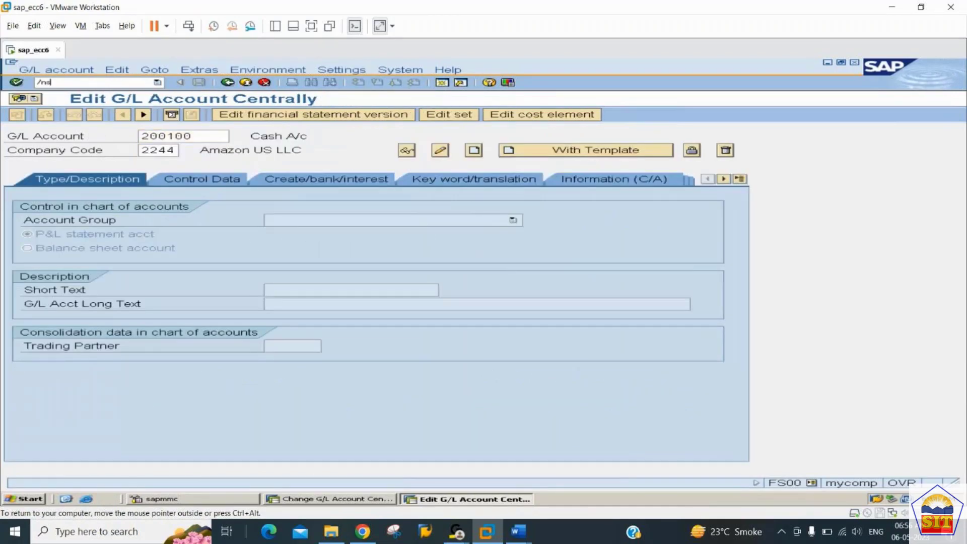
pyautogui.press('Return')
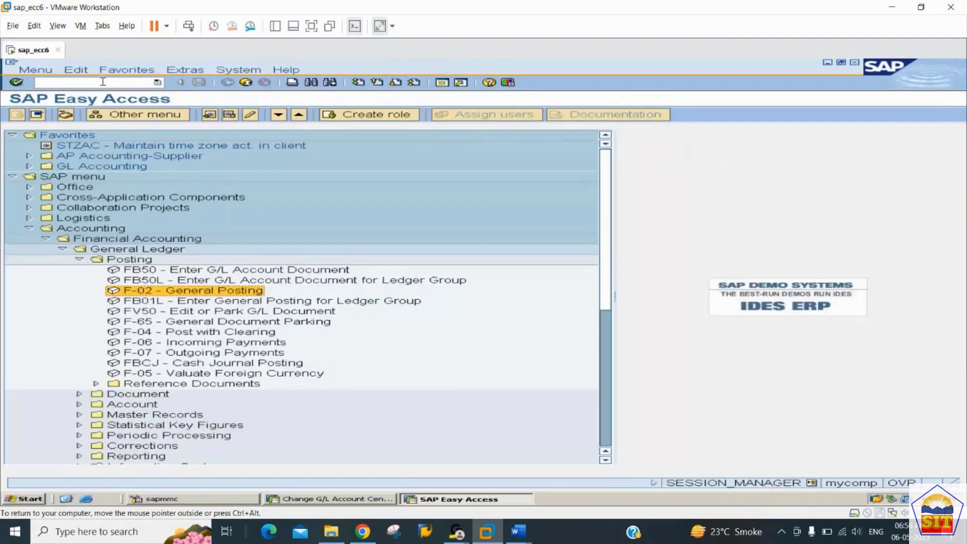
pyautogui.write('spro')
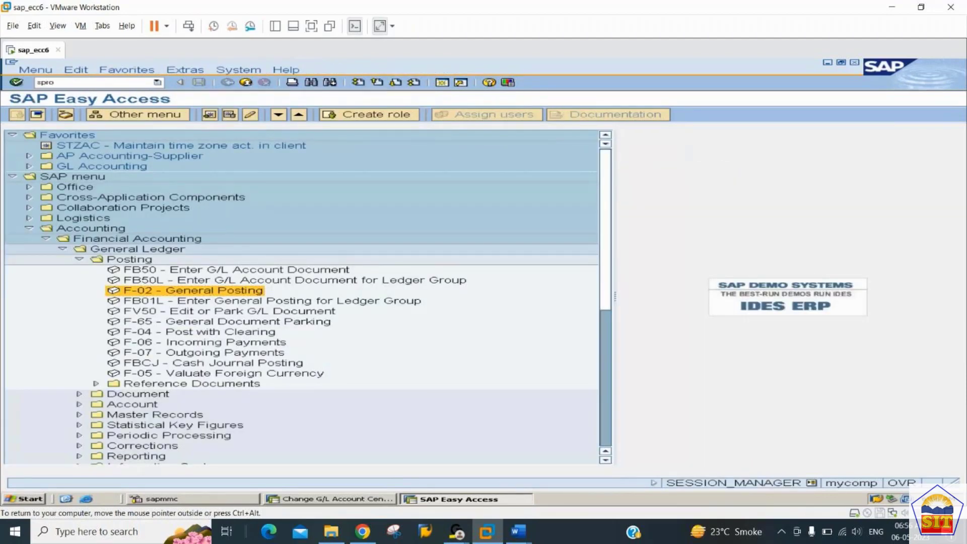
pyautogui.press('Return')
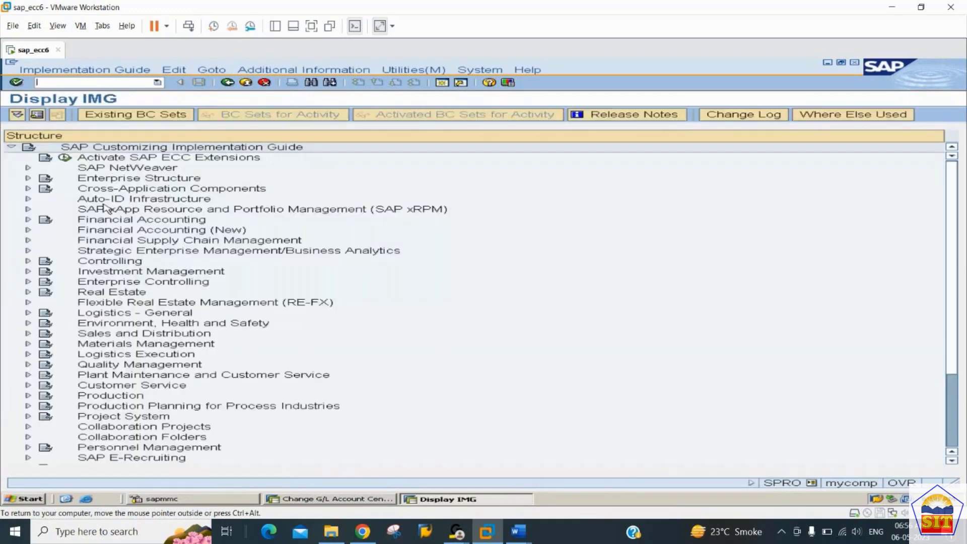
# - Expand Financial Accounting (New) and its General Ledger Accounting (New) node in the implementation guide
pyautogui.click(104, 203)
pyautogui.press('Down')
pyautogui.press('Down')
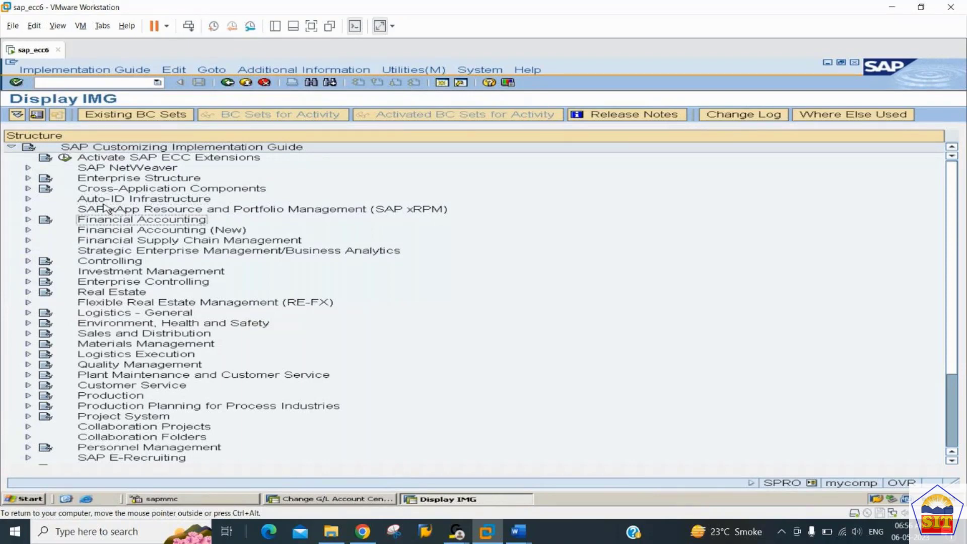
pyautogui.press('Down')
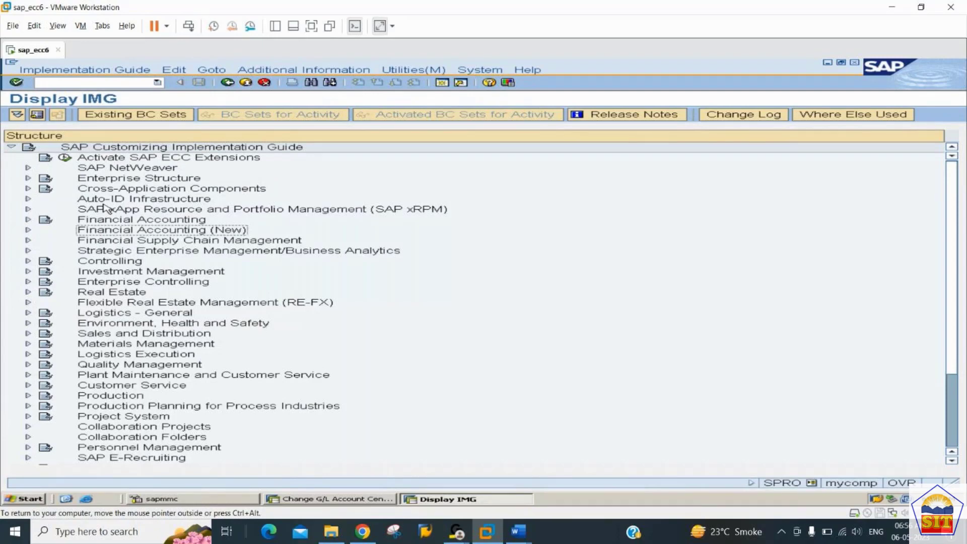
pyautogui.press('Right')
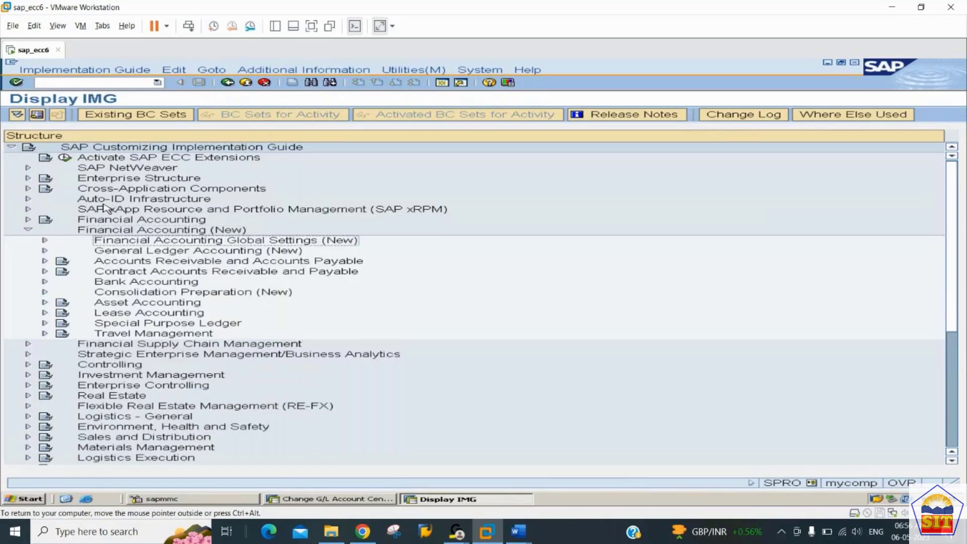
pyautogui.press('Down')
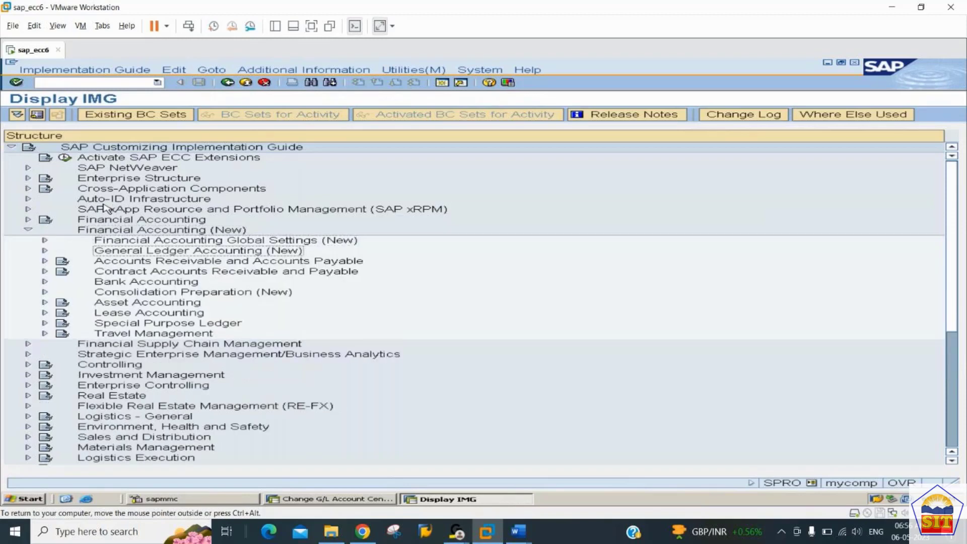
pyautogui.press('Right')
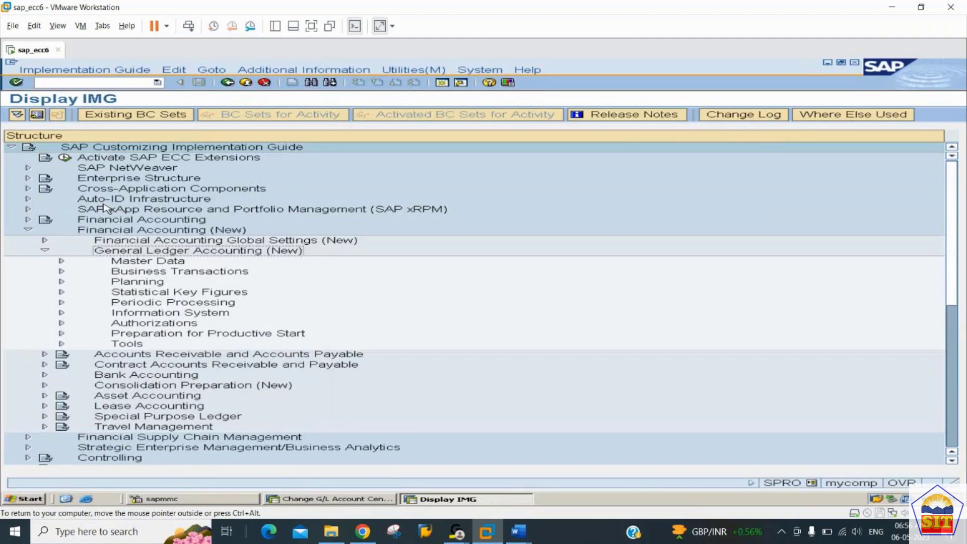
# - Expand Business Transactions and Document Splitting, and go to Classify G/L Accounts for Document Splitting
pyautogui.press('Down')
pyautogui.press('Down')
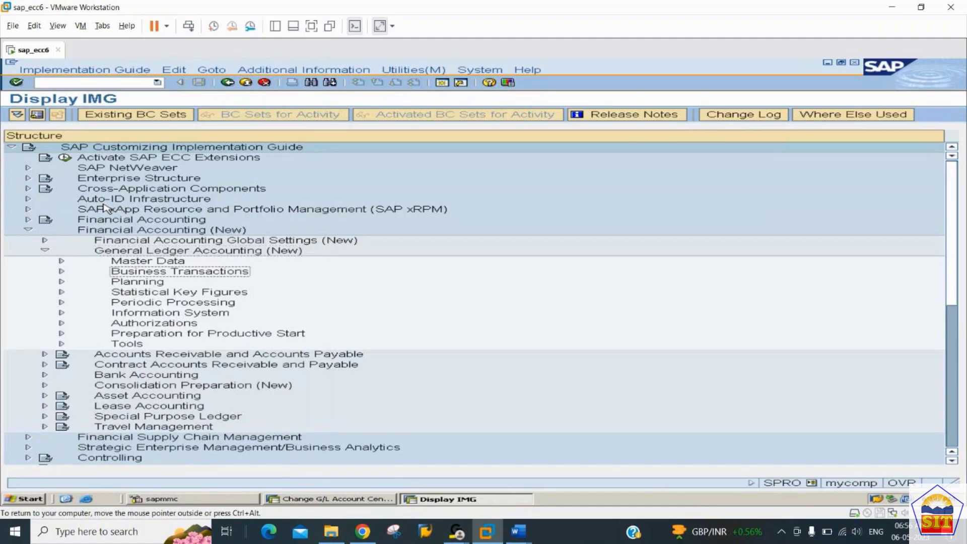
pyautogui.press('Right')
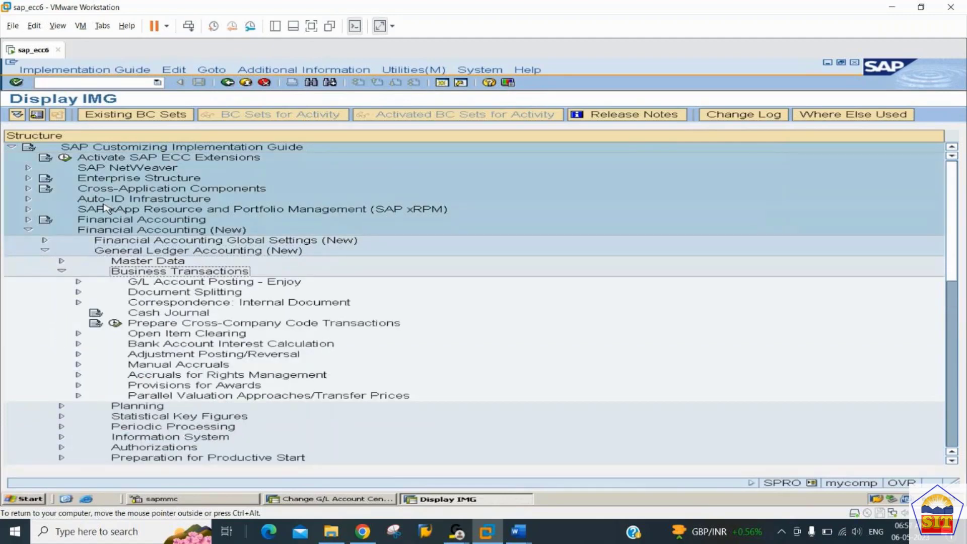
pyautogui.press('Down')
pyautogui.press('Down')
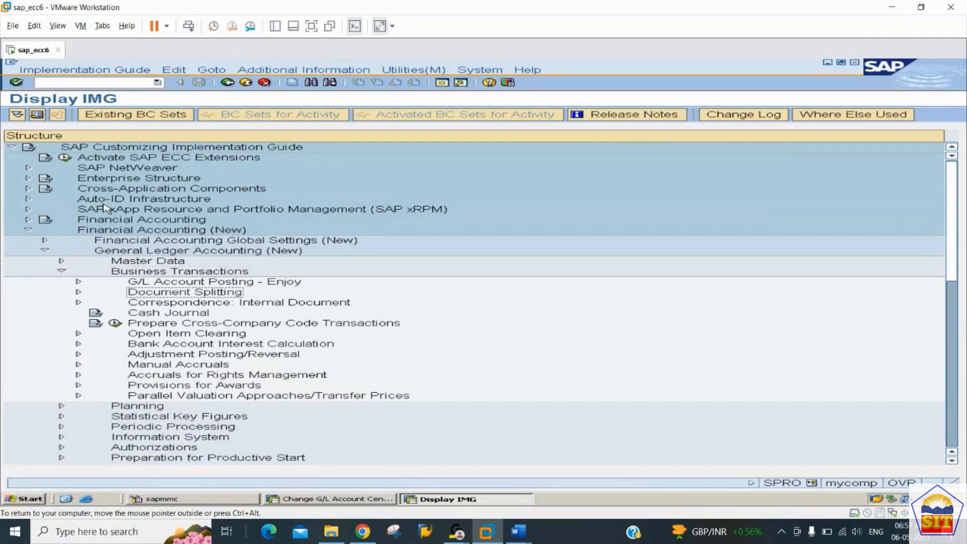
pyautogui.press('Right')
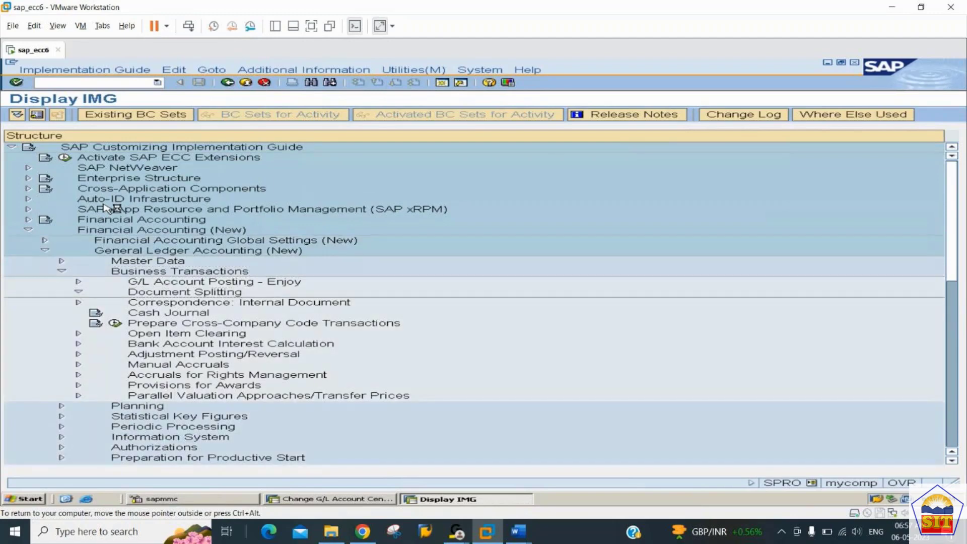
pyautogui.press('Down')
pyautogui.press('Down')
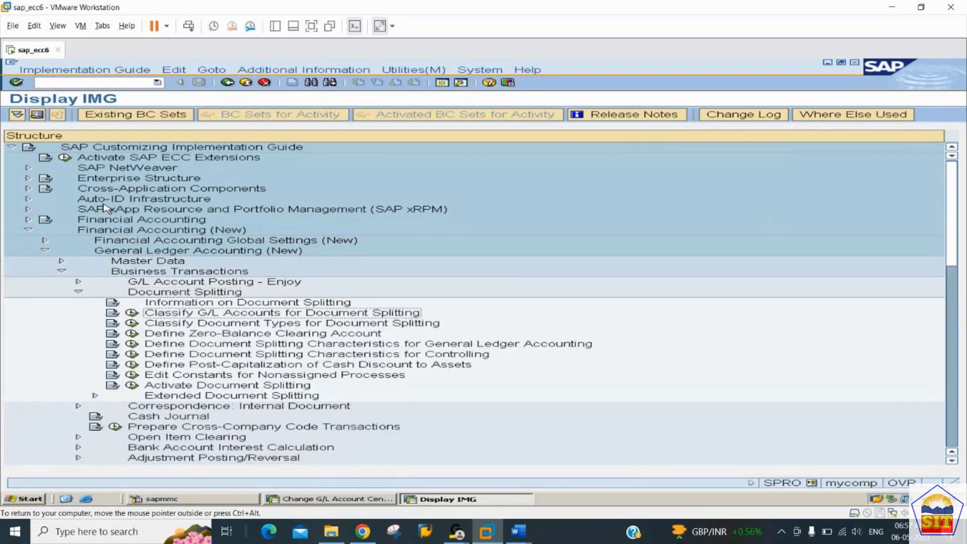
# - Execute Classify G/L Accounts for Document Splitting for chart of accounts 2244 and start new entries
pyautogui.click(131, 314)
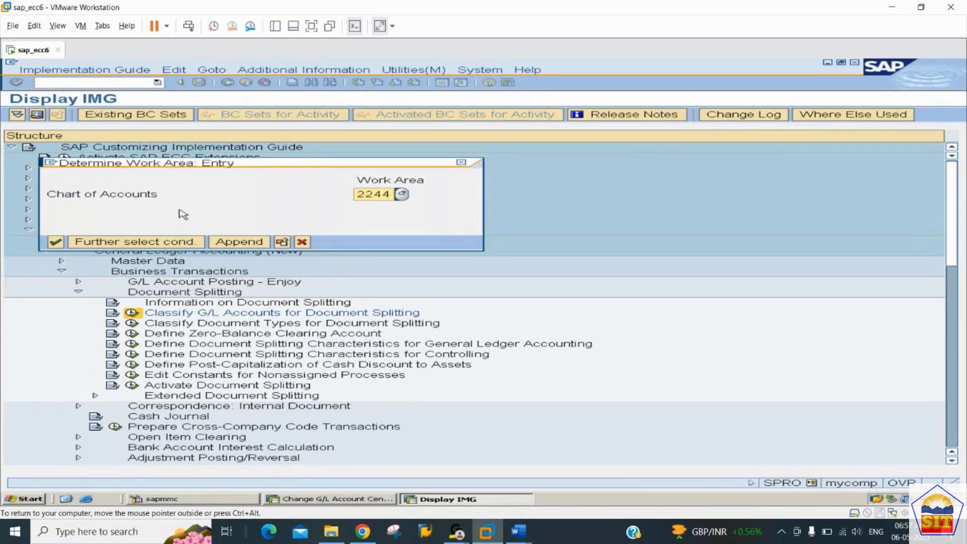
pyautogui.press('Return')
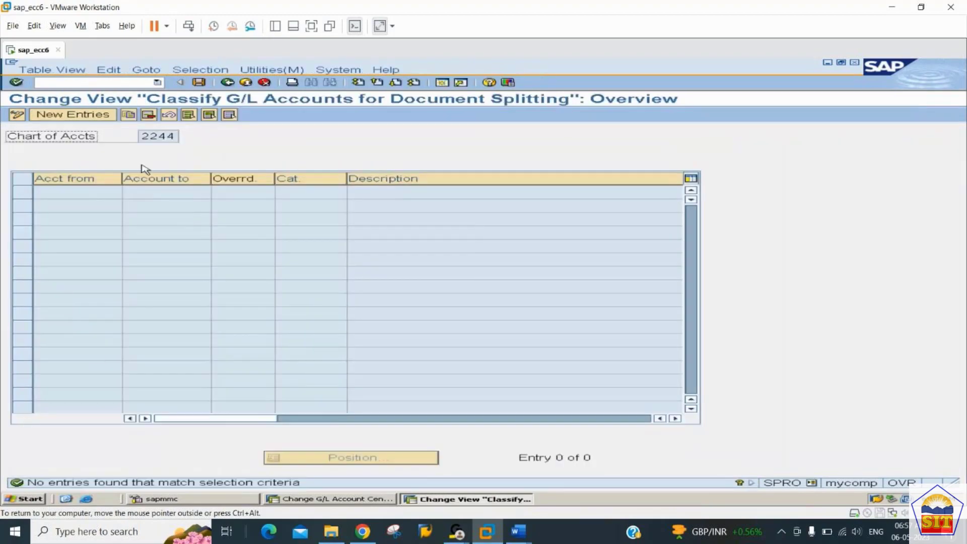
pyautogui.click(113, 114)
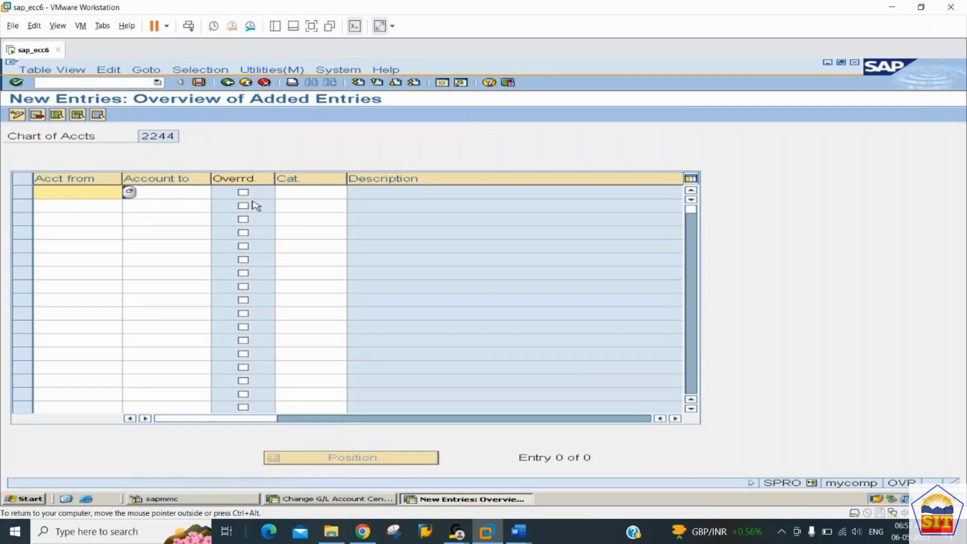
# - Classify accounts 100000 to 299999 with item category 01000 Balance Sheet Account in the first row
pyautogui.click(295, 192)
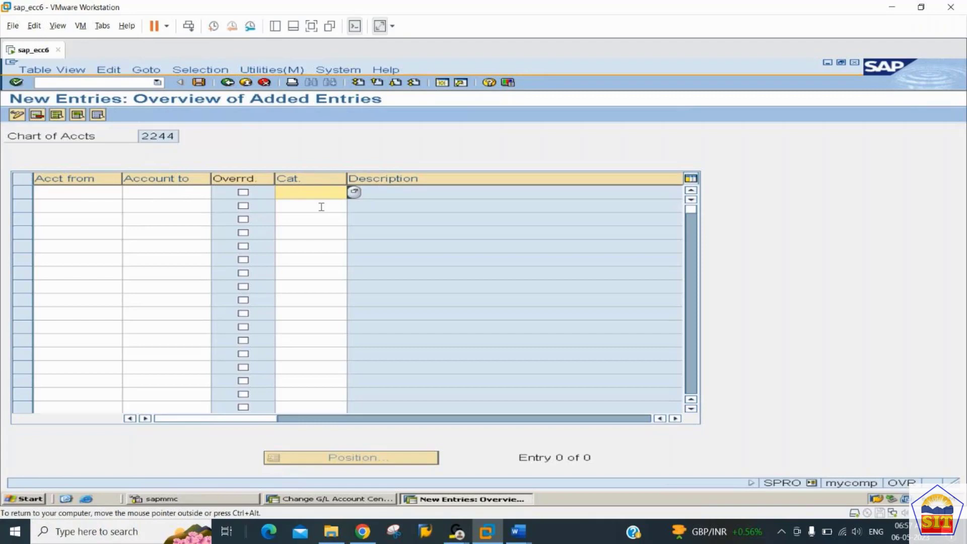
pyautogui.click(98, 194)
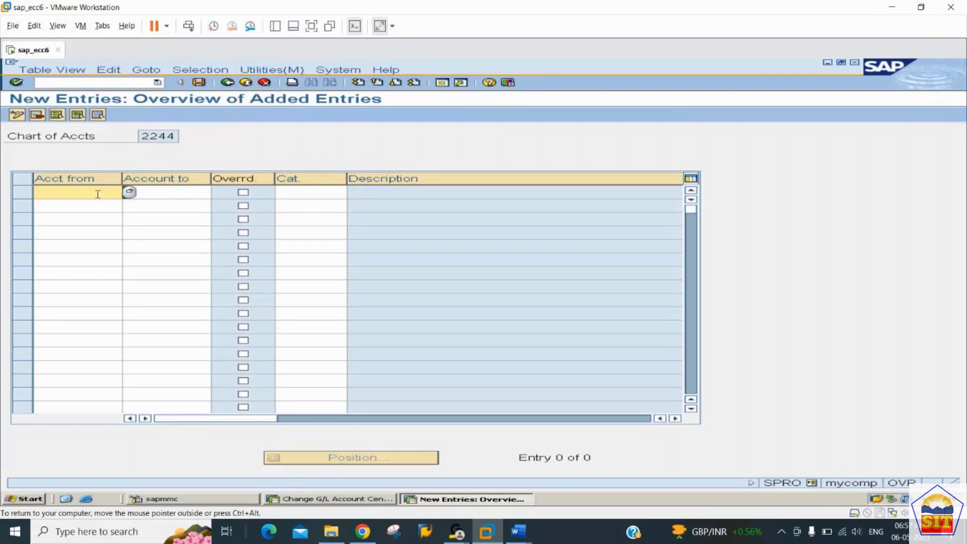
pyautogui.write('100000')
pyautogui.press('Tab')
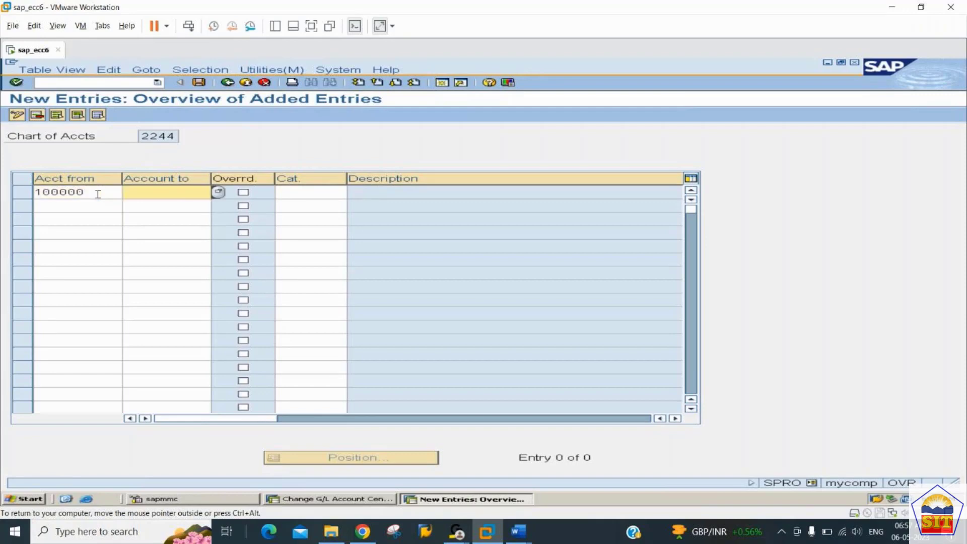
pyautogui.write('299999')
pyautogui.press('Tab')
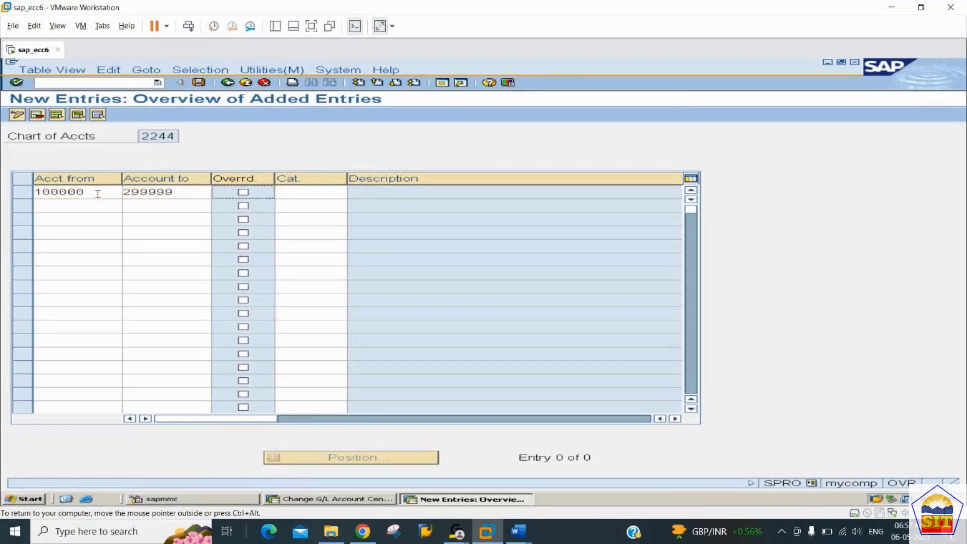
pyautogui.press('Tab')
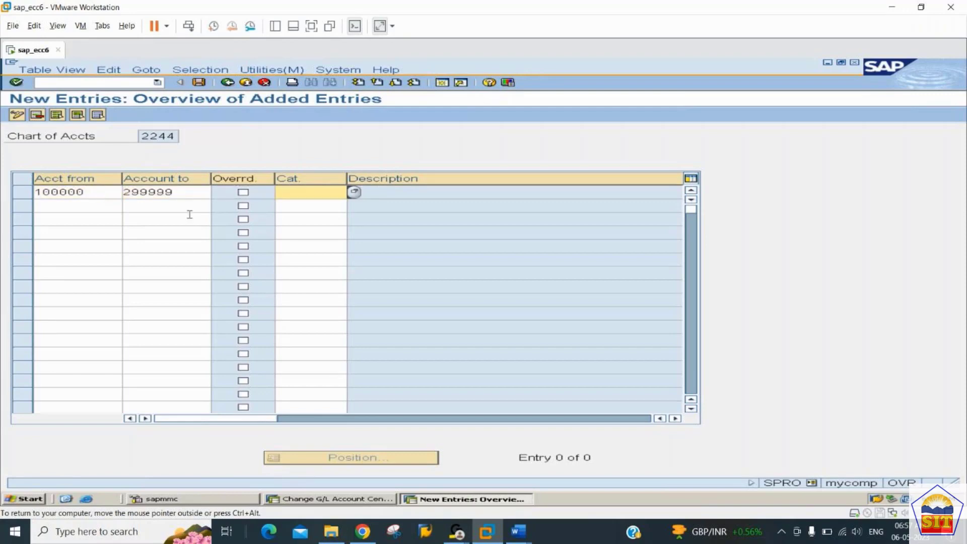
pyautogui.click(355, 193)
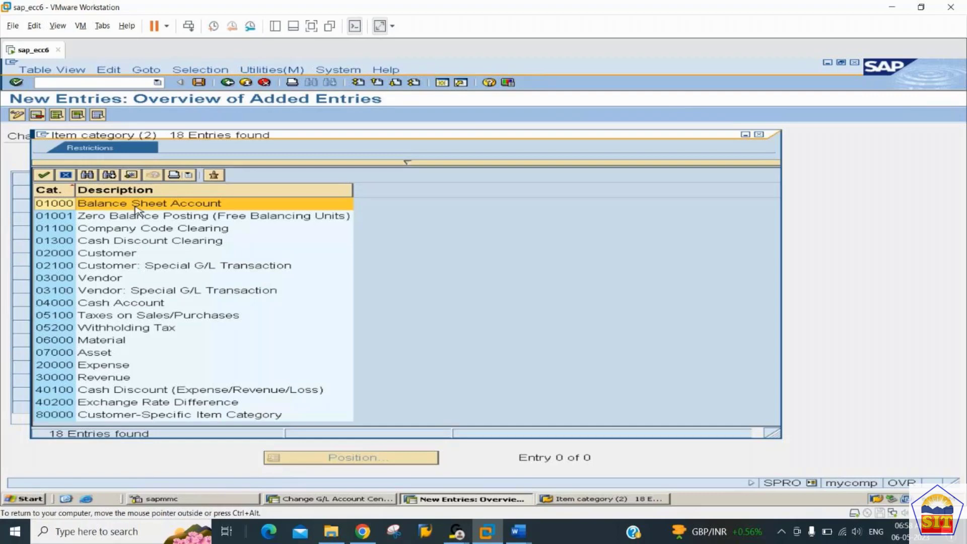
pyautogui.doubleClick(135, 203)
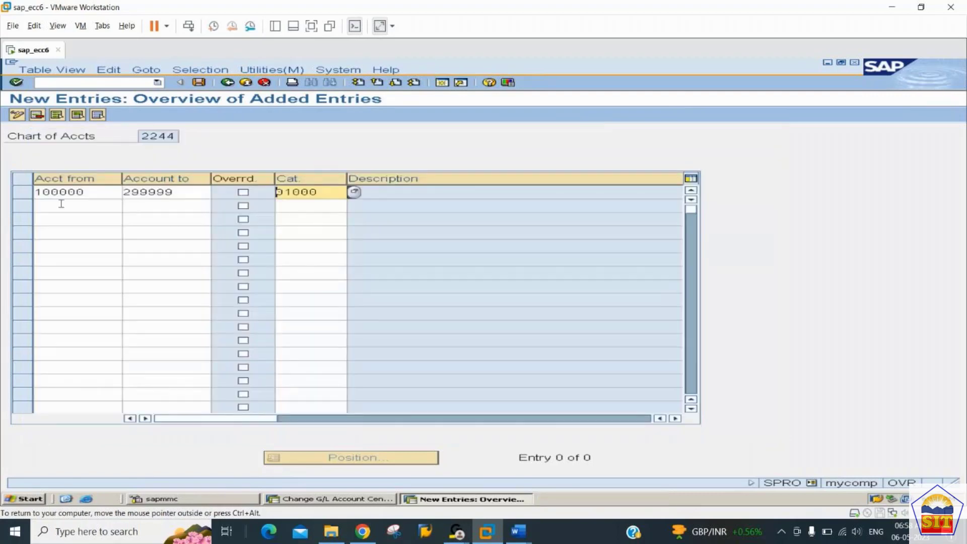
pyautogui.click(61, 206)
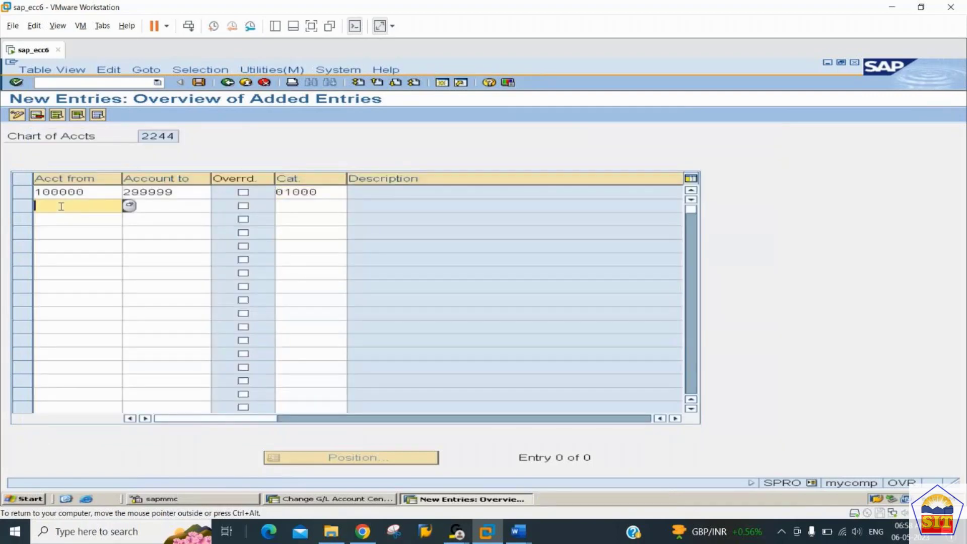
pyautogui.press('Return')
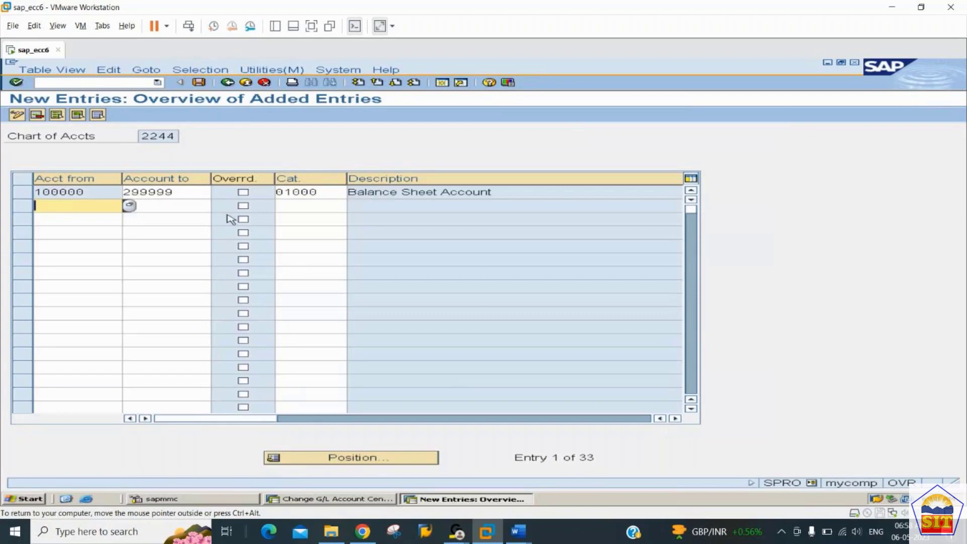
# - Classify accounts 300000 to 399999 with item category 30000 Revenue in the second row
pyautogui.write('300000')
pyautogui.press('Tab')
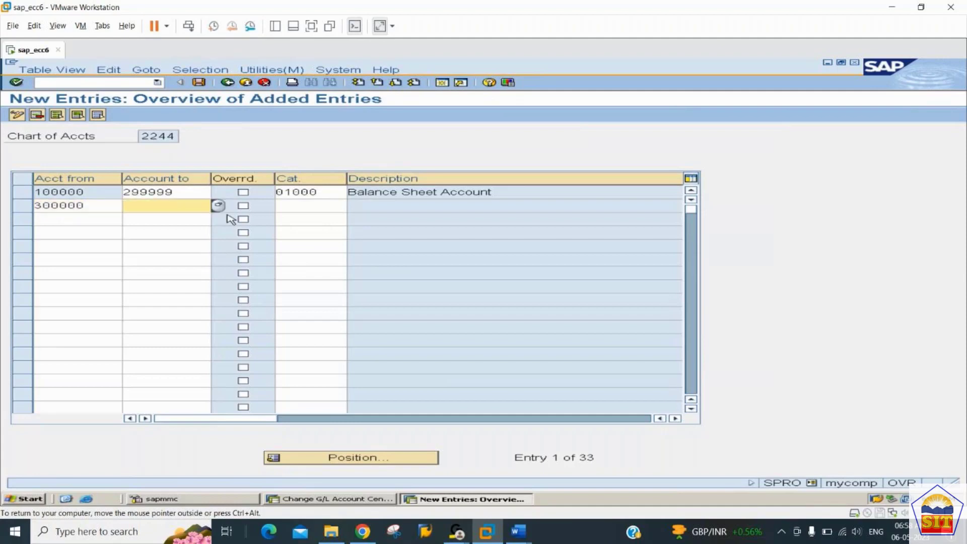
pyautogui.write('399999')
pyautogui.press('Tab')
pyautogui.press('Tab')
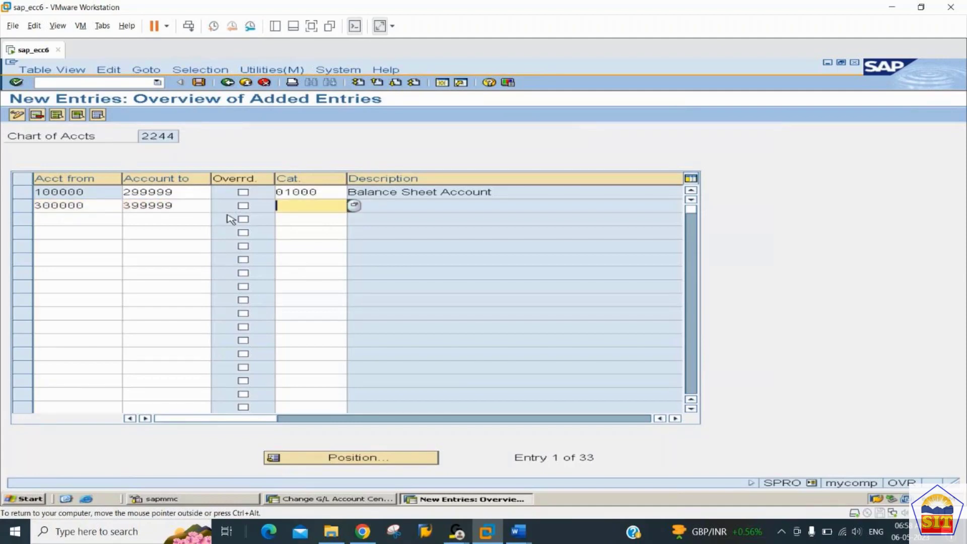
pyautogui.click(353, 205)
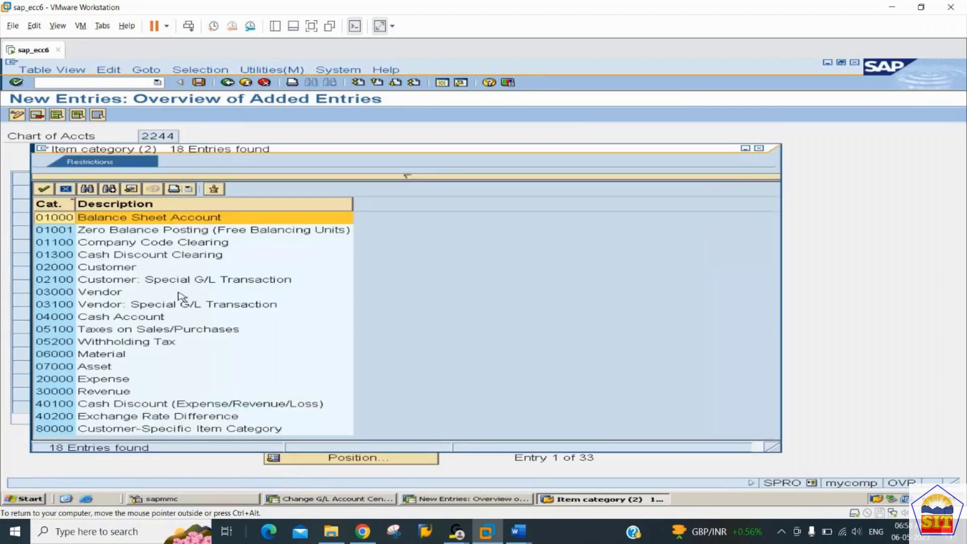
pyautogui.doubleClick(105, 391)
pyautogui.press('Return')
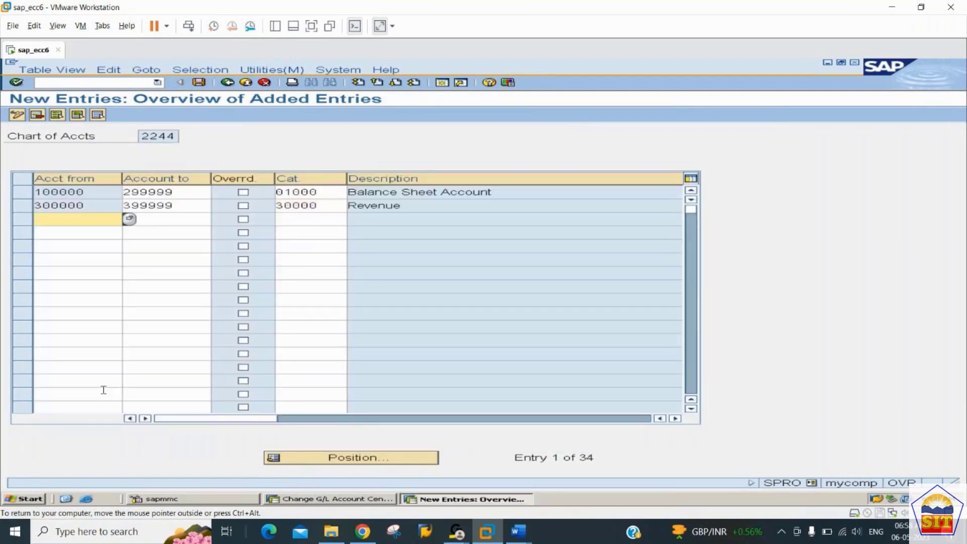
# - Classify accounts 400000 to 499999 with item category 20000 Expense in the third row
pyautogui.write('400000')
pyautogui.press('Tab')
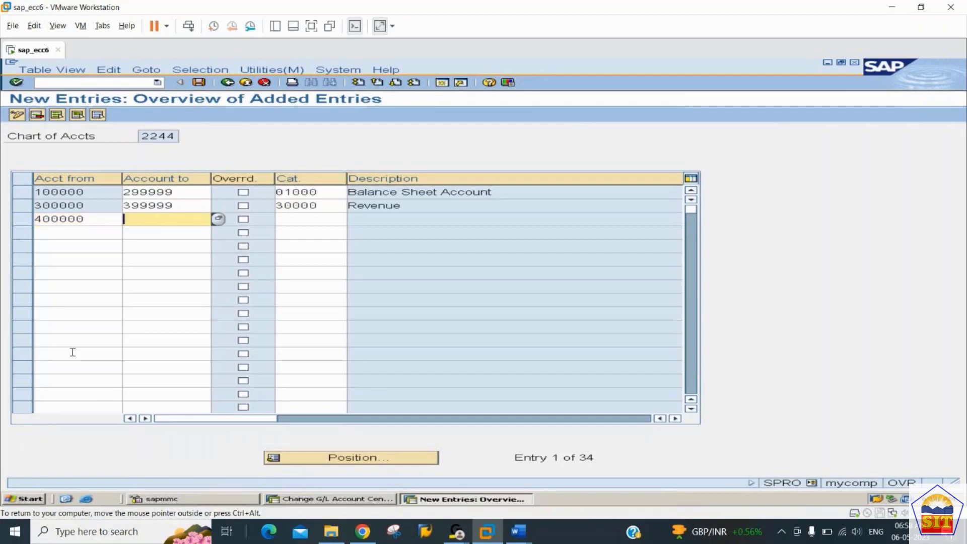
pyautogui.write('499999')
pyautogui.press('Tab')
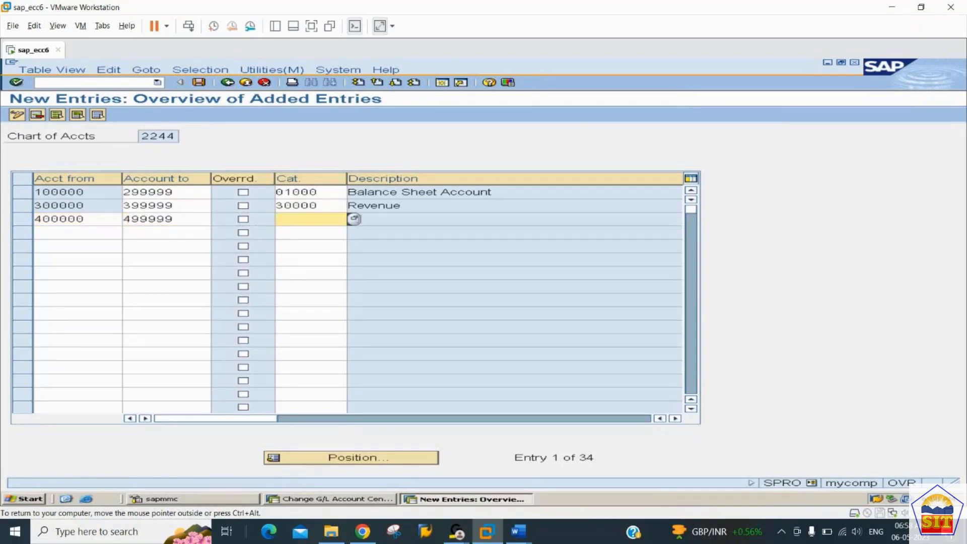
pyautogui.click(355, 219)
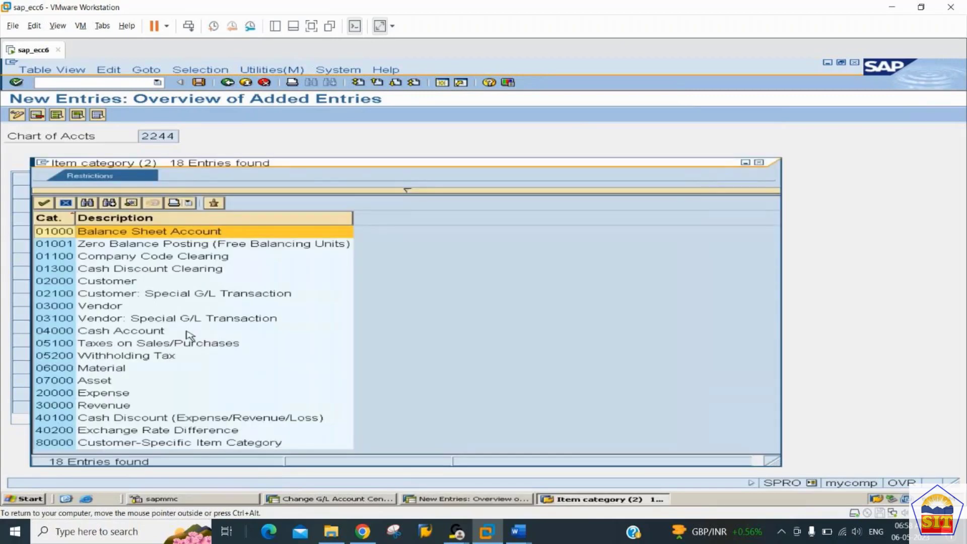
pyautogui.click(88, 394)
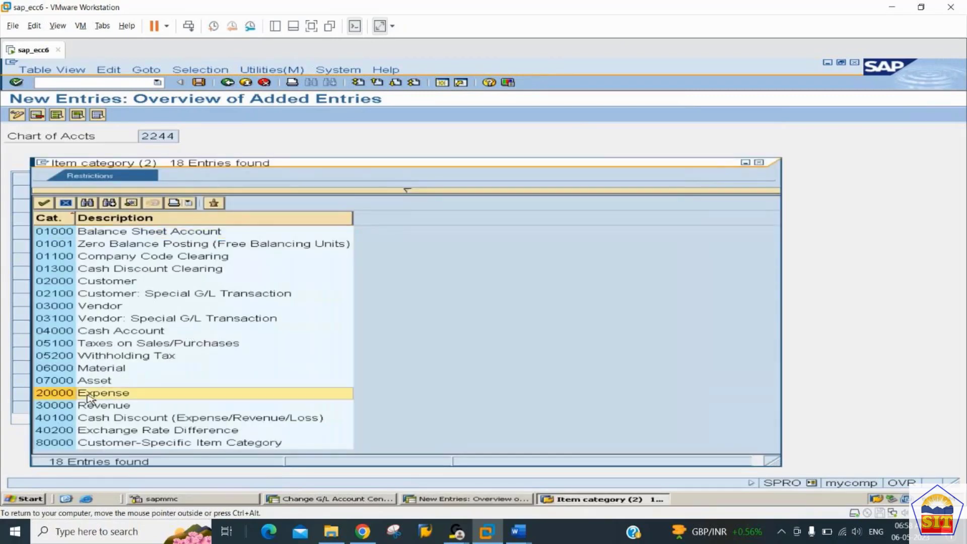
pyautogui.doubleClick(88, 395)
pyautogui.press('Return')
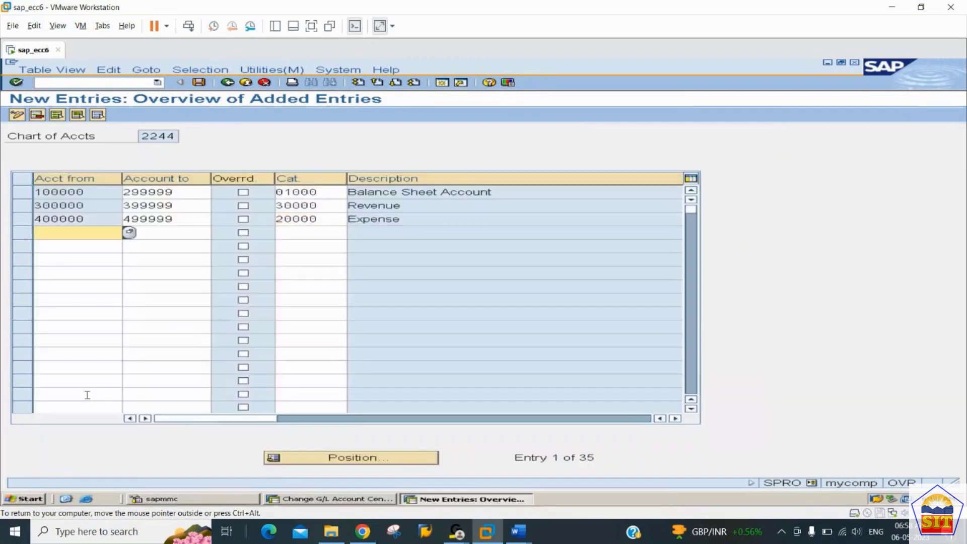
# - Save the account classifications under the proposed customizing request and return to the implementation guide
pyautogui.hotkey('ctrl', 's')
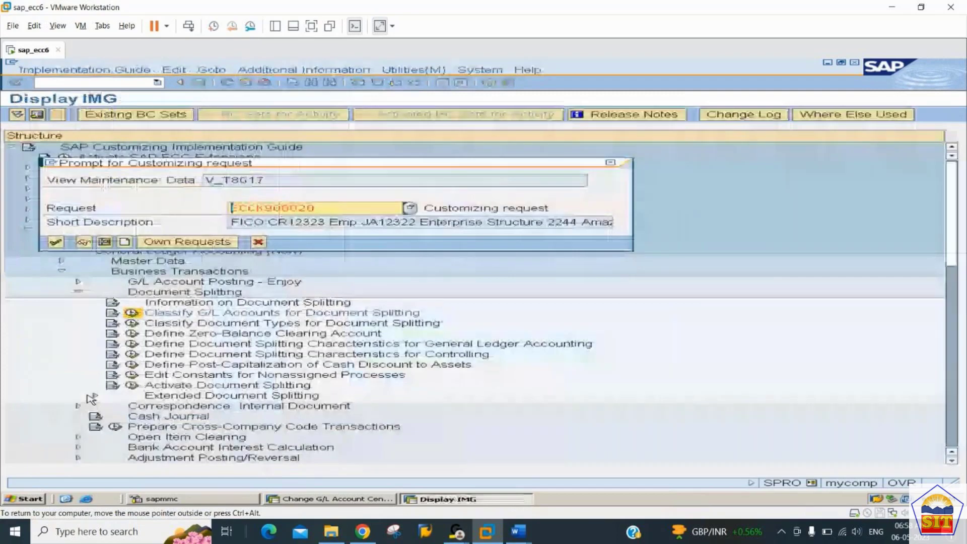
pyautogui.press('Return')
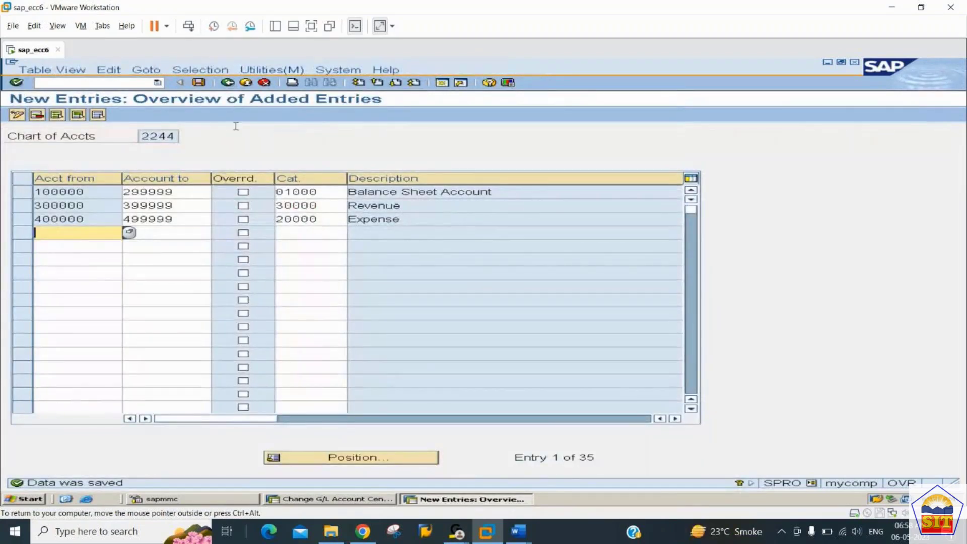
pyautogui.click(227, 82)
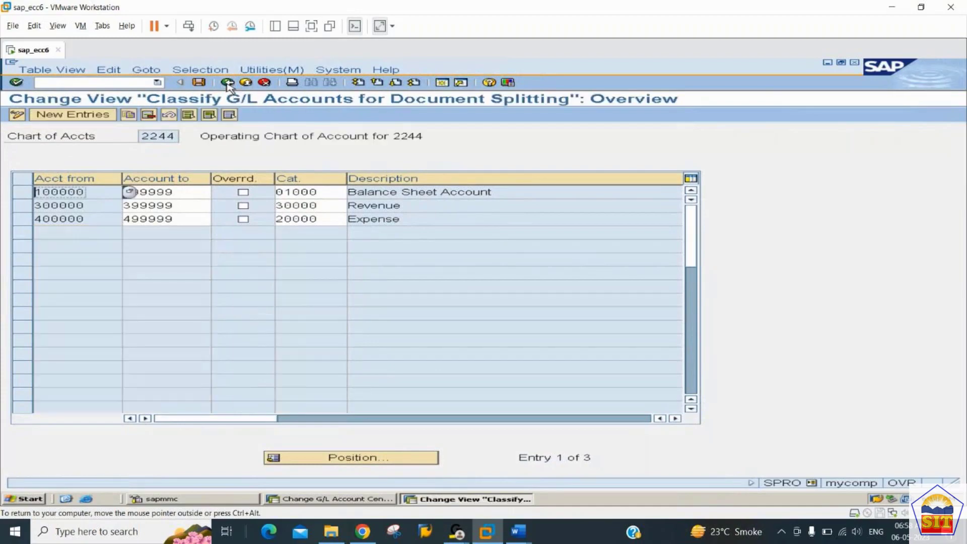
pyautogui.click(227, 83)
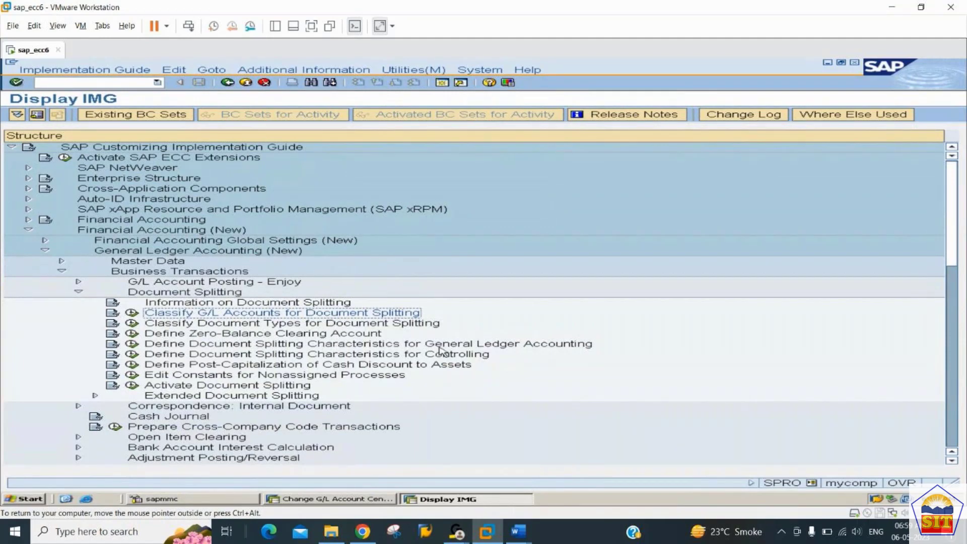
# - Check the document splitting characteristics for General Ledger Accounting and the Activate Document Splitting settings, then leave the implementation guide
pyautogui.click(132, 344)
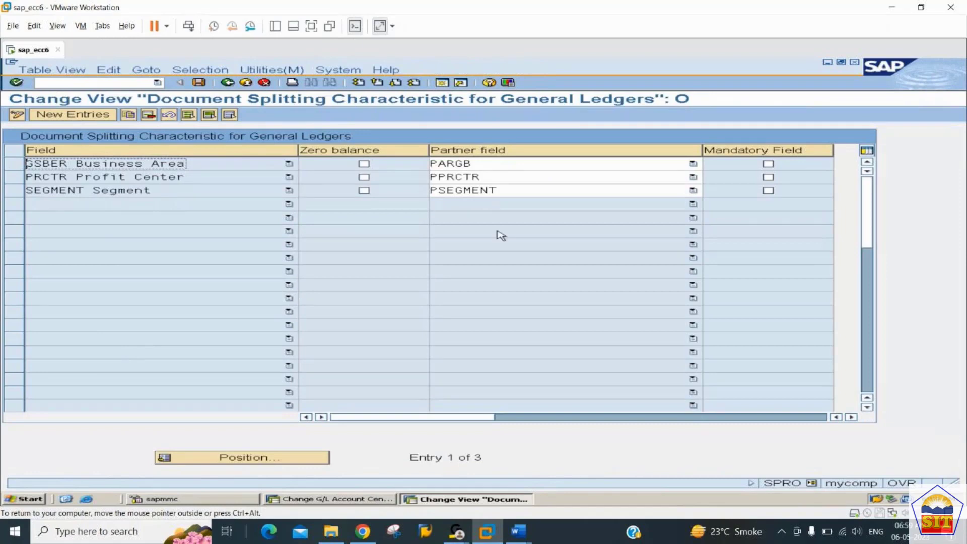
pyautogui.click(227, 83)
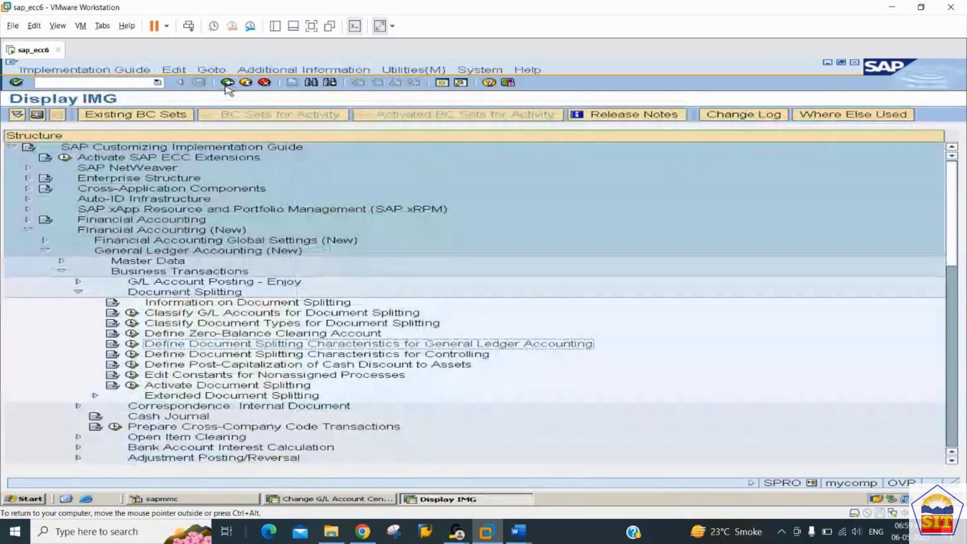
pyautogui.click(133, 386)
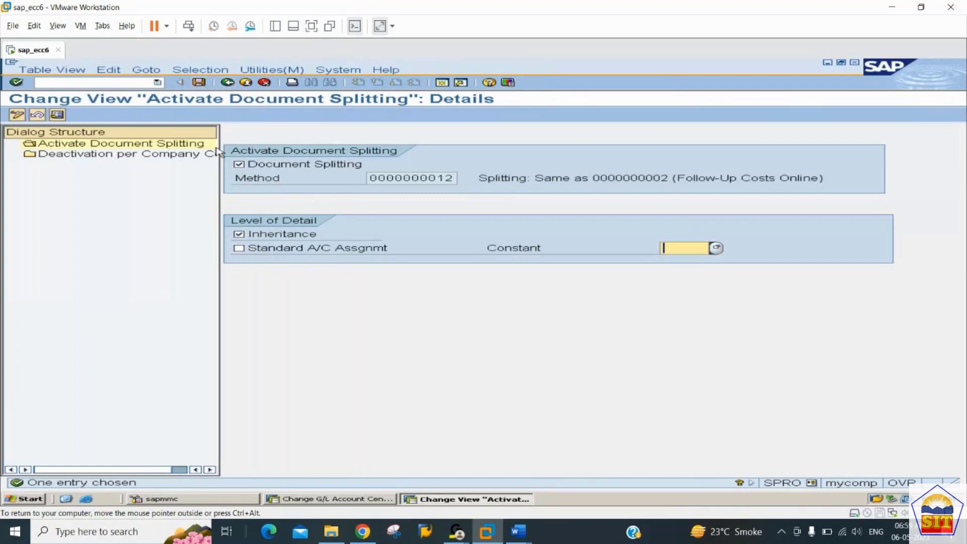
pyautogui.click(229, 84)
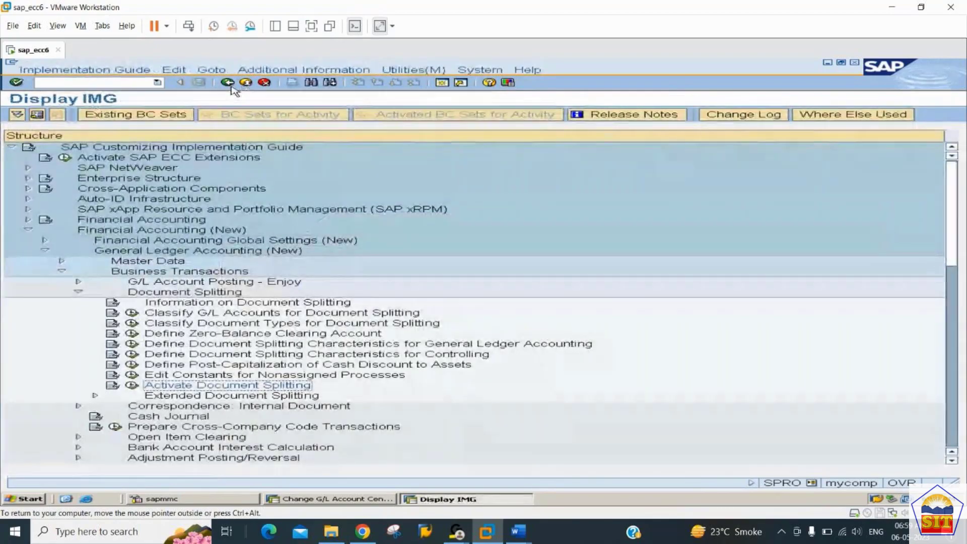
pyautogui.click(228, 84)
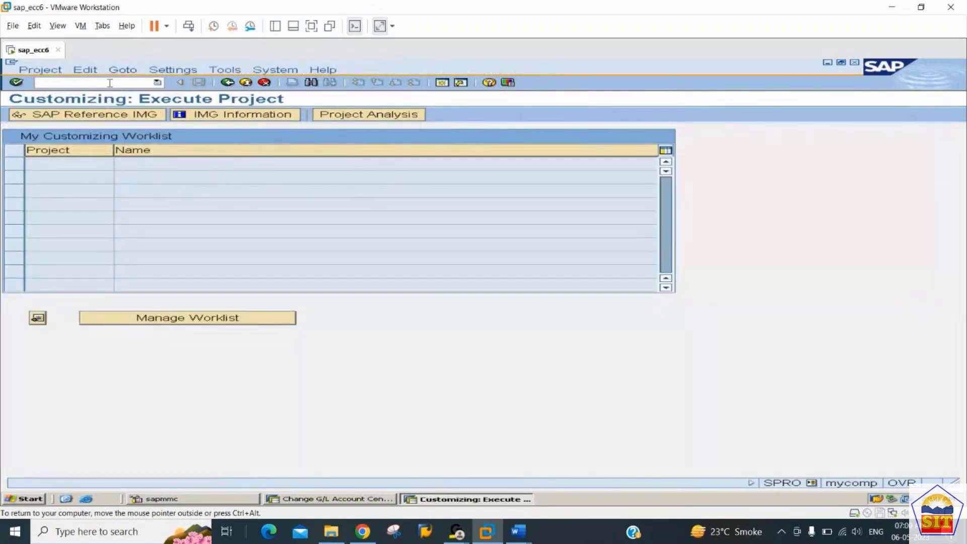
# - Start G/L account posting with F-02 and set the document date to 06.05.2023
pyautogui.click(109, 83)
pyautogui.write('/nf-02')
pyautogui.press('Return')
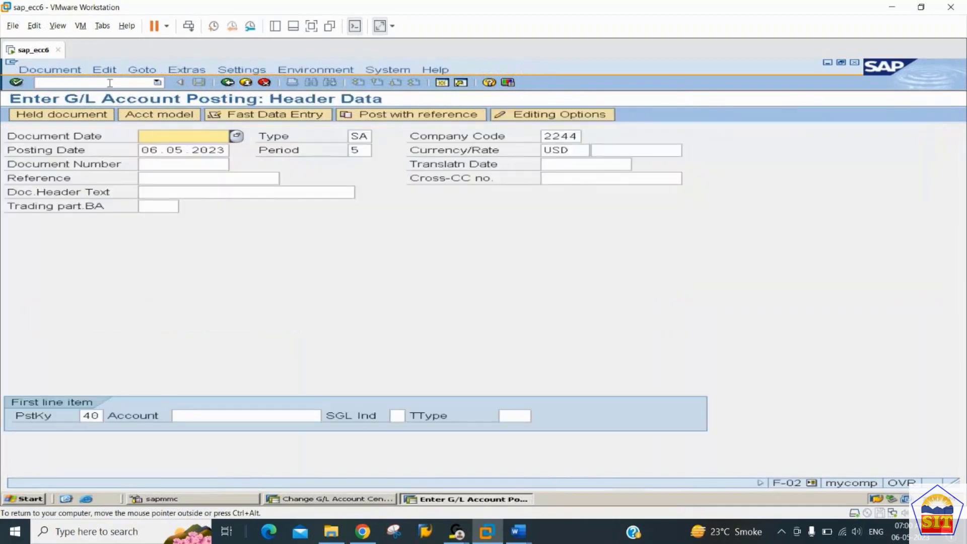
pyautogui.press('Down')
pyautogui.press('Down')
pyautogui.press('Tab')
pyautogui.press('Tab')
pyautogui.press('Tab')
pyautogui.press('Tab')
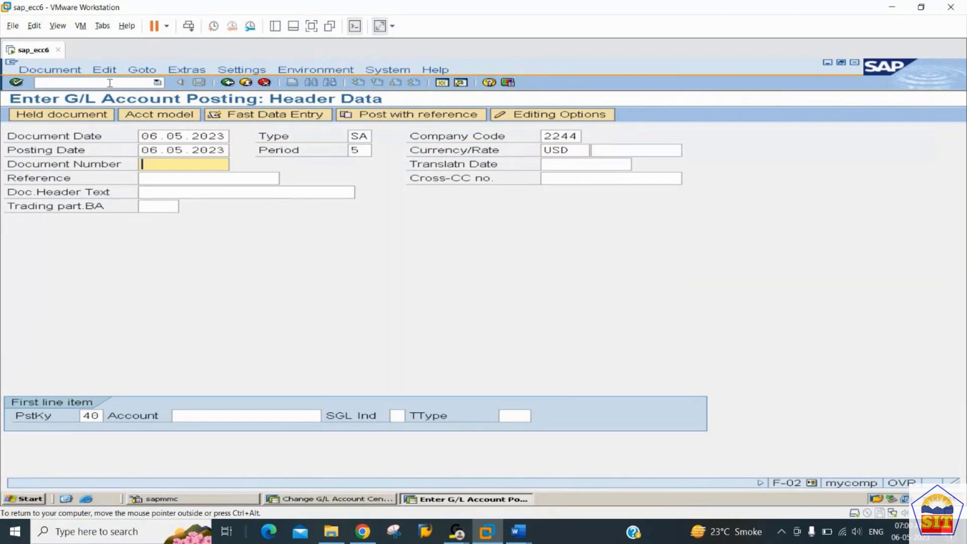
# - Choose cash account 200100 for the first line item with posting key 40 and continue to its details
pyautogui.press('Tab')
pyautogui.press('Tab')
pyautogui.press('Tab')
pyautogui.press('Tab')
pyautogui.press('Tab')
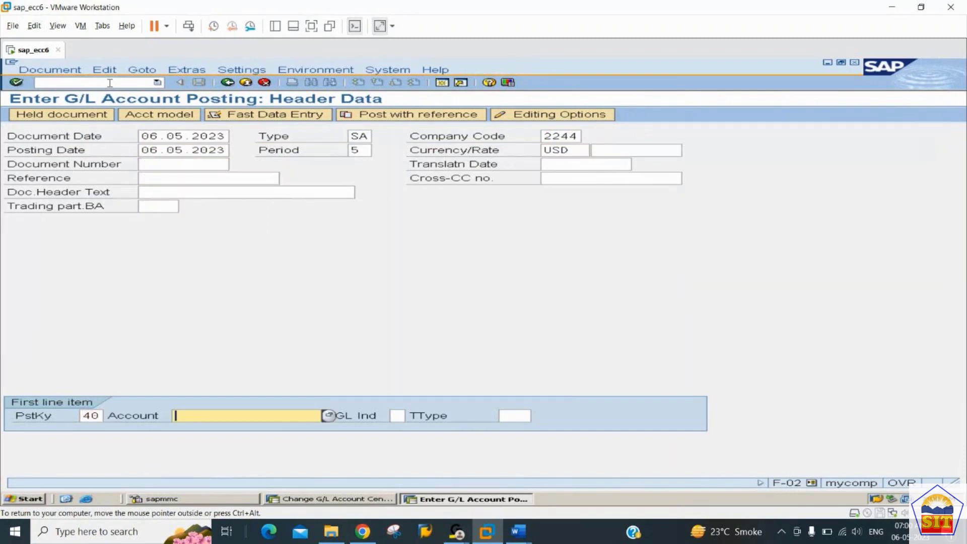
pyautogui.press('Down')
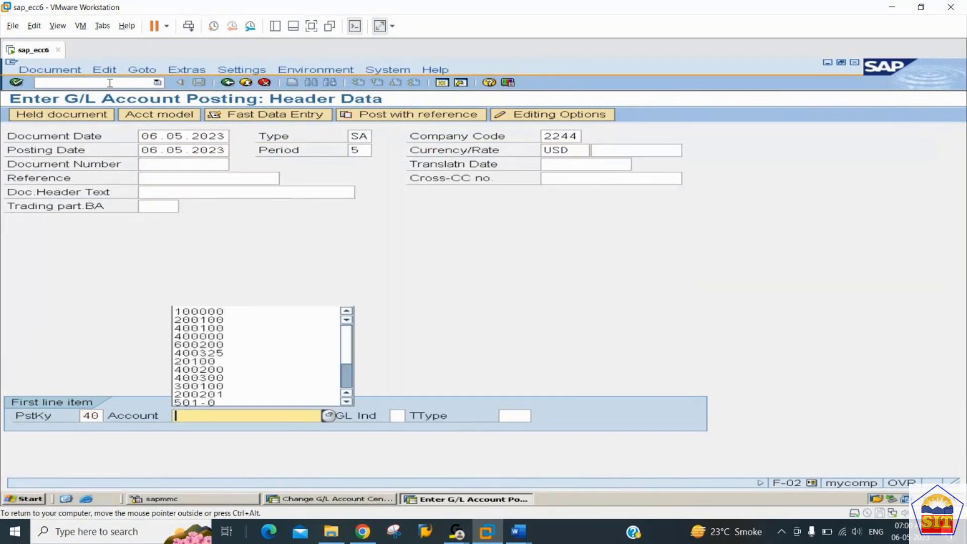
pyautogui.press('Down')
pyautogui.press('Down')
pyautogui.press('Return')
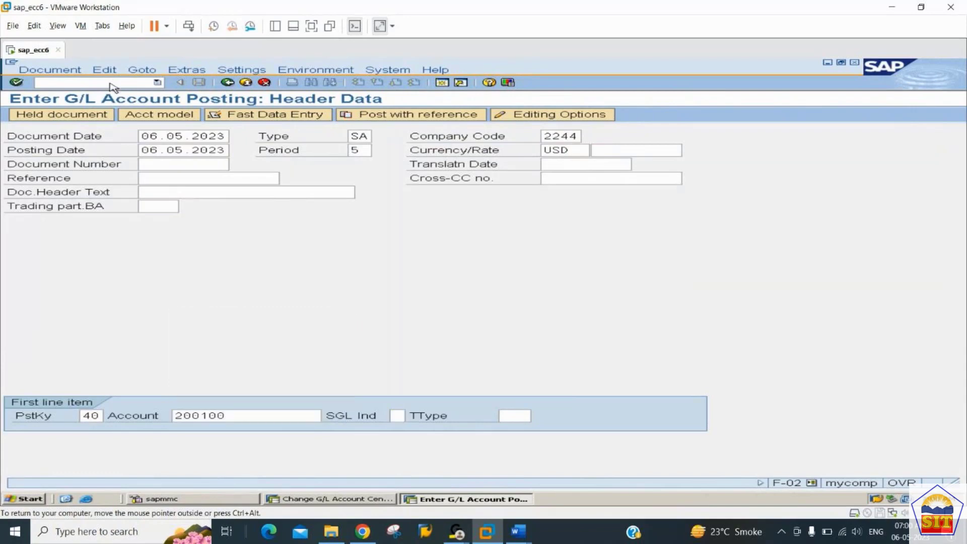
pyautogui.press('Return')
# - Enter 90000 USD and the text "cash recd from share capital" for the cash debit item
pyautogui.write('90000')
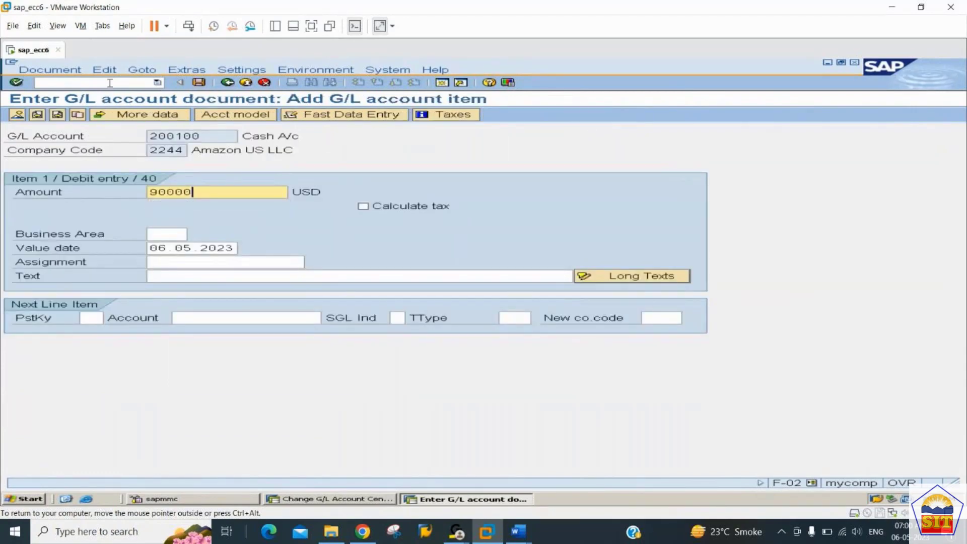
pyautogui.press('Tab')
pyautogui.press('Tab')
pyautogui.press('Tab')
pyautogui.press('Down')
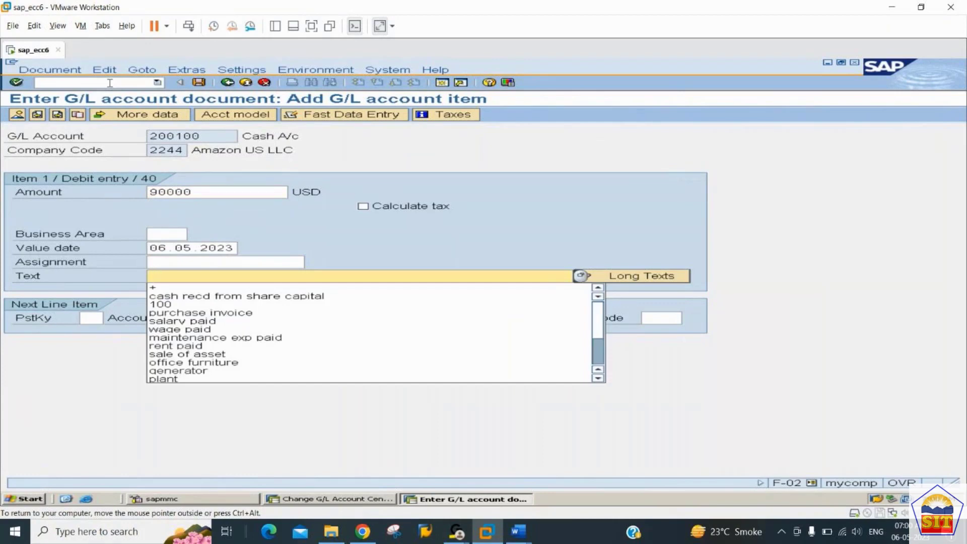
pyautogui.press('Down')
pyautogui.press('Return')
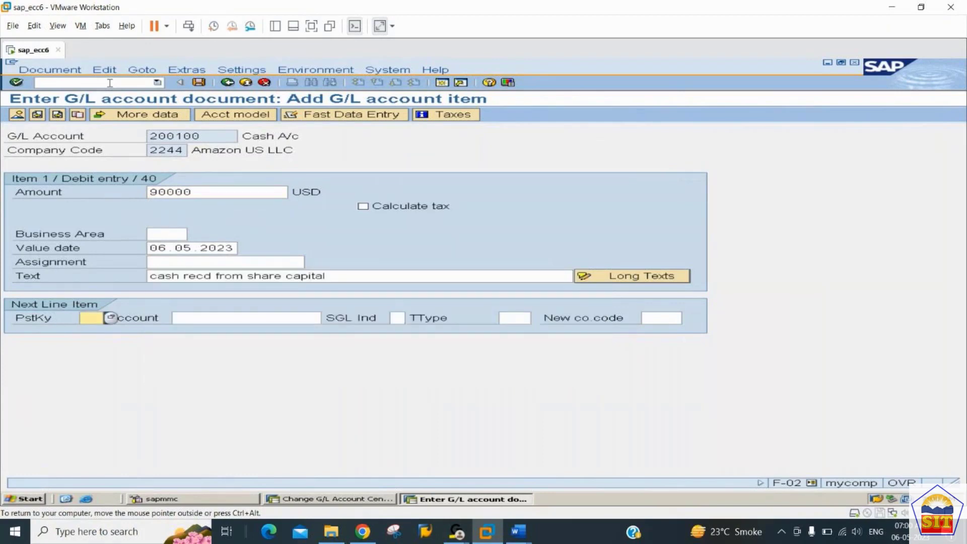
# - Add a next line item with posting key 50 and share capital account 100000
pyautogui.write('50')
pyautogui.press('Tab')
pyautogui.press('Down')
pyautogui.press('Down')
pyautogui.press('Down')
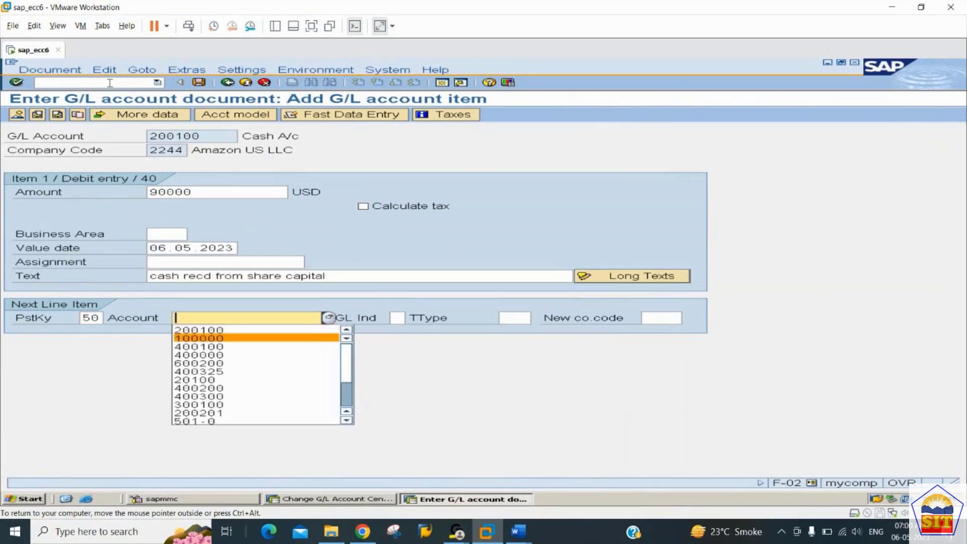
pyautogui.press('Return')
pyautogui.press('Return')
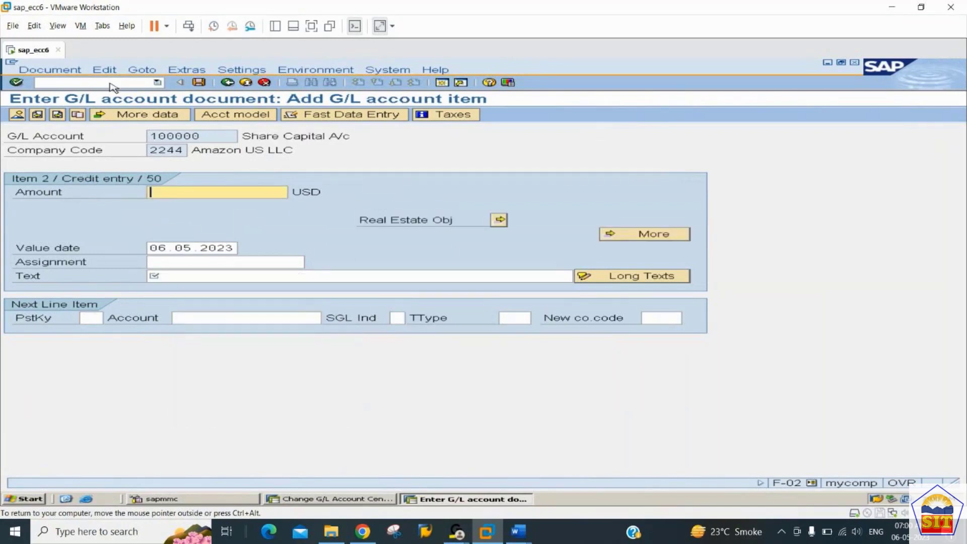
# - Enter 90000 USD for the share capital credit item, copy the previous item's text with +, and post the document
pyautogui.write('90000')
pyautogui.press('Tab')
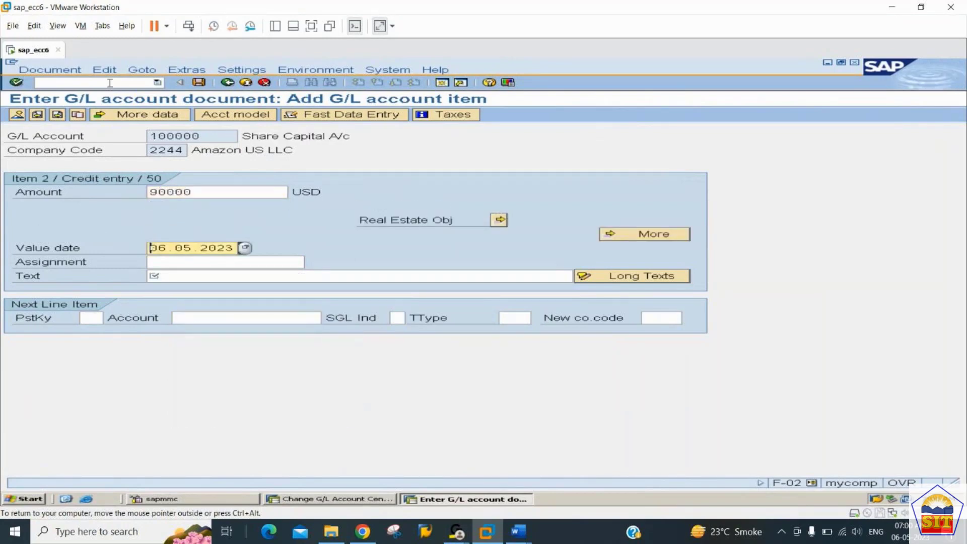
pyautogui.press('Tab')
pyautogui.press('Tab')
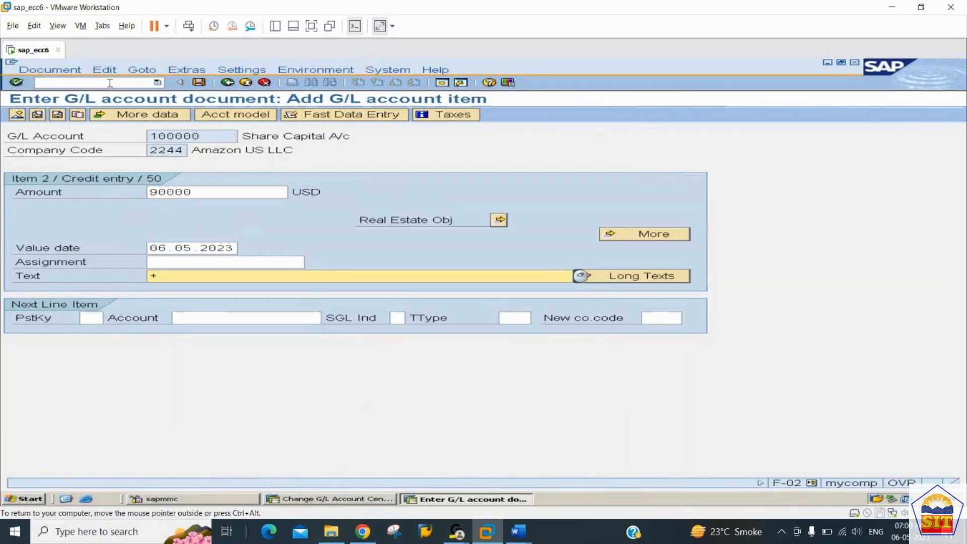
pyautogui.press('Return')
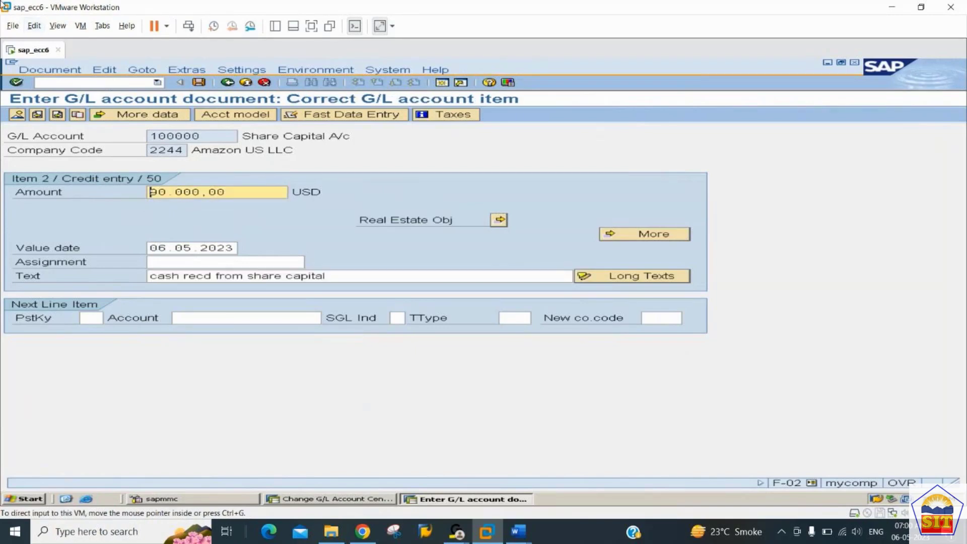
pyautogui.click(18, 115)
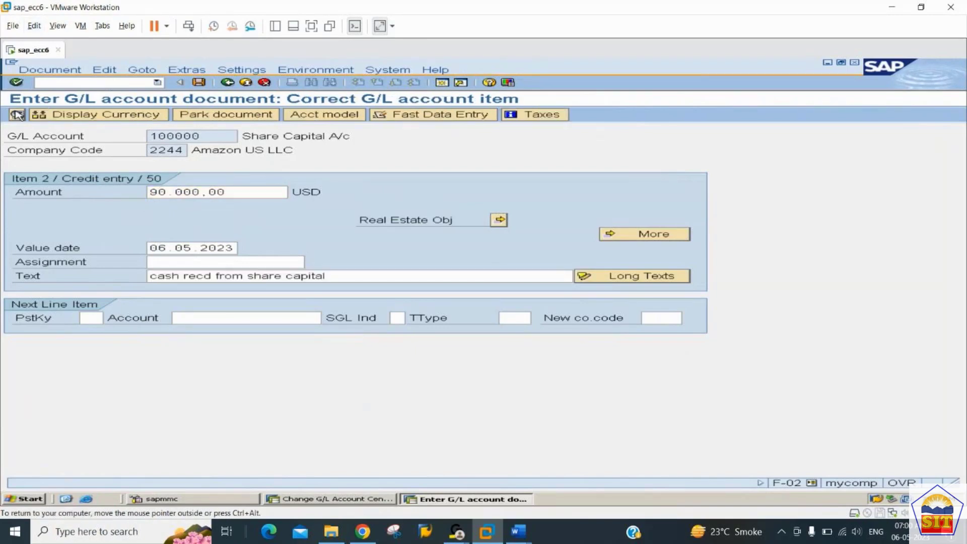
pyautogui.click(199, 83)
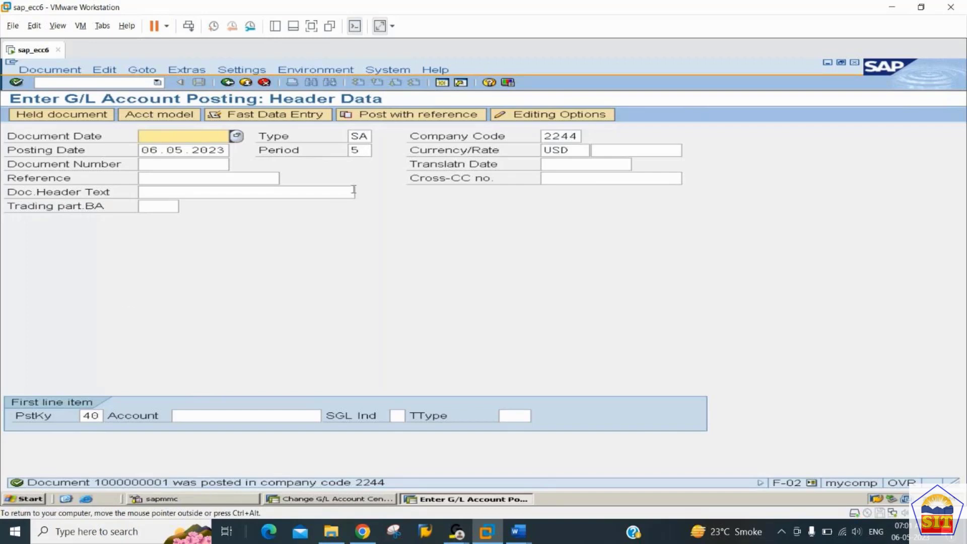
# - Create a new SAP session and switch to the GENERAL_LEDGER document in Word
pyautogui.click(441, 85)
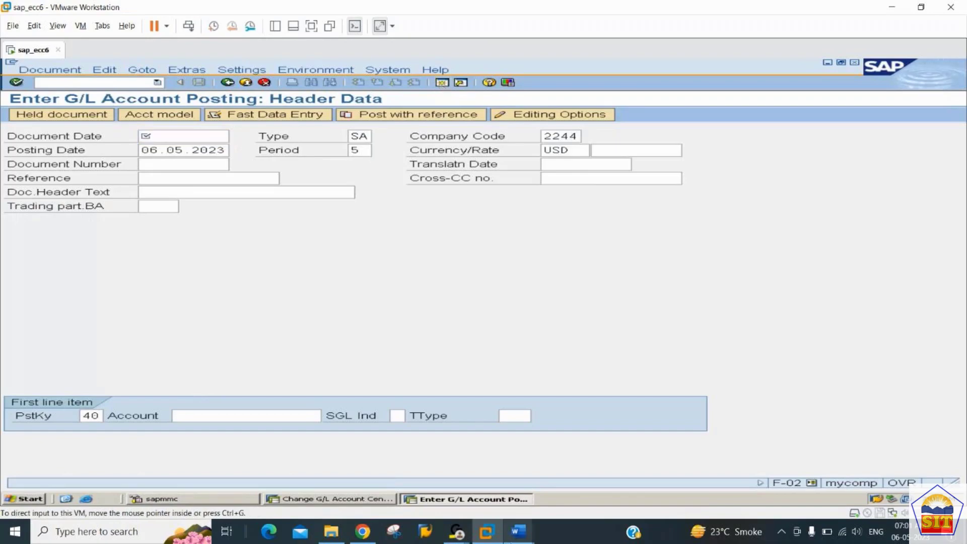
pyautogui.moveTo(518, 531)
pyautogui.click(450, 468)
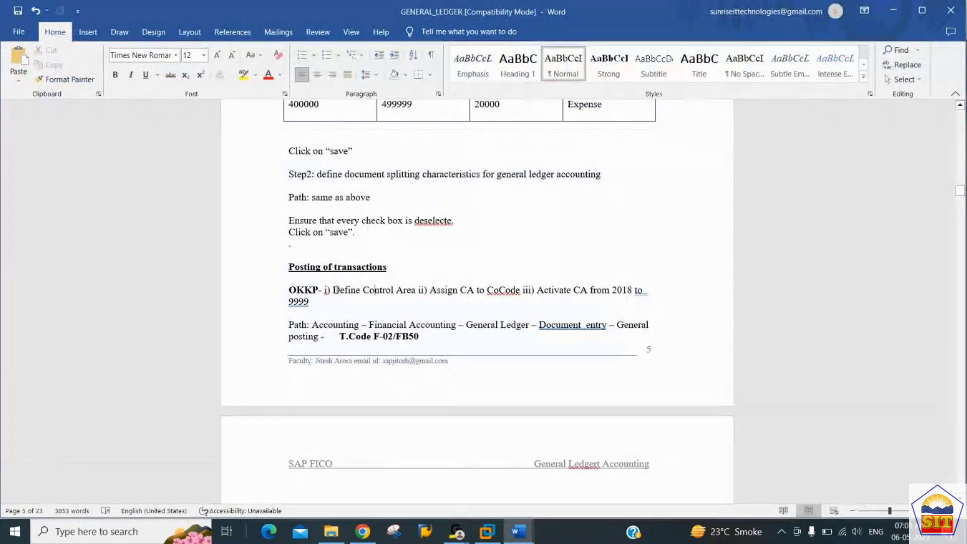
# - Put items ii) Assign CA to CoCode and iii) Activate CA of the OKKP note on separate lines
pyautogui.hotkey('ctrl', 'Right')
pyautogui.hotkey('ctrl', 'Right')
pyautogui.press('Return')
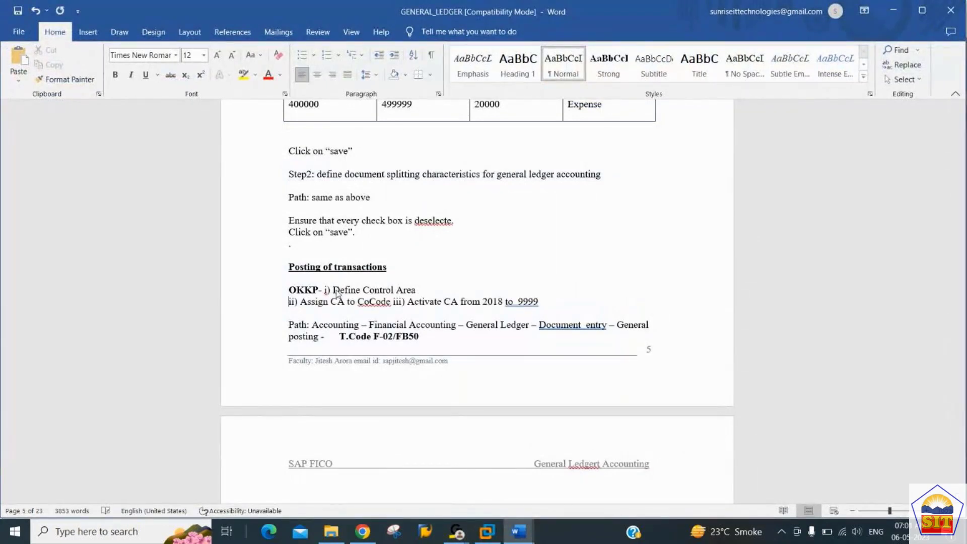
pyautogui.press('Right')
pyautogui.press('Right')
pyautogui.press('Right')
pyautogui.press('Right')
pyautogui.press('Right')
pyautogui.press('Right')
pyautogui.press('Right')
pyautogui.press('Right')
pyautogui.press('Right')
pyautogui.press('Right')
pyautogui.press('Right')
pyautogui.press('Right')
pyautogui.press('Right')
pyautogui.press('Right')
pyautogui.press('Right')
pyautogui.press('Right')
pyautogui.press('Right')
pyautogui.press('Left')
pyautogui.press('Left')
pyautogui.press('Left')
pyautogui.press('Left')
pyautogui.press('Return')
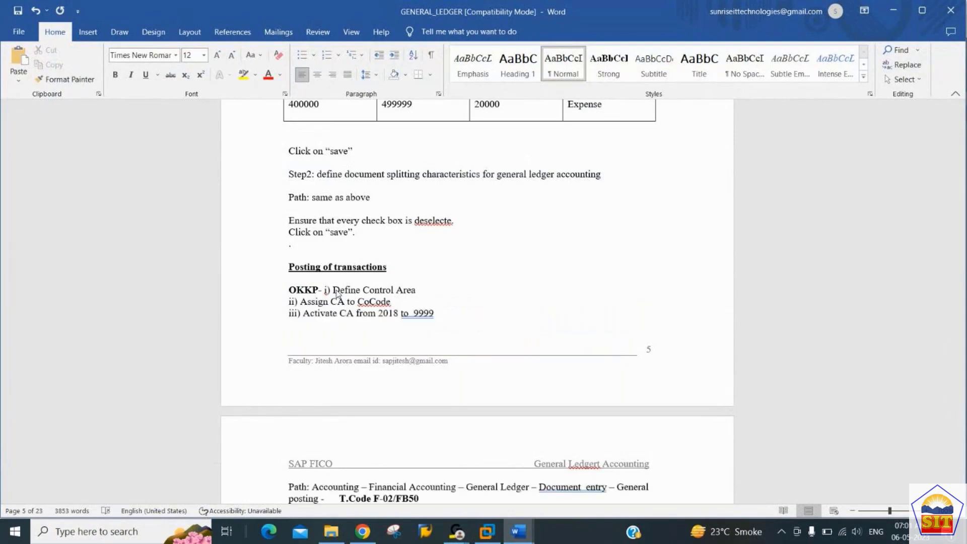
# - Copy the transaction code OKKP from the Posting of transactions notes and switch back to the new SAP session
pyautogui.press('Right')
pyautogui.press('Right')
pyautogui.press('Right')
pyautogui.press('Right')
pyautogui.press('Right')
pyautogui.press('Right')
pyautogui.press('Right')
pyautogui.press('Right')
pyautogui.press('Right')
pyautogui.press('Right')
pyautogui.press('Right')
pyautogui.press('Right')
pyautogui.press('Right')
pyautogui.press('Right')
pyautogui.press('Right')
pyautogui.press('Right')
pyautogui.press('Right')
pyautogui.press('Right')
pyautogui.press('Right')
pyautogui.press('Right')
pyautogui.press('Left')
pyautogui.press('Left')
pyautogui.press('Left')
pyautogui.press('Left')
pyautogui.press('Left')
pyautogui.press('Left')
pyautogui.press('Left')
pyautogui.press('Left')
pyautogui.press('Left')
pyautogui.press('Left')
pyautogui.press('Left')
pyautogui.hotkey('shift', 'Left')
pyautogui.hotkey('shift', 'Left')
pyautogui.hotkey('shift', 'Left')
pyautogui.hotkey('shift', 'Left')
pyautogui.hotkey('ctrl', 'c')
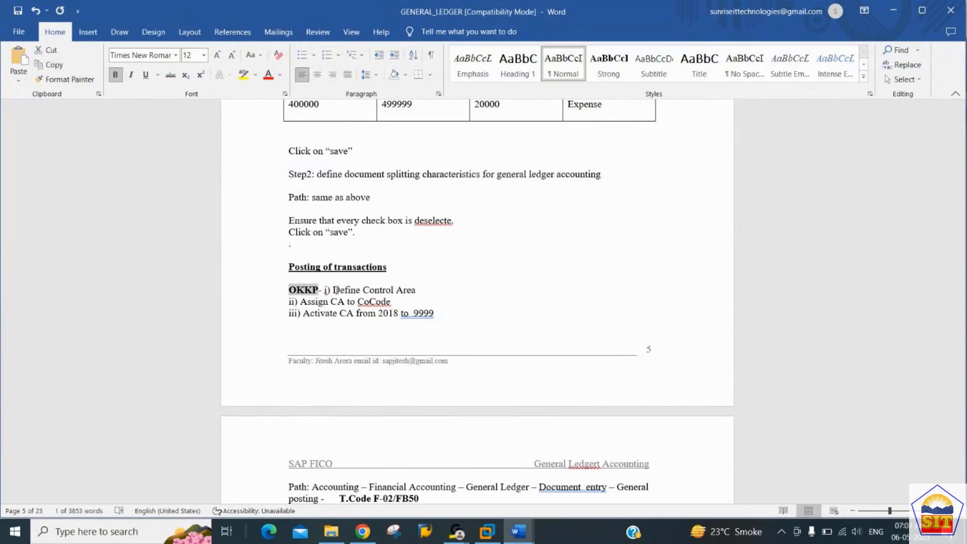
pyautogui.hotkey('alt', 'Tab')
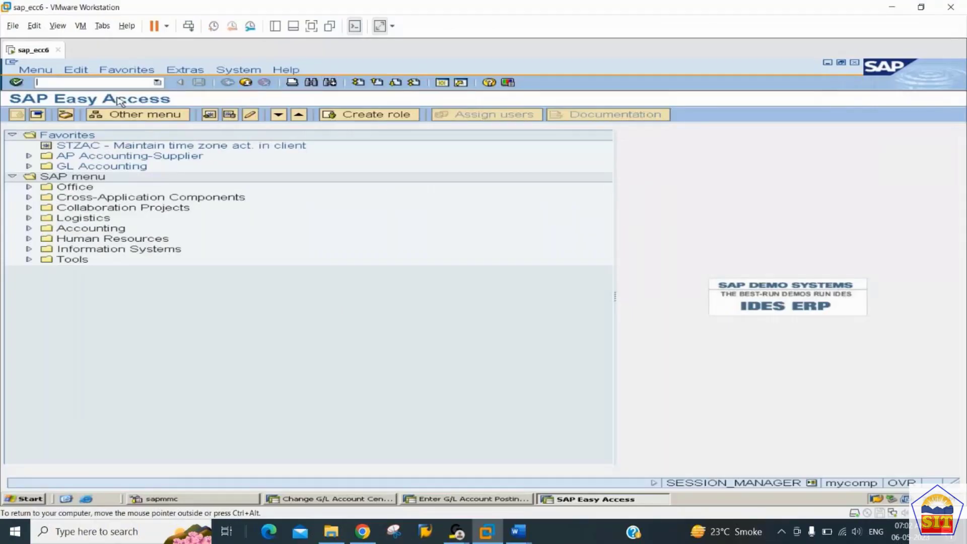
# - Run transaction OKKP and start a new controlling area entry
pyautogui.click(110, 81)
pyautogui.hotkey('ctrl', 'v')
pyautogui.press('Return')
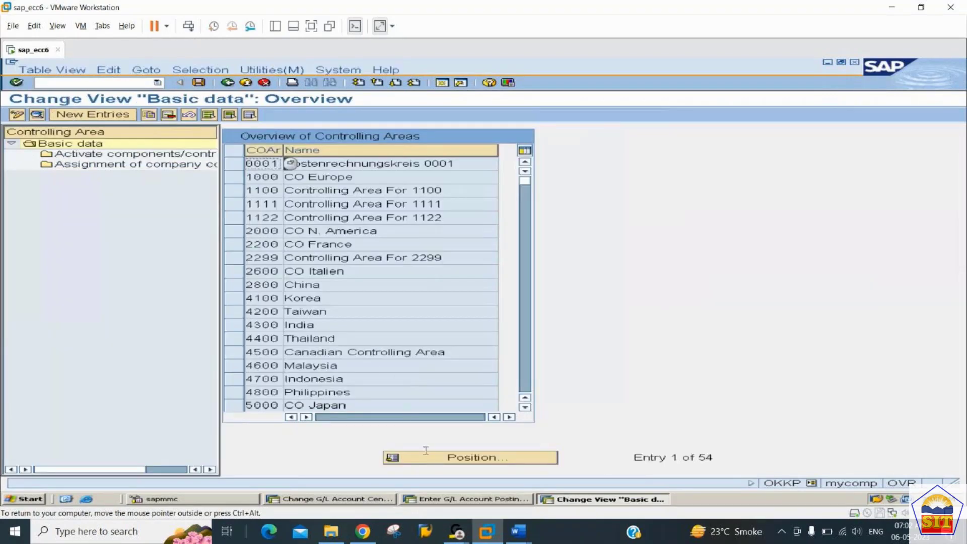
pyautogui.click(92, 115)
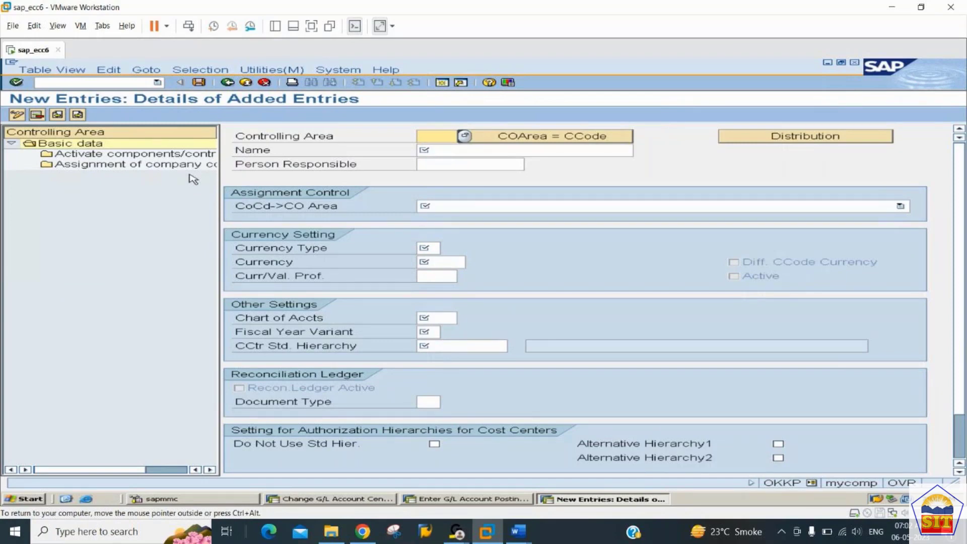
# - Enter controlling area 2244 with the name Controlling Area for 2244
pyautogui.write('2244')
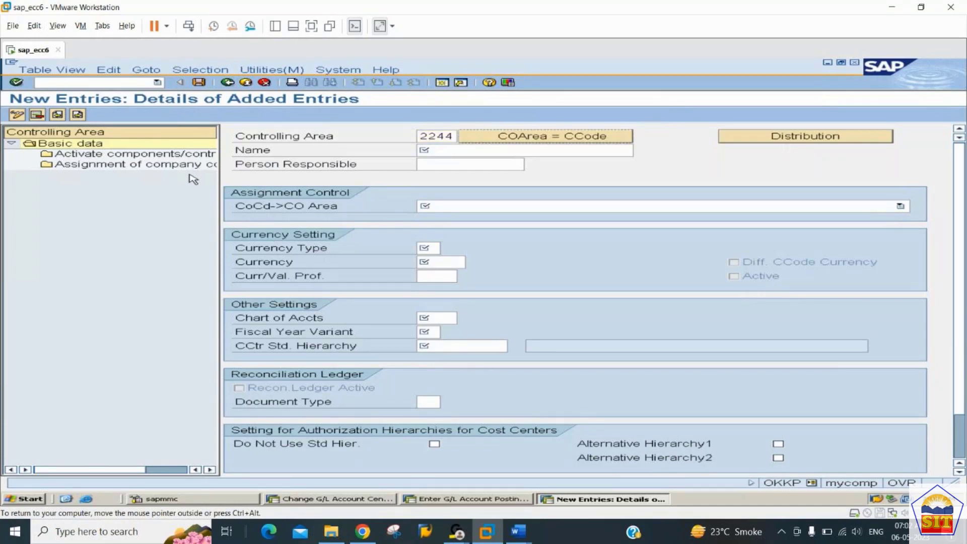
pyautogui.press('Tab')
pyautogui.write('Co')
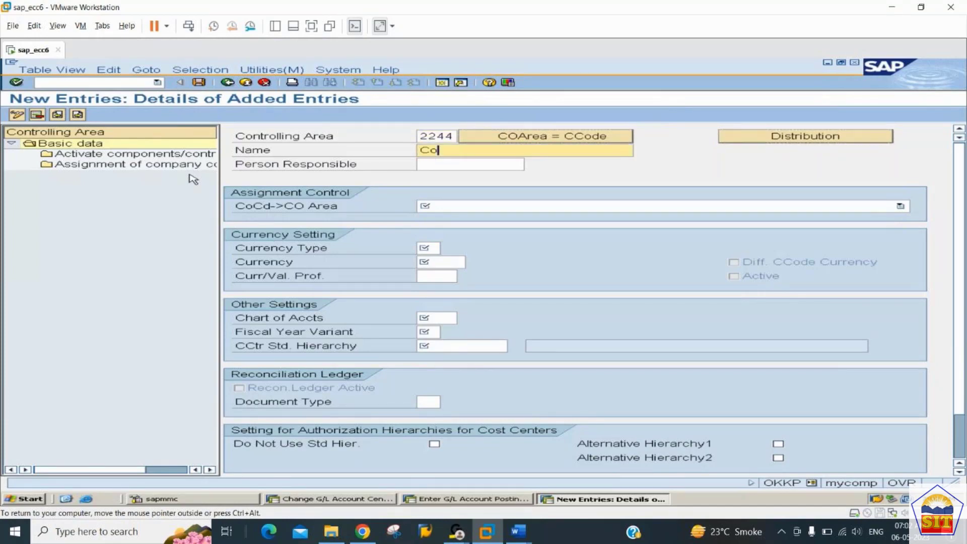
pyautogui.write('ntrolling Area for 22')
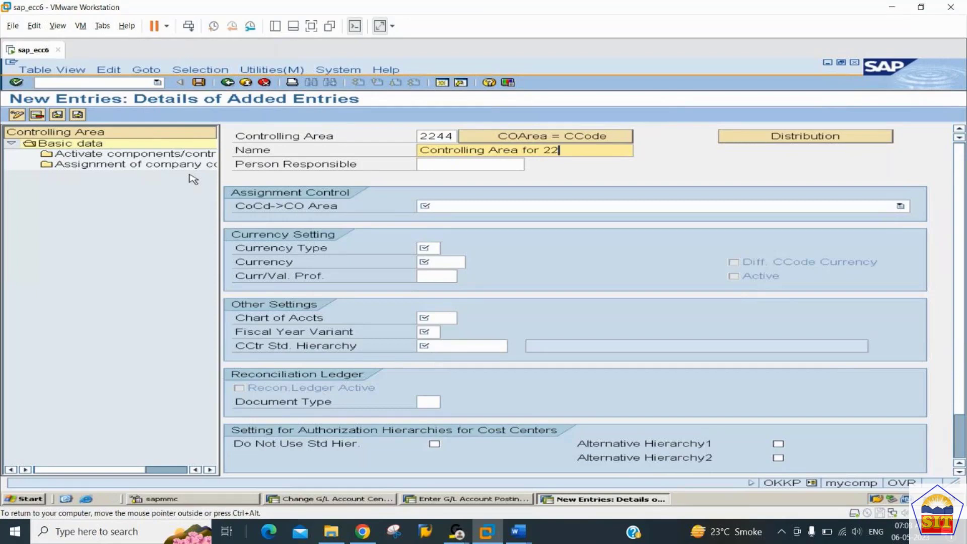
pyautogui.write('44')
pyautogui.press('Tab')
pyautogui.press('Tab')
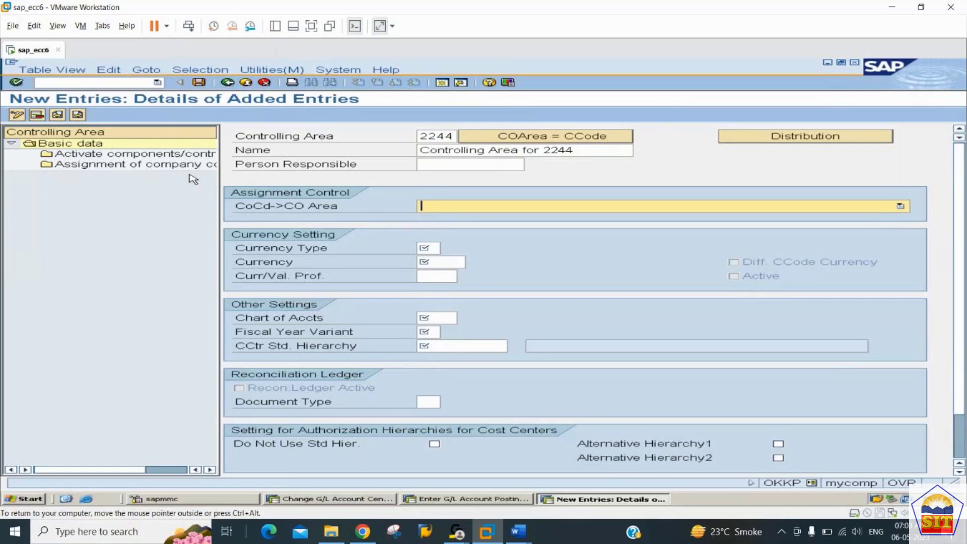
# - Set the CoCd->CO Area assignment to 1 Controlling area same as company code and the currency type to 10 Company code currency
pyautogui.press('F4')
pyautogui.press('Down')
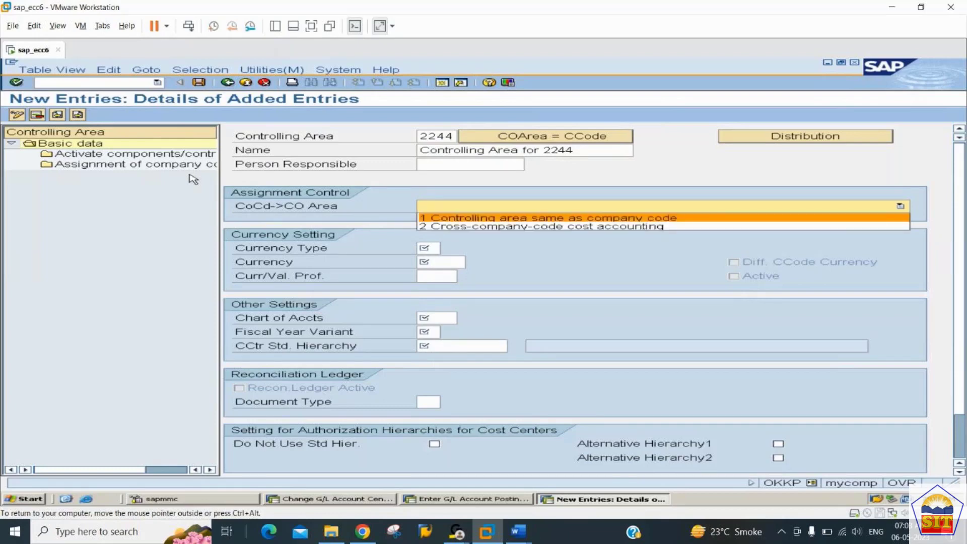
pyautogui.press('Return')
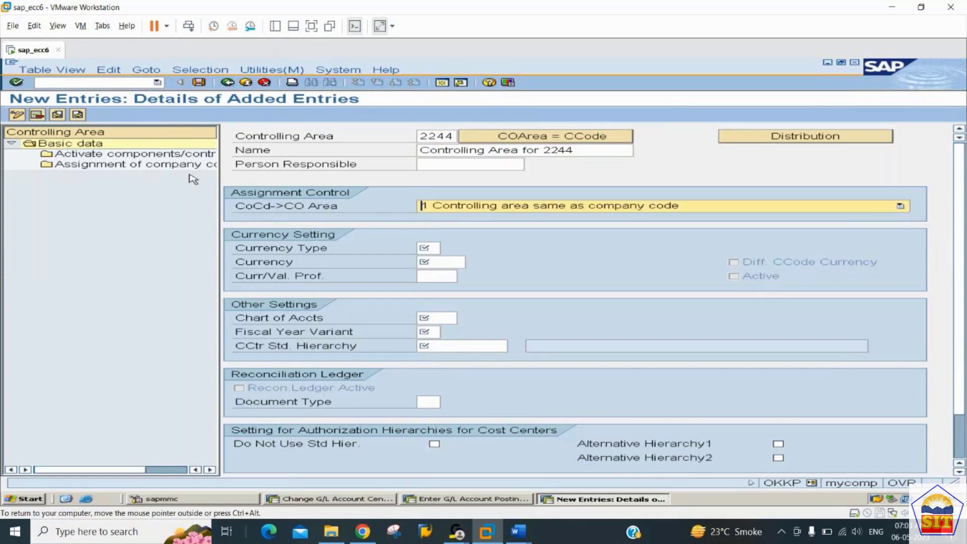
pyautogui.press('Tab')
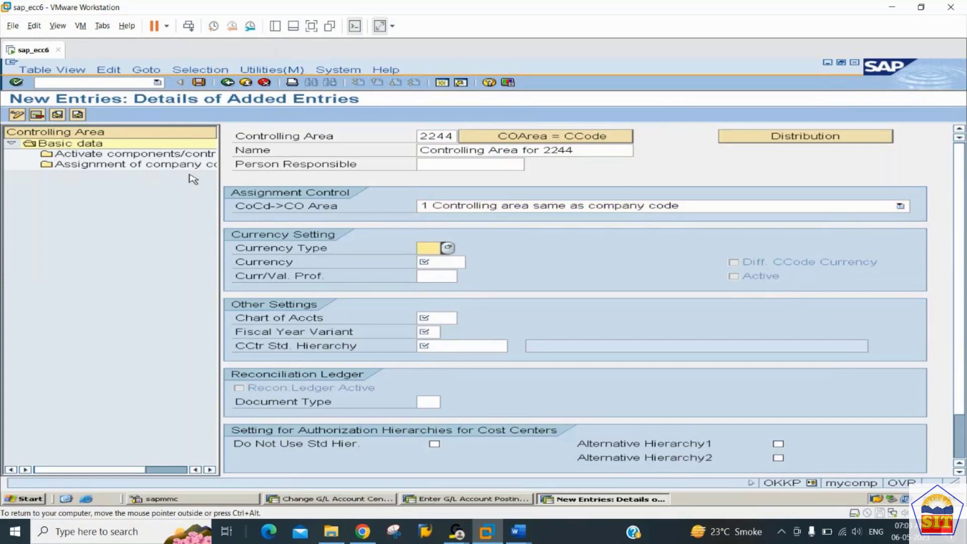
pyautogui.press('Return')
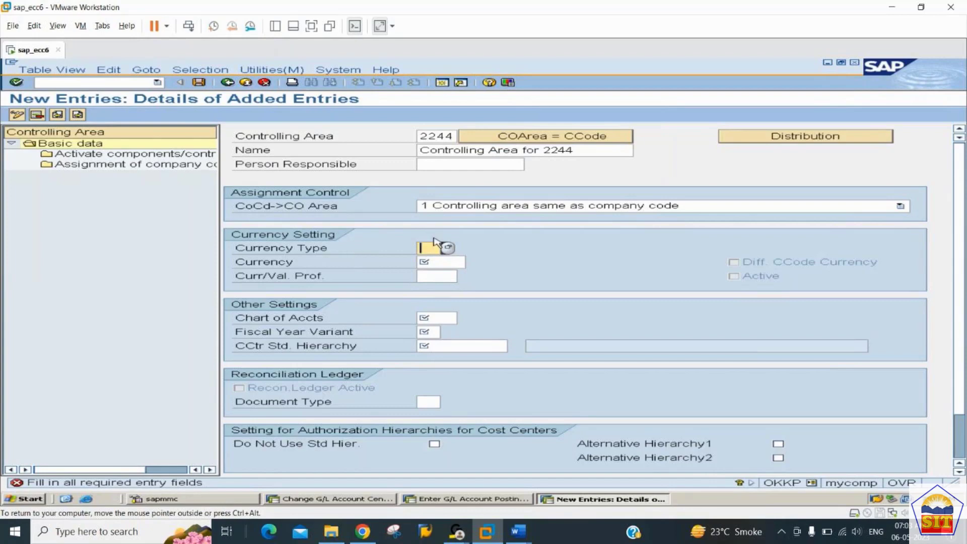
pyautogui.click(448, 248)
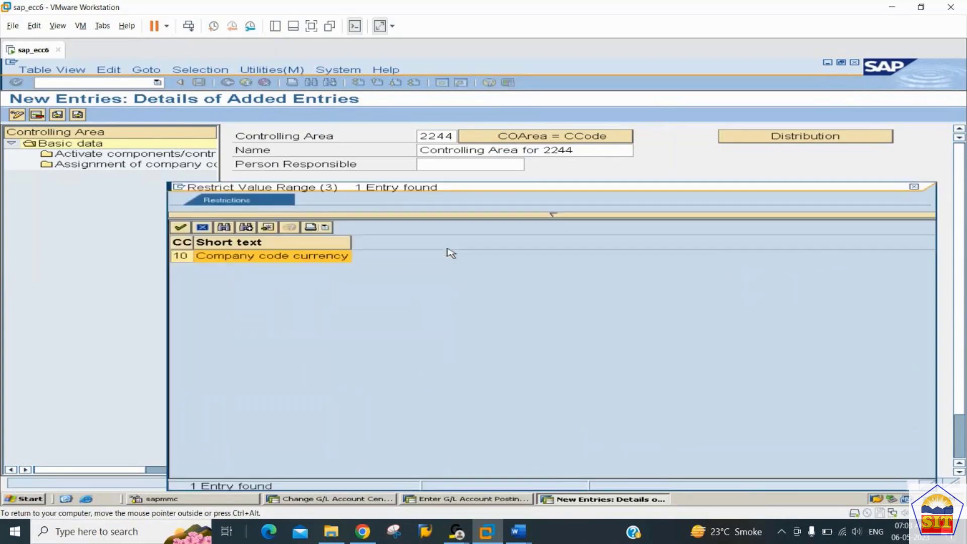
pyautogui.press('Return')
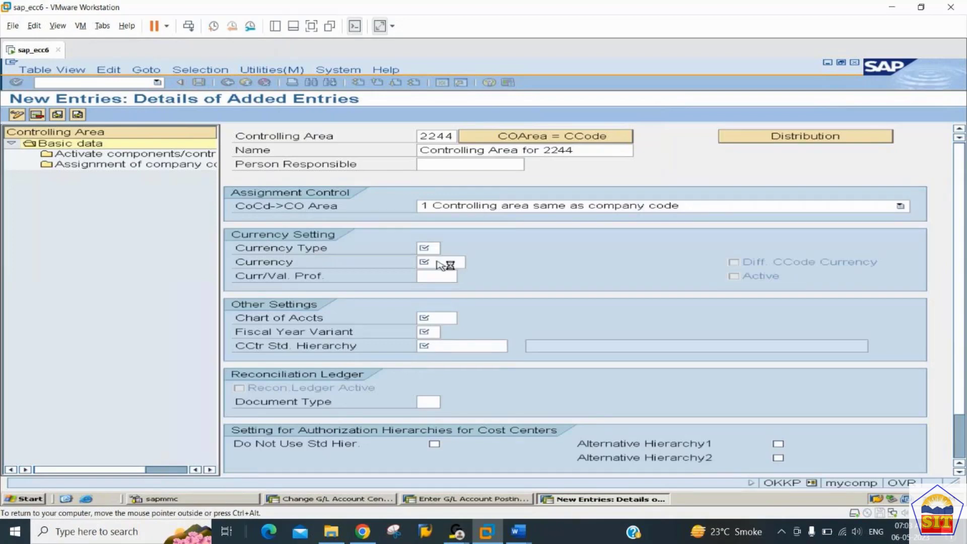
pyautogui.click(448, 262)
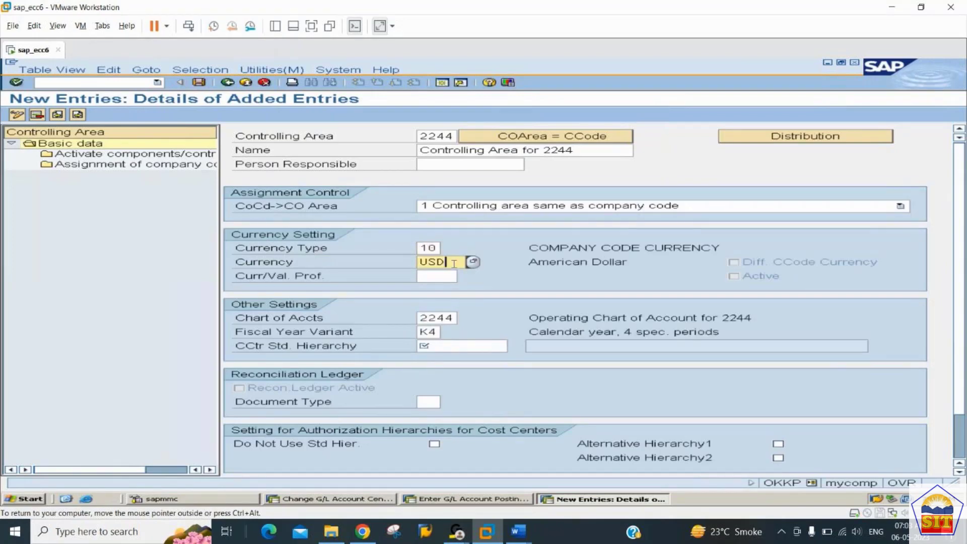
# - Review the currency type, currency, chart of accounts and fiscal year variant filled in for controlling area 2244
pyautogui.click(427, 247)
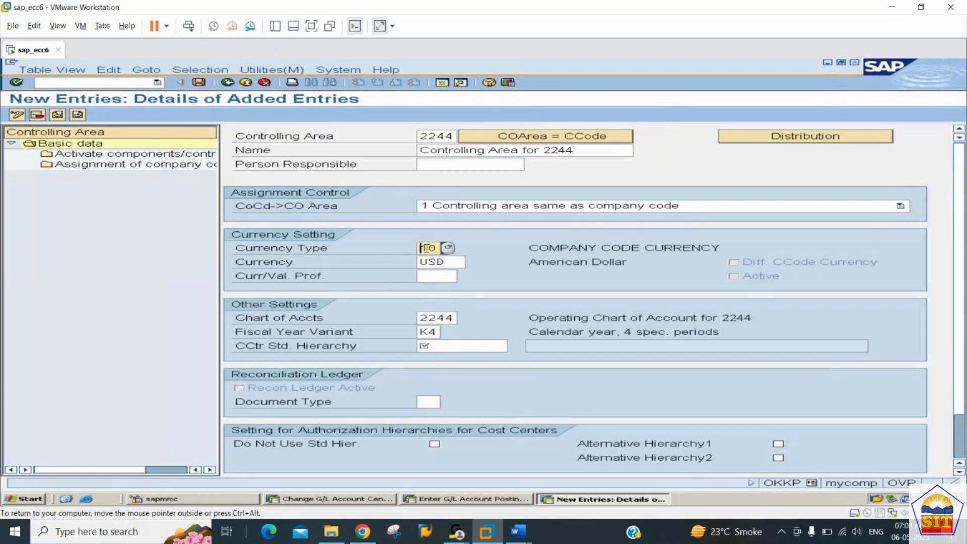
pyautogui.moveTo(528, 248); pyautogui.dragTo(573, 248)
pyautogui.press('Tab')
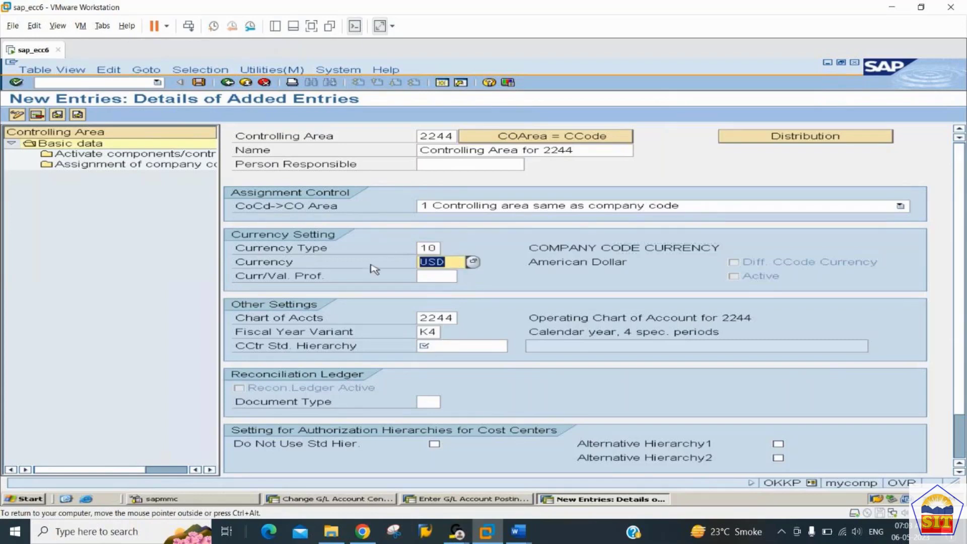
pyautogui.click(424, 318)
pyautogui.doubleClick(424, 318)
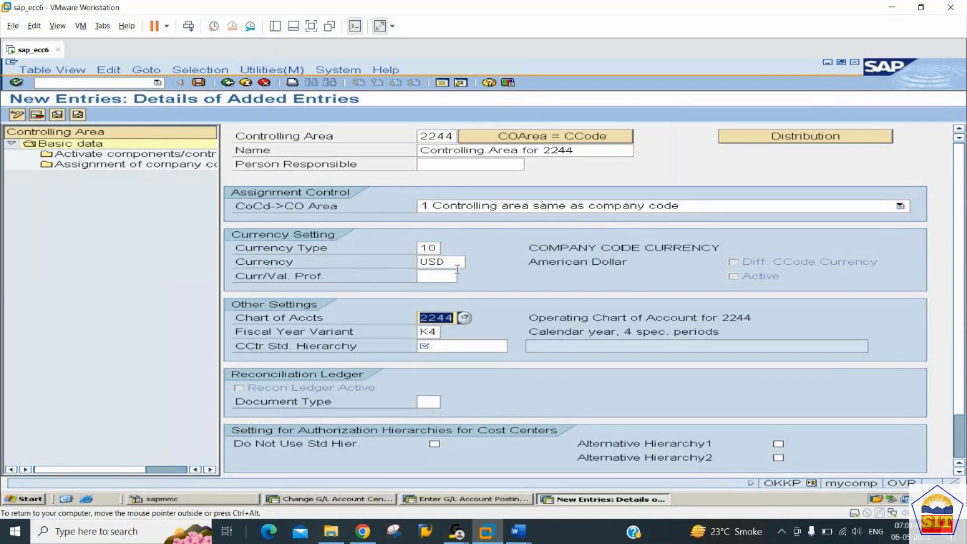
pyautogui.click(430, 260)
pyautogui.doubleClick(424, 318)
pyautogui.click(421, 332)
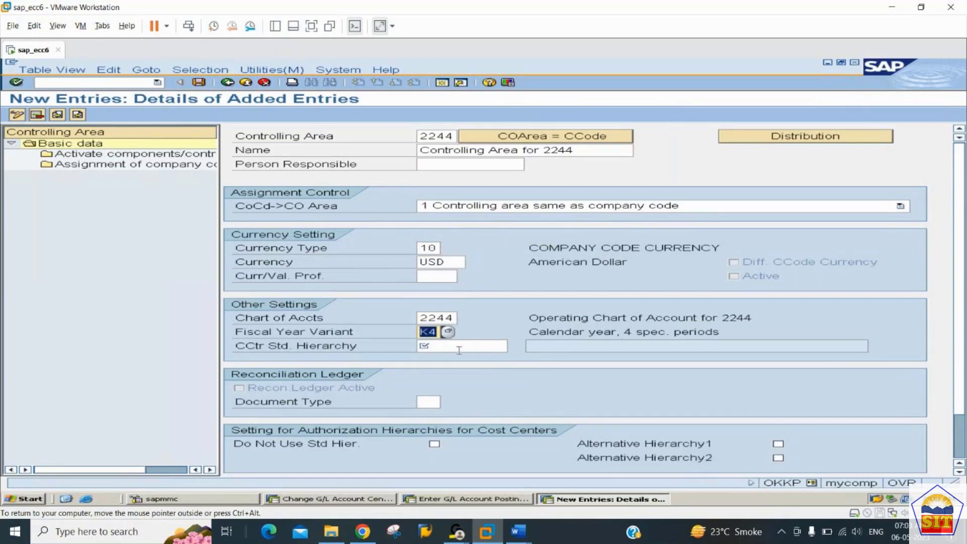
# - Enter H_2244 as the cost center standard hierarchy, agree to create it, and save the controlling area
pyautogui.click(458, 347)
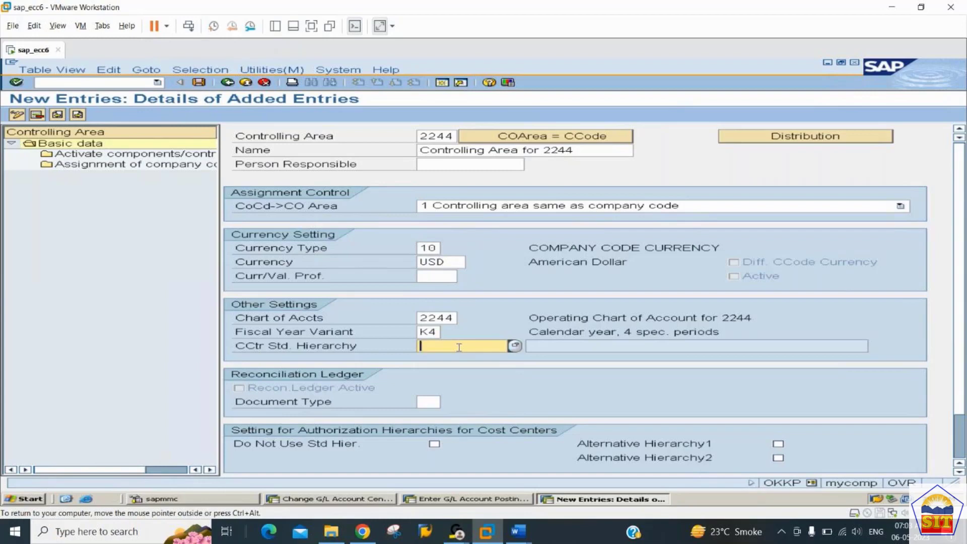
pyautogui.write('h')
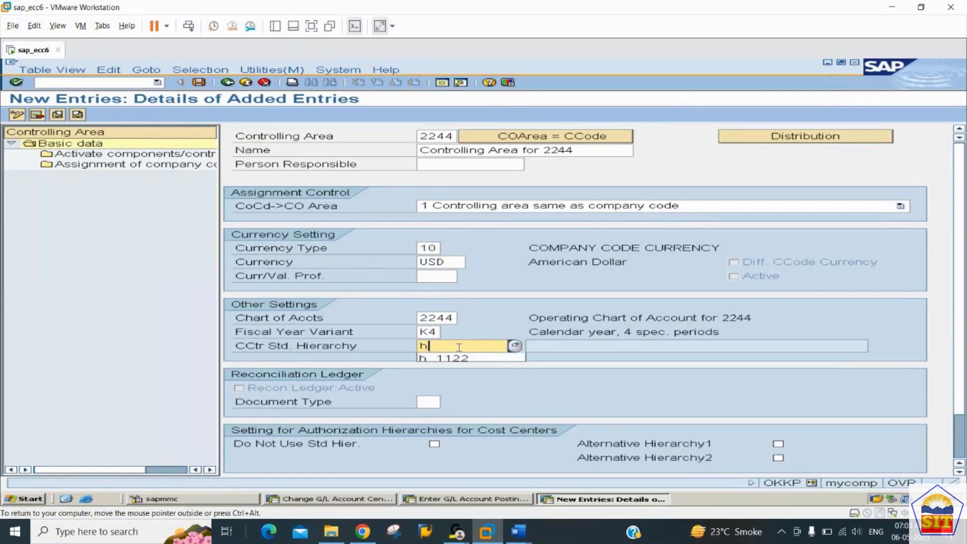
pyautogui.write('_2244')
pyautogui.press('Return')
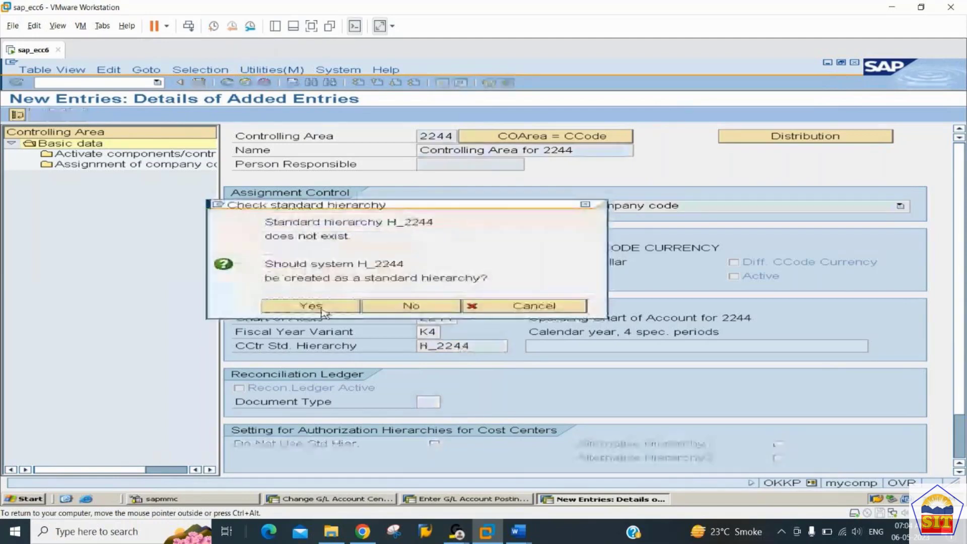
pyautogui.click(319, 307)
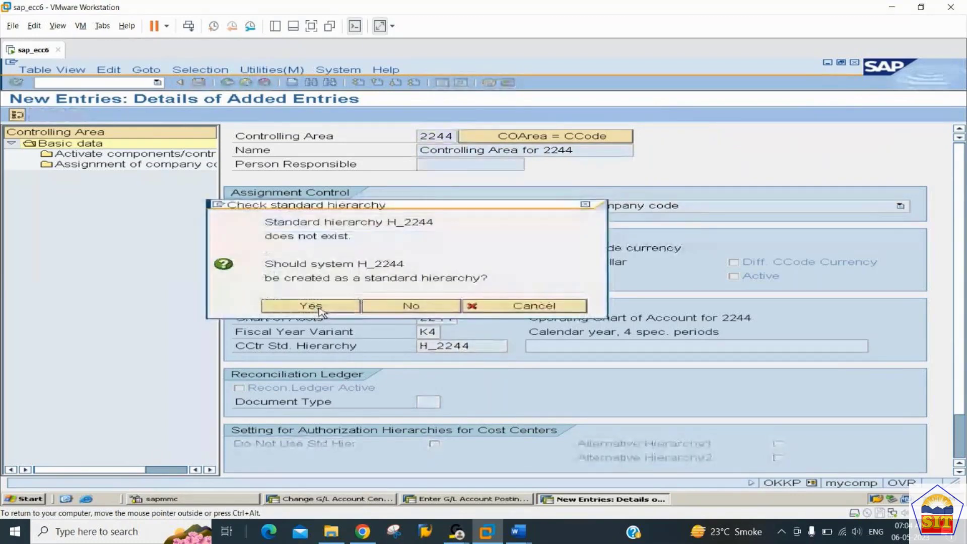
pyautogui.click(310, 306)
pyautogui.press('Return')
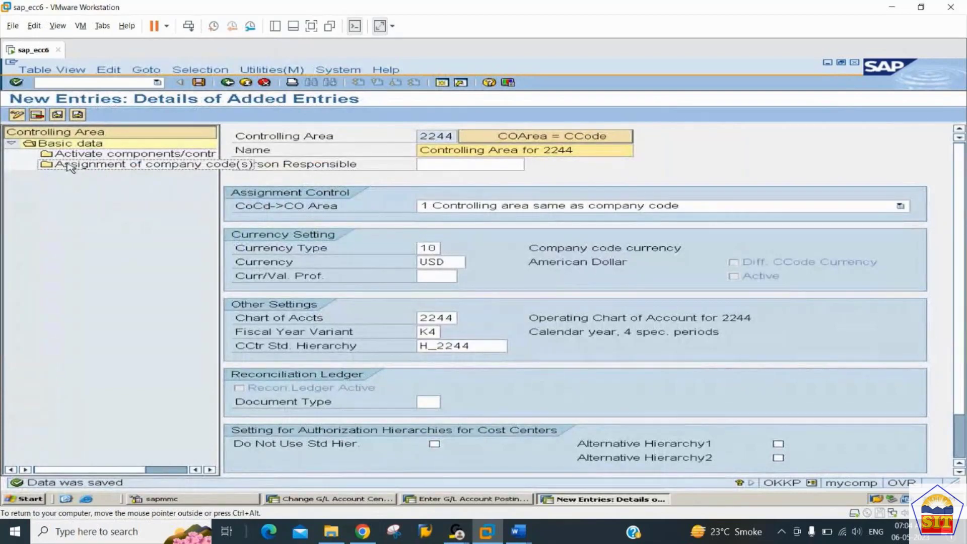
# - Assign company code 2244 to controlling area 2244 and save the assignment
pyautogui.click(87, 168)
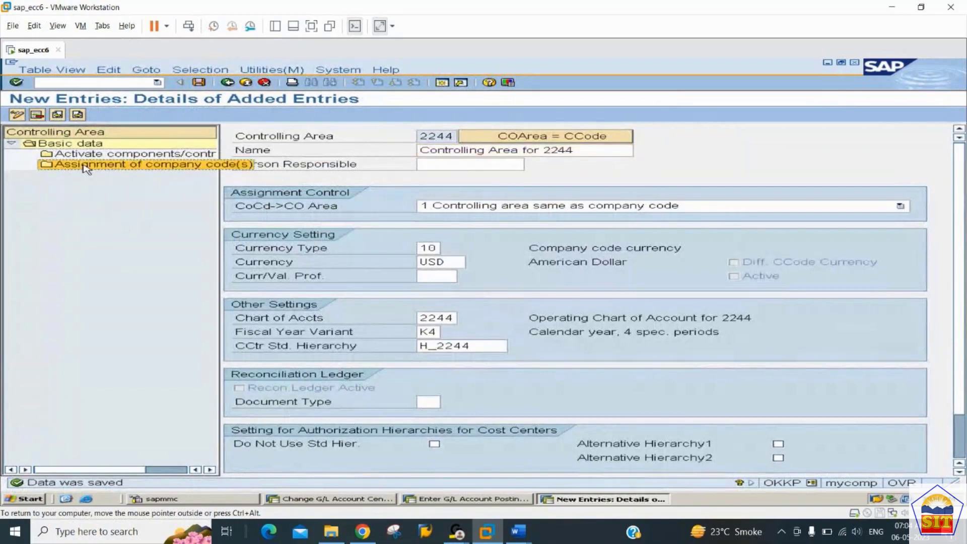
pyautogui.doubleClick(87, 167)
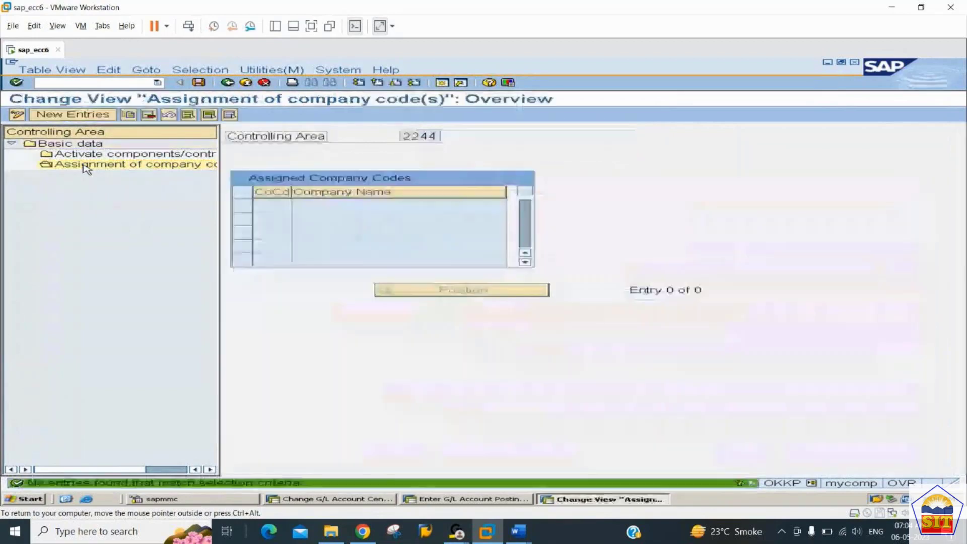
pyautogui.click(73, 115)
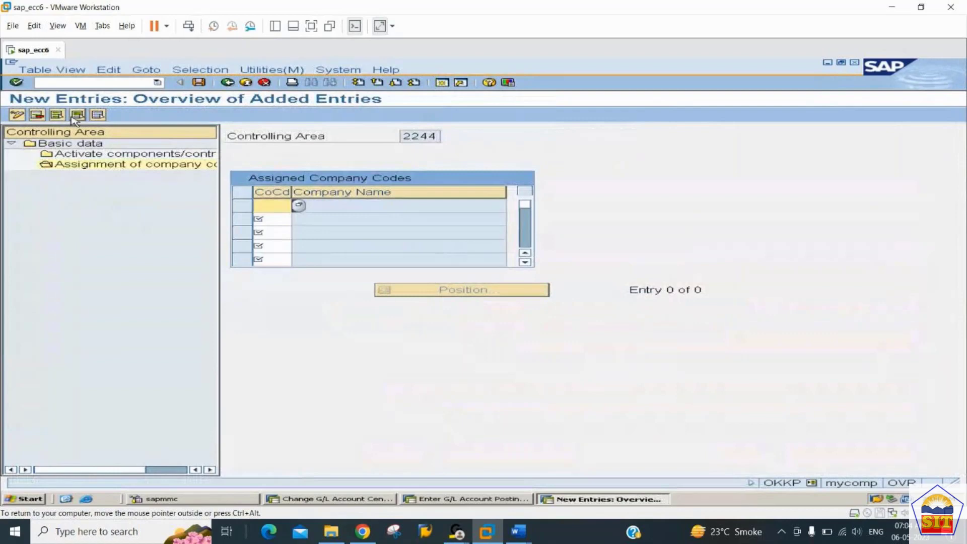
pyautogui.write('2244')
pyautogui.press('Return')
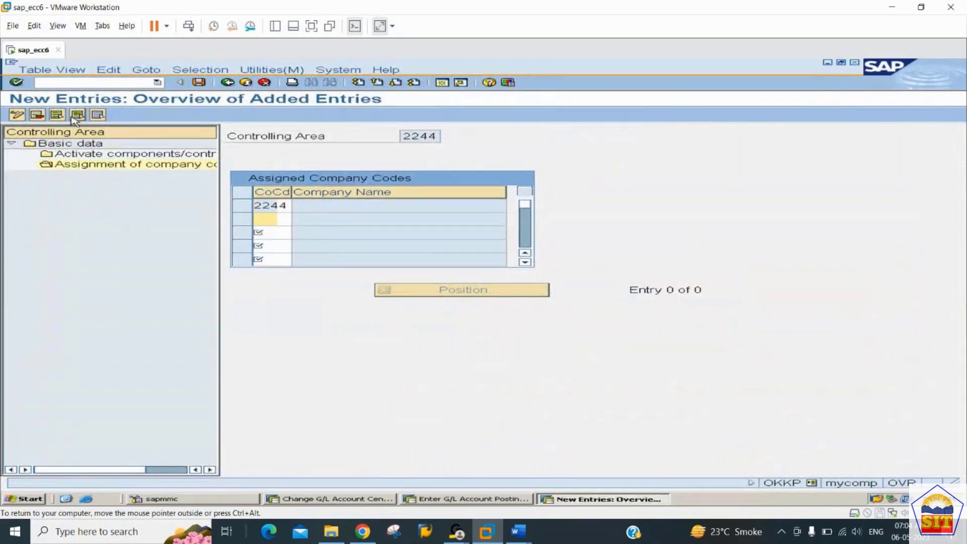
pyautogui.doubleClick(125, 169)
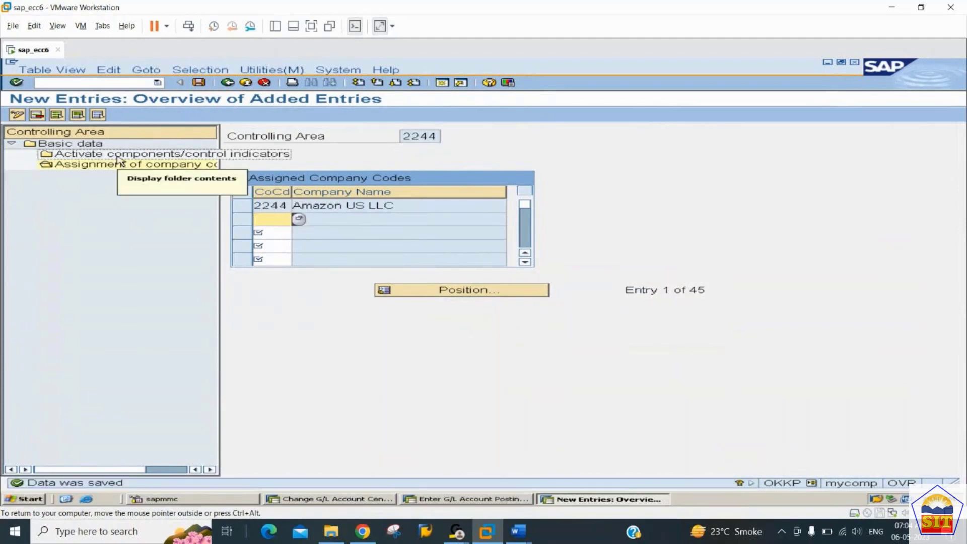
# - Add a components/control indicators entry for controlling area 2244 from fiscal year 2023 and save it, accepting the critical transport notice
pyautogui.click(120, 157)
pyautogui.doubleClick(120, 161)
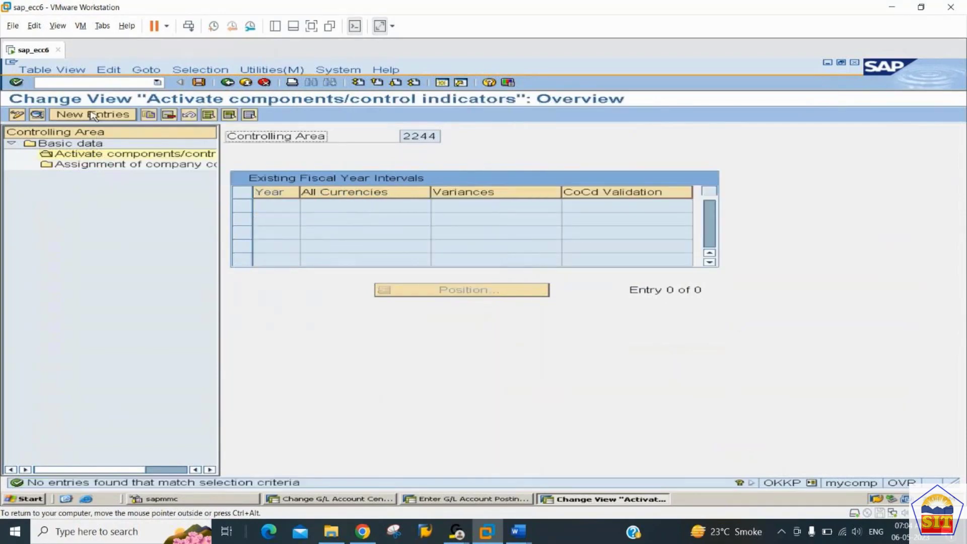
pyautogui.click(93, 114)
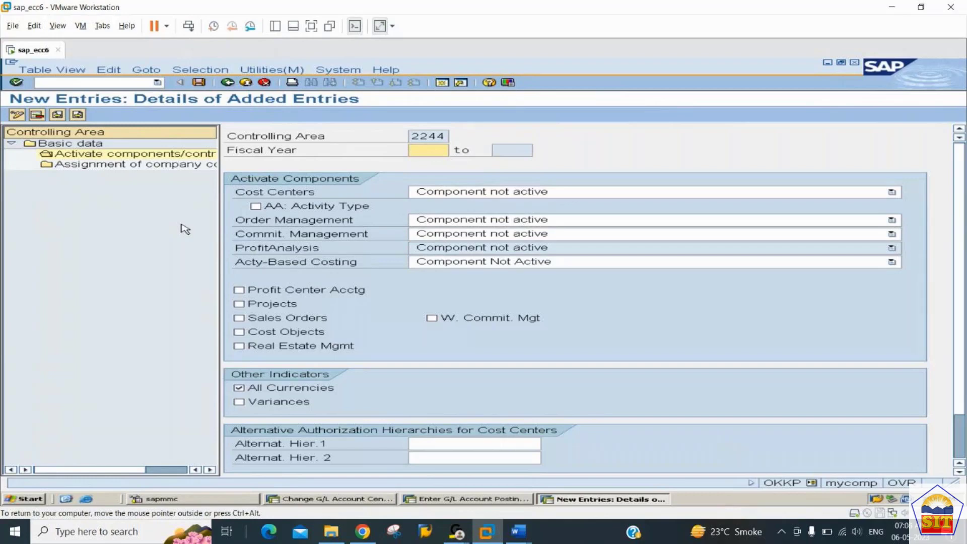
pyautogui.write('2023')
pyautogui.press('Return')
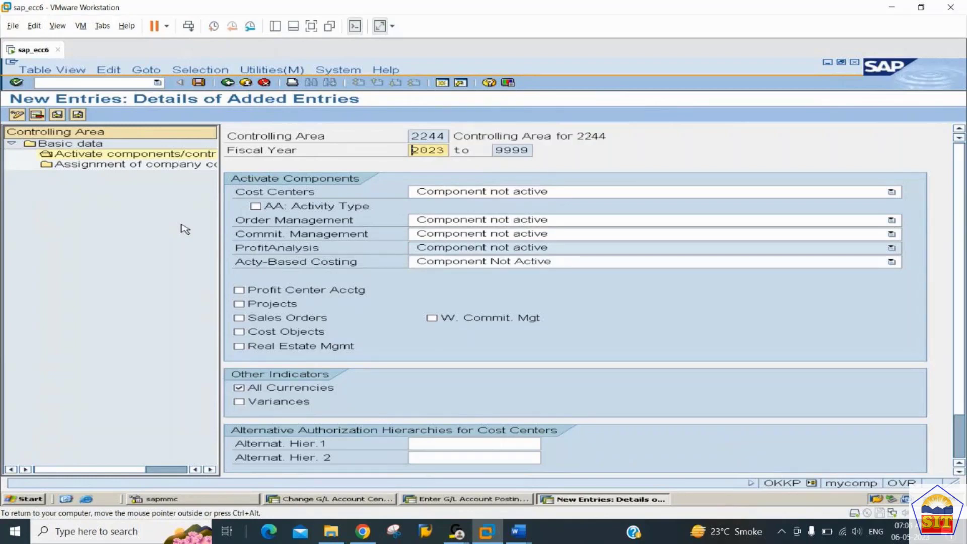
pyautogui.hotkey('ctrl', 's')
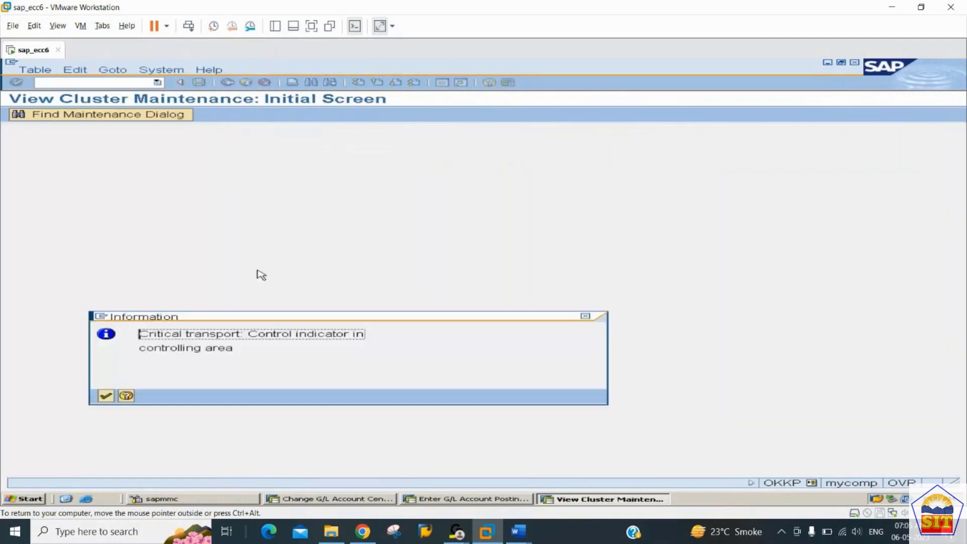
pyautogui.press('Return')
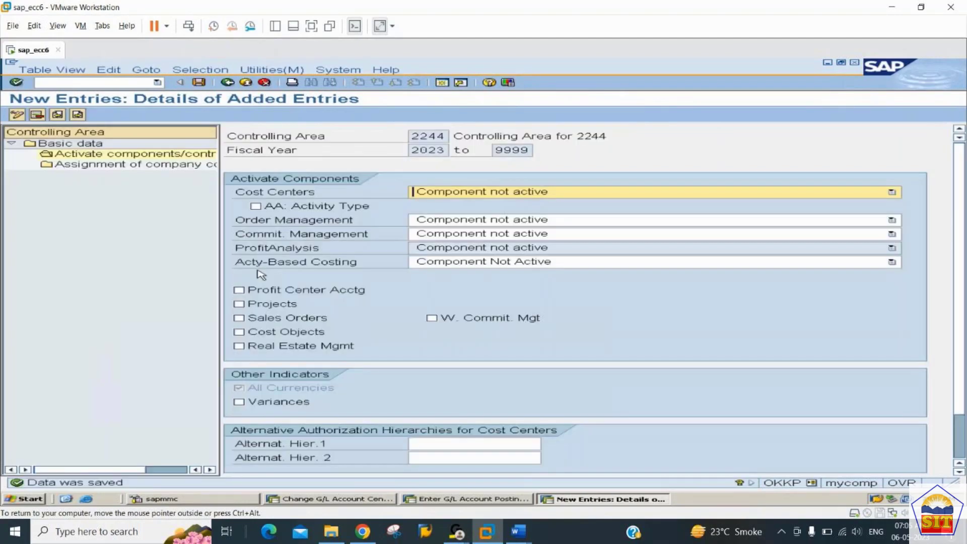
# - Switch to the SAP session showing Enter G/L Account Posting: Header Data
pyautogui.hotkey('alt', 'Tab')
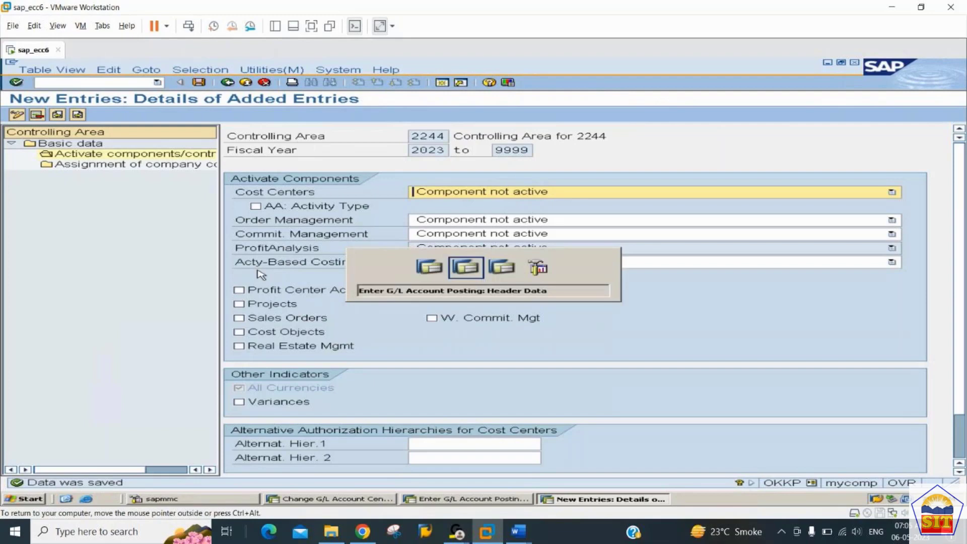
pyautogui.hotkey('alt', 'Tab')
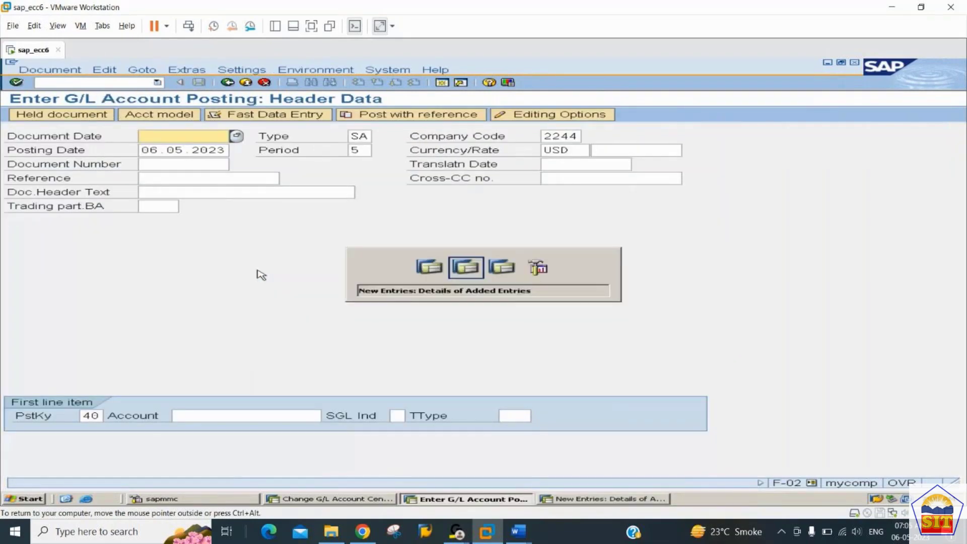
pyautogui.press('Tab')
pyautogui.press('Tab')
pyautogui.hotkey('alt', 'Tab')
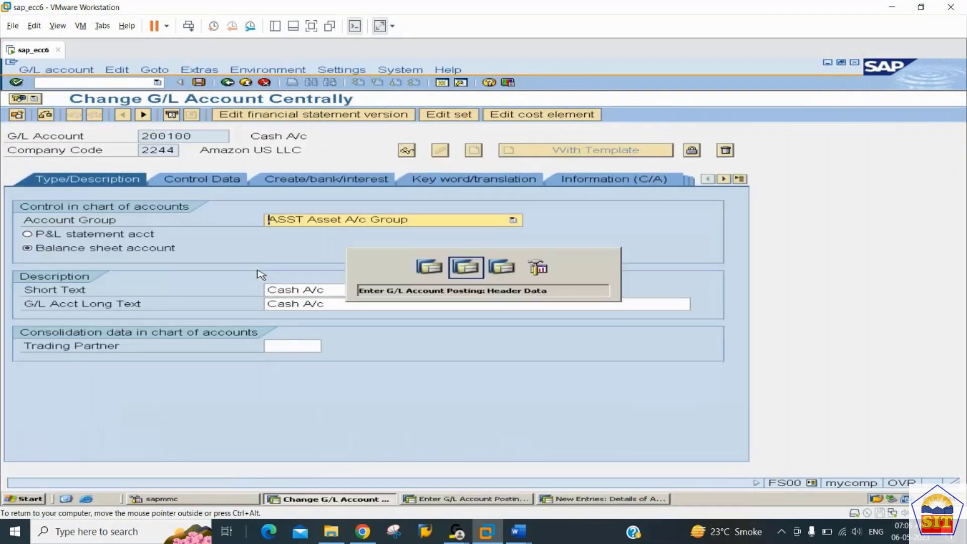
pyautogui.press('Tab')
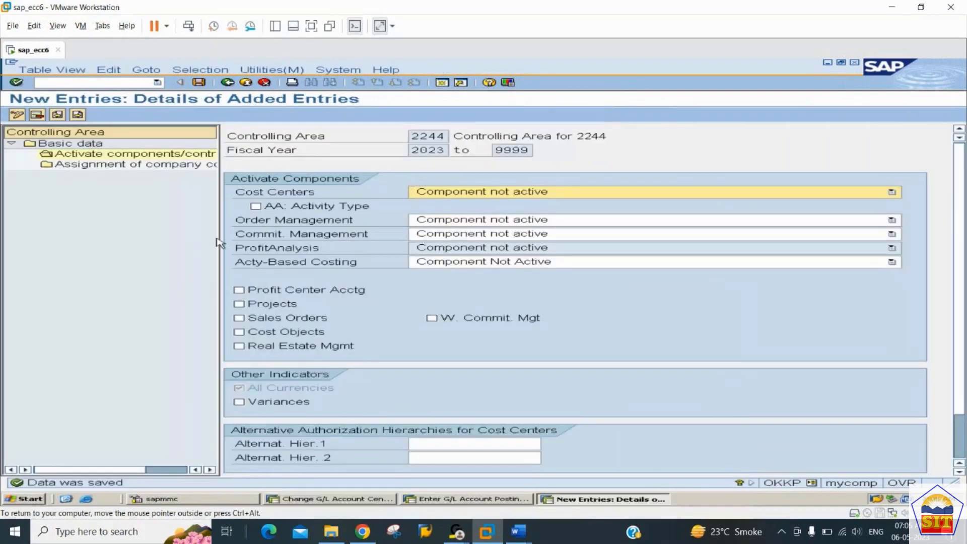
pyautogui.hotkey('alt', 'Tab')
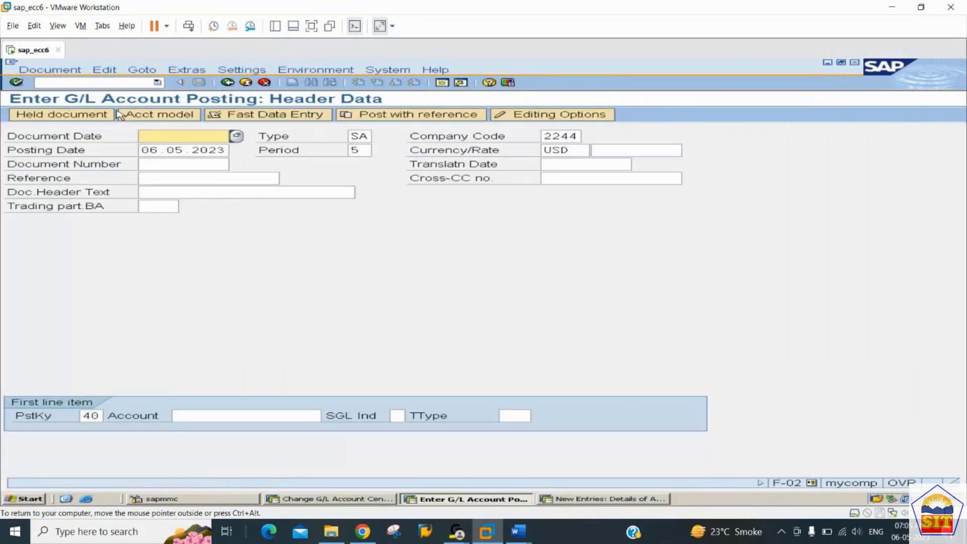
# - Display the last posted document with transaction FB03 and select its Cash A/c line item
pyautogui.click(99, 81)
pyautogui.write('/nfb03')
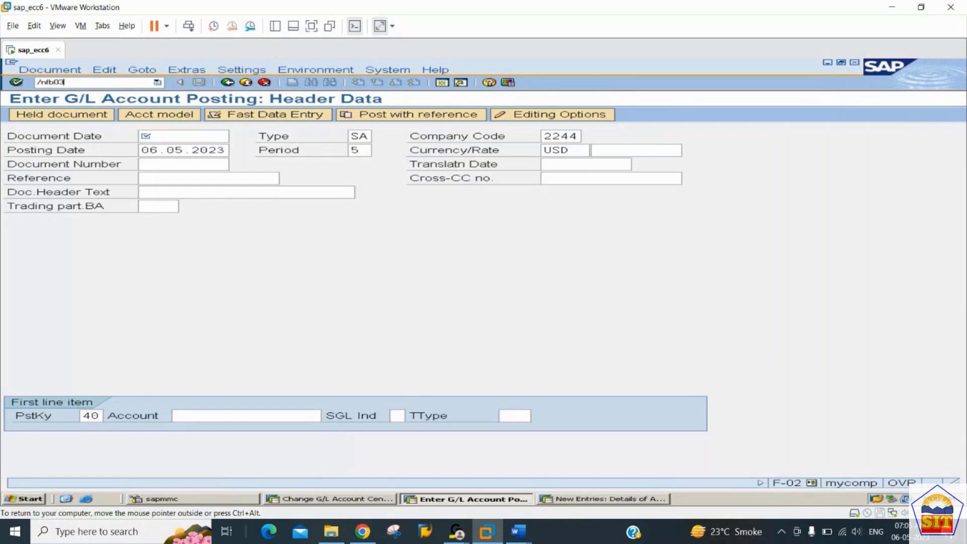
pyautogui.press('Return')
pyautogui.press('Return')
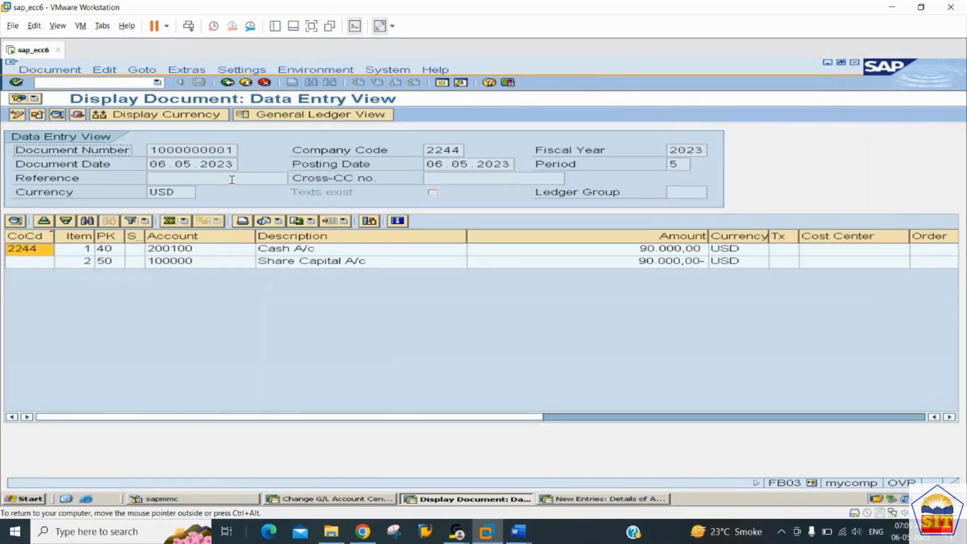
pyautogui.click(302, 251)
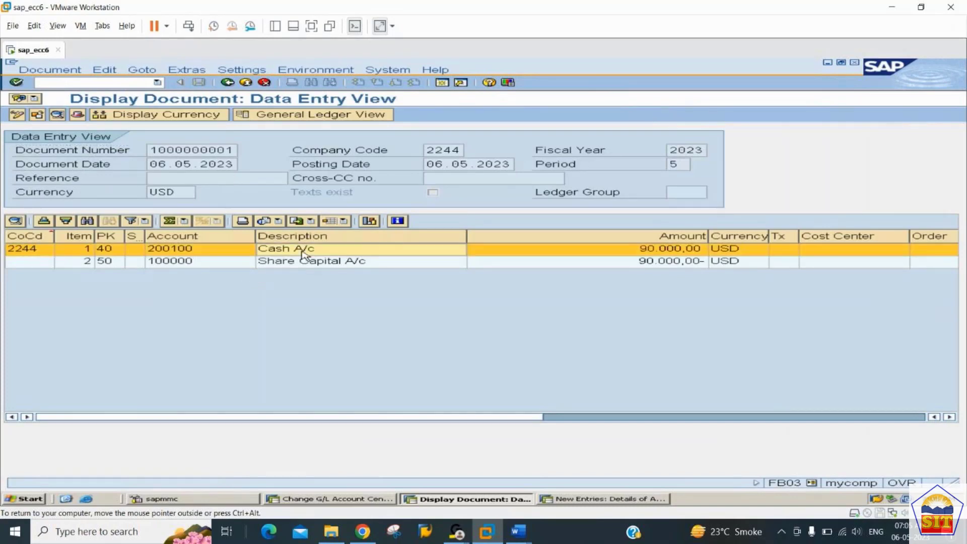